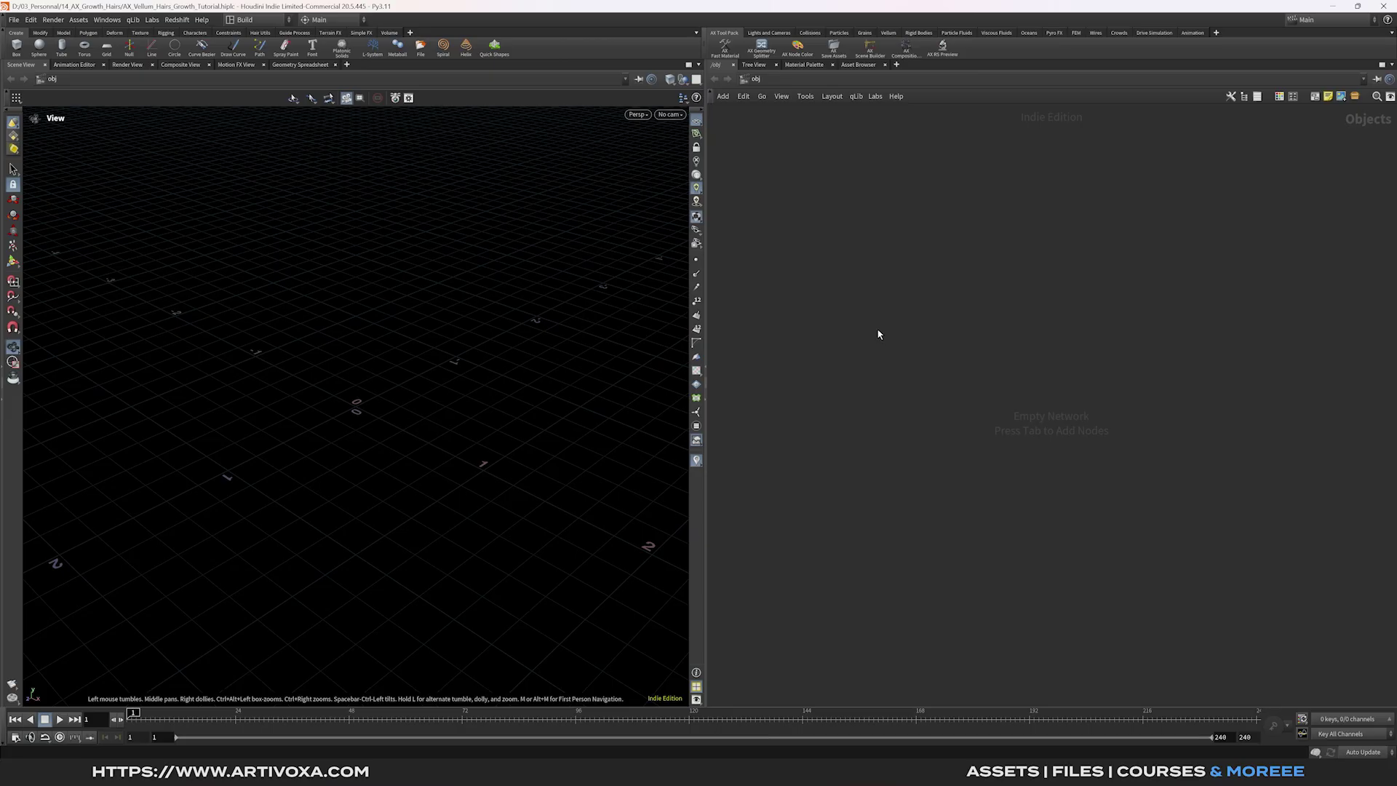
Add a geo1 geometry container from the obj network and dive inside it.
key(Tab)
text(geo)
key(Return)
double_click(868, 344)
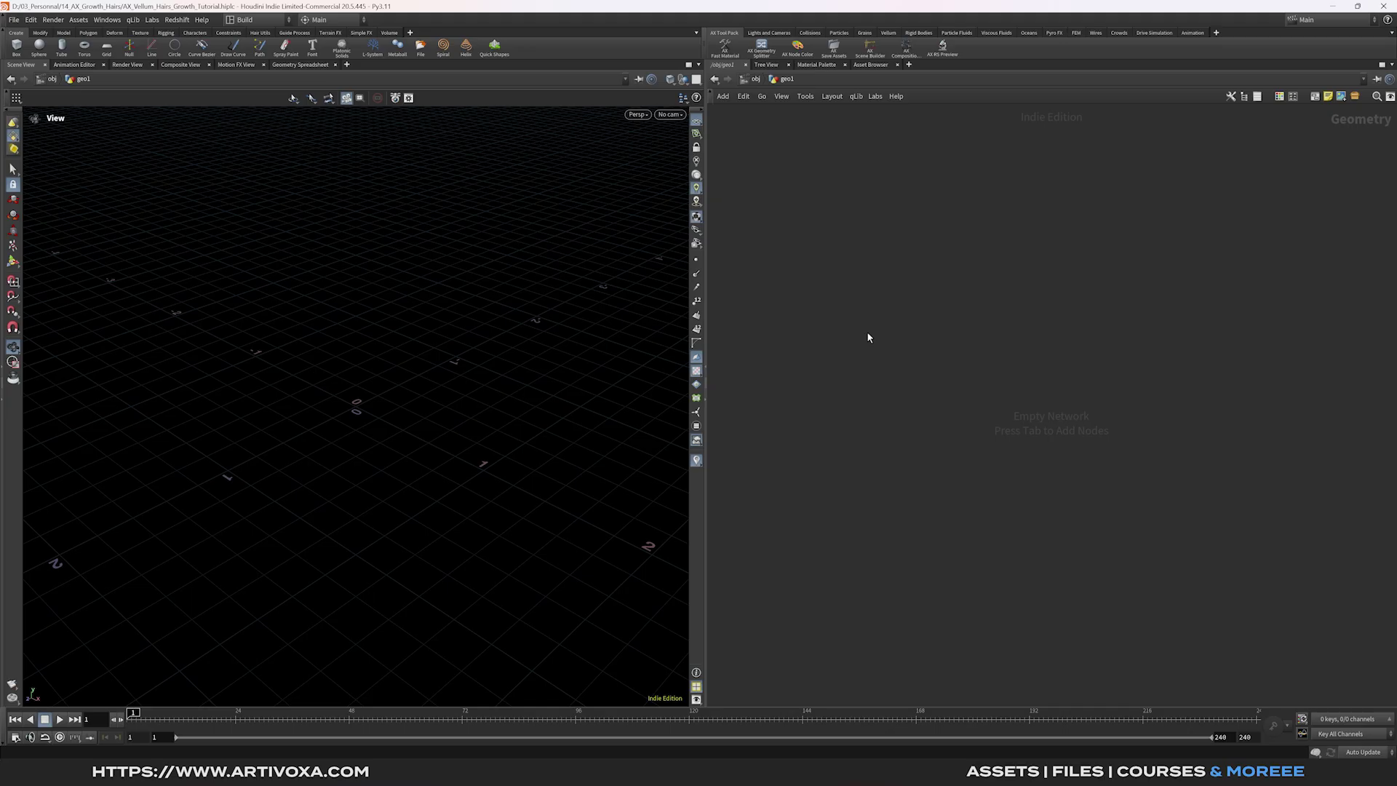
key(Tab)
Add a Box node and set its size to 3.
text(box)
key(Return)
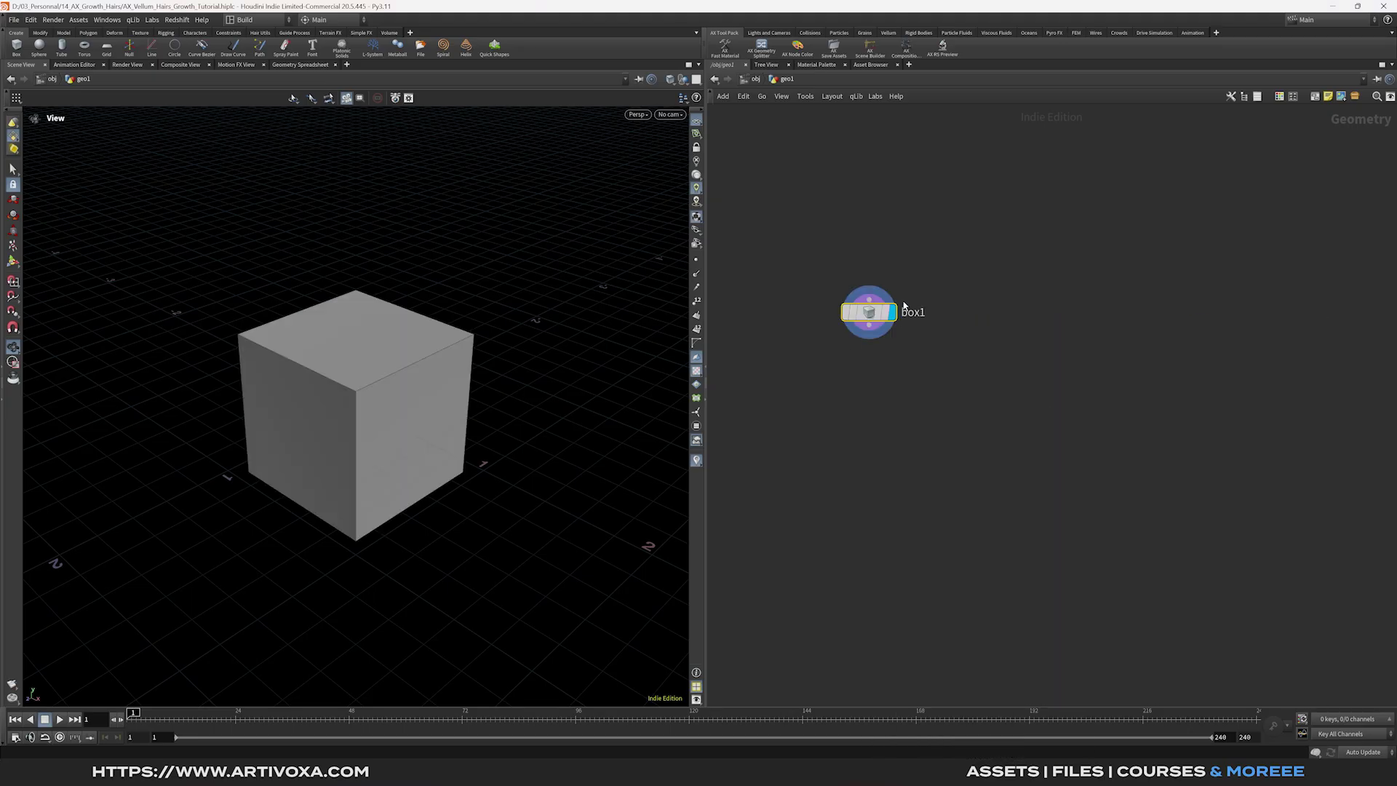
key(p)
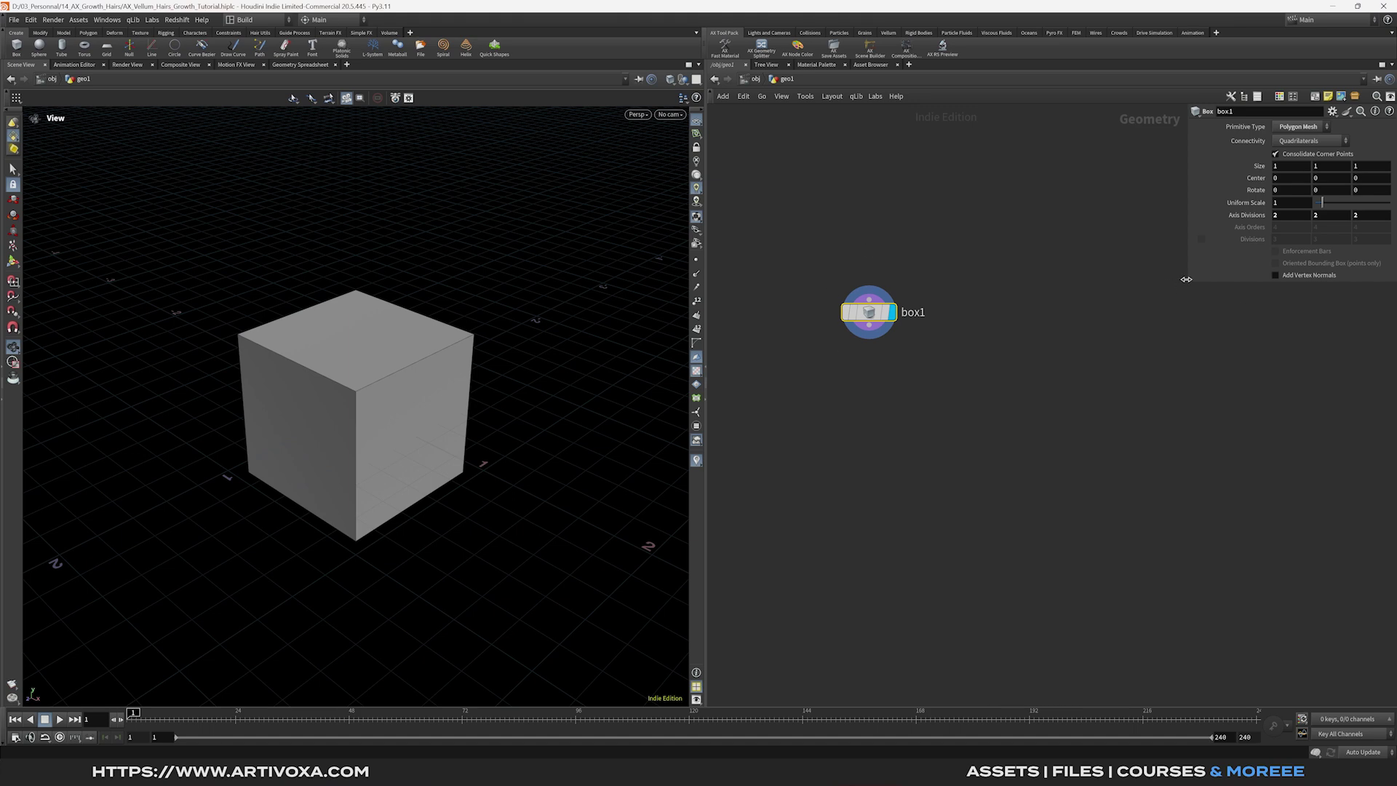
drag(1185, 286, 1021, 408)
middle_drag(1082, 170, 1124, 151)
Add an IsoOffset below the box with 50 uniform sampling divisions.
key(Tab)
text(iso)
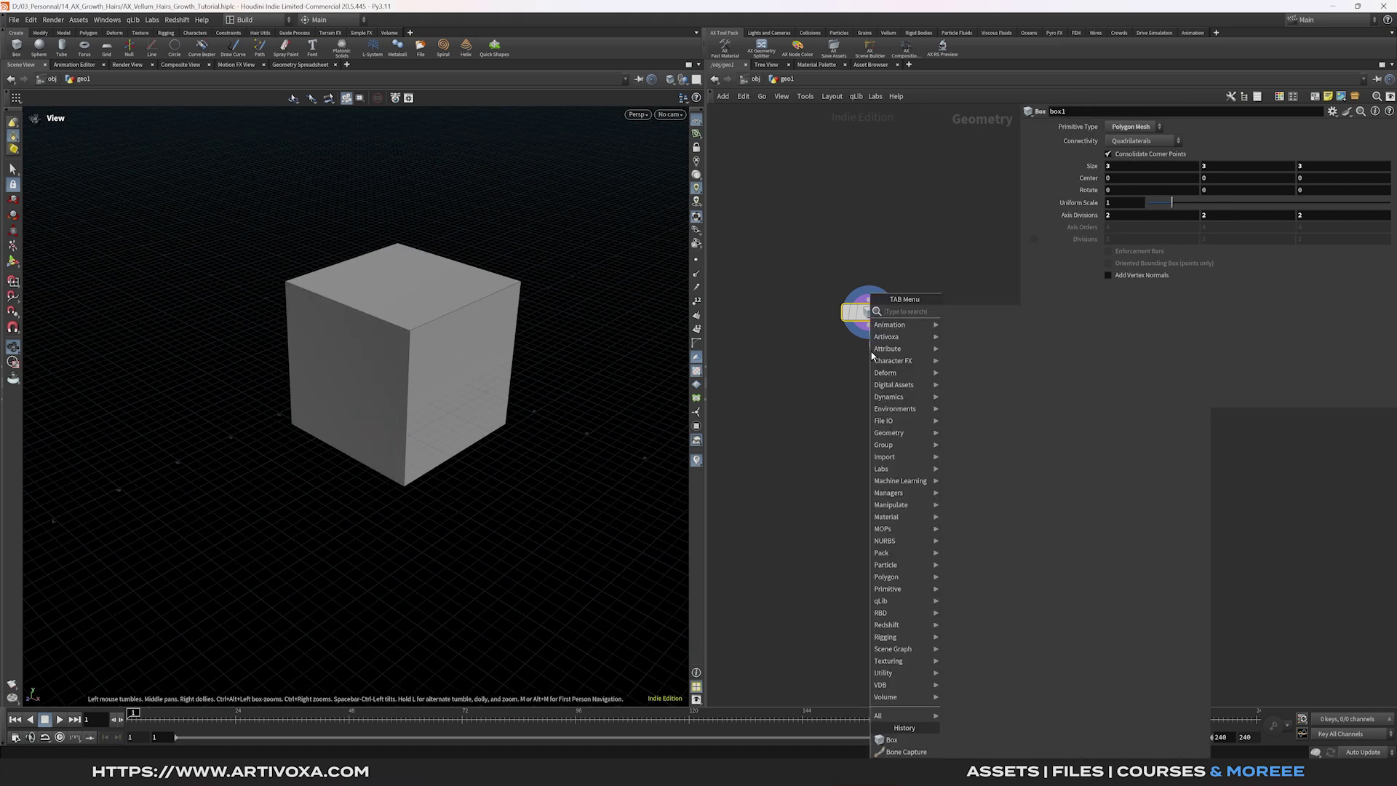
key(Return)
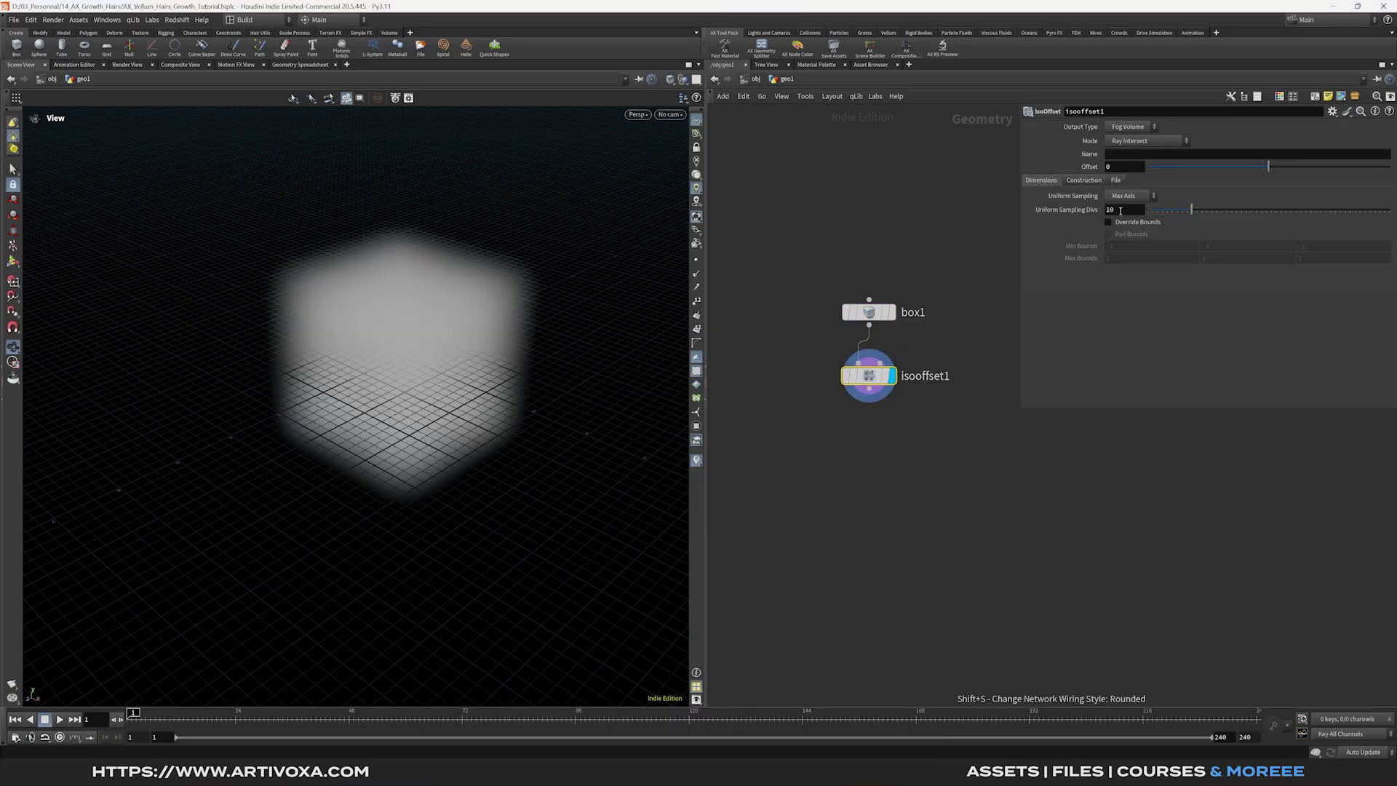
drag(1192, 210, 1390, 210)
key(Tab)
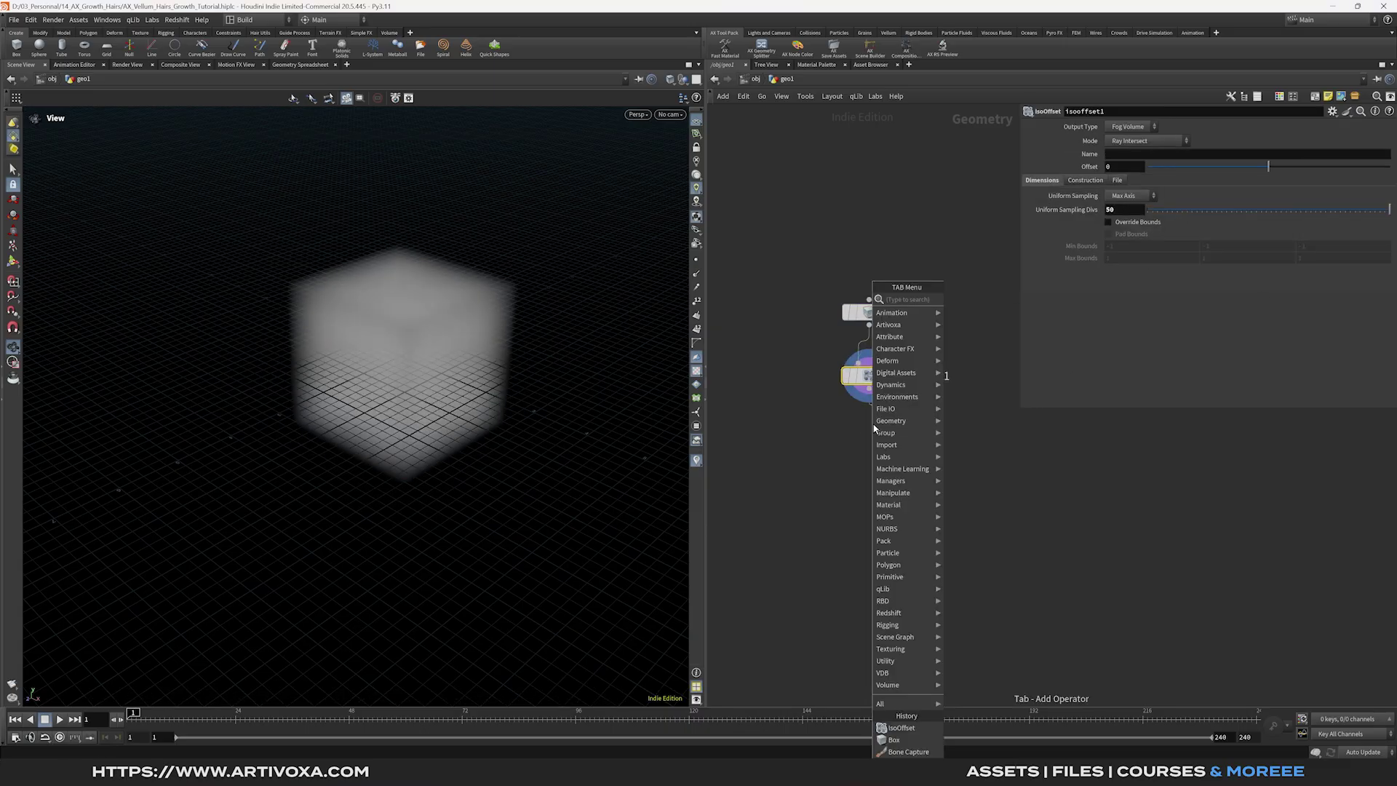
text(svc)
key(BackSpace)
key(BackSpace)
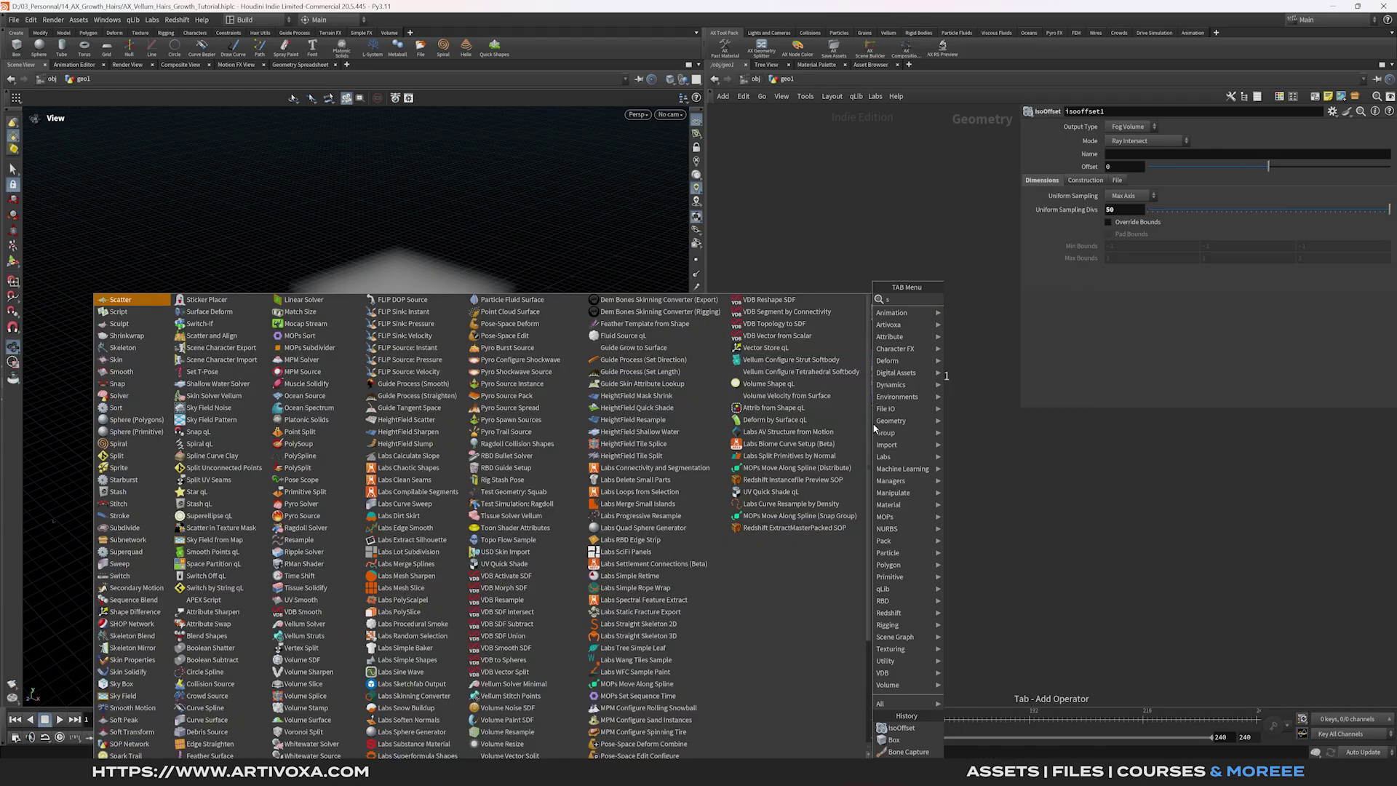
Place a Scatter node below isooffset1 with a forced total count of 3.
key(Return)
click(869, 437)
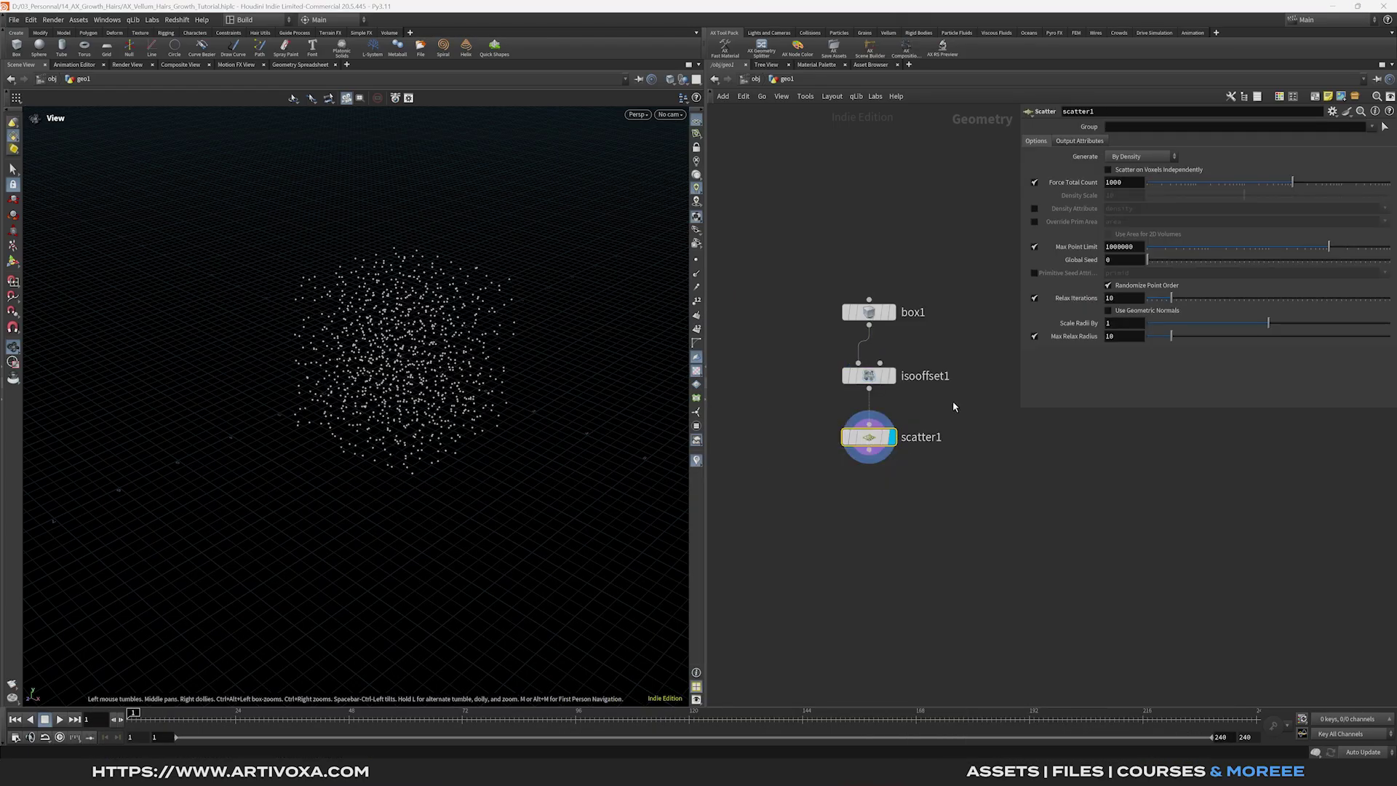
click(1128, 182)
text(3)
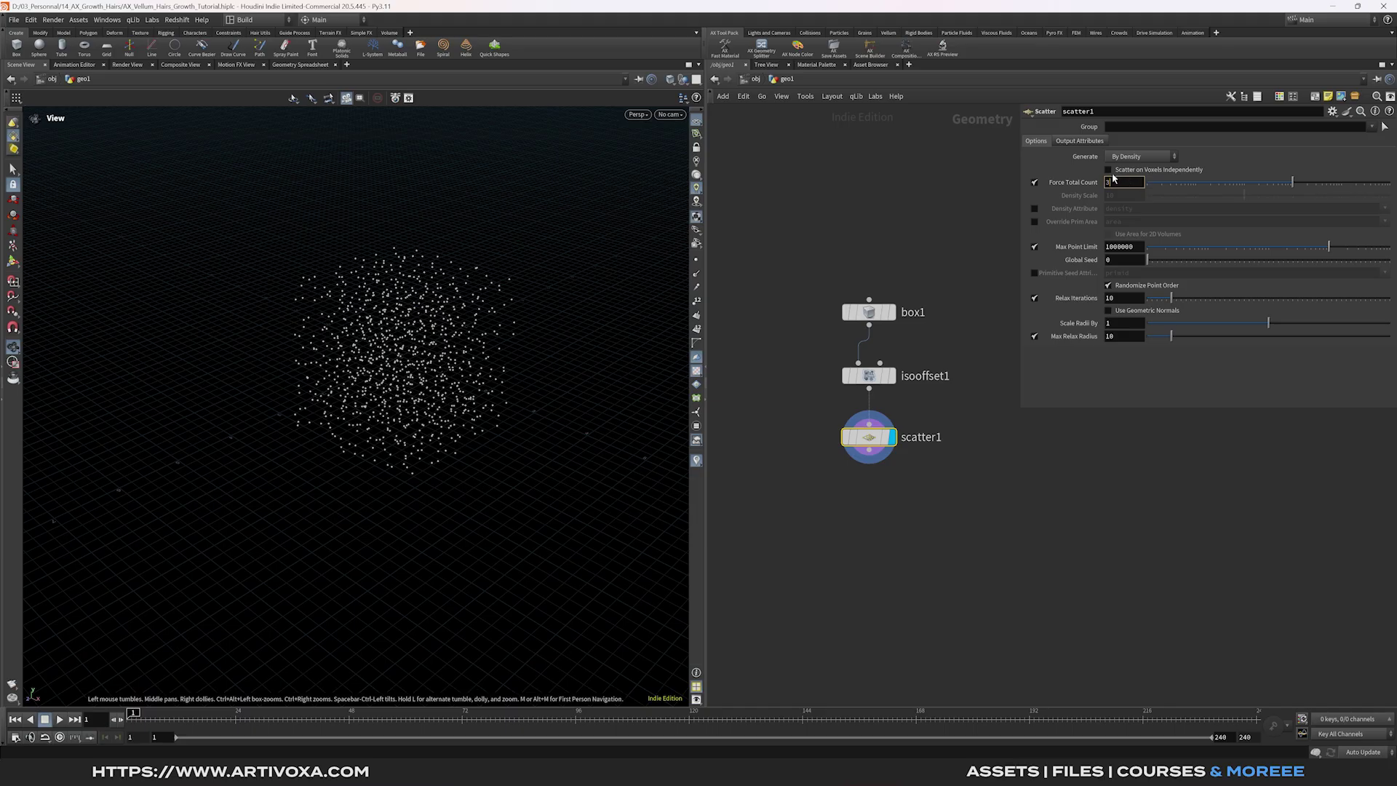
key(Return)
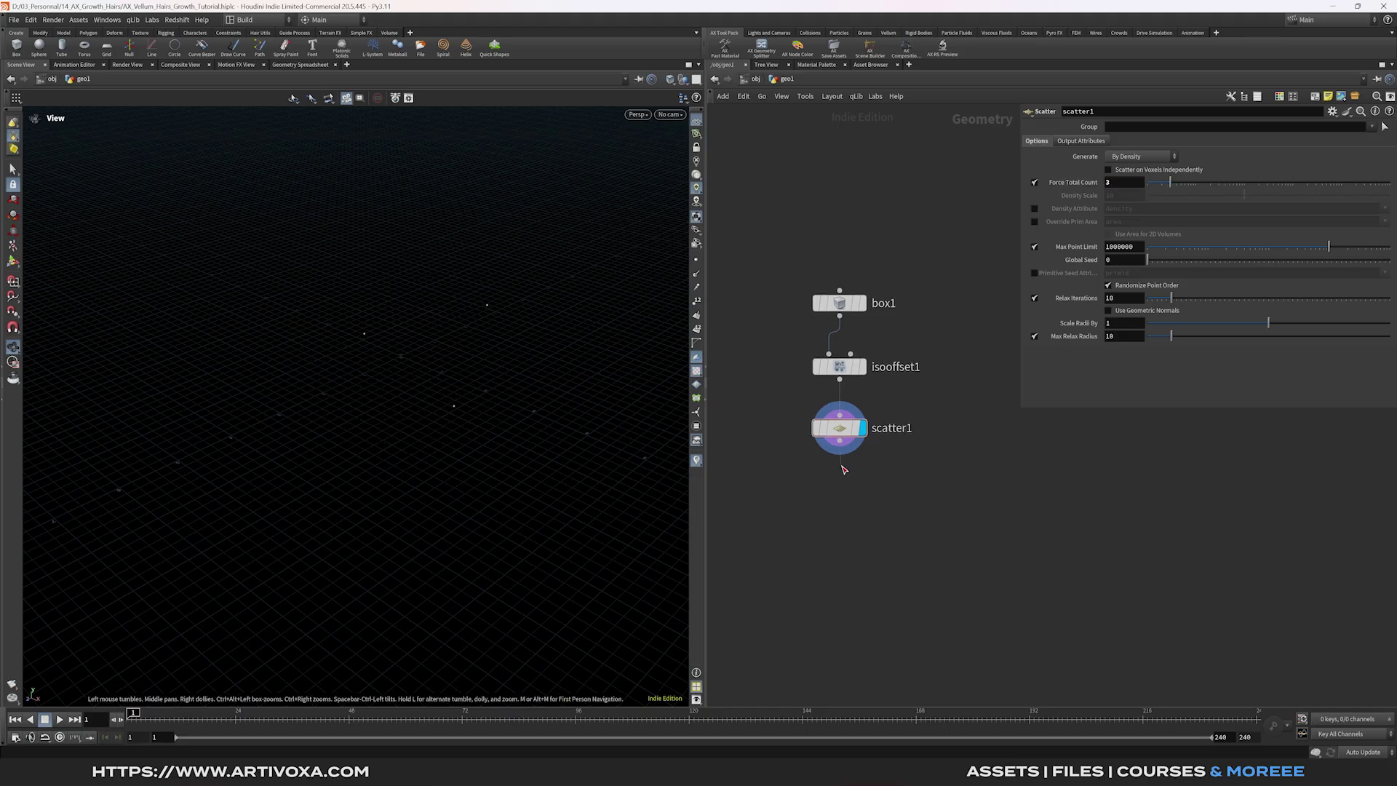
Add an Attribute Randomize node below scatter1 and set its display flag.
key(Tab)
text(attrib rand)
key(Return)
click(848, 482)
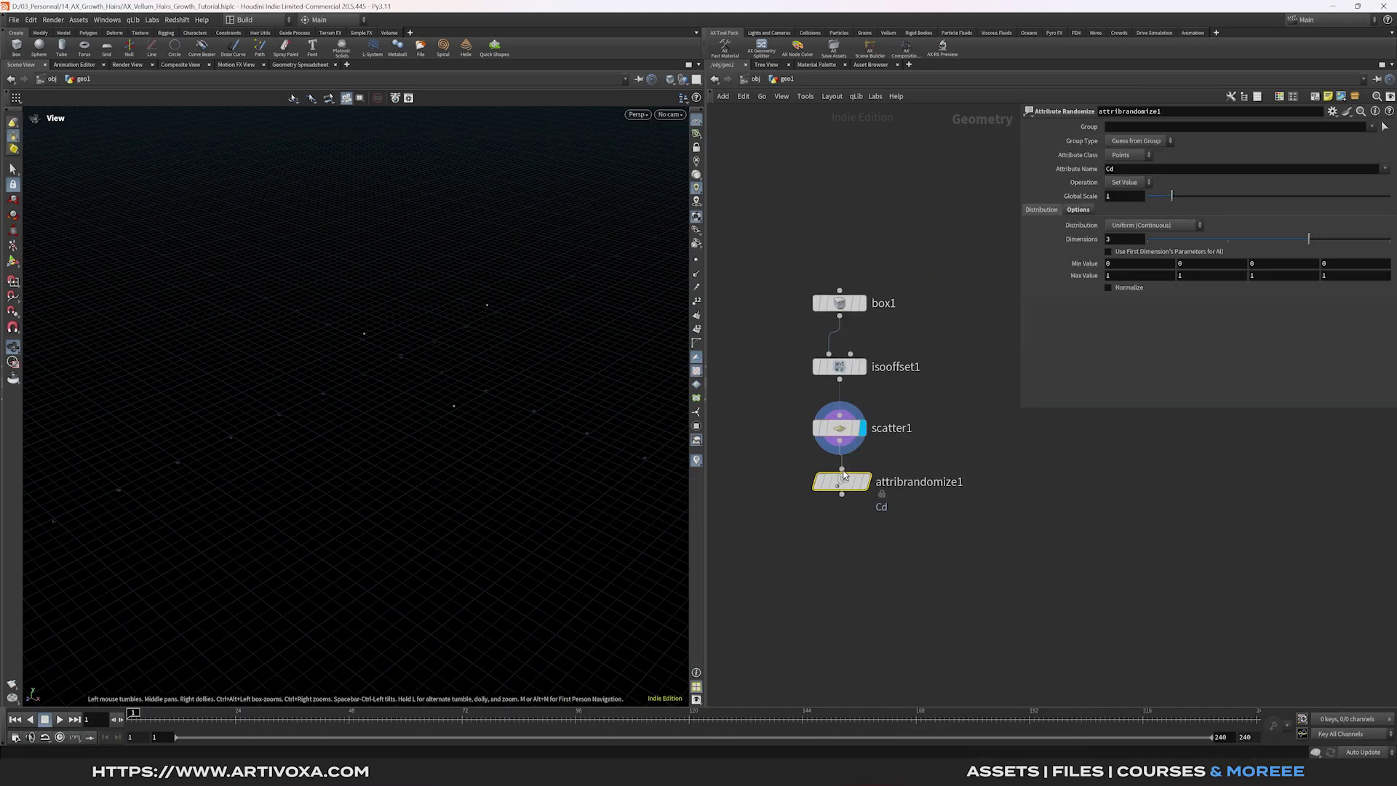
click(867, 483)
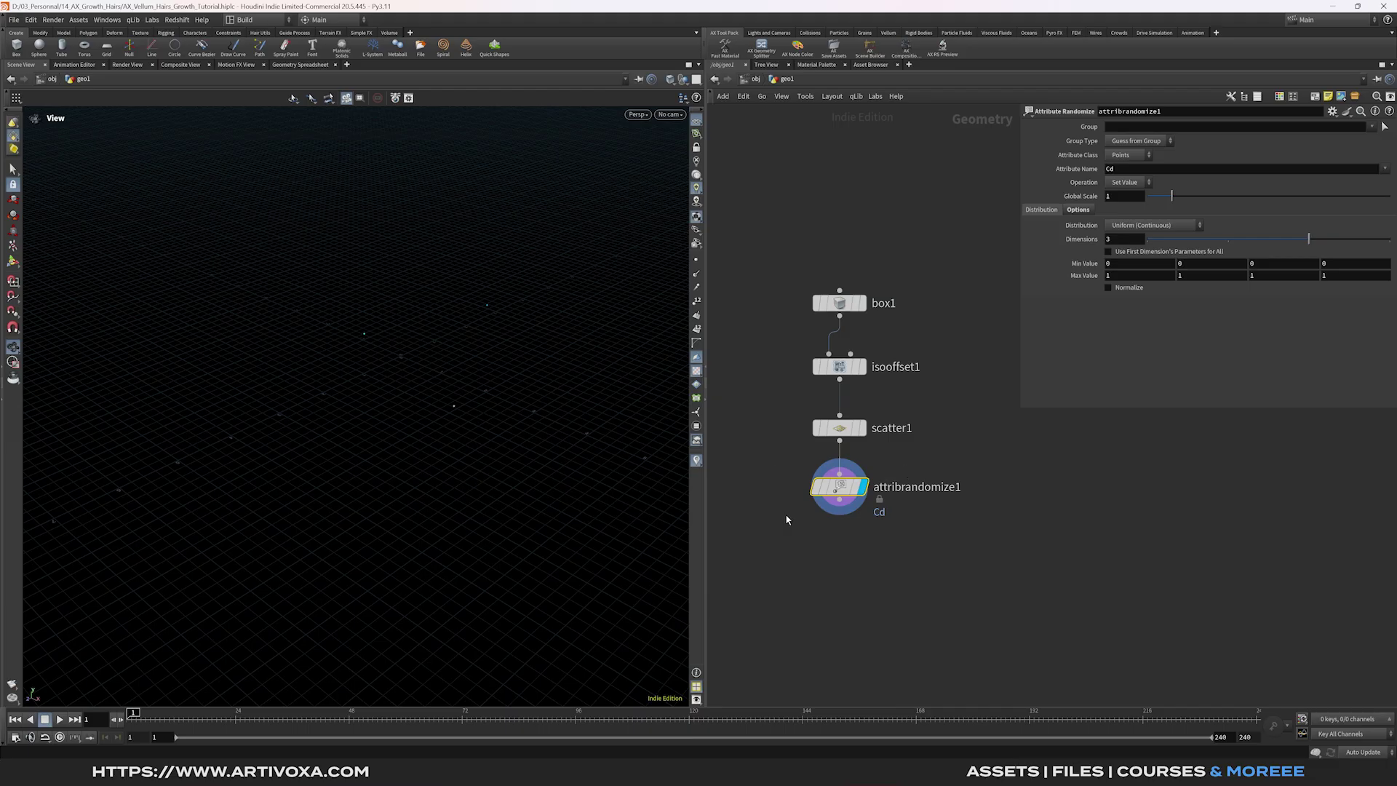
Change the randomized attribute name to orient with 4 dimensions.
double_click(1123, 170)
text(orient)
key(Return)
drag(1306, 241, 1386, 240)
Add a Copy to Points node and wire attribrandomize1 into its target-points input.
key(Tab)
text(ctp)
key(Return)
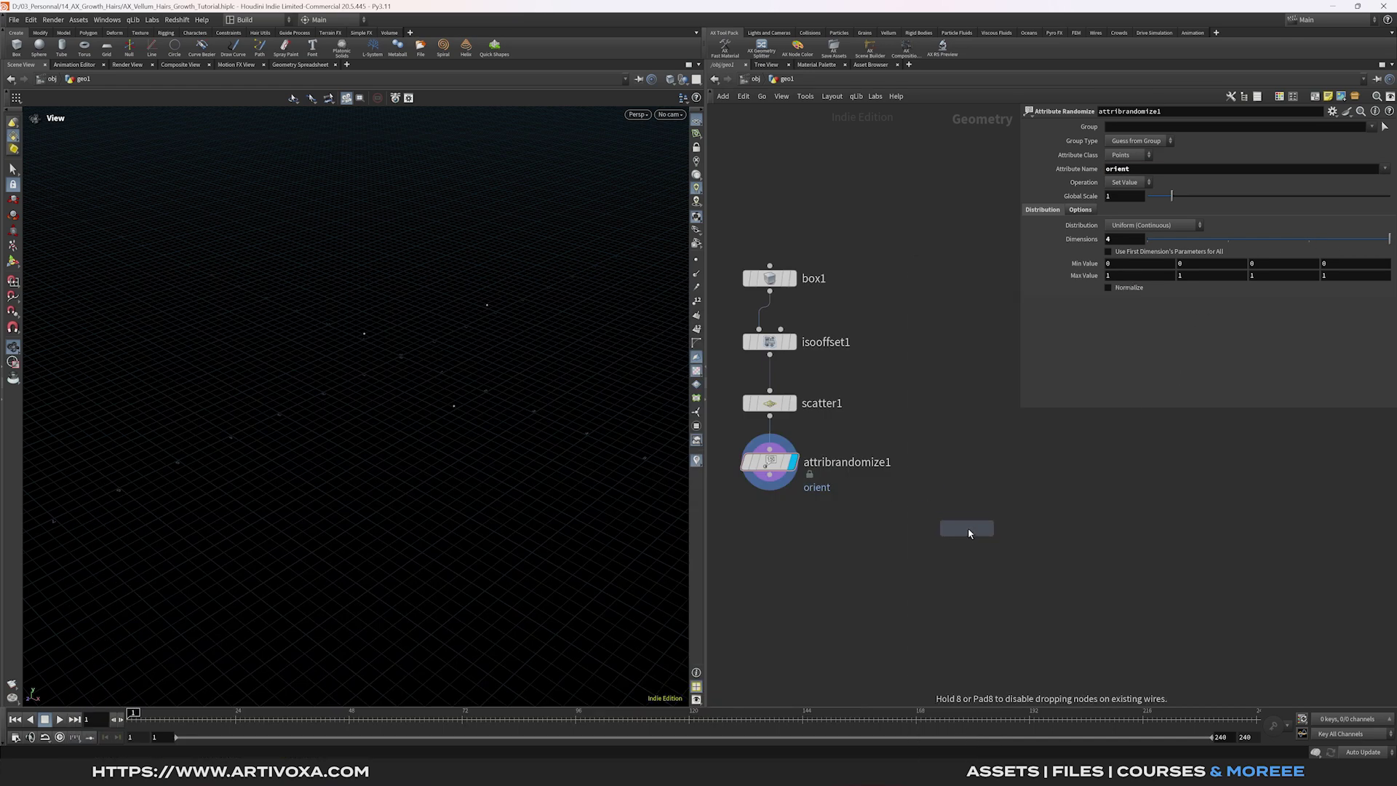
click(968, 527)
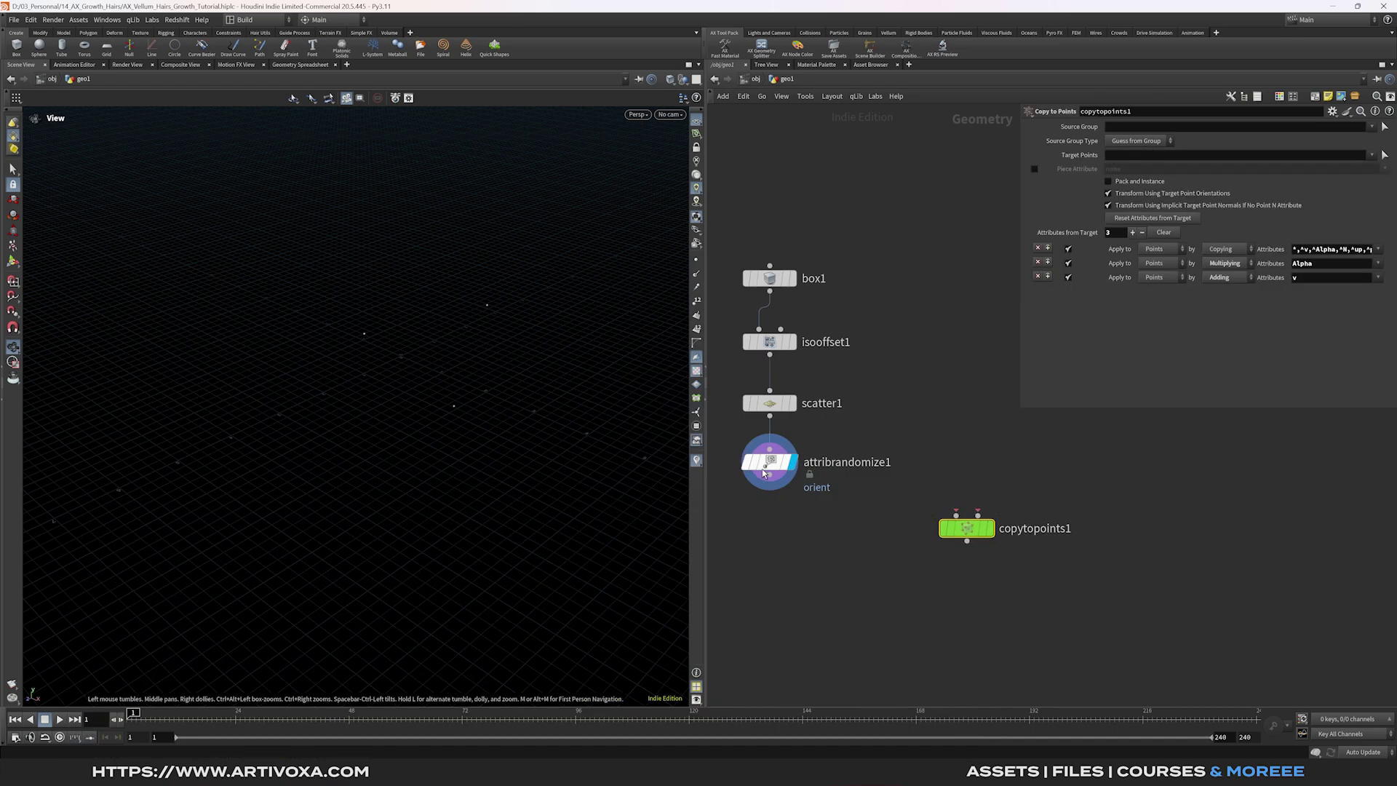
drag(767, 475, 978, 515)
middle_drag(991, 448, 961, 485)
key(Tab)
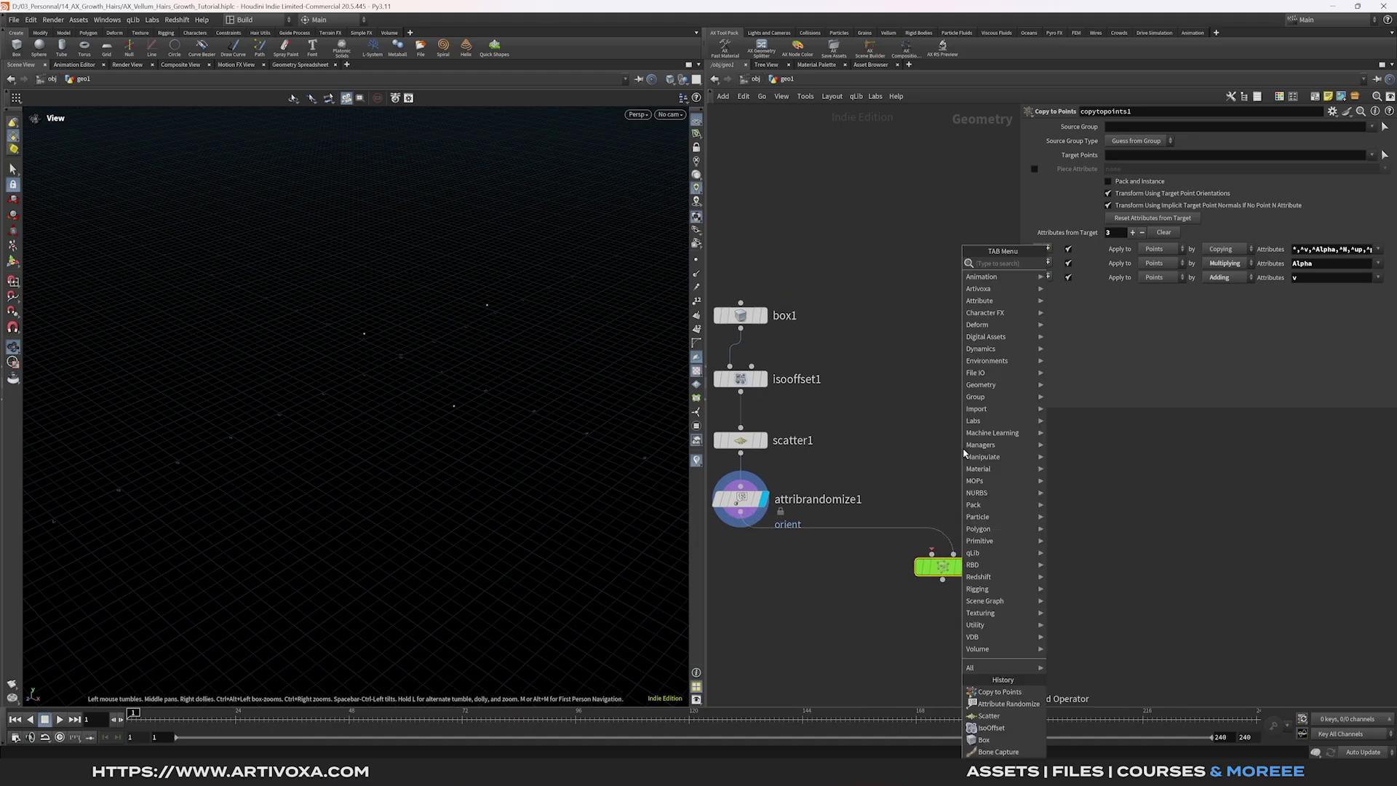
Add a Line node of length 10 with direction 0,0,1.
text(line)
key(Return)
click(942, 500)
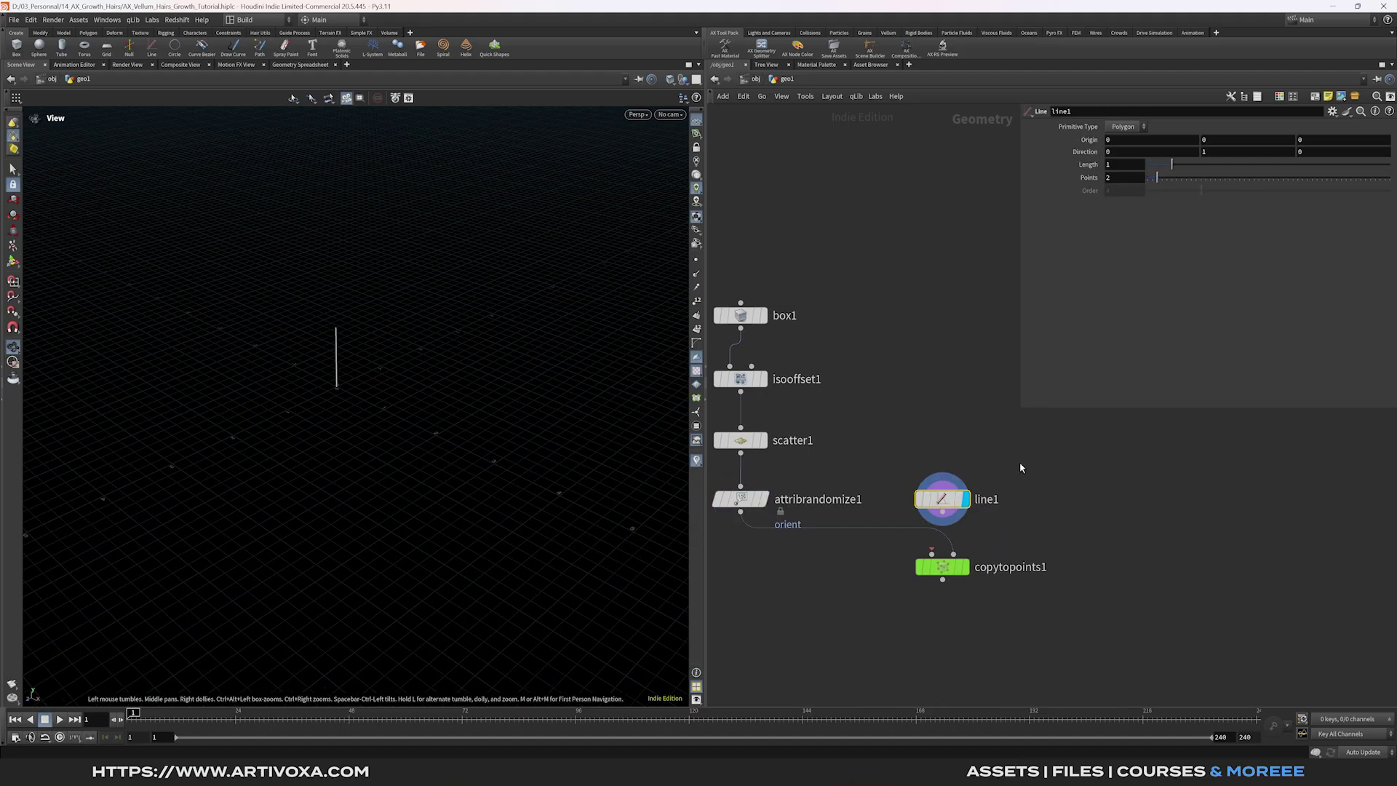
text(0)
key(Return)
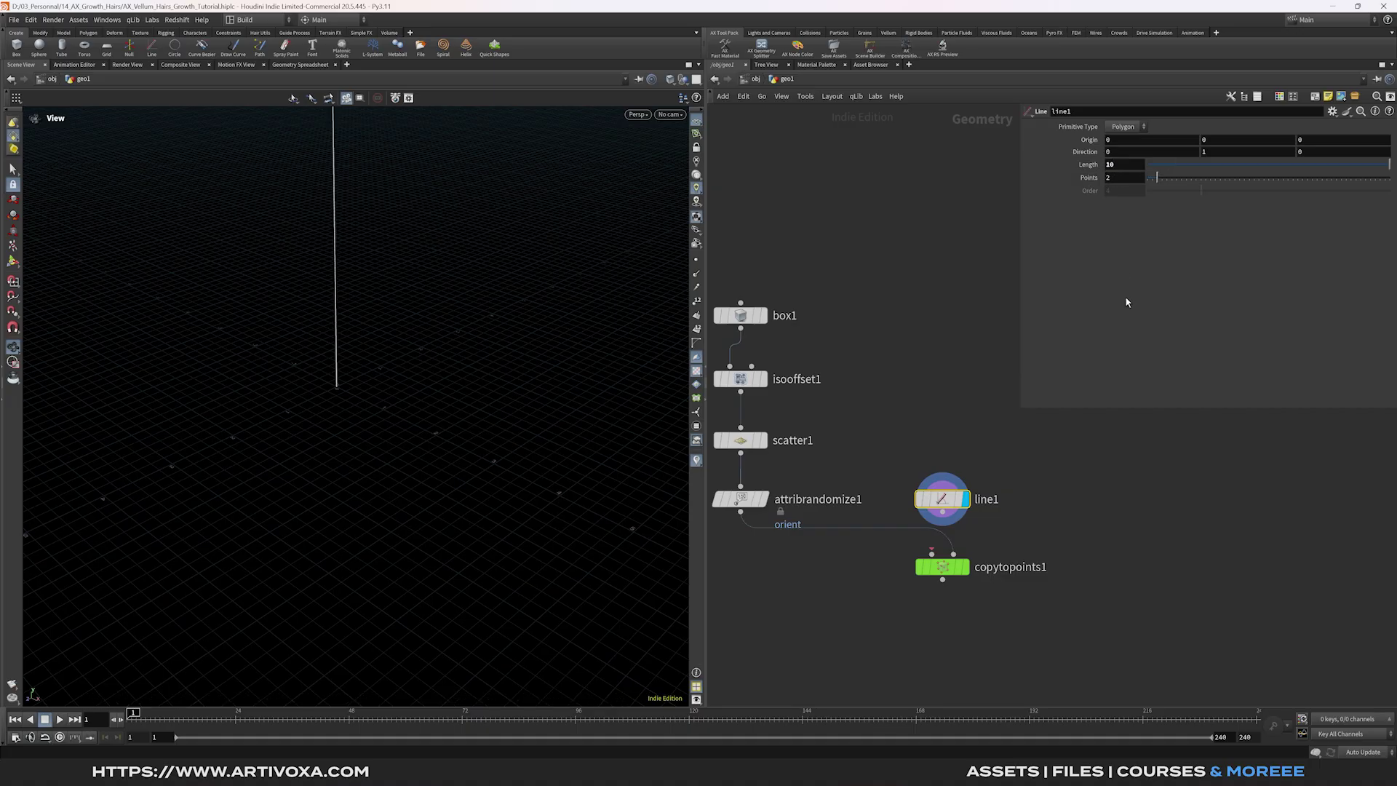
click(1224, 151)
text(0)
click(1311, 153)
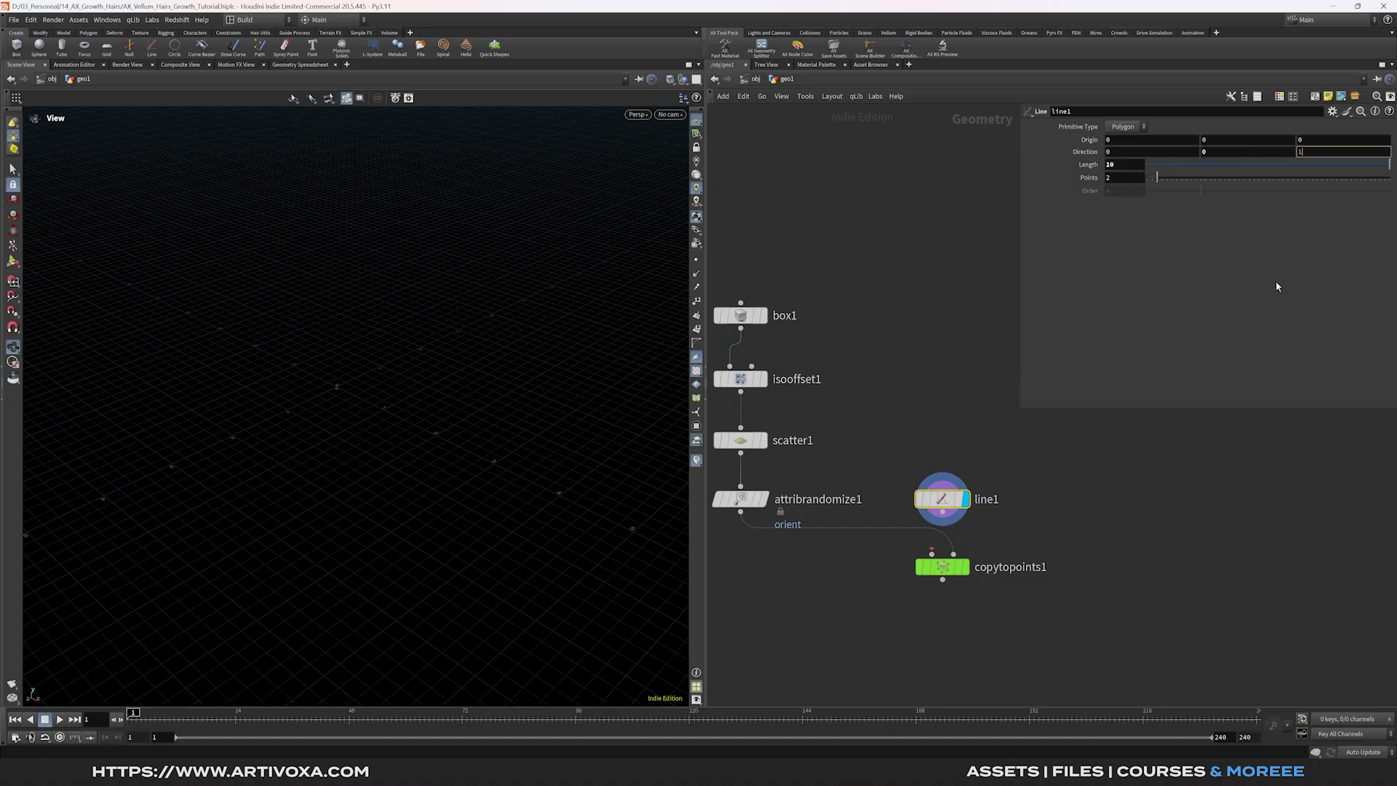
key(Return)
drag(384, 390, 317, 430)
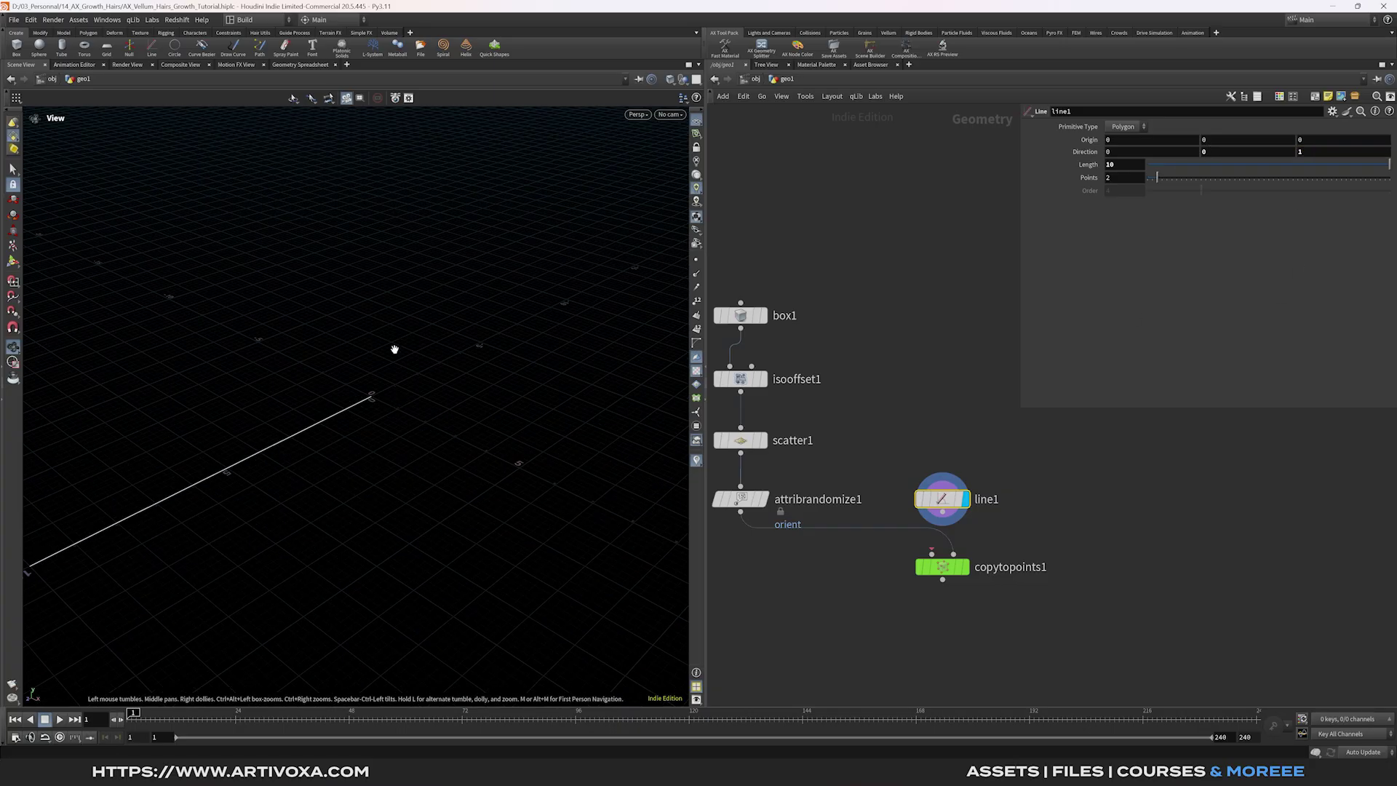
Set the line's Origin Z to the expression -ch("dist")/2 to centre it.
right_click(1089, 169)
click(1128, 267)
click(1301, 141)
text(ch("dist"))
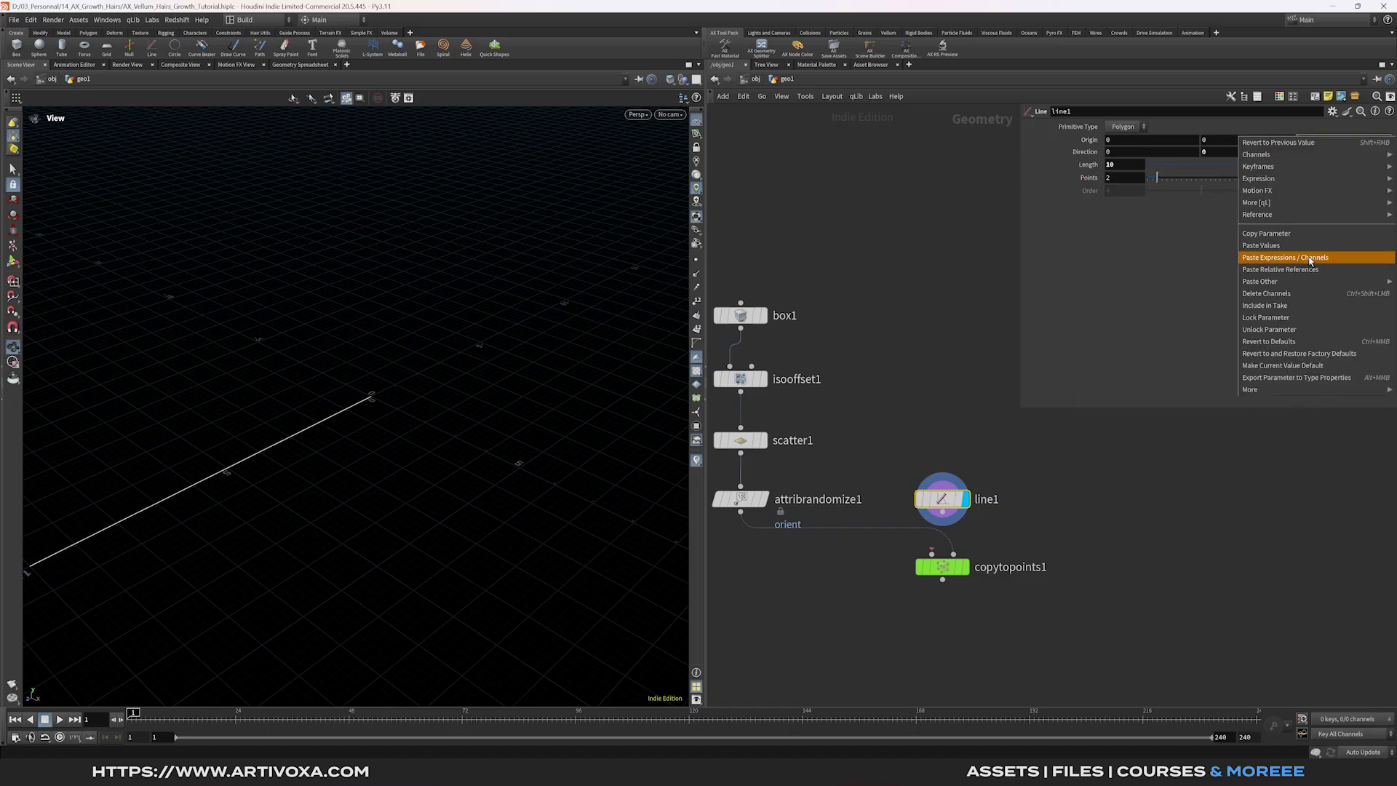
text(-ch("dist)
text(/2)
key(Return)
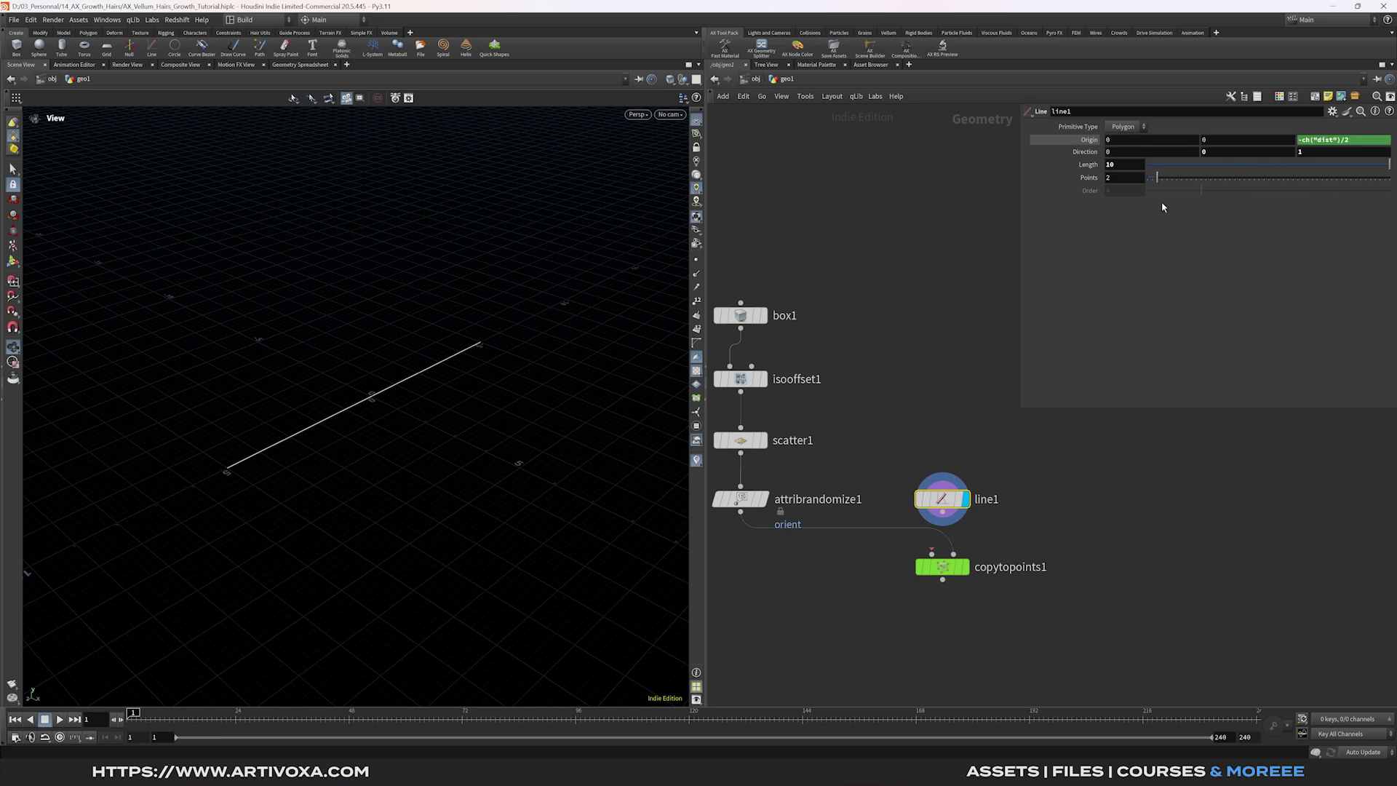
drag(370, 387, 367, 391)
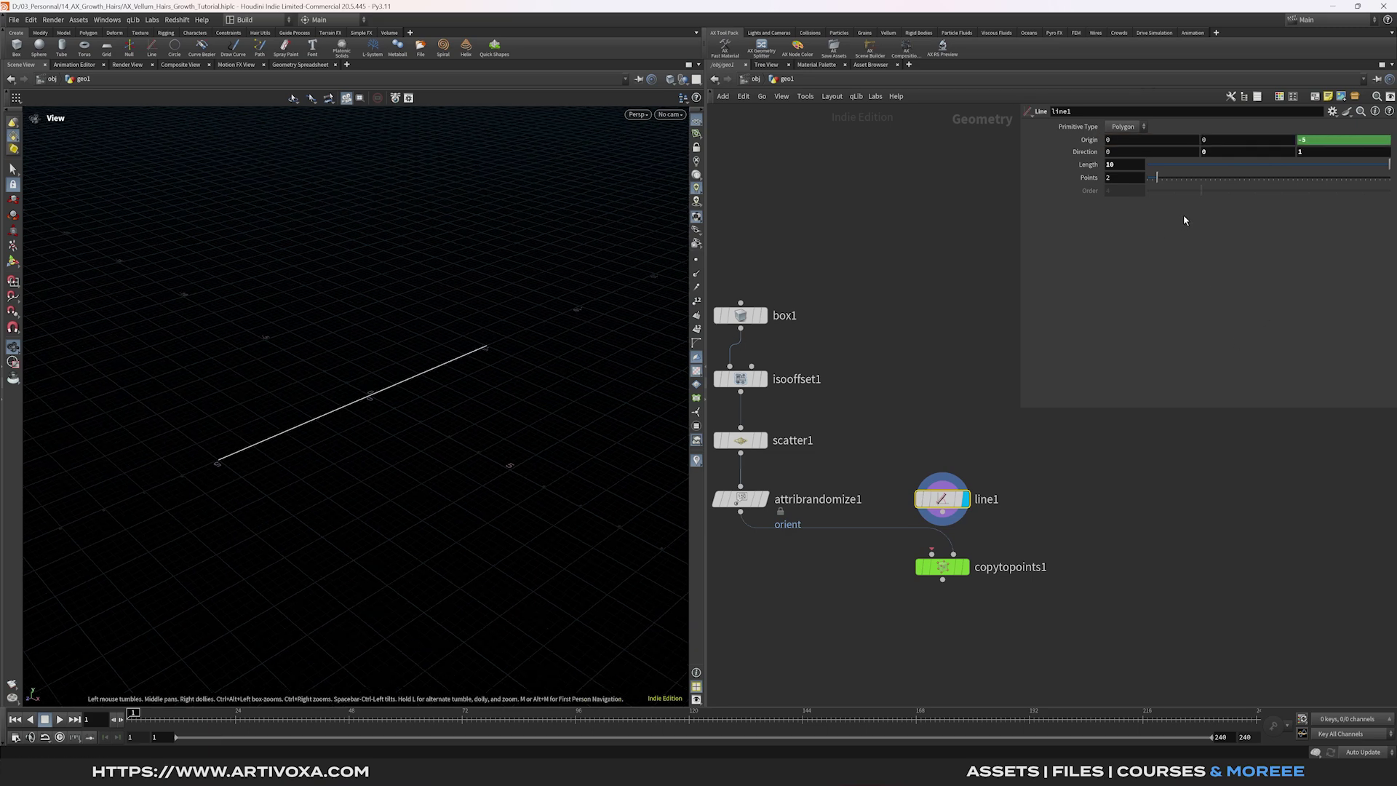
Test the centring by shortening the line, then restore its length to 10.
mouse_move(1249, 170)
mouse_down()
mouse_move(1171, 187)
mouse_move(1256, 188)
mouse_up()
click(1125, 165)
text(10)
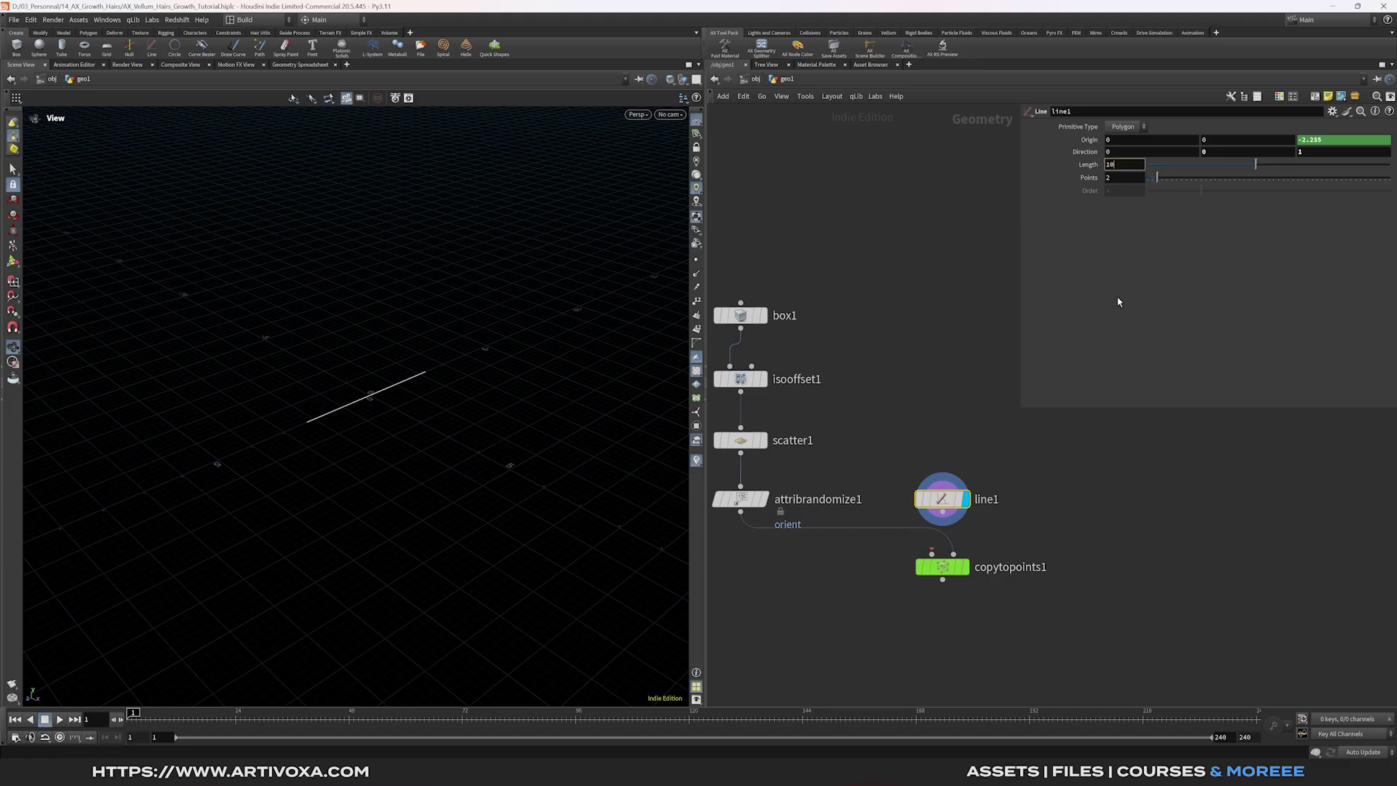
key(Return)
scroll(1019, 582, up, 1)
drag(871, 455, 859, 504)
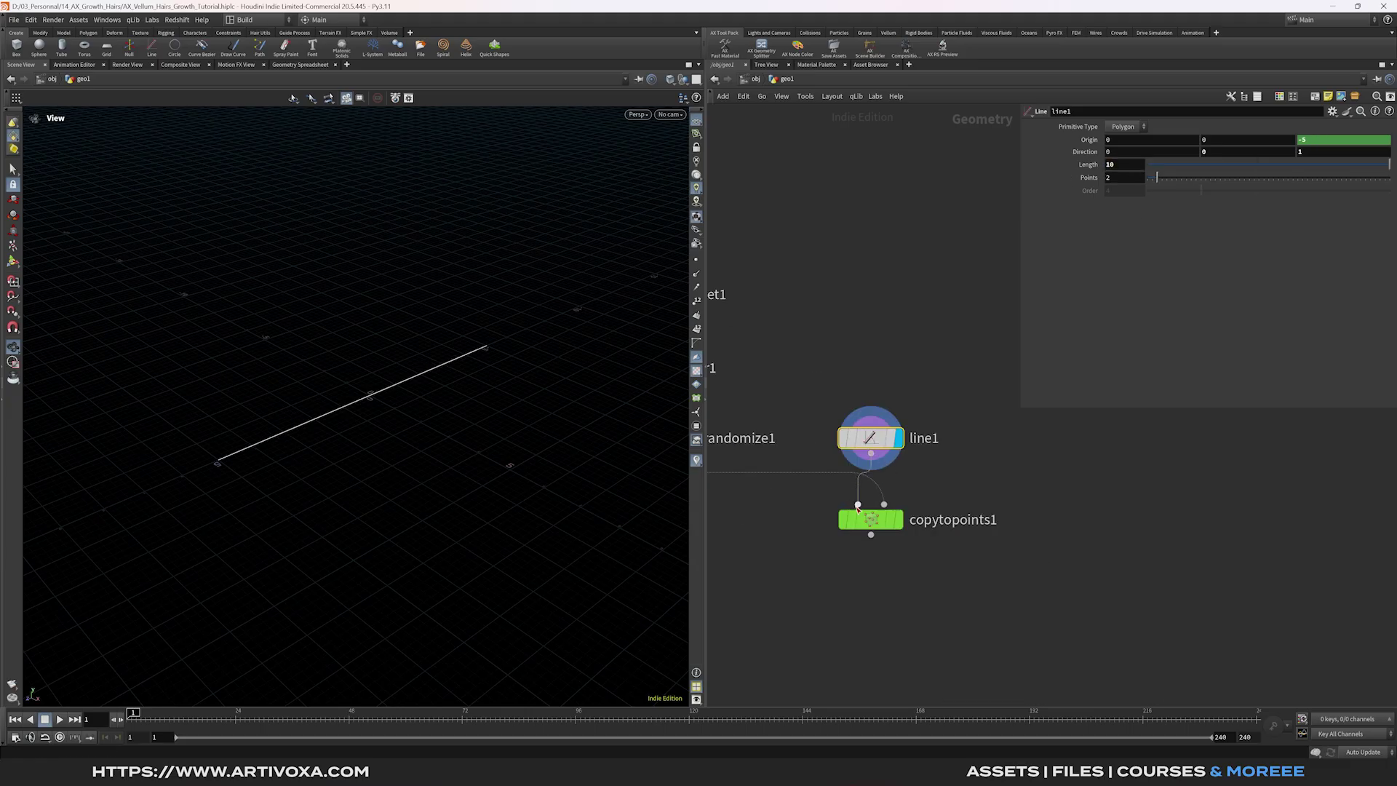
Wire line1 into copytopoints1's first input and inspect the three oriented line copies.
click(901, 520)
mouse_move(408, 393)
mouse_down()
mouse_move(434, 383)
mouse_move(336, 352)
mouse_move(359, 383)
mouse_move(533, 368)
mouse_move(537, 431)
mouse_move(427, 383)
mouse_up()
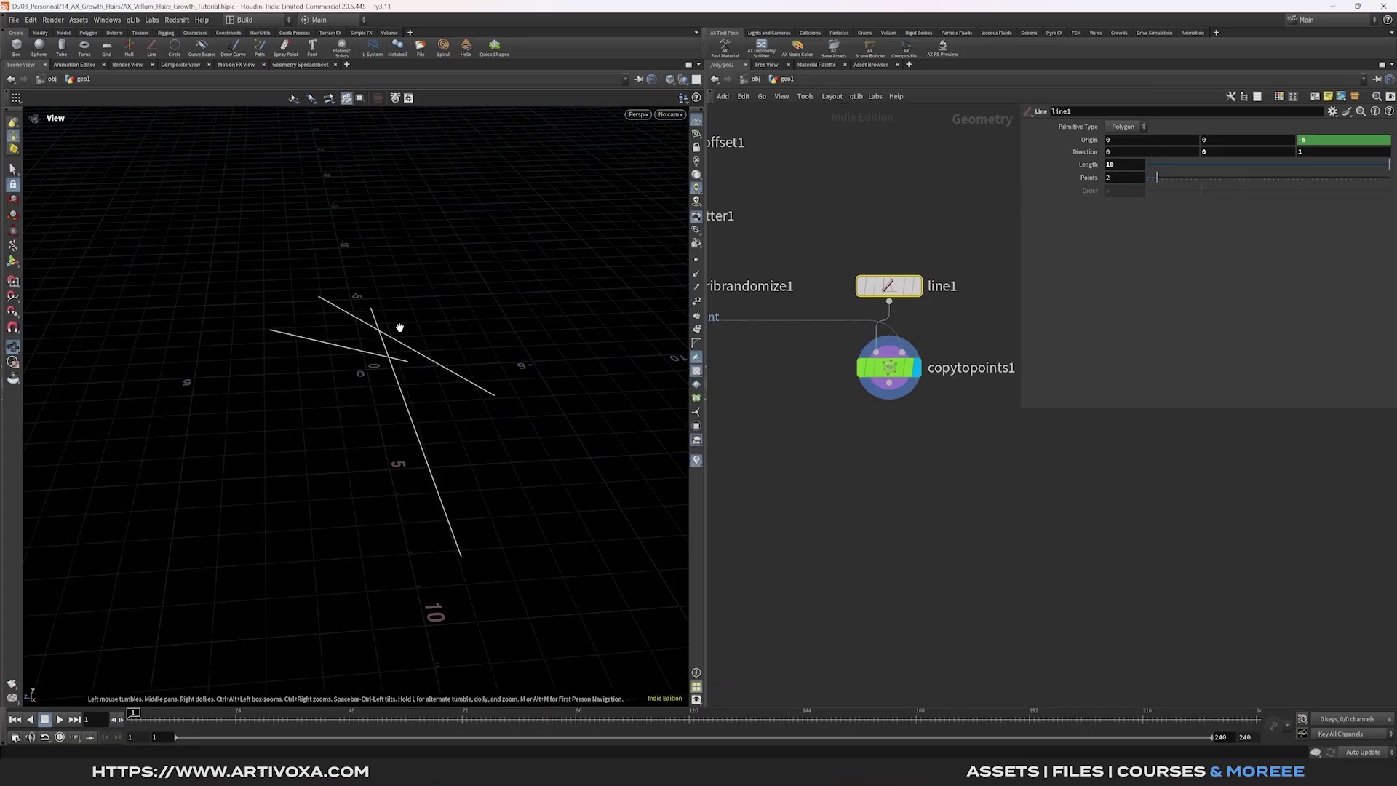
drag(587, 299, 452, 318)
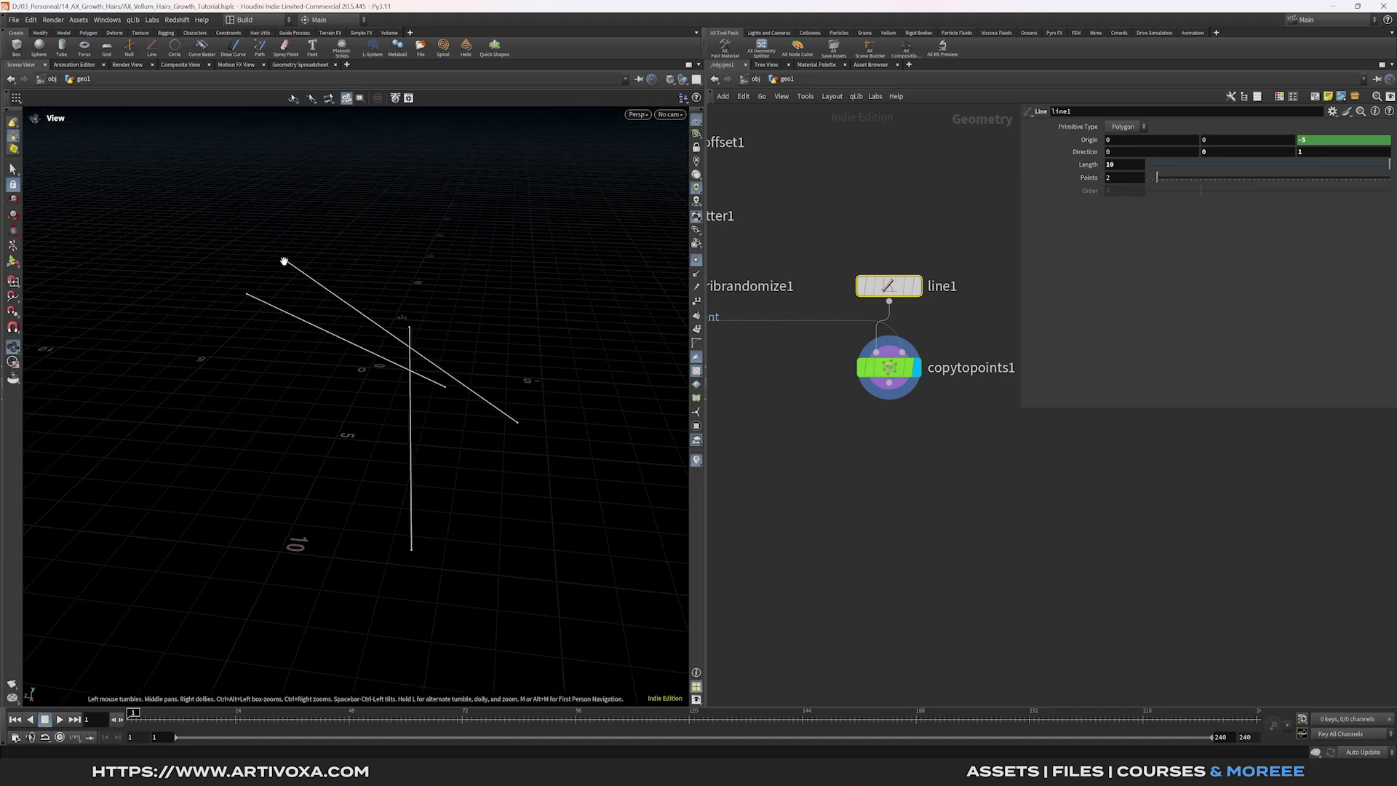
drag(516, 424, 441, 364)
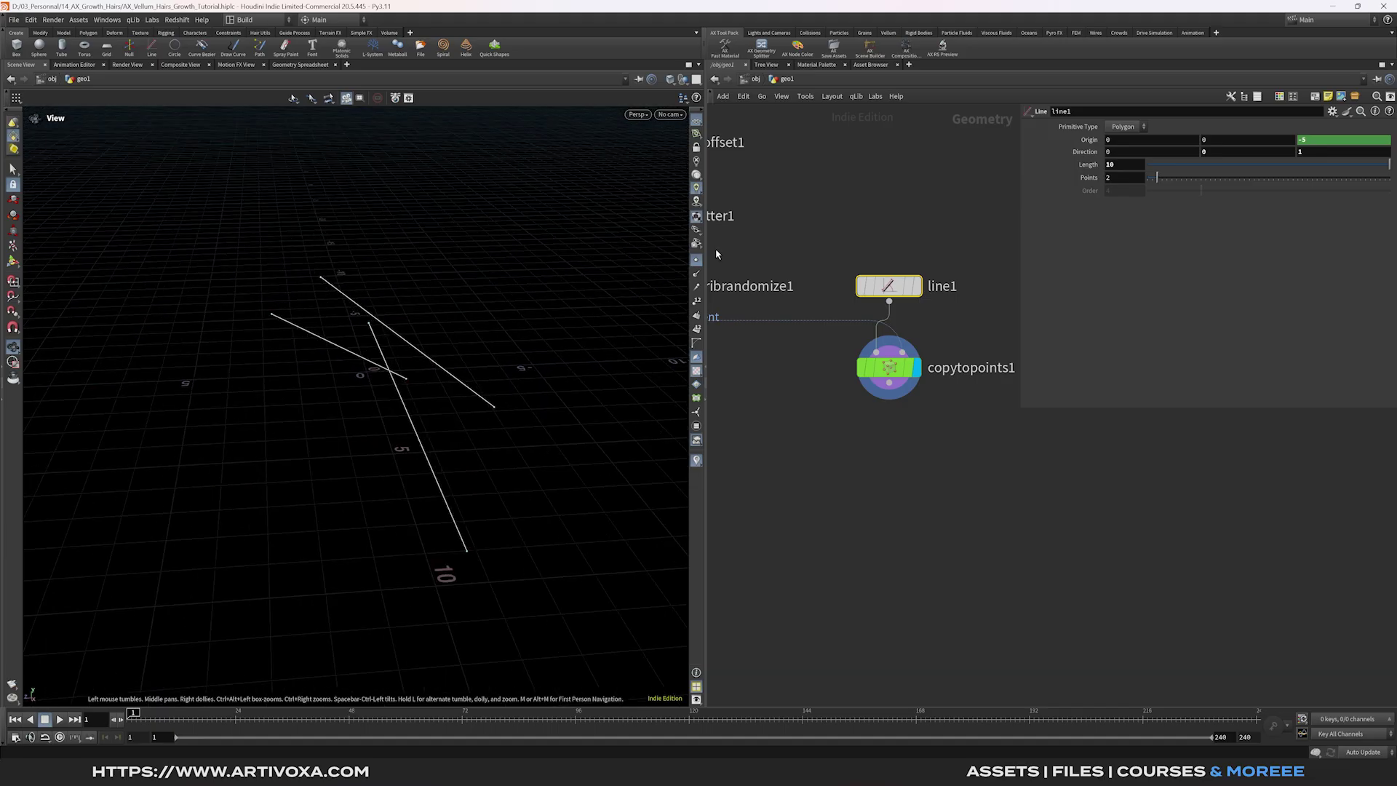
Add a Resample node below copytopoints1 with a 0.02 segment length.
click(889, 406)
text(resample)
key(Return)
click(889, 411)
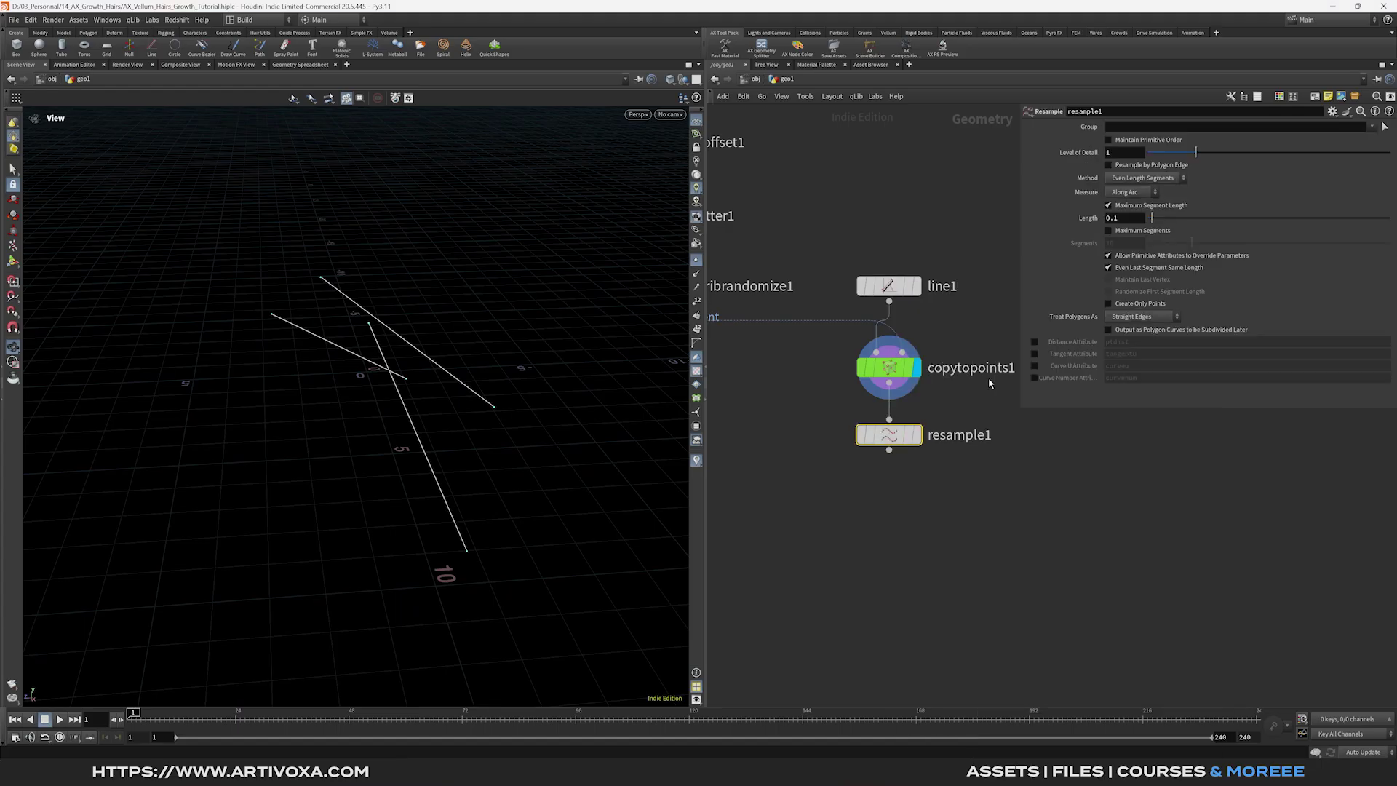
click(1137, 221)
key(BackSpace)
key(Return)
drag(466, 364, 549, 459)
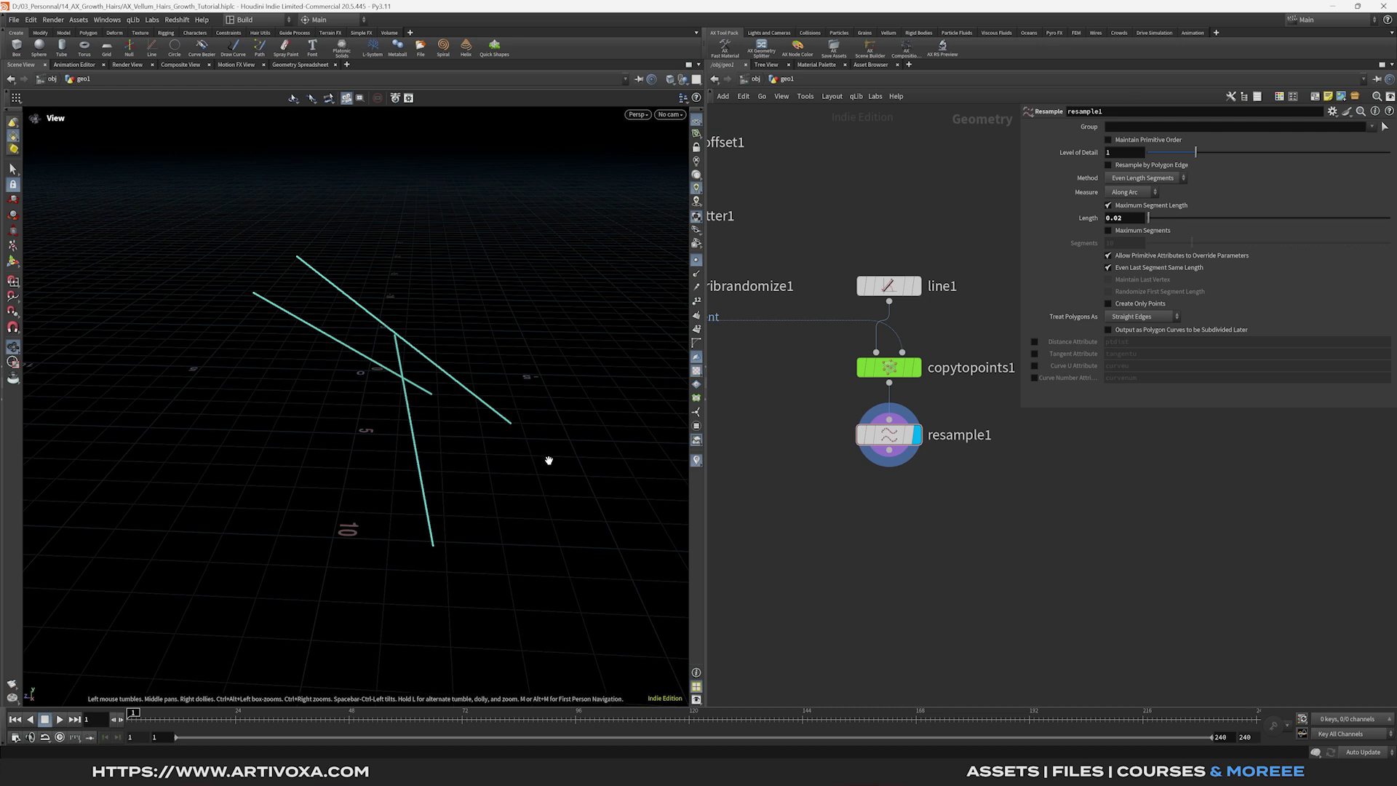
Add an Attribute VOP node below resample1.
click(892, 457)
key(Tab)
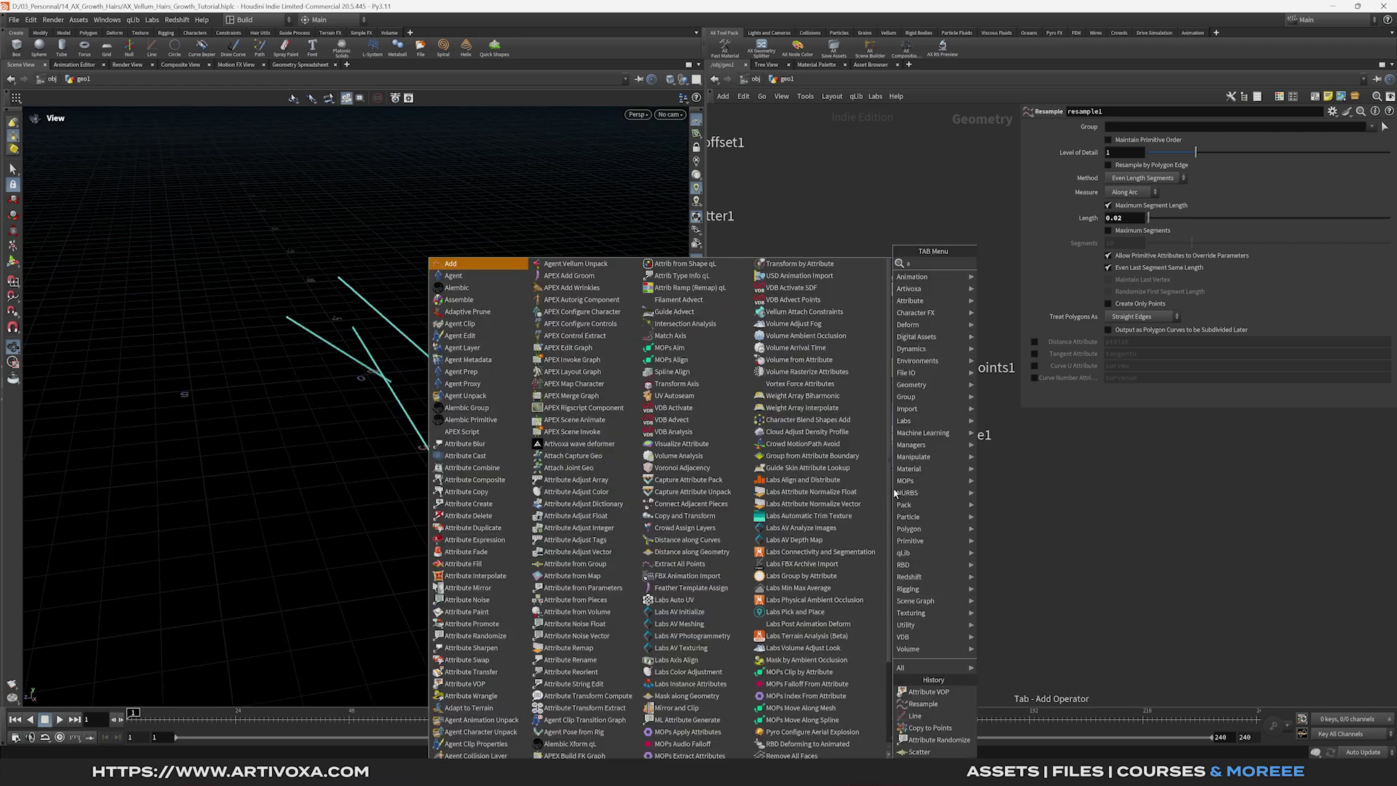
text(attribvop)
key(Return)
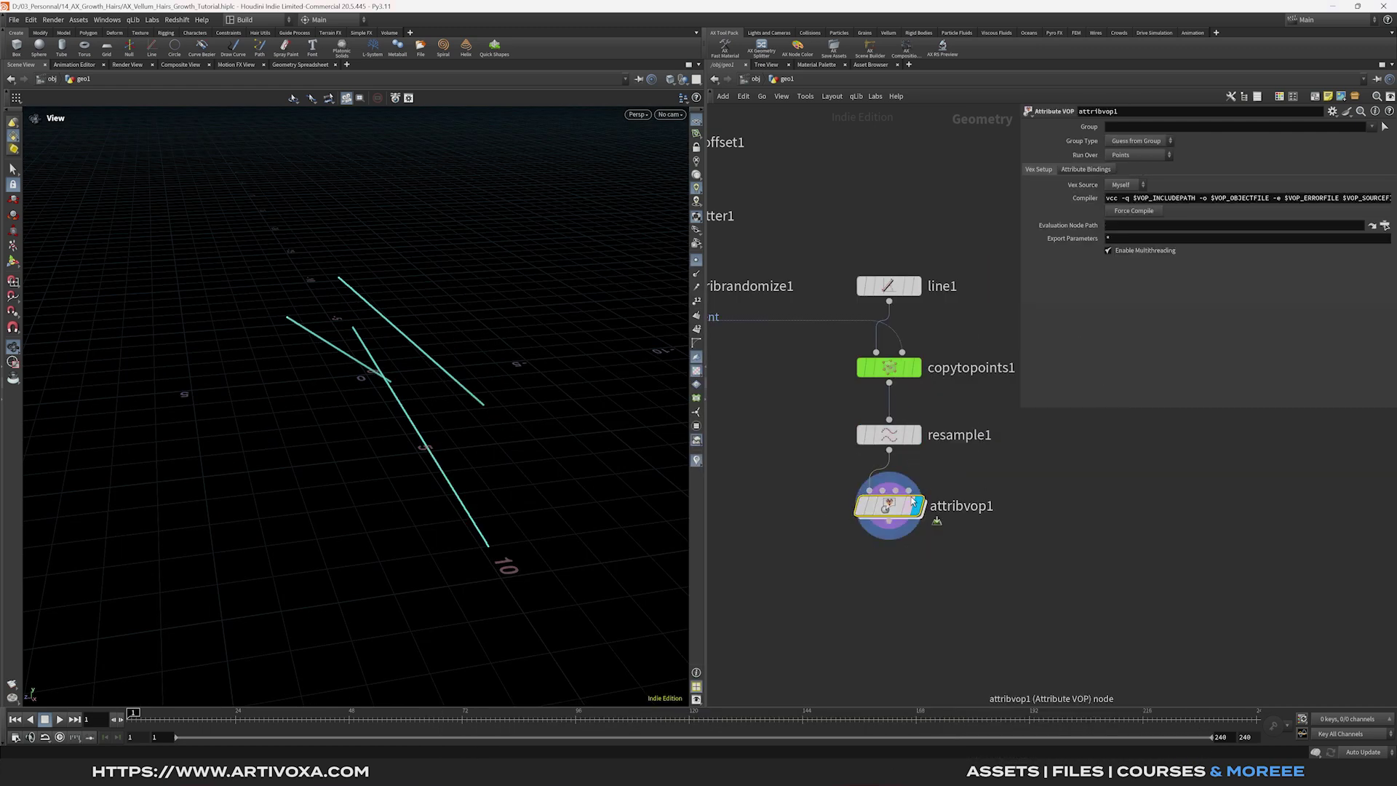
Inside attribvop1, add an Anti-Aliased Noise node and an Add node.
double_click(895, 514)
key(Tab)
text(aa)
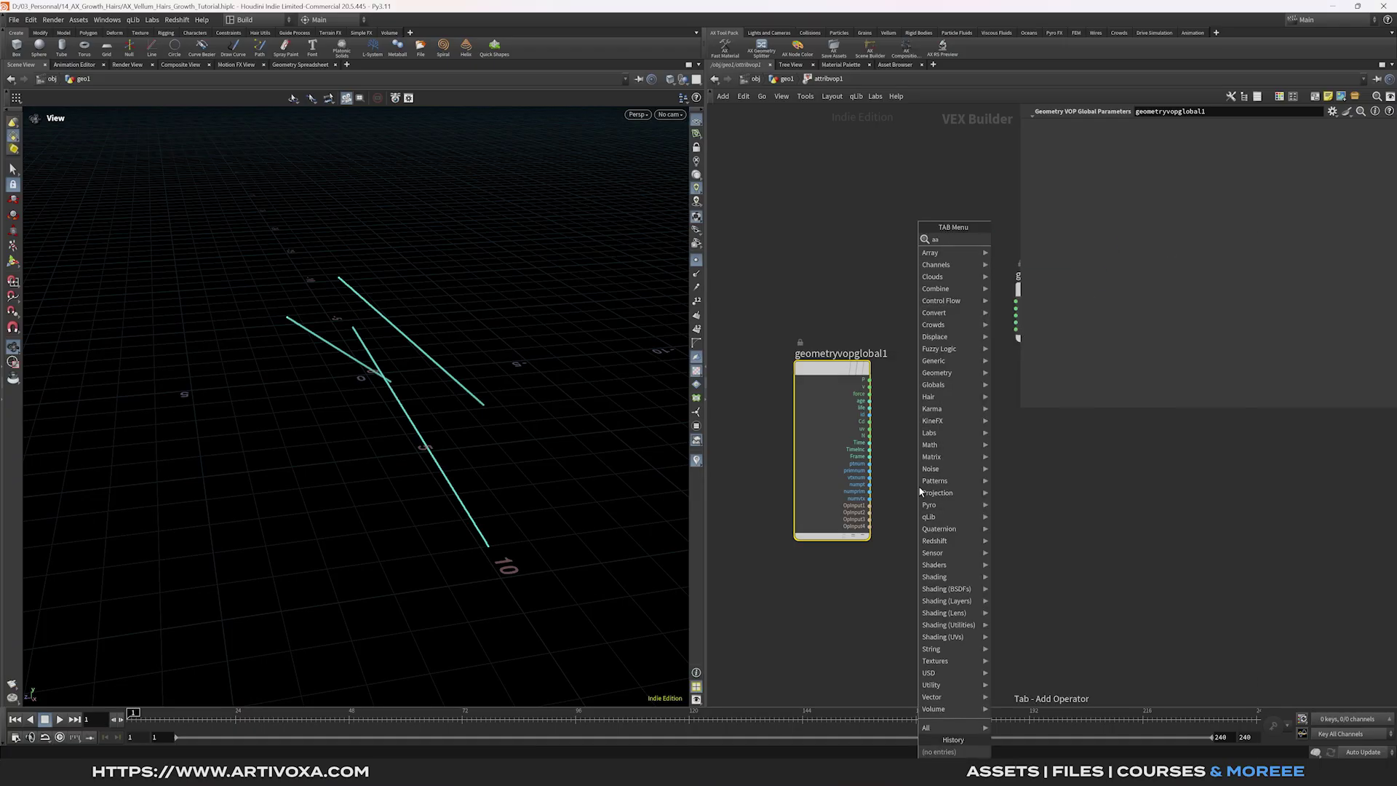
text(n)
key(Return)
click(881, 524)
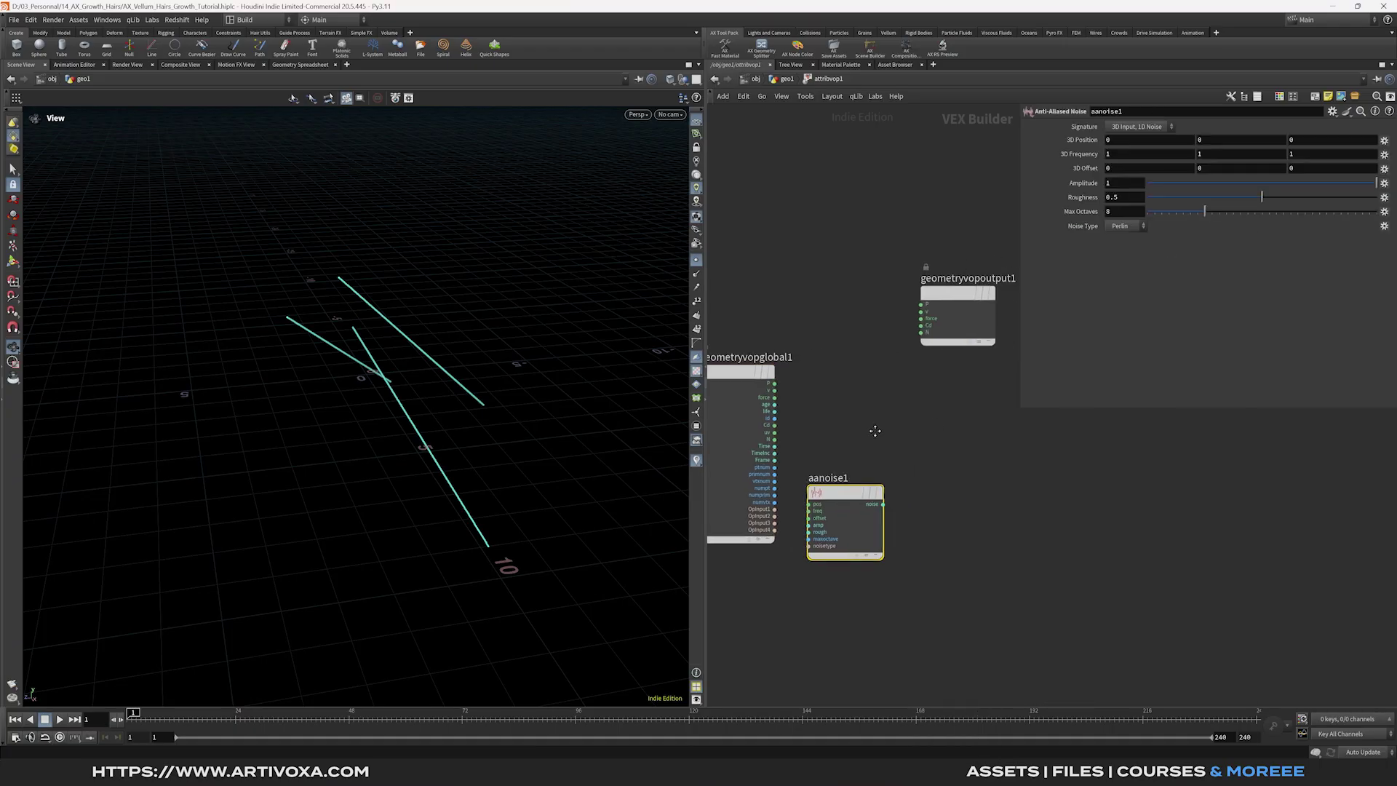
key(Tab)
text(add)
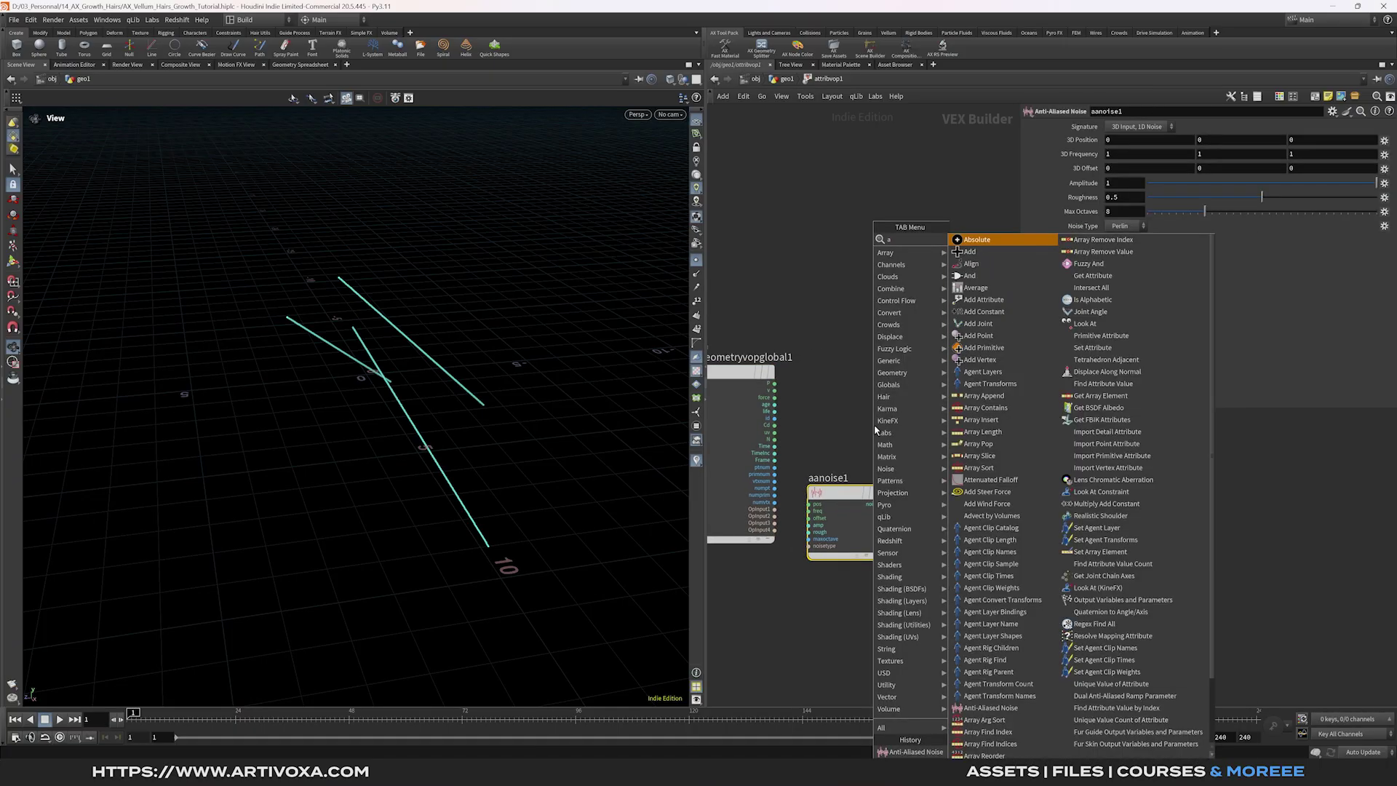
key(Return)
click(889, 413)
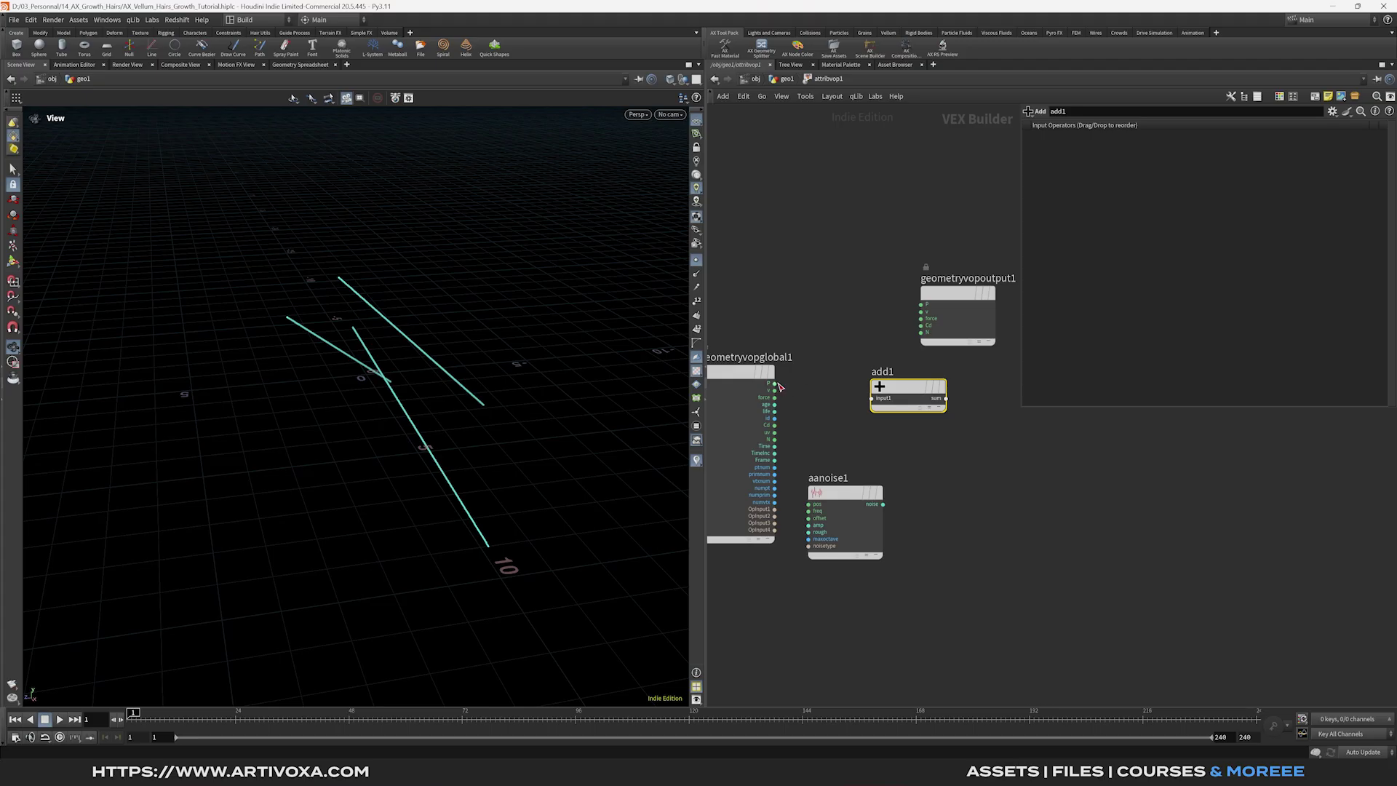
Wire P into add1 and the noise's pos, and send the sum to output P.
drag(774, 383, 973, 391)
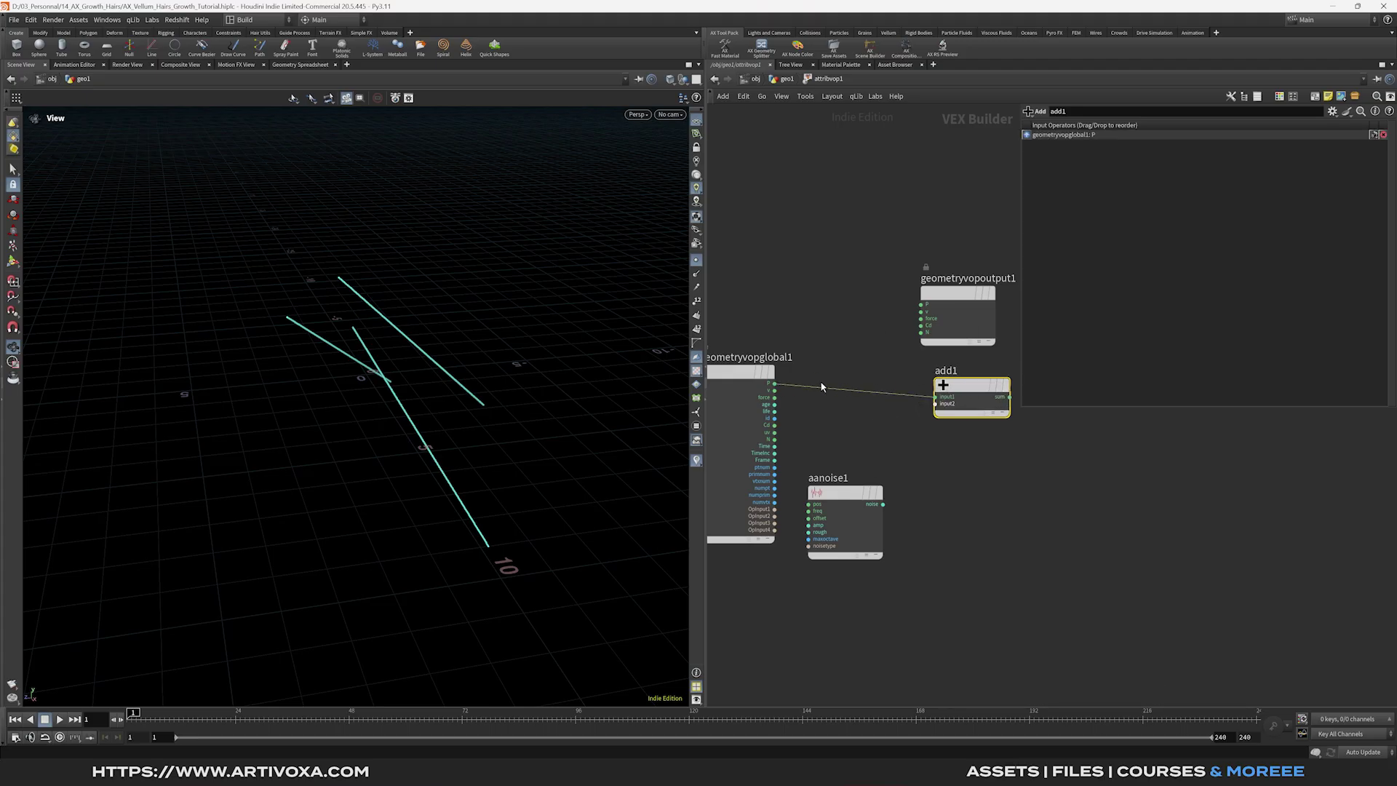
drag(775, 383, 1030, 395)
mouse_move(884, 492)
click(841, 499)
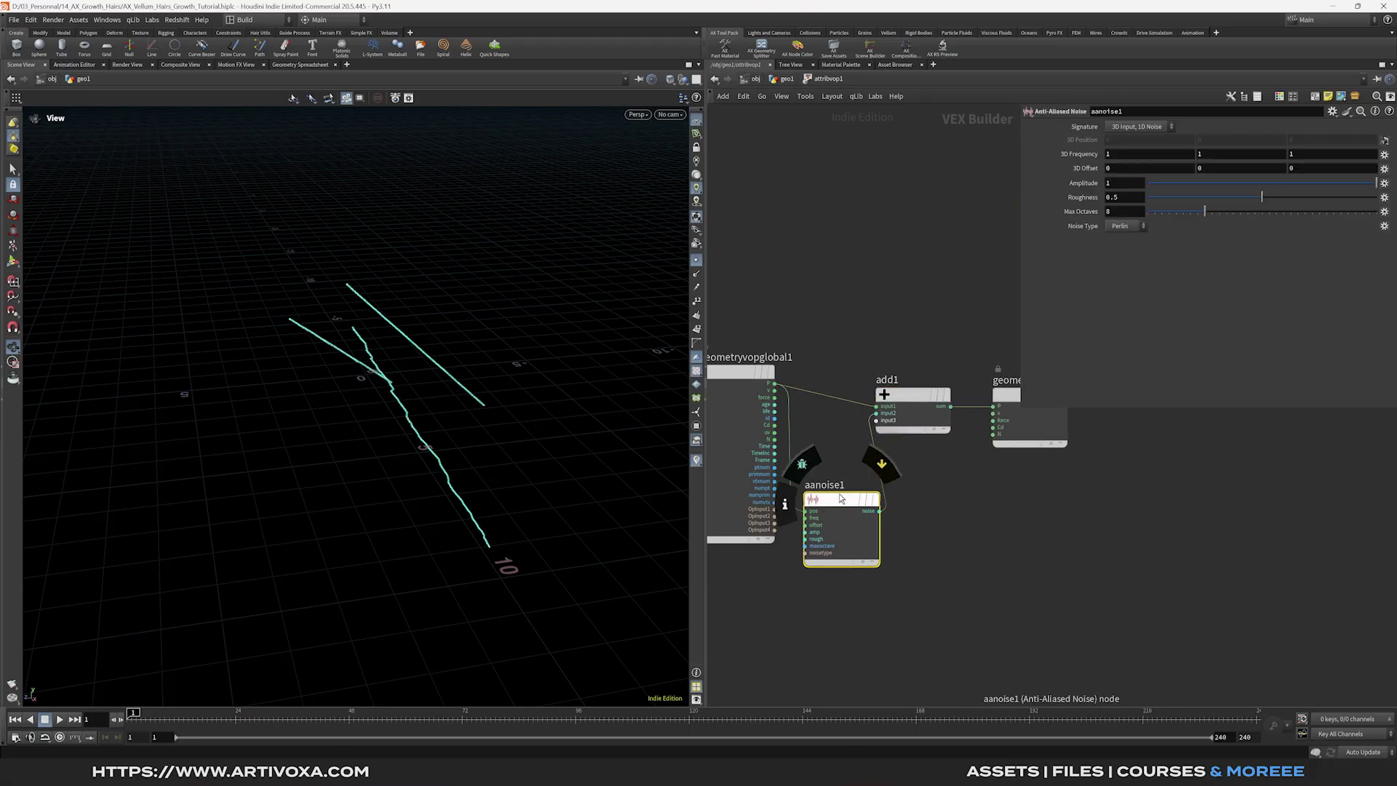
Expose the noise inputs as parameters and set the signature to 3D Input, 3D Noise.
right_click(840, 498)
mouse_move(863, 543)
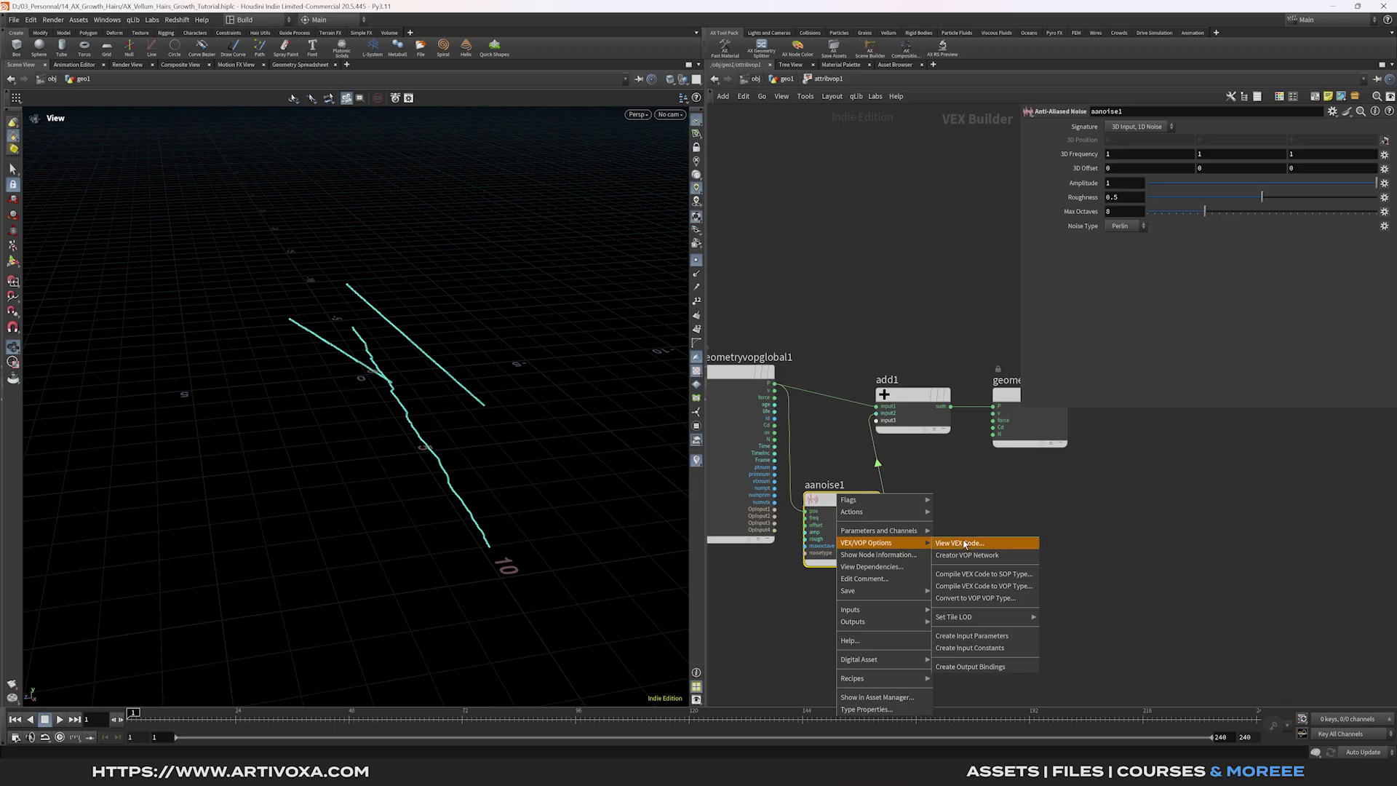
click(960, 639)
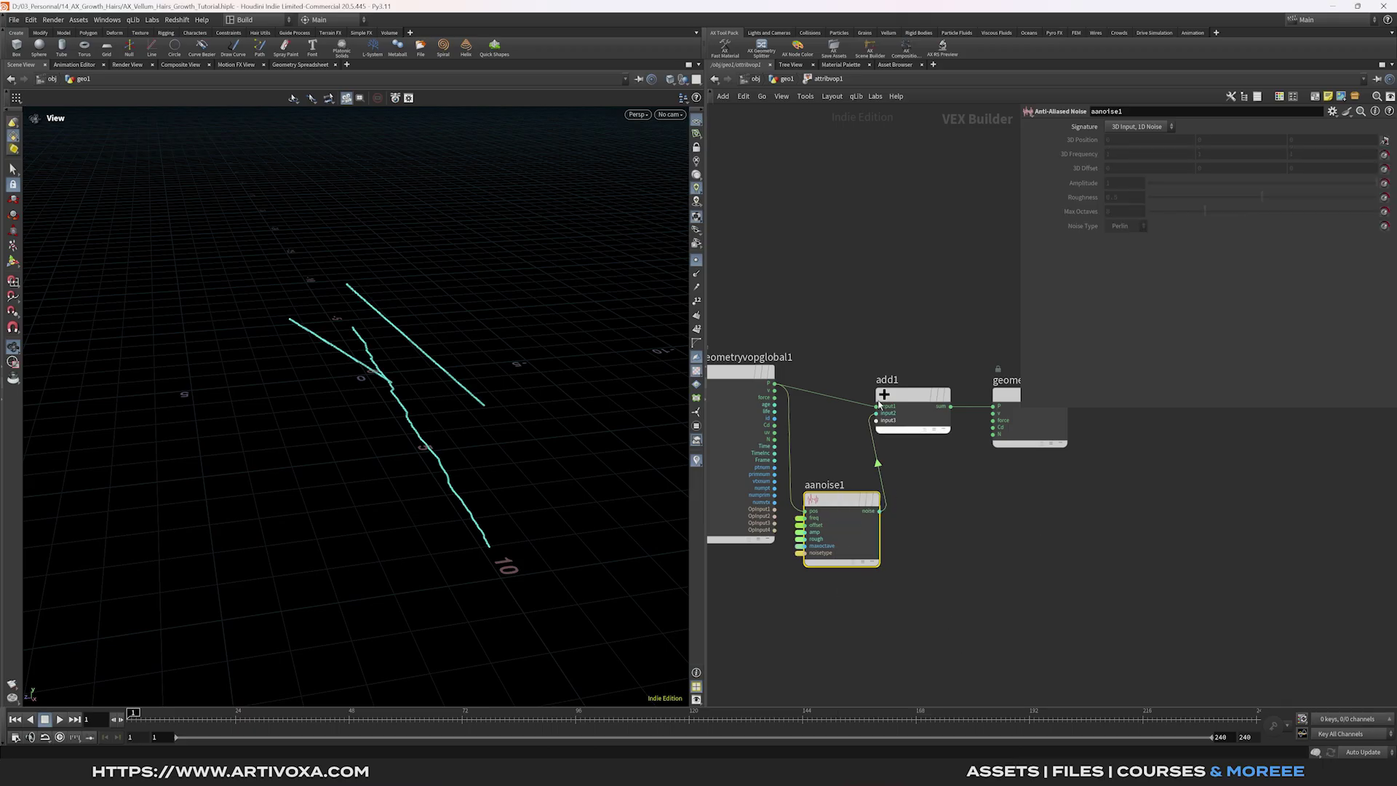
click(1139, 126)
click(1139, 143)
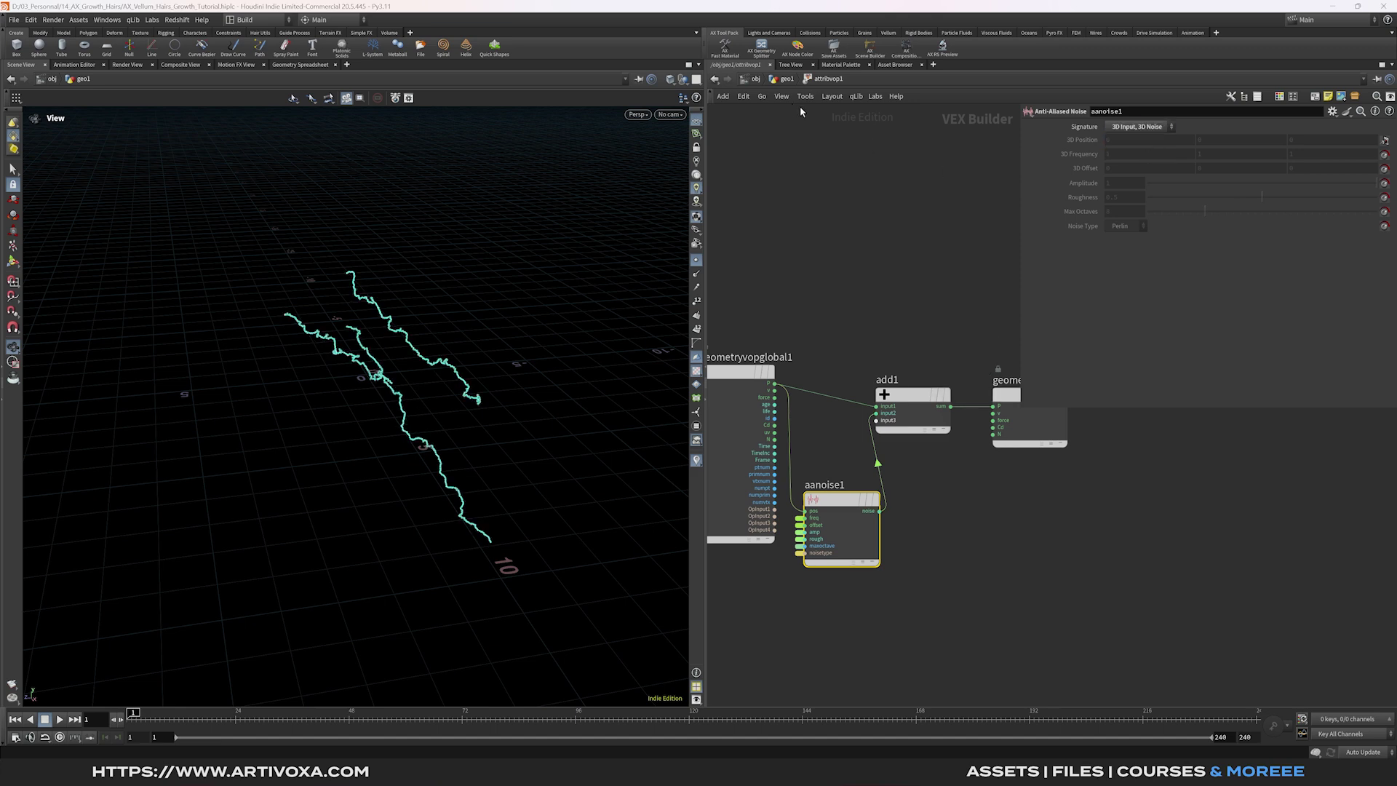
click(785, 80)
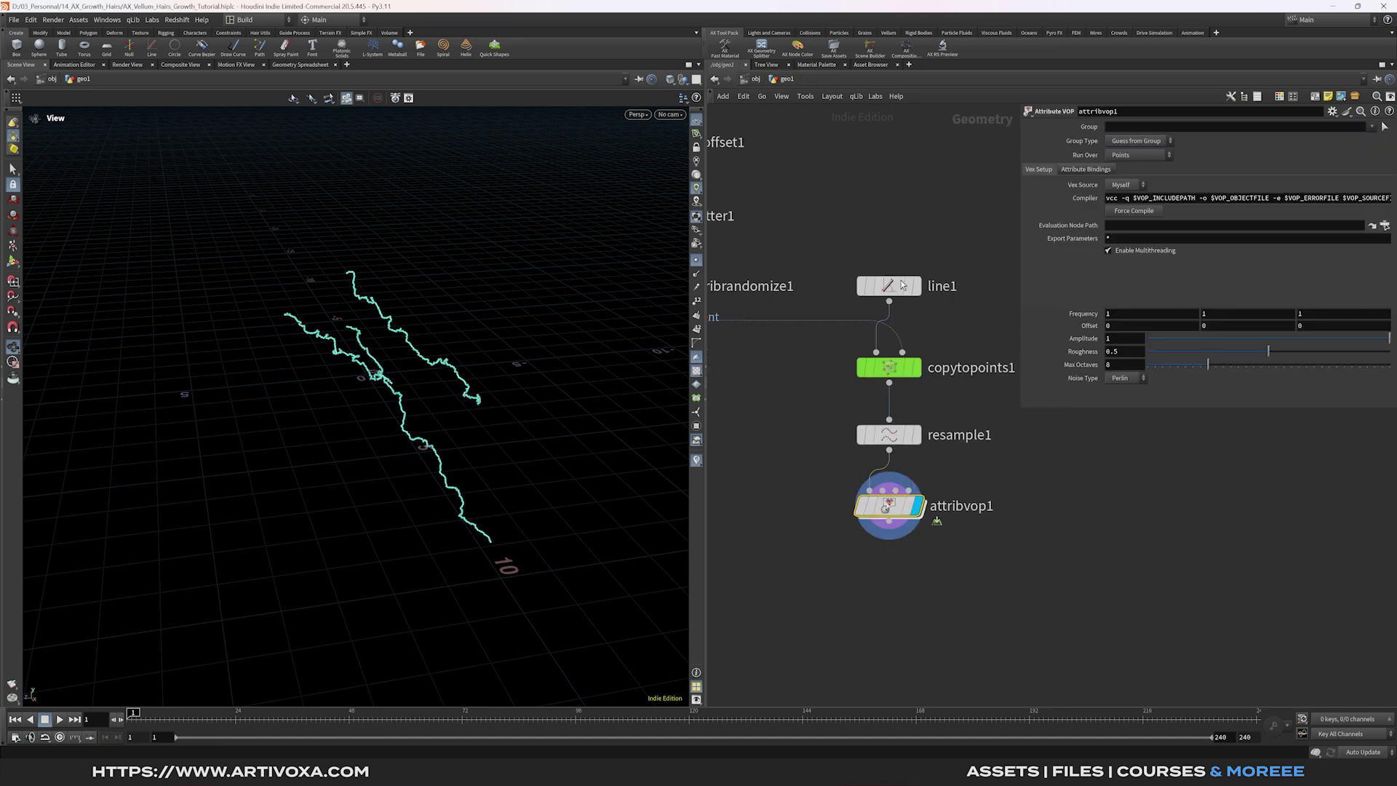
Set attribvop1's noise to frequency 0.3, offset 20.2, amplitude 10, roughness 0, Simplex type.
drag(1025, 411, 999, 486)
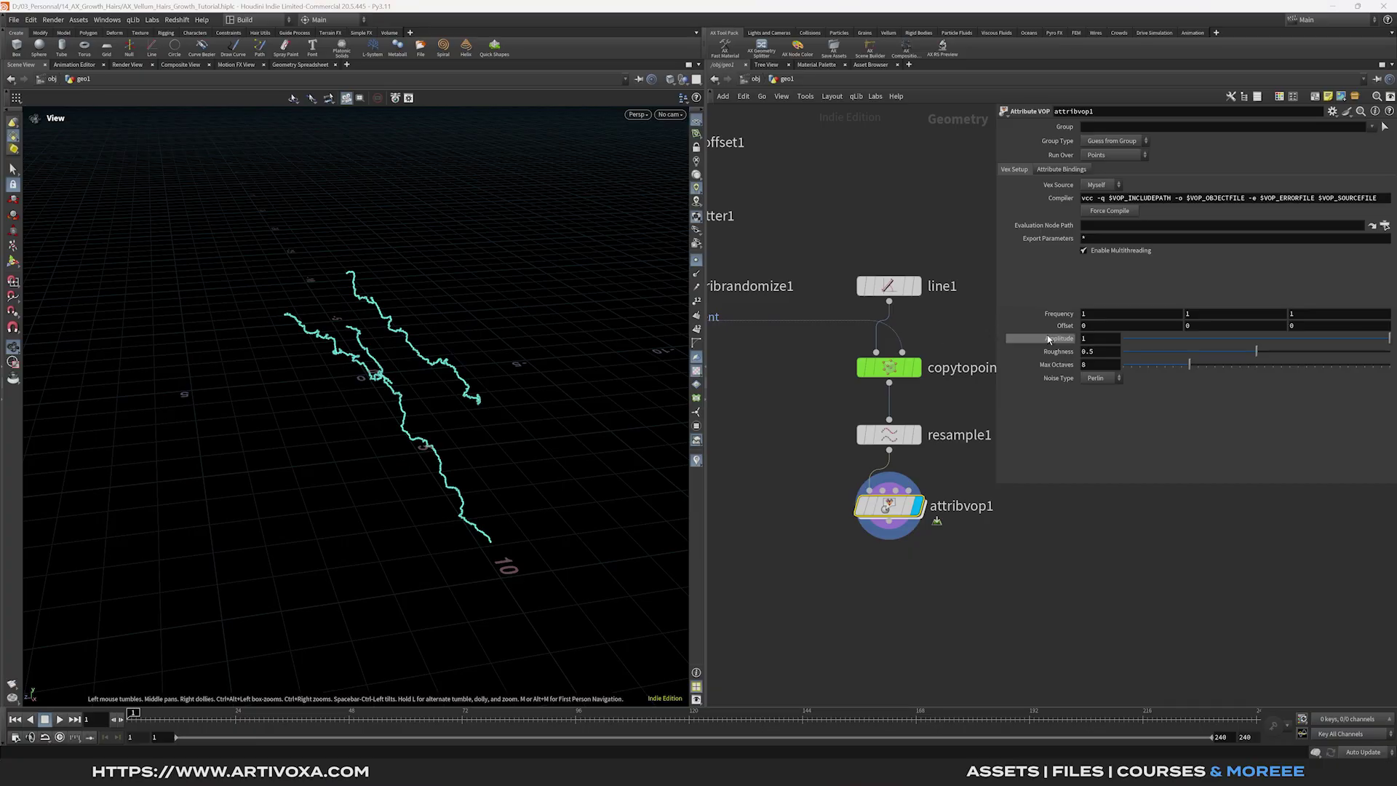
middle_drag(1066, 317, 1103, 346)
double_click(1103, 344)
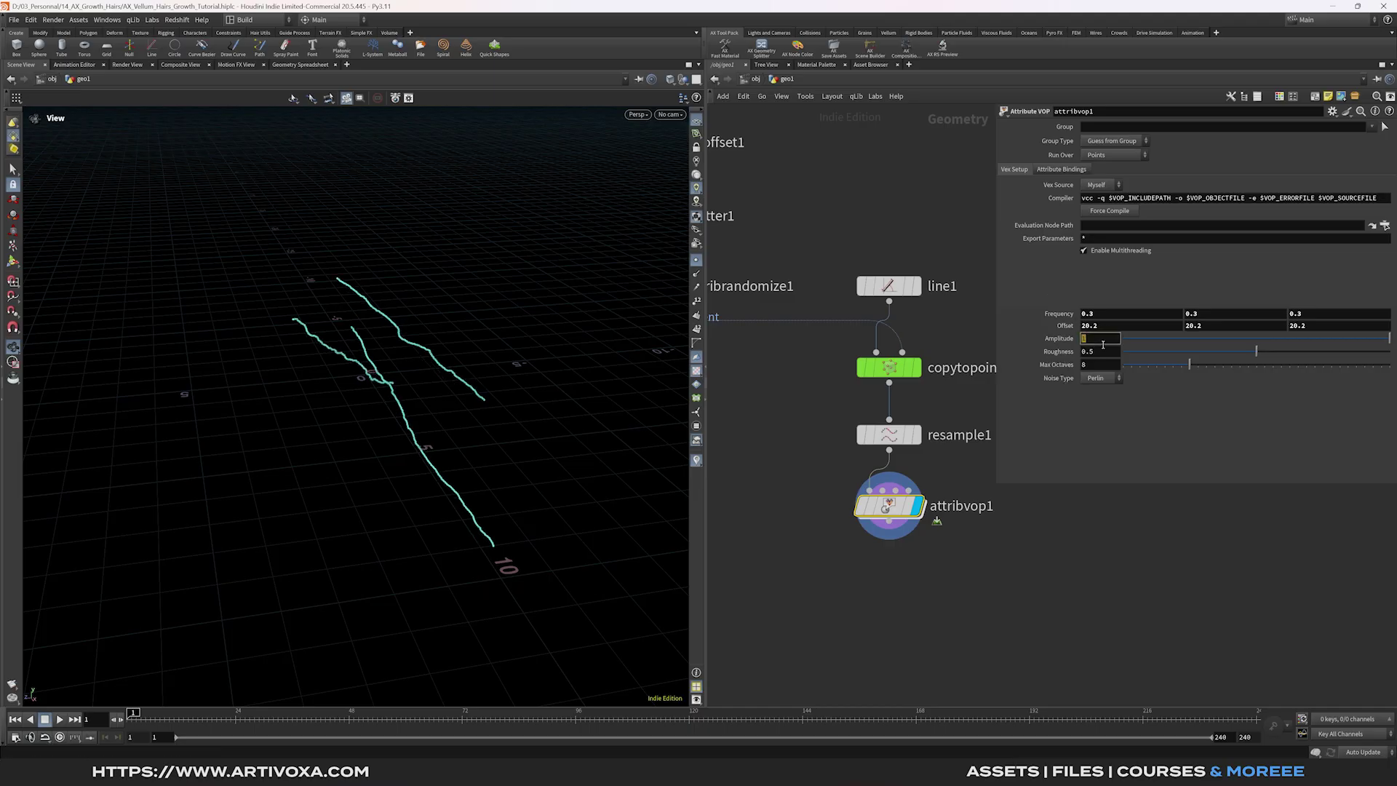
text(10)
double_click(1104, 353)
text(0)
key(Return)
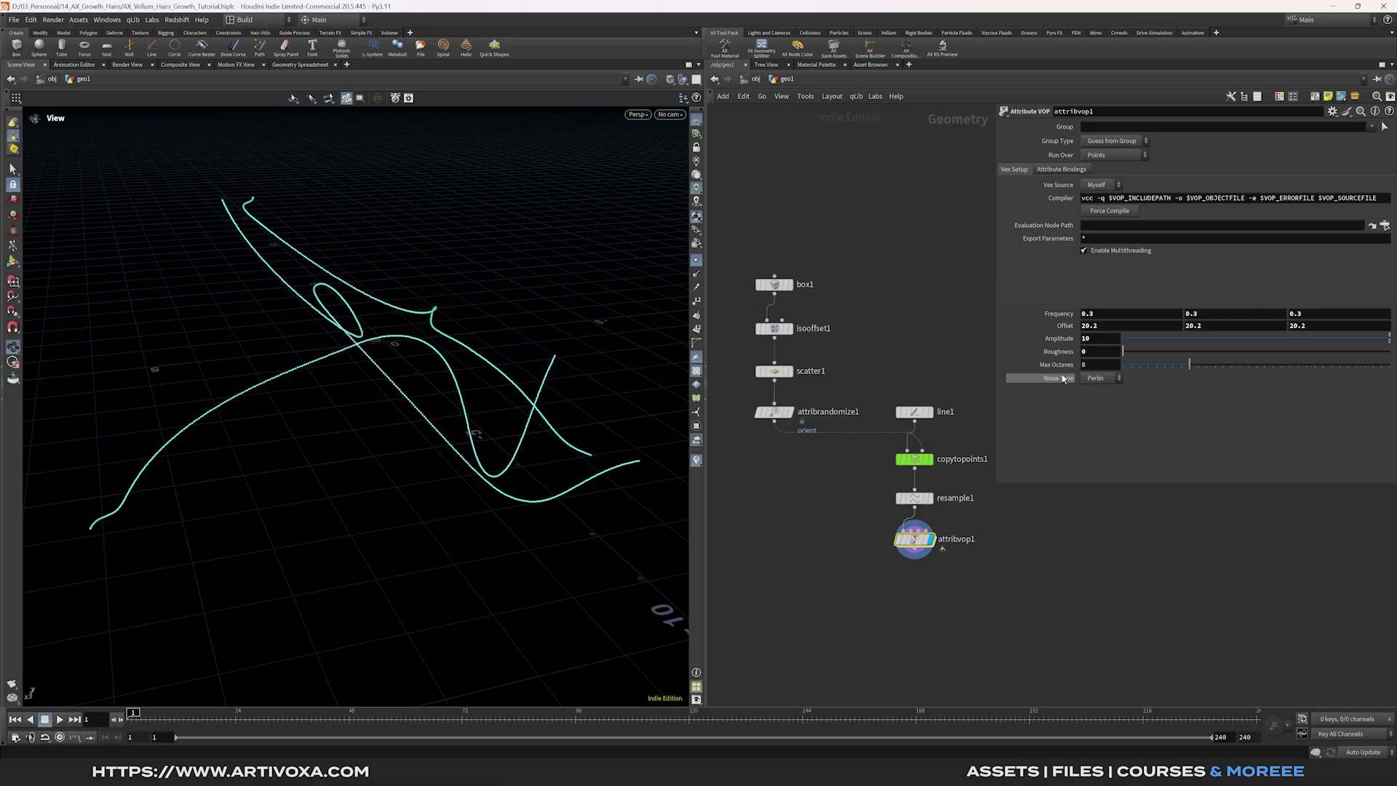
click(1103, 378)
click(1107, 398)
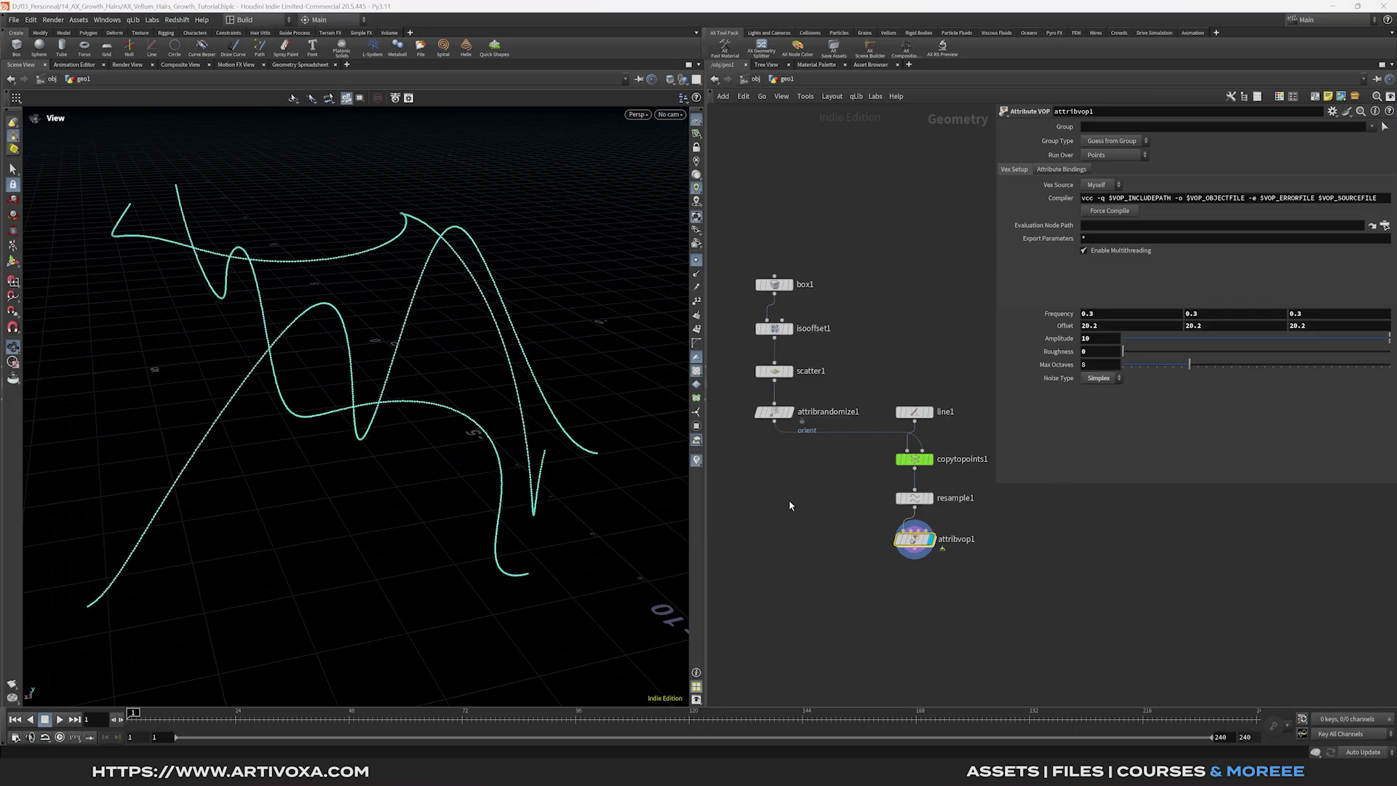
mouse_move(859, 398)
mouse_down()
mouse_move(740, 446)
mouse_move(731, 466)
mouse_move(751, 451)
mouse_up()
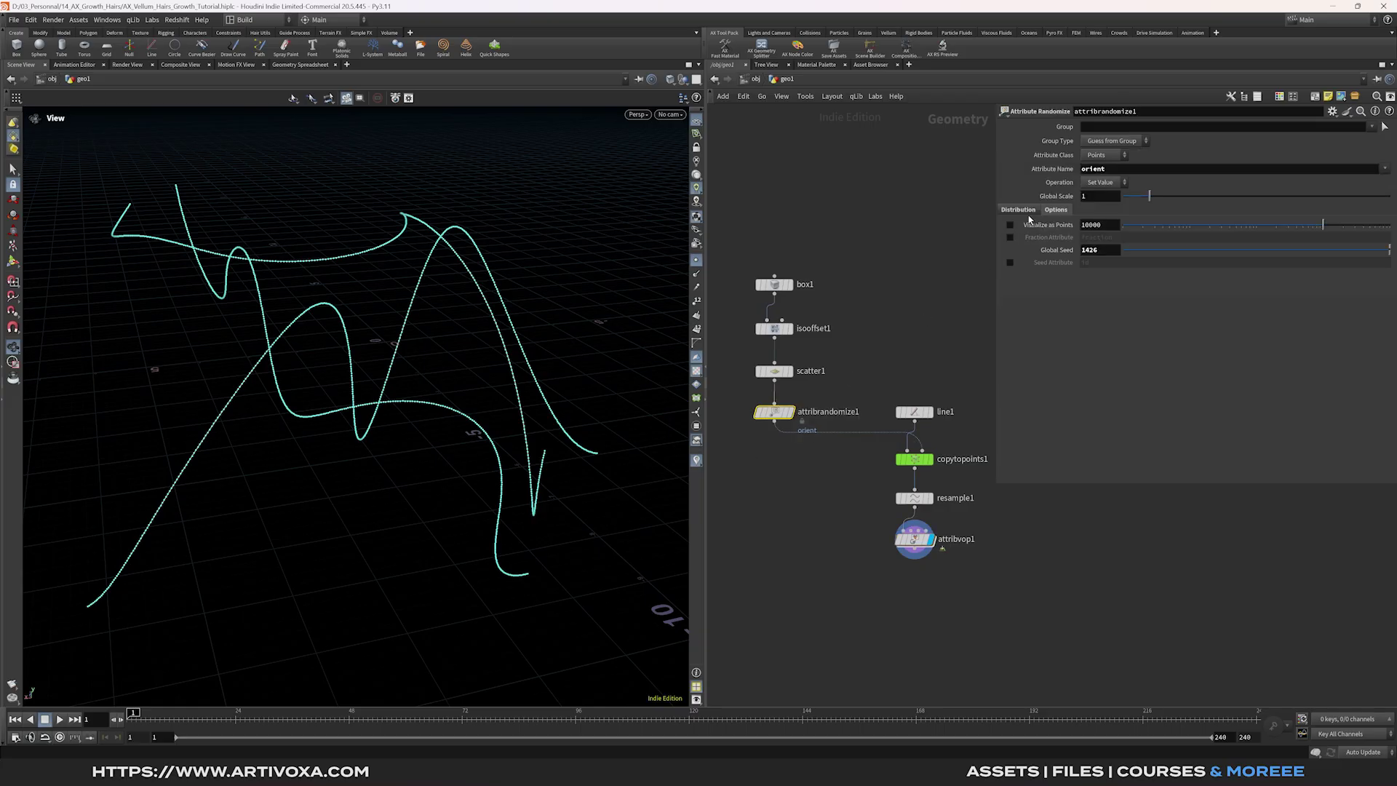
Set attribrandomize1's Global Seed to 1888, then select scatter1's Global Seed field.
double_click(1103, 251)
text(1888)
key(Return)
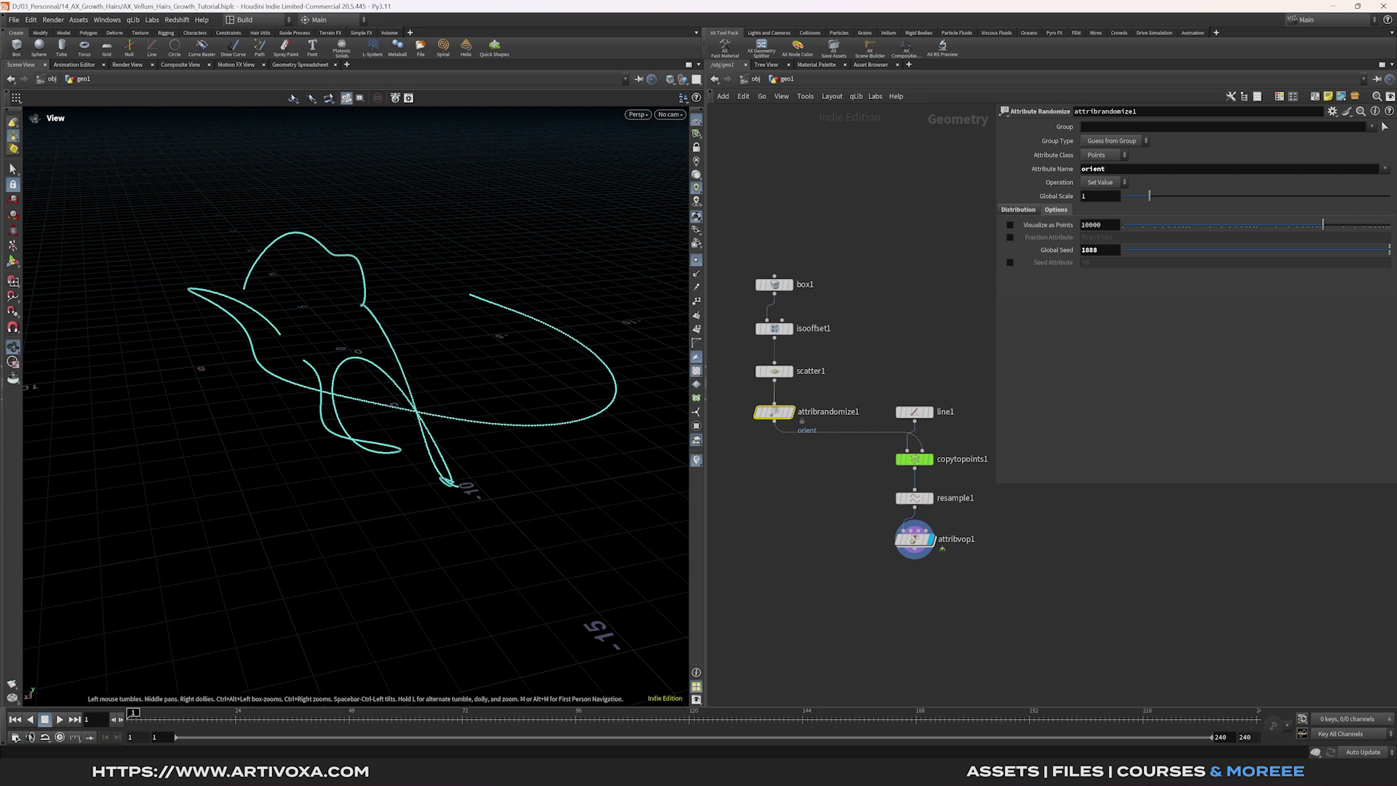
click(775, 371)
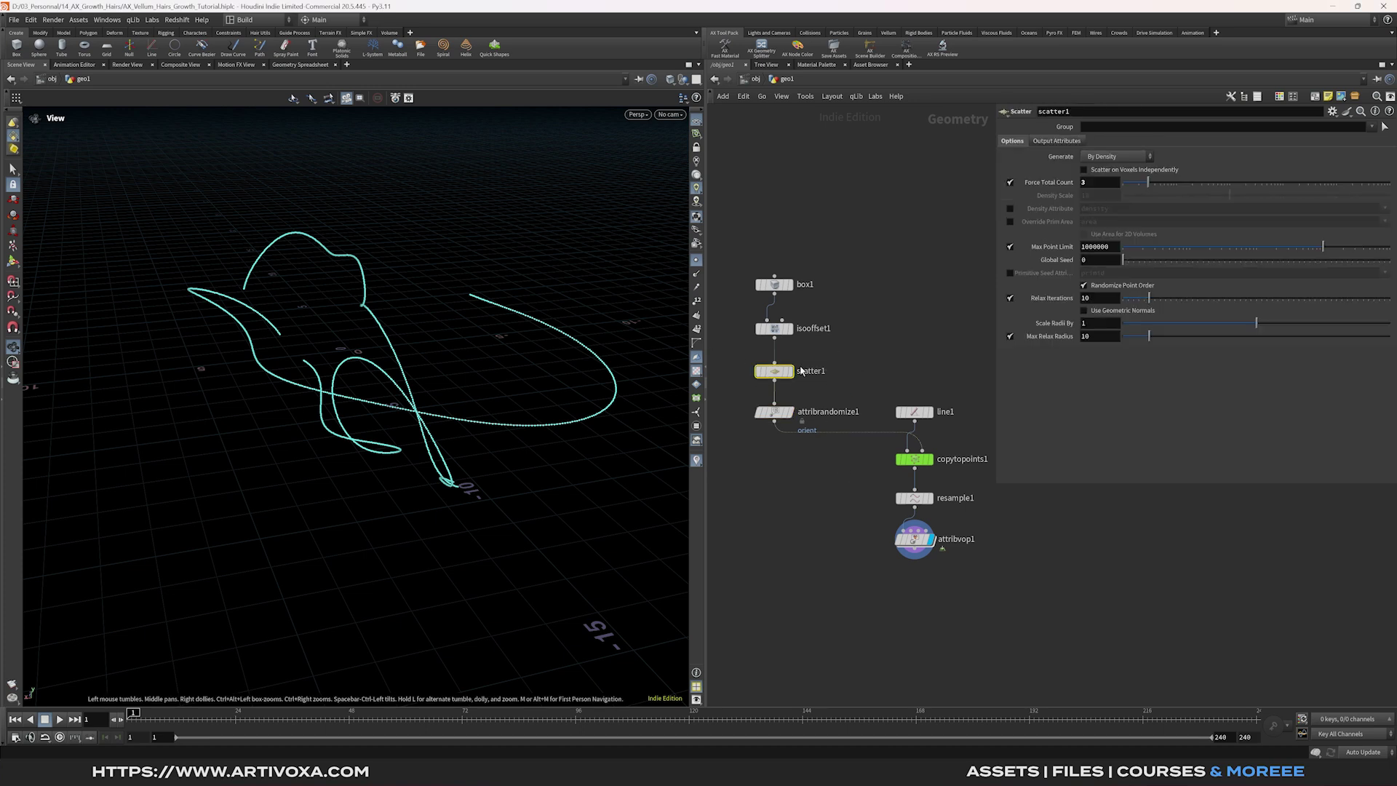
click(1114, 265)
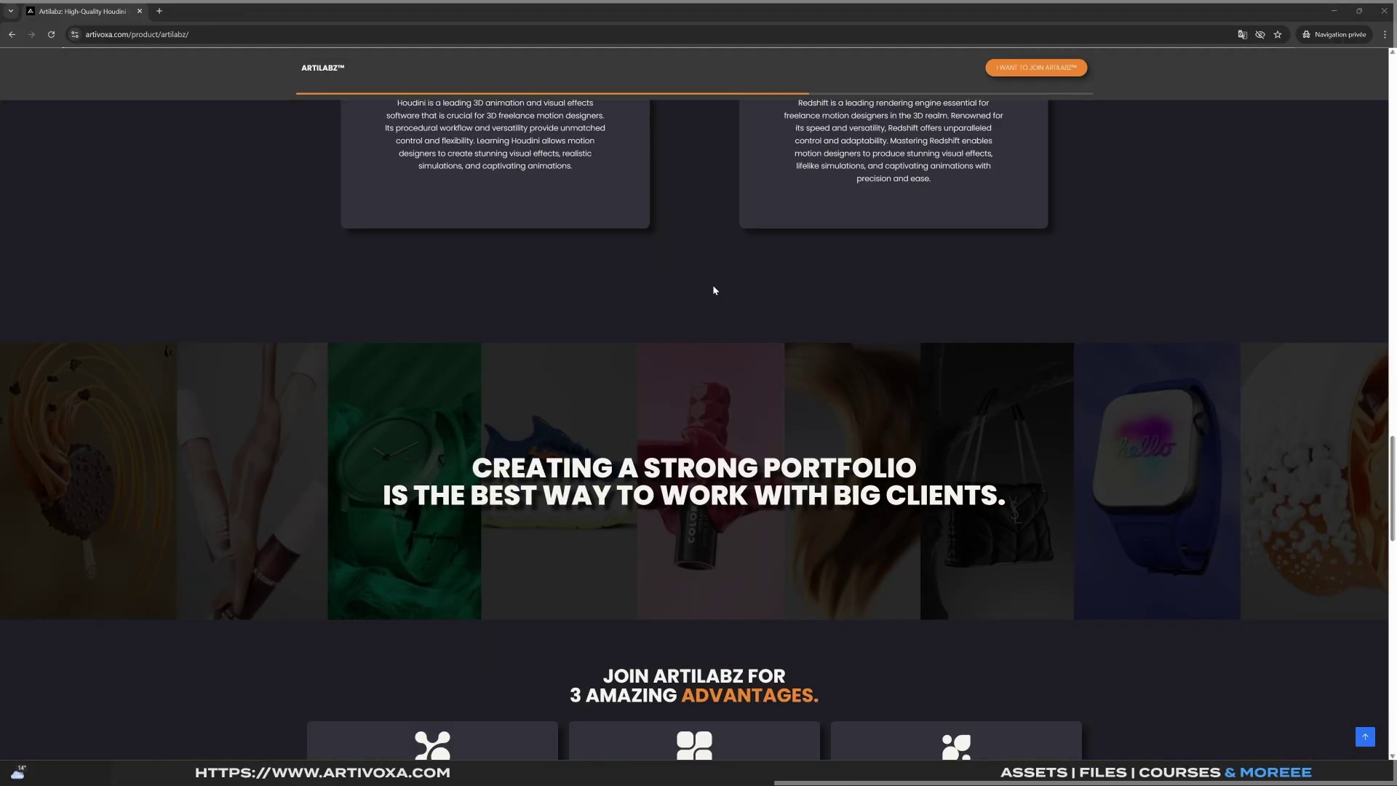
Choose YEARLY (159,99 € per year) in the ARTILABZ plan dropdown on the Artivoxa page.
scroll(714, 285, down, 10)
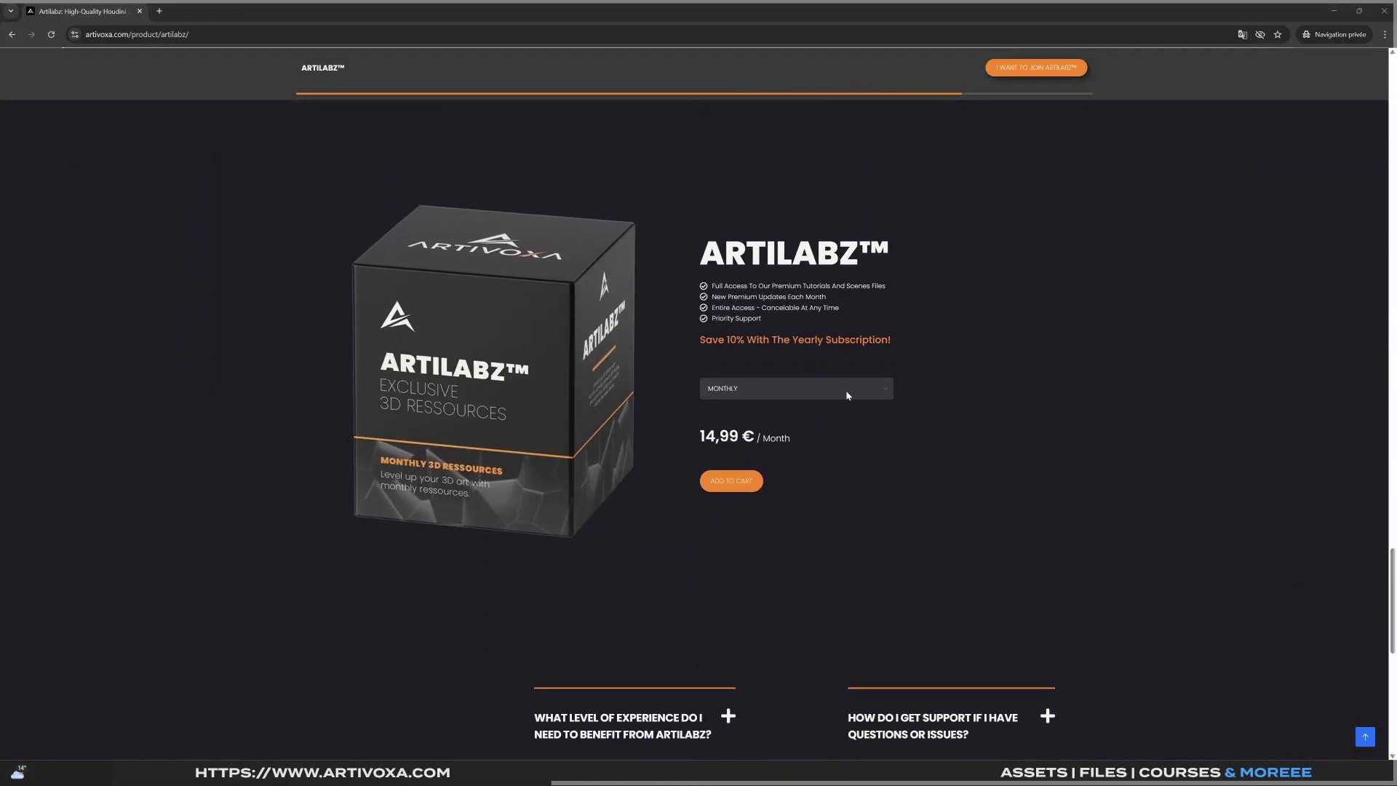
click(874, 390)
click(762, 435)
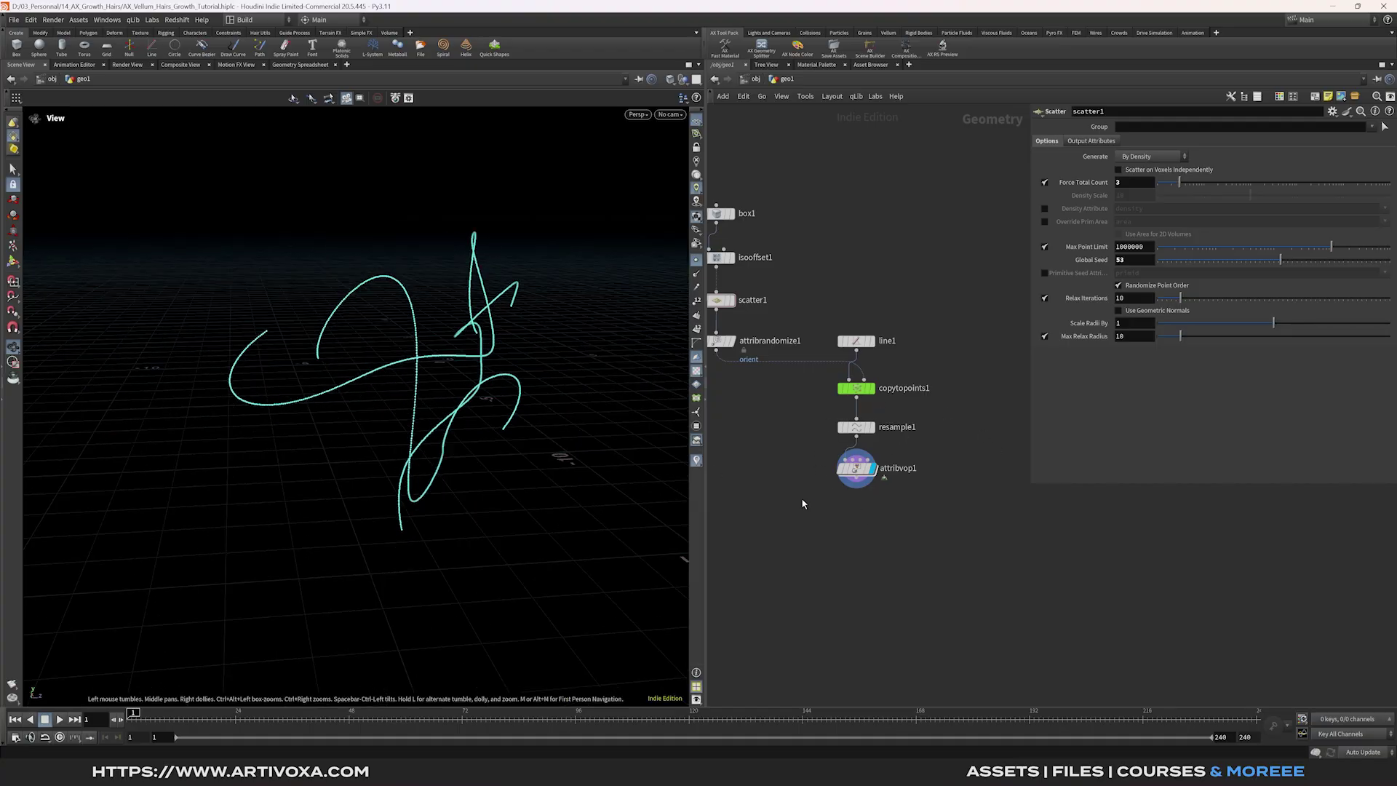
Add a For-Each Primitive loop below attribvop1 with a Match Size node inside it.
drag(443, 375, 390, 377)
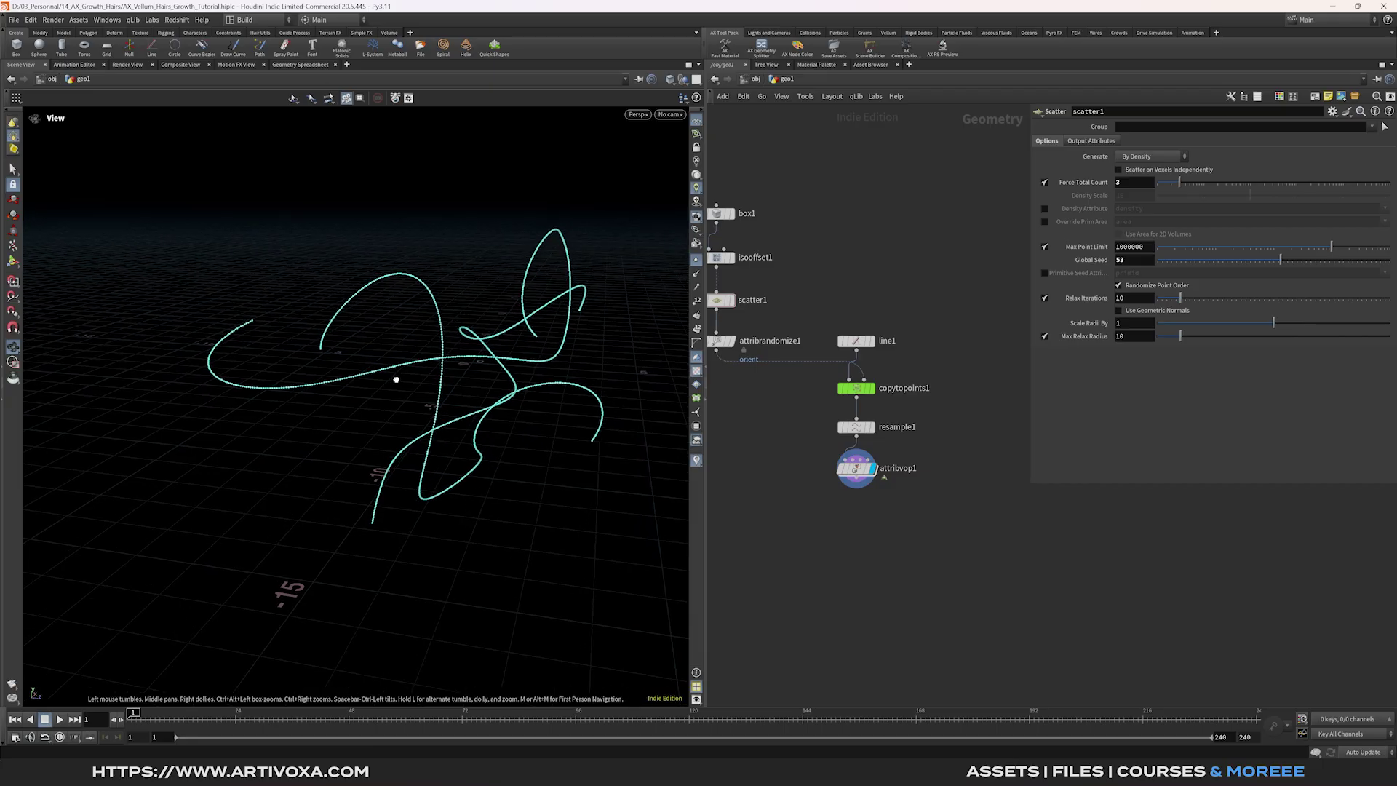
key(Tab)
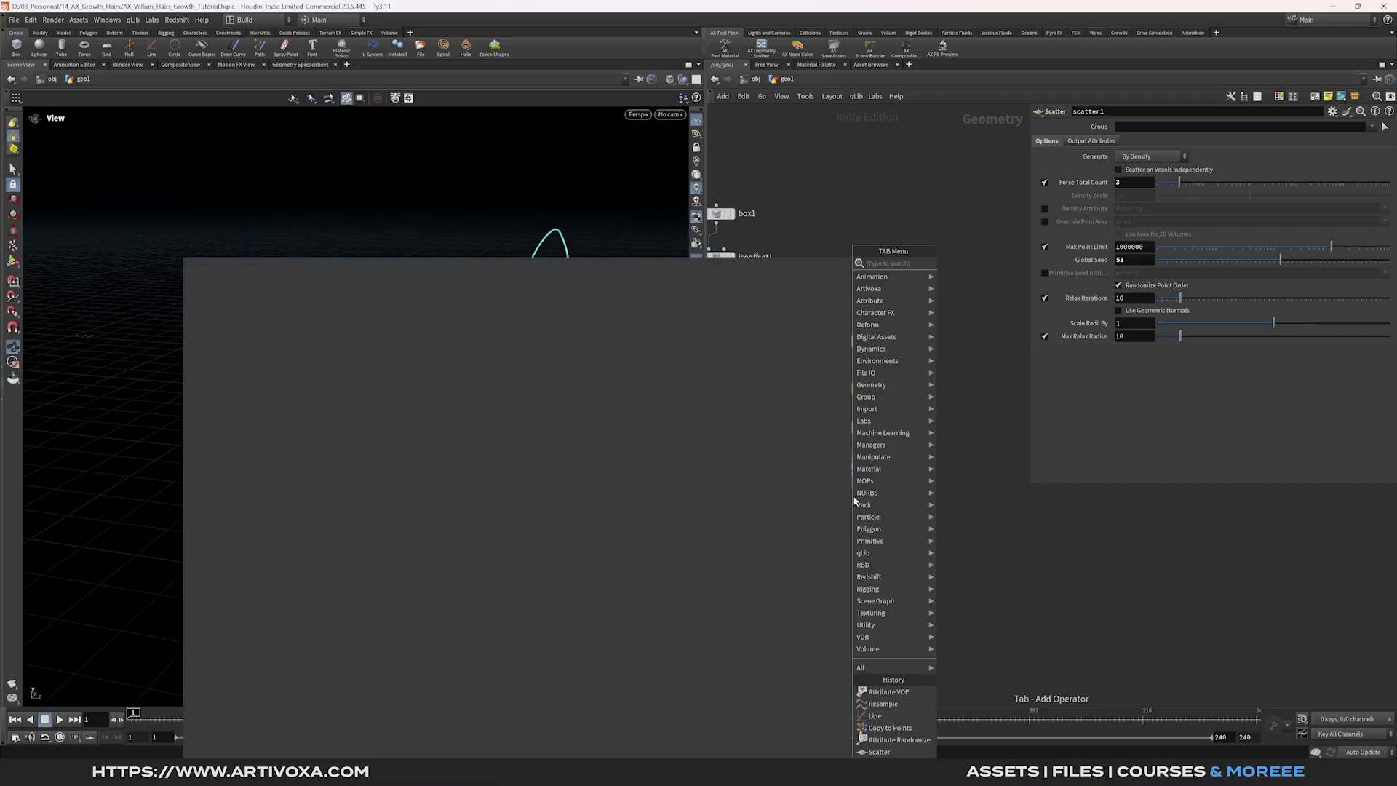
text(for ea)
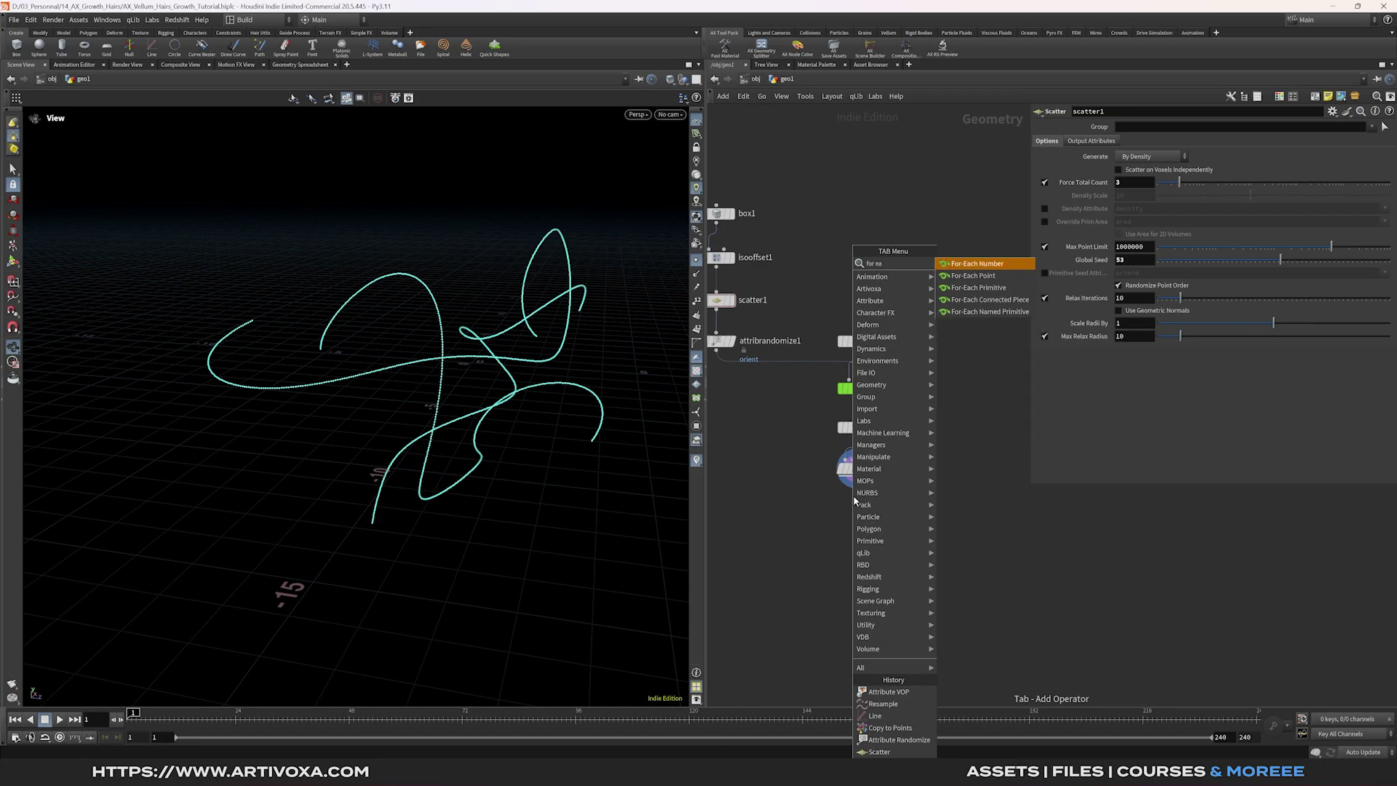
click(983, 299)
click(886, 496)
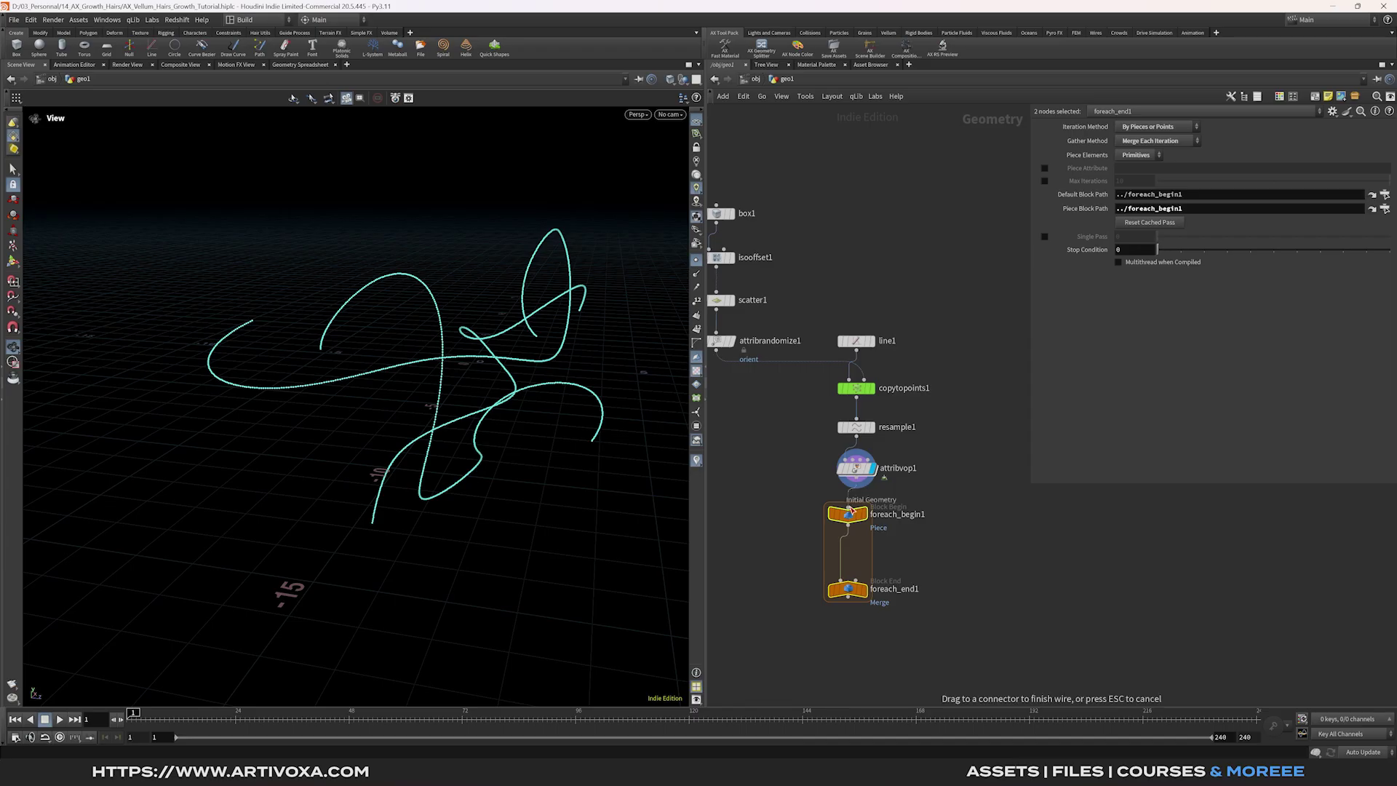
key(Tab)
text(match)
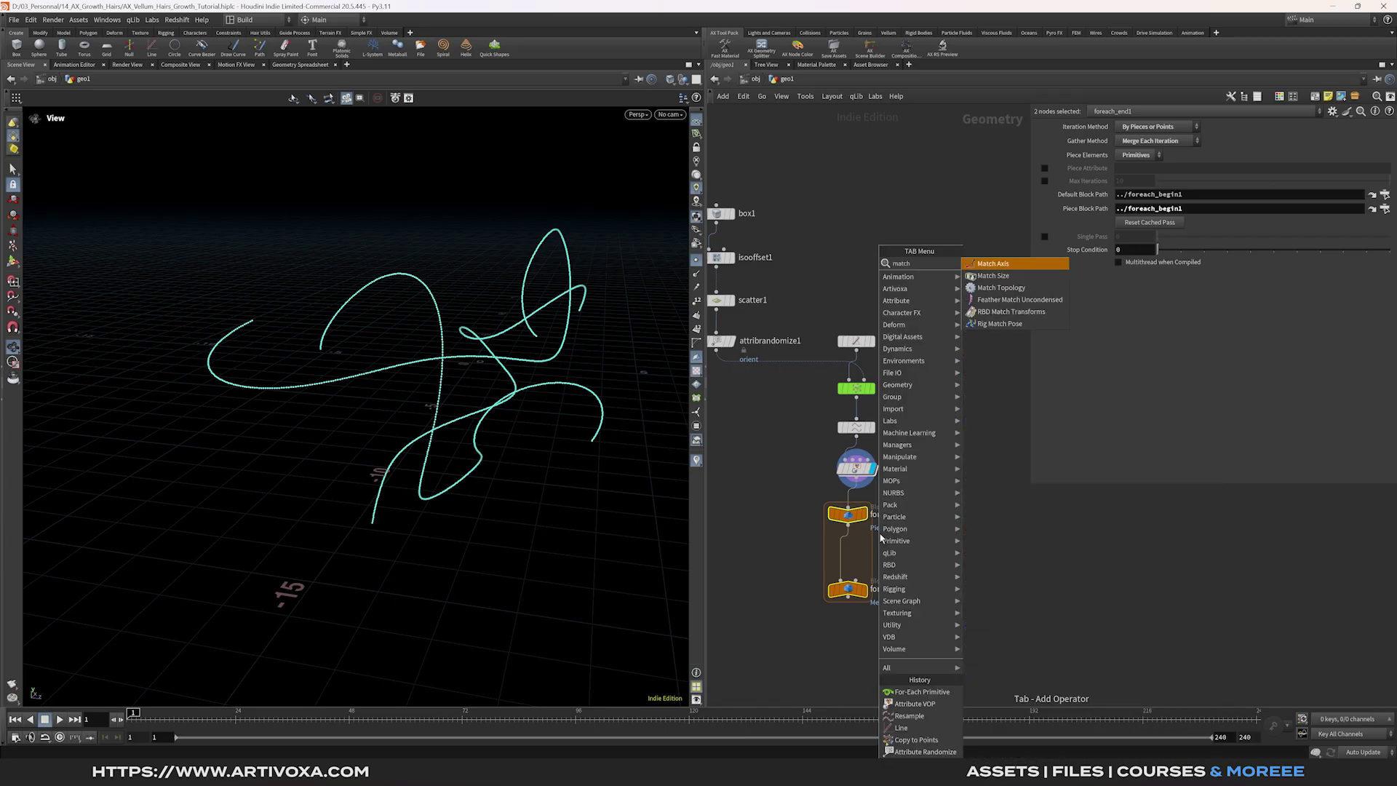
click(993, 275)
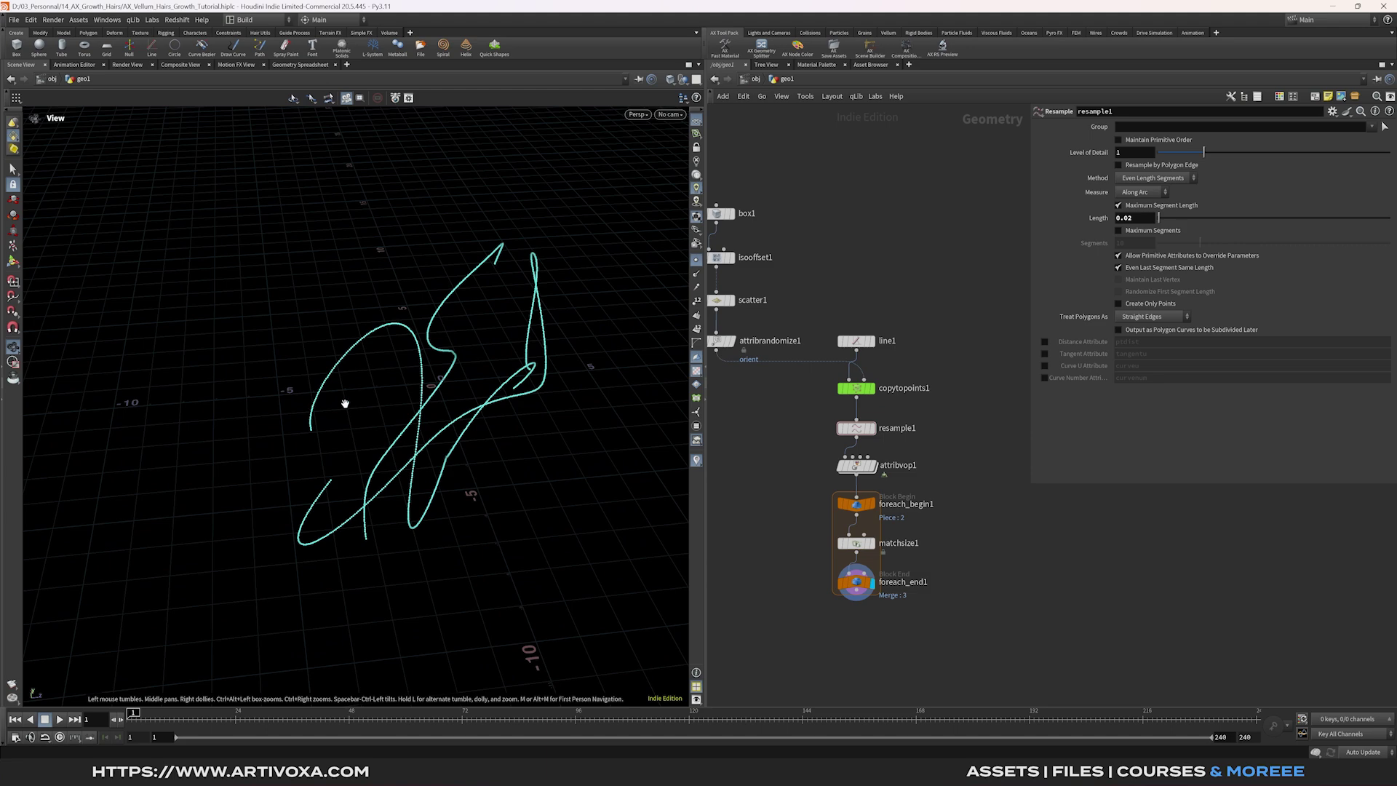
Append transform1 after the loop, rotating the curves -38 around Y.
drag(420, 380, 281, 361)
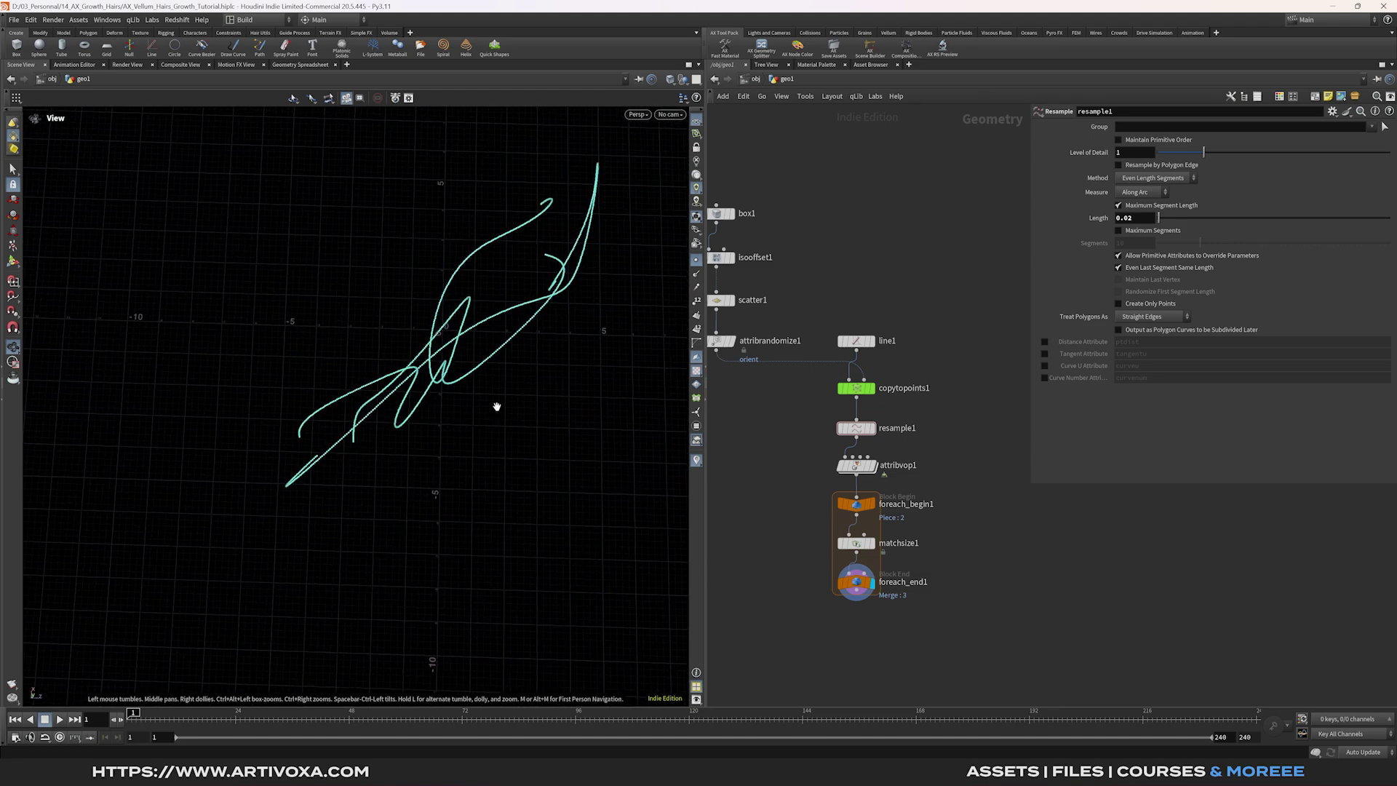
drag(497, 407, 764, 471)
click(857, 595)
text(transform)
key(Return)
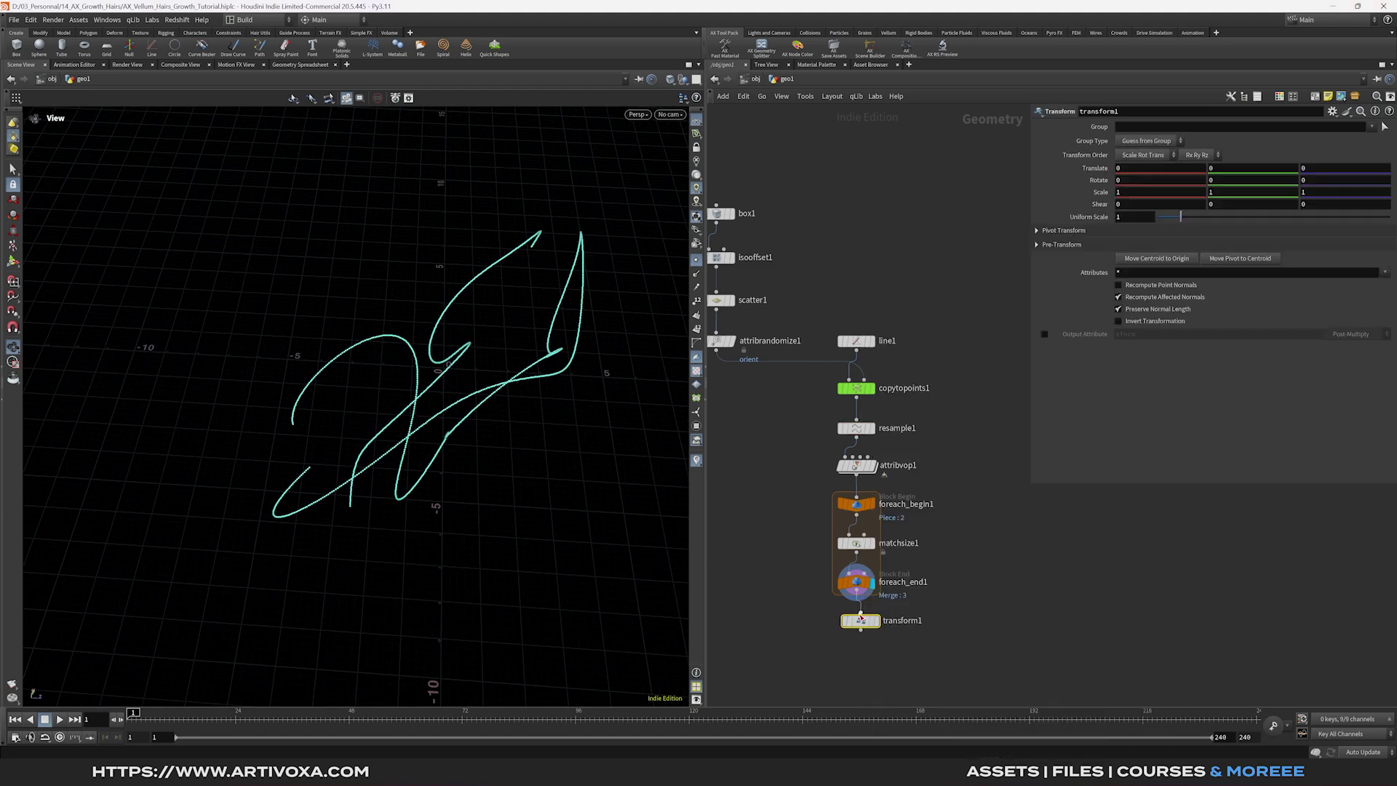
click(885, 626)
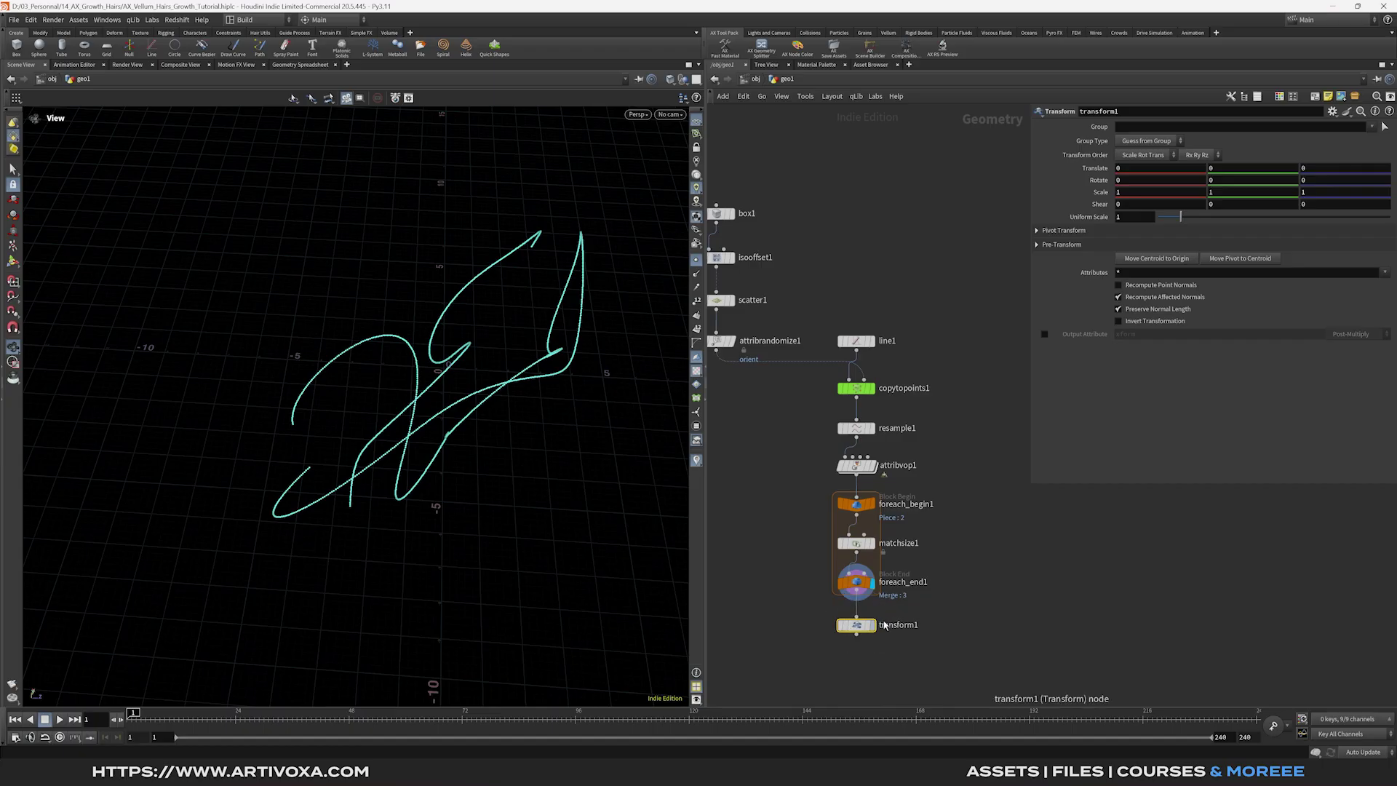
click(1224, 181)
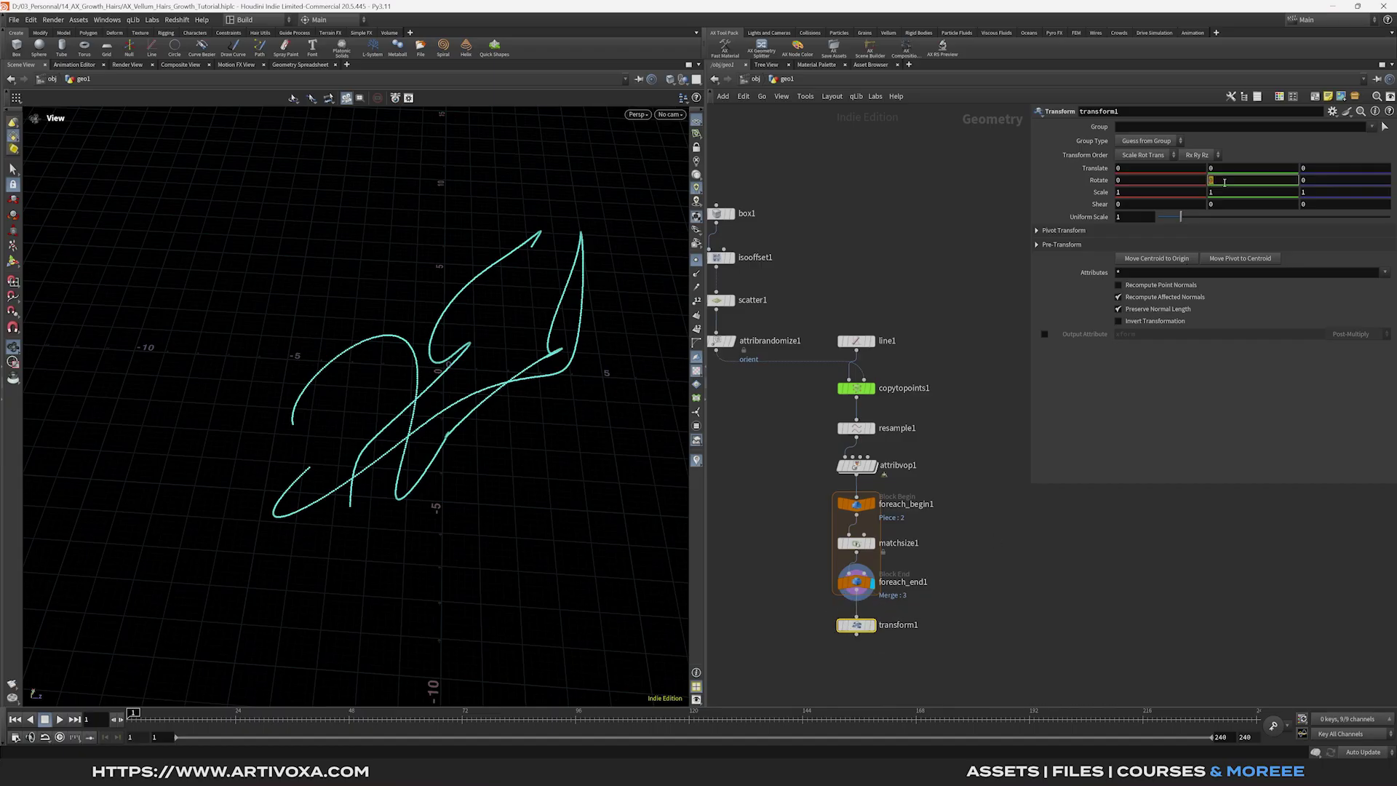
click(870, 625)
drag(510, 407, 357, 348)
Add an Exploded View node after transform1 and display its result.
key(Tab)
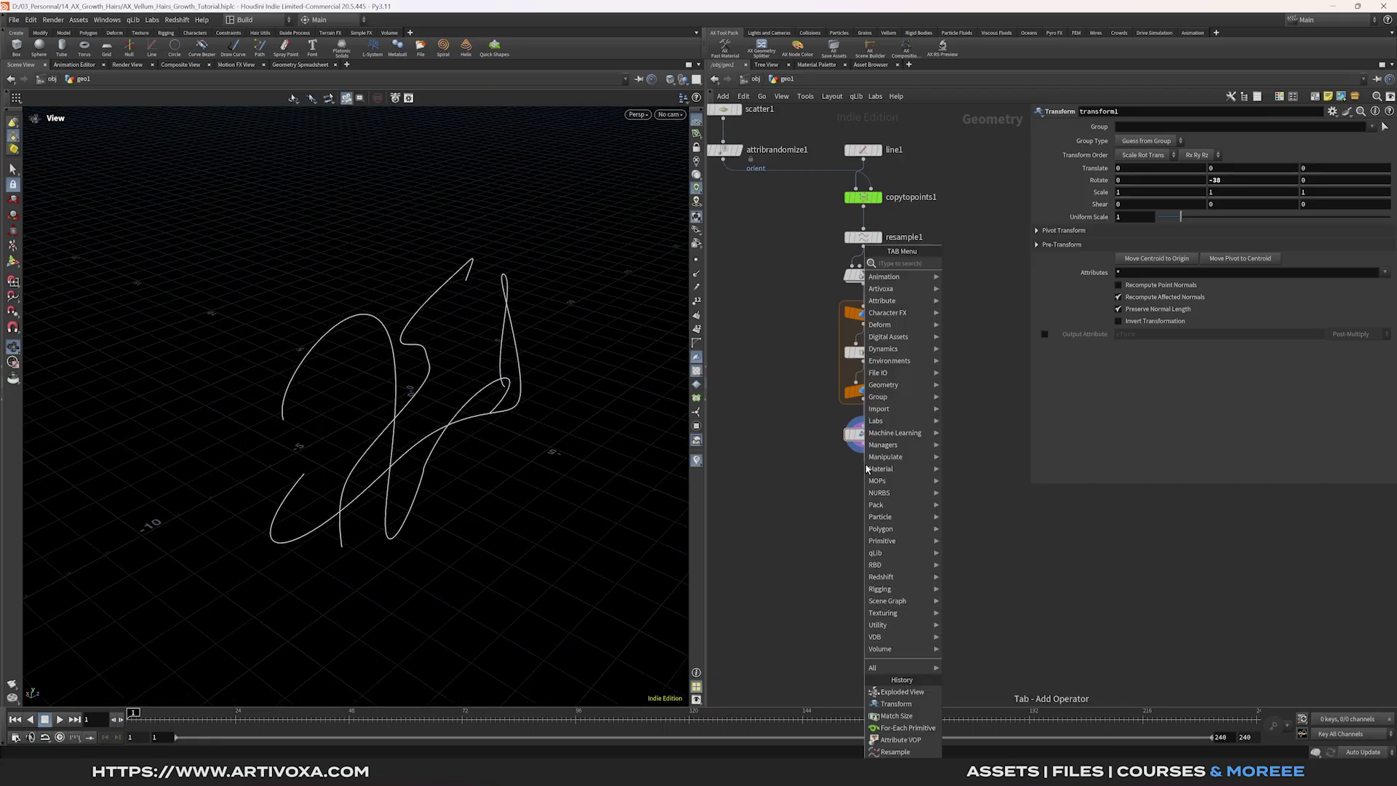
text(explo)
key(Return)
click(865, 474)
click(879, 475)
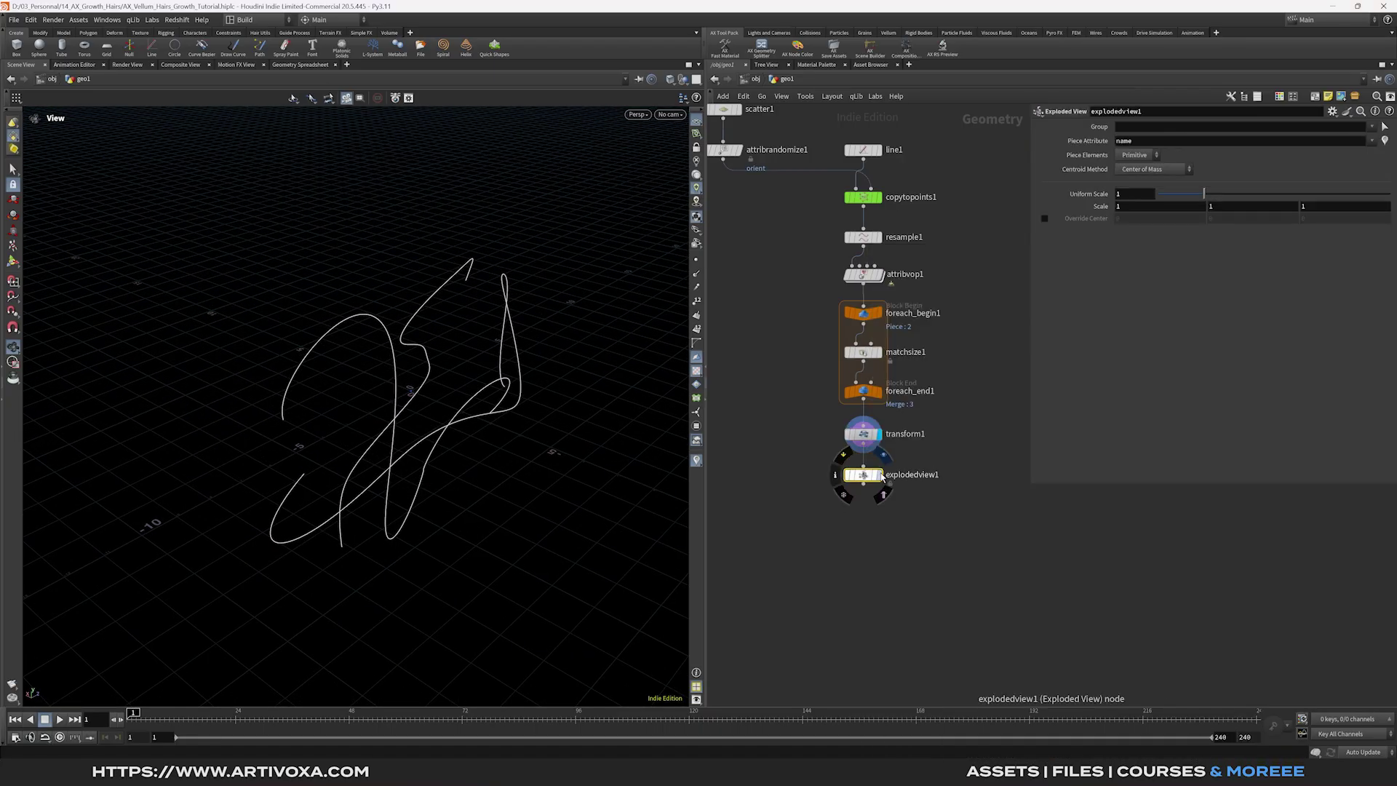
Set the explosion Scale to 1, 0.2, 0 and Uniform Scale to 2.175.
click(1229, 208)
text(0.2)
key(Return)
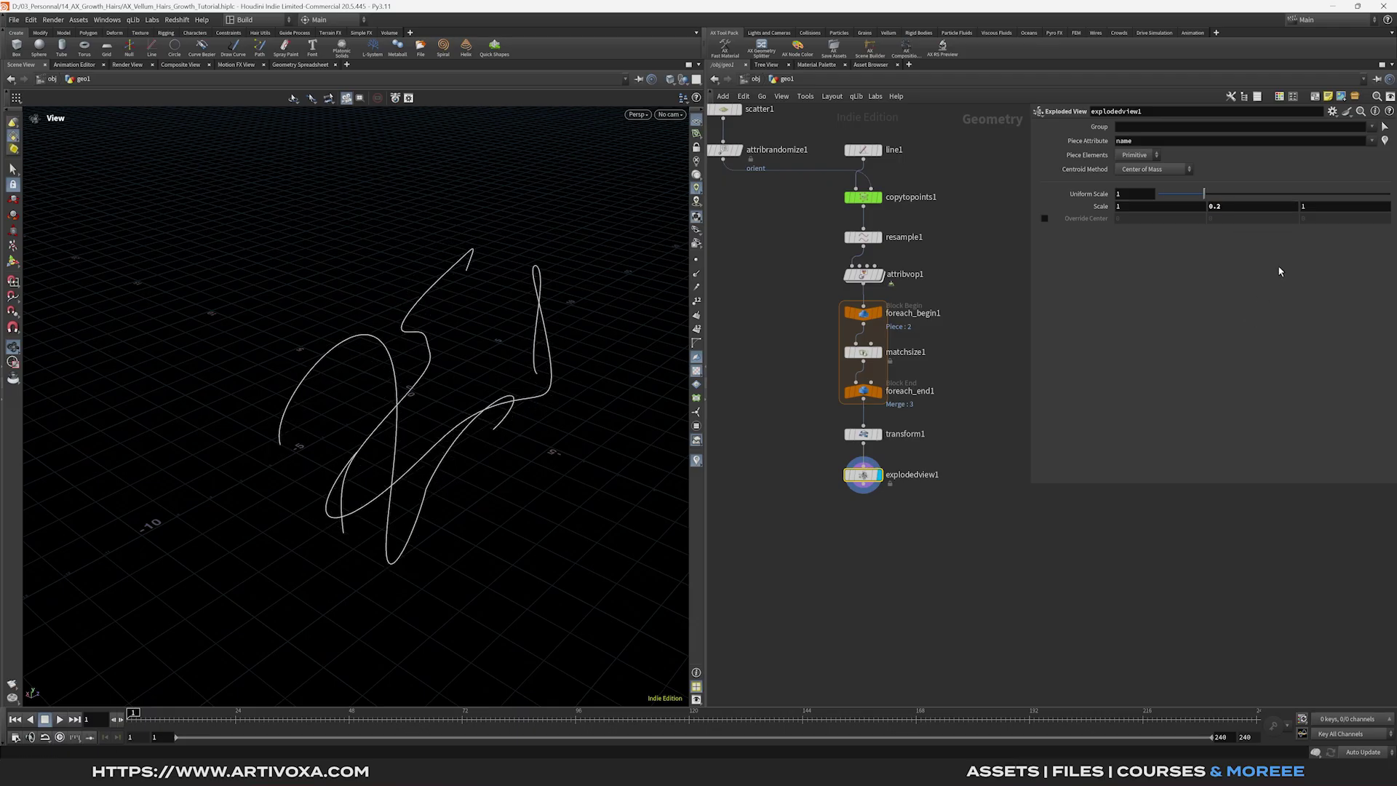
click(1323, 209)
text(0)
key(Return)
click(1136, 198)
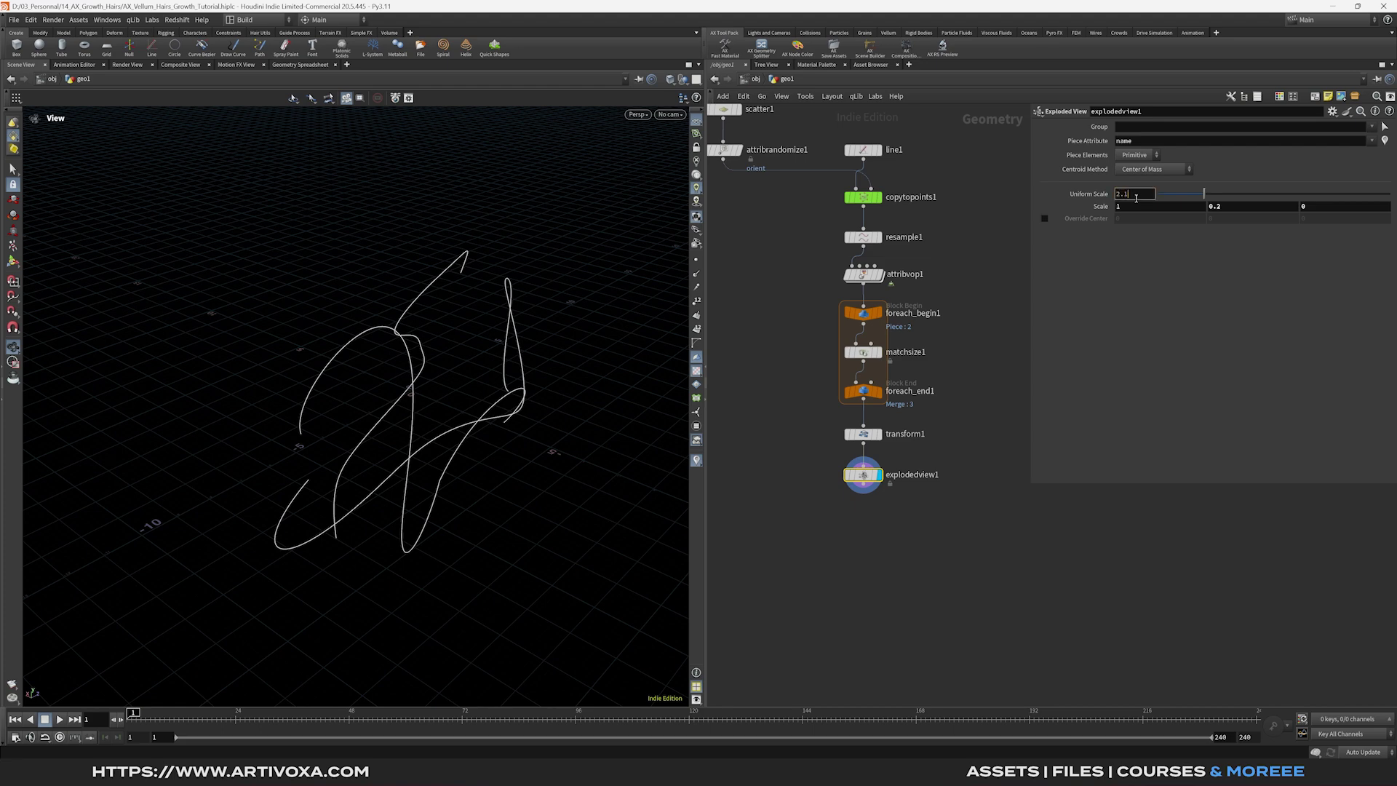
text(2.175)
key(Return)
middle_drag(865, 497, 858, 440)
Add matchsize2 with Scale to Fit and Target Size 4, followed by a Smooth node.
key(Tab)
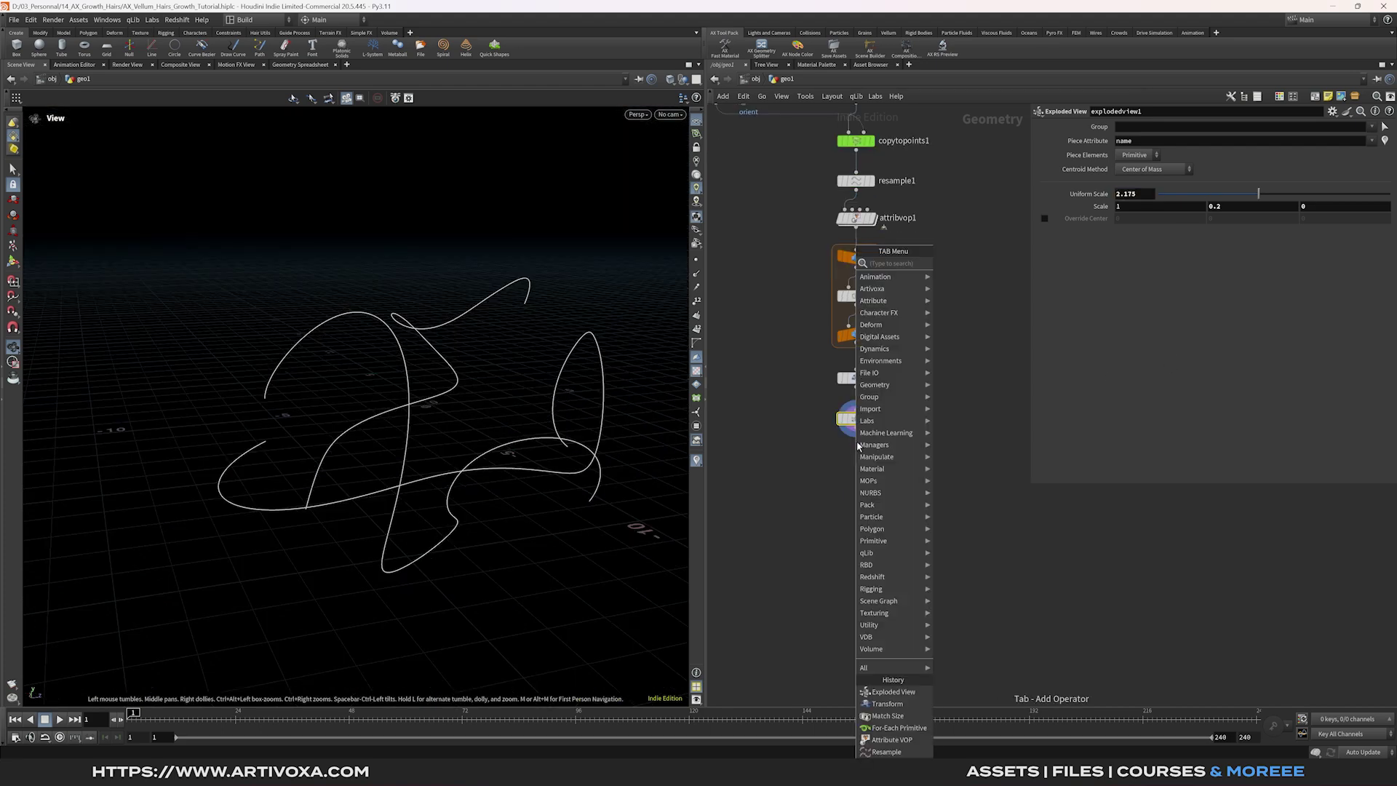
text(match)
key(Down)
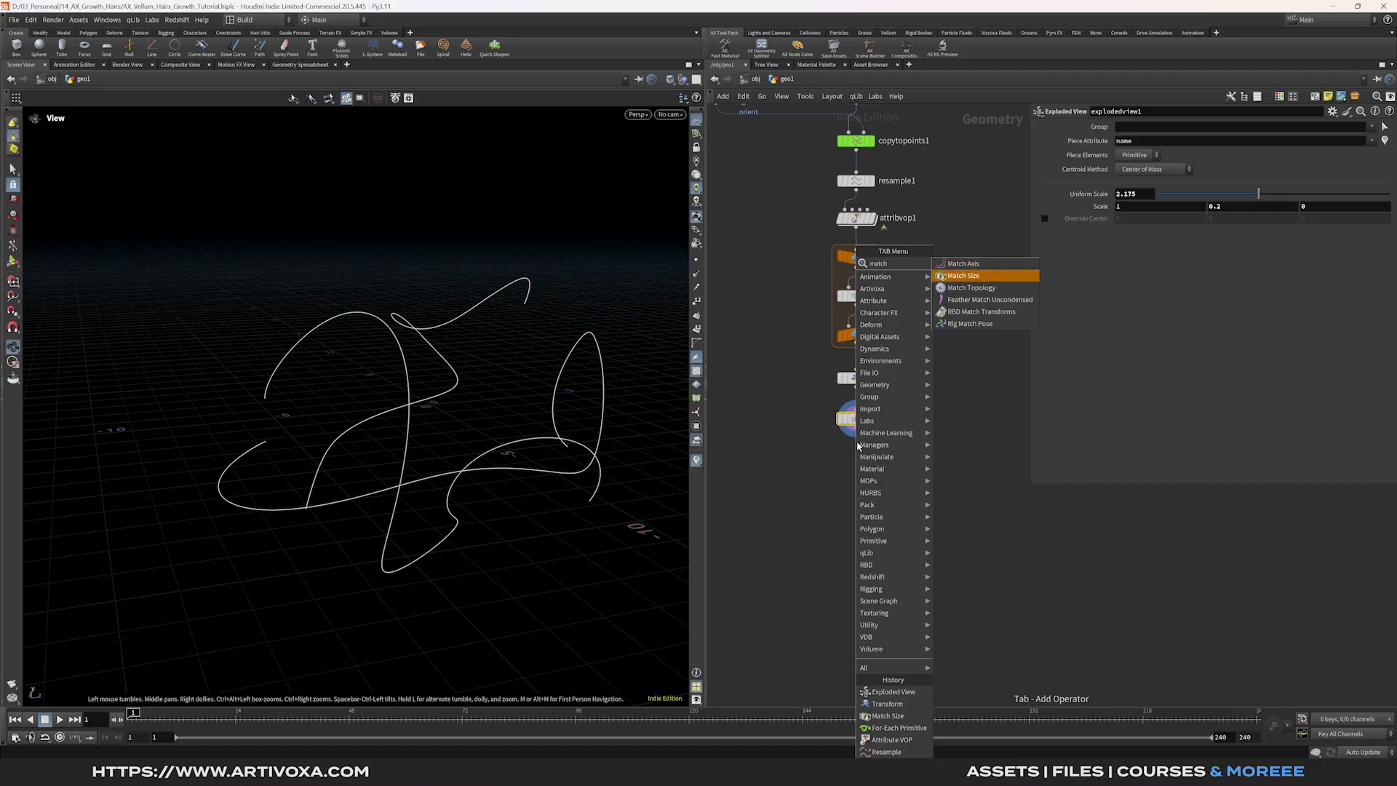
key(Return)
click(841, 460)
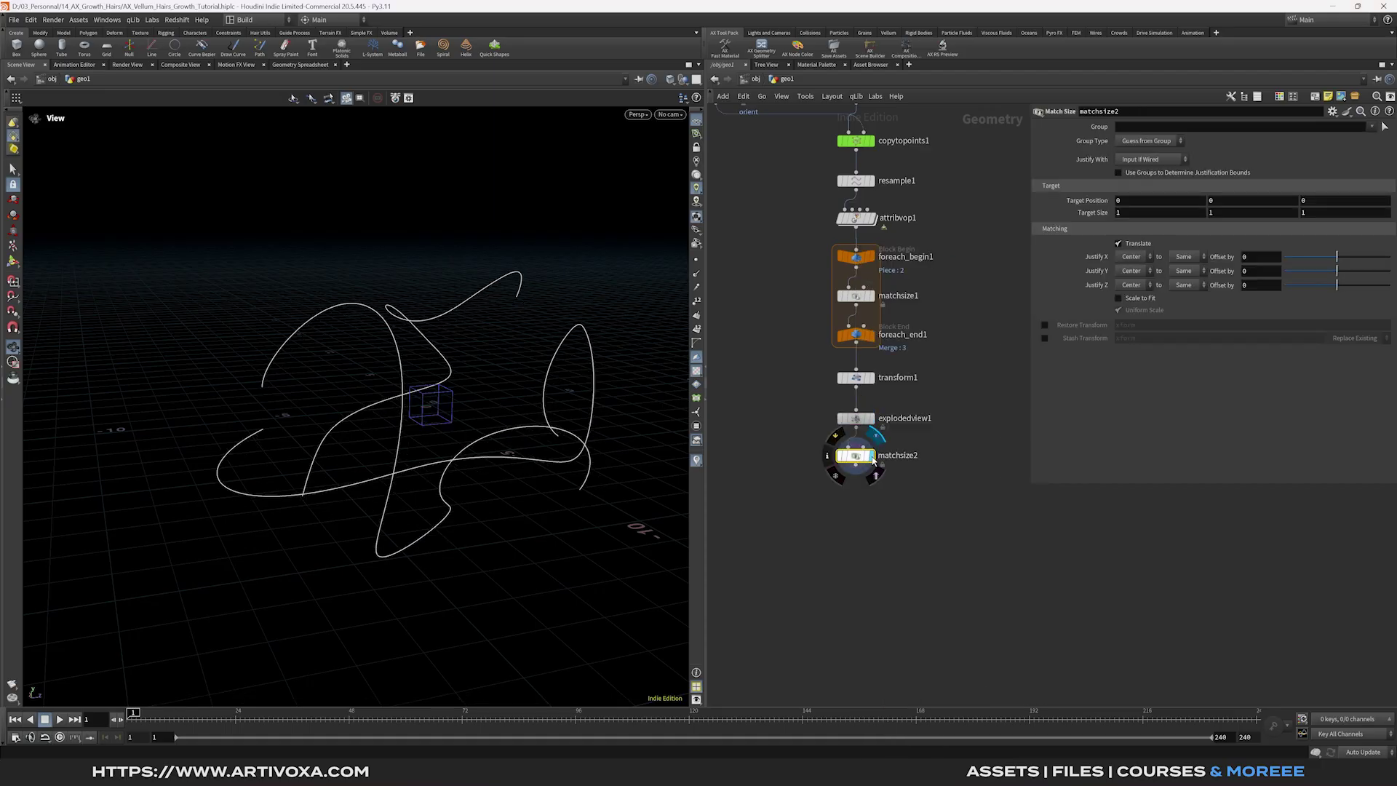
click(1118, 299)
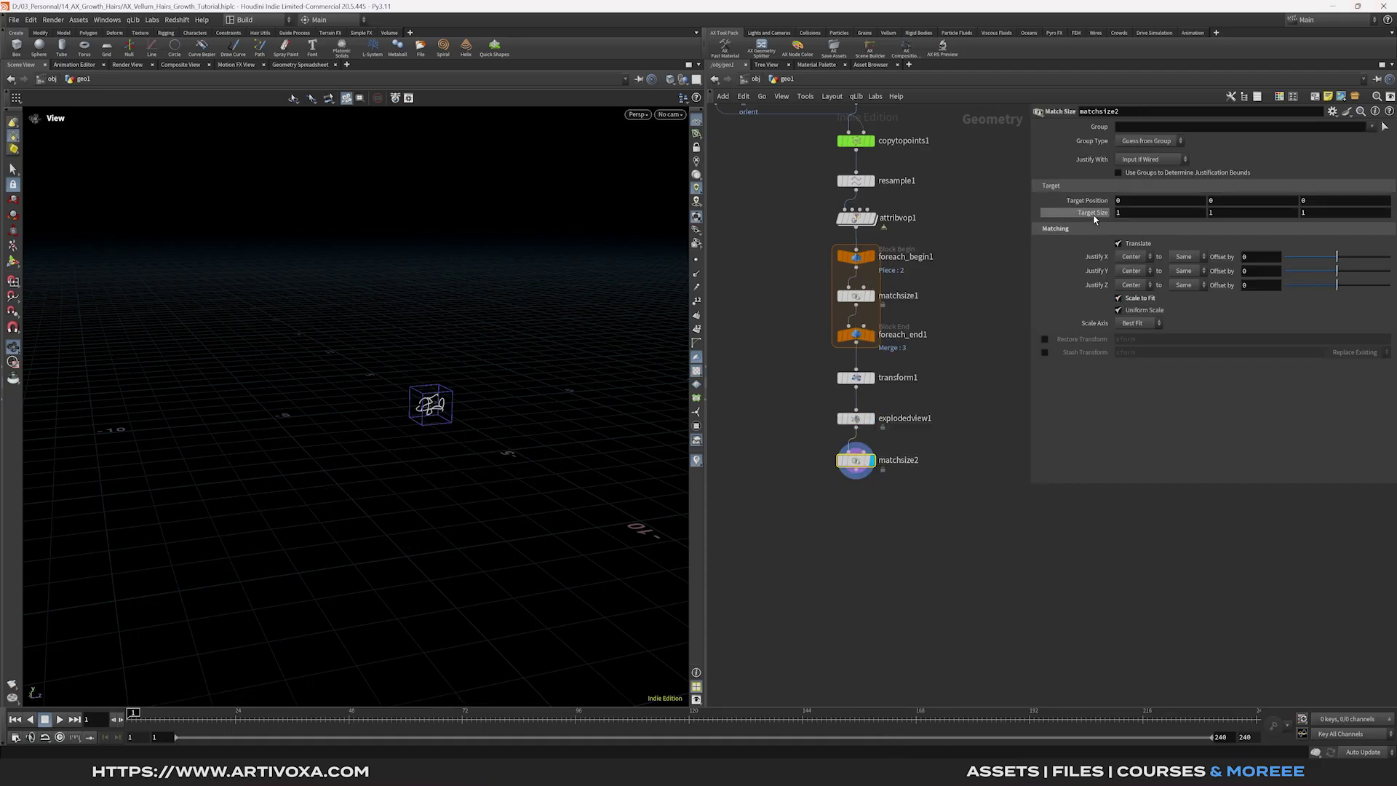
middle_drag(1095, 218, 1125, 219)
click(860, 441)
text(smooth)
key(Return)
Display smooth1 with Strength 50 and Filter Quality 1.
click(871, 457)
drag(1204, 196, 1390, 195)
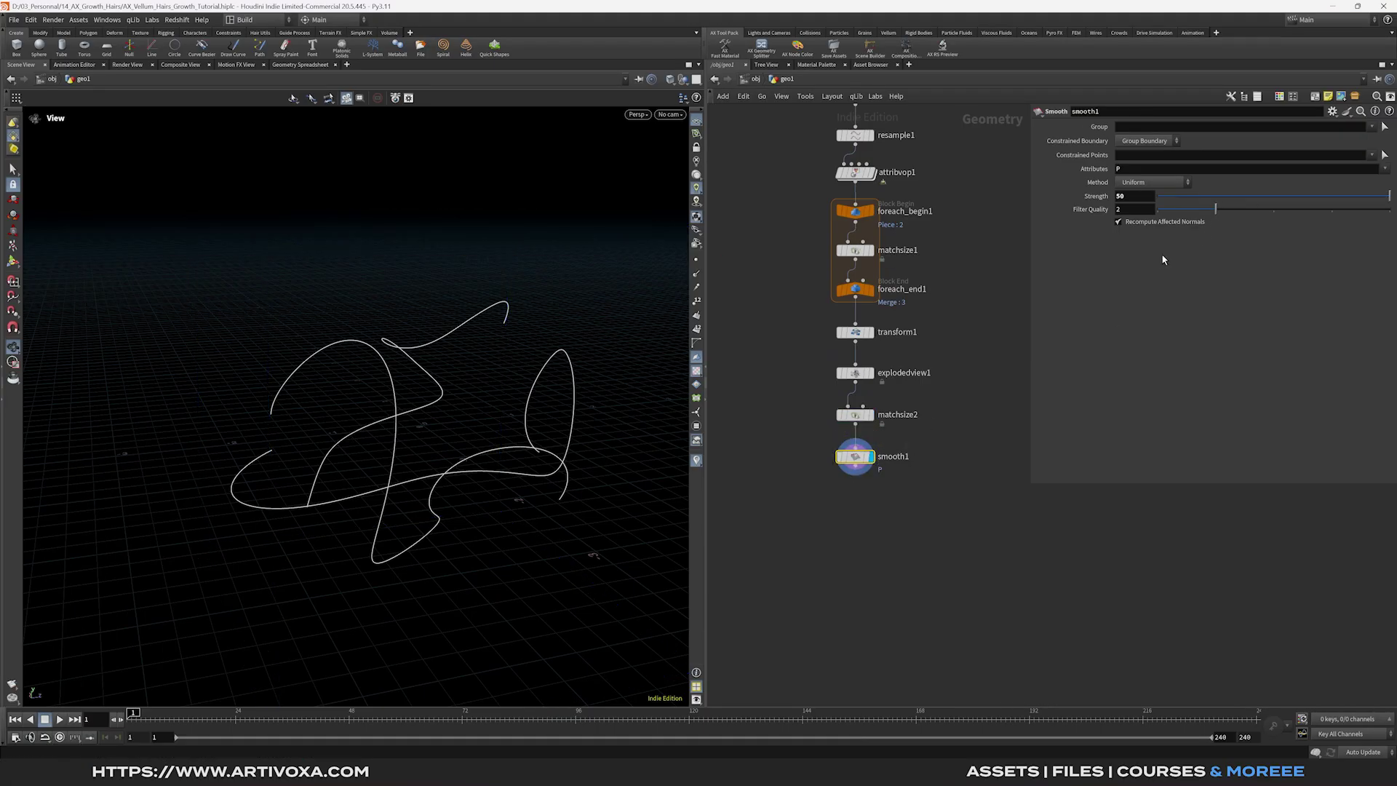
drag(1215, 209, 1176, 208)
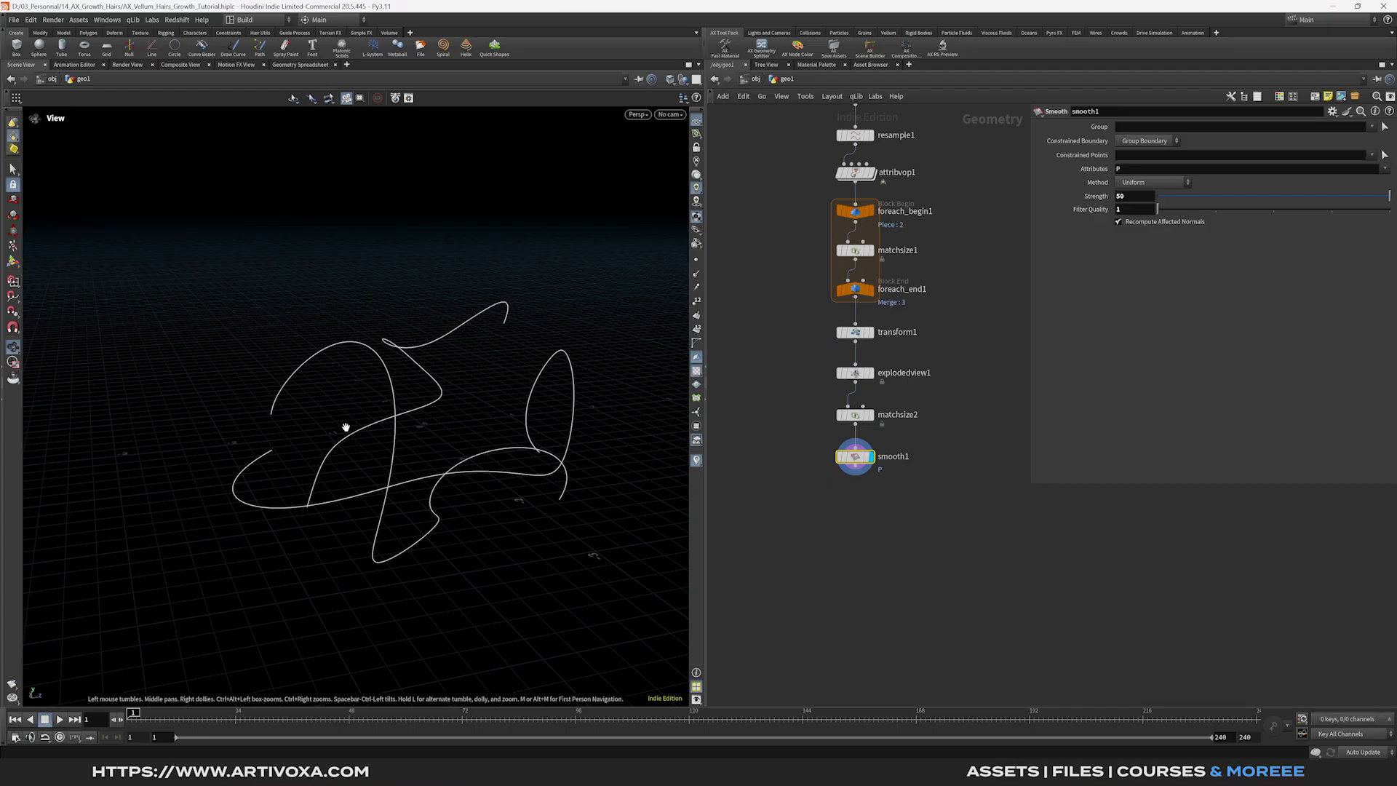
Add resample2 with a 0.02 segment length and a Curve U attribute.
click(854, 472)
text(resample)
key(Return)
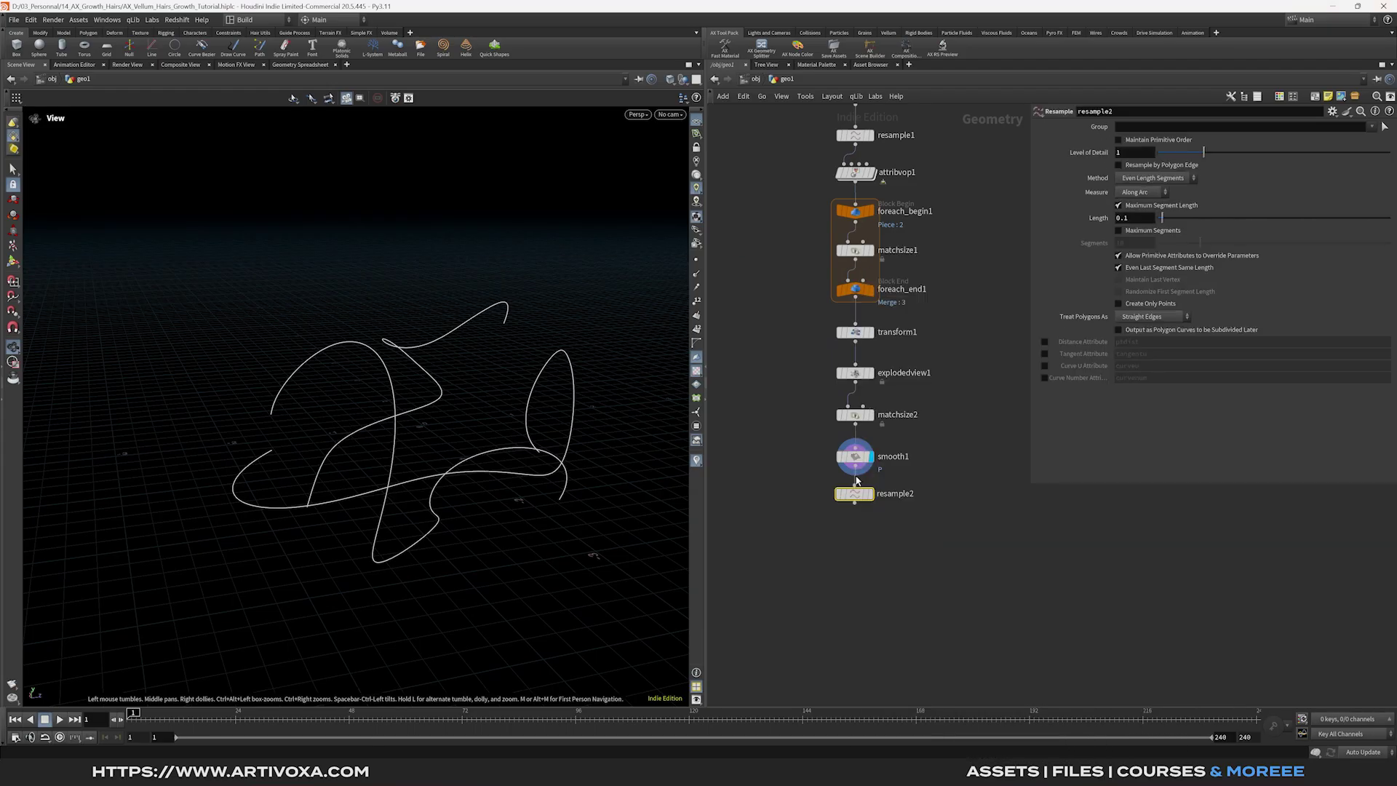
click(873, 499)
click(870, 499)
click(1143, 218)
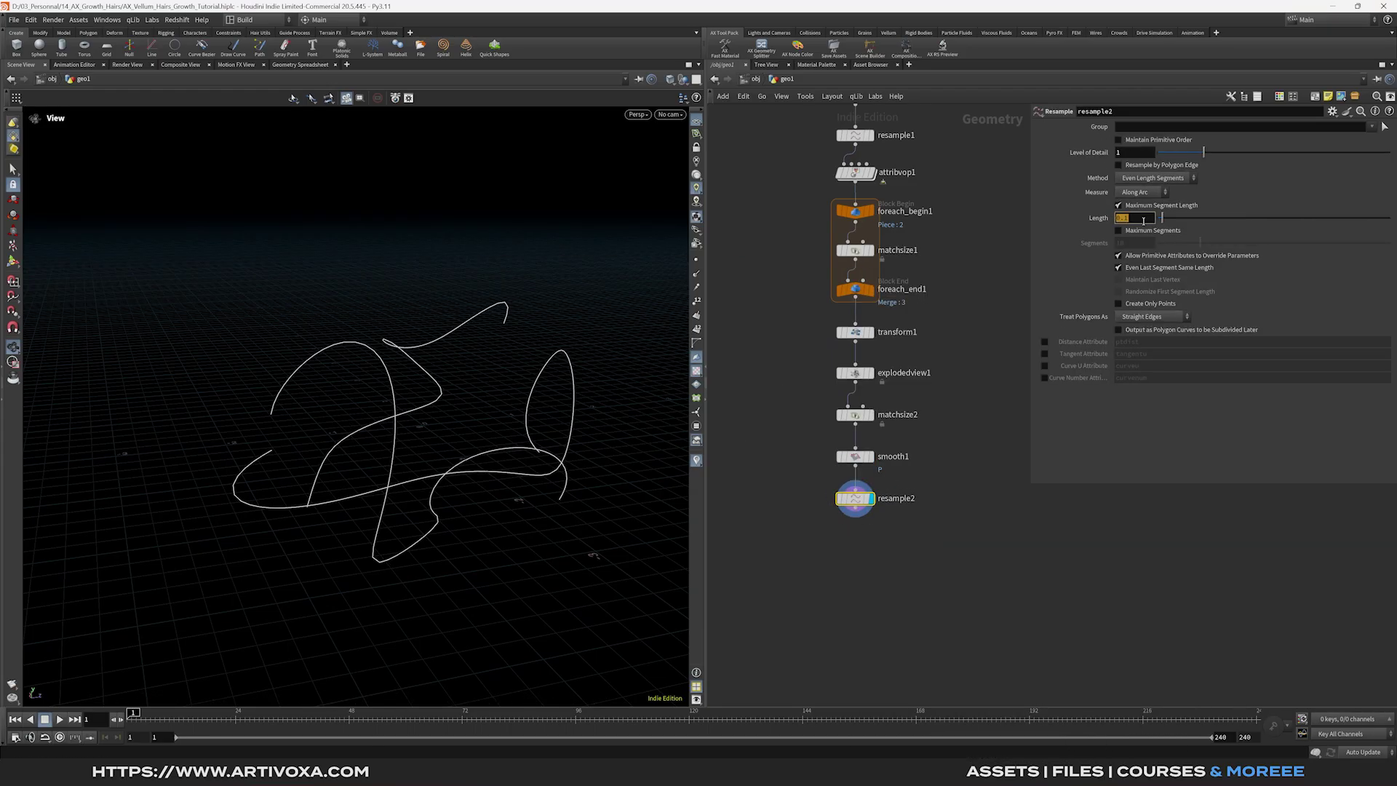
key(Return)
click(1046, 366)
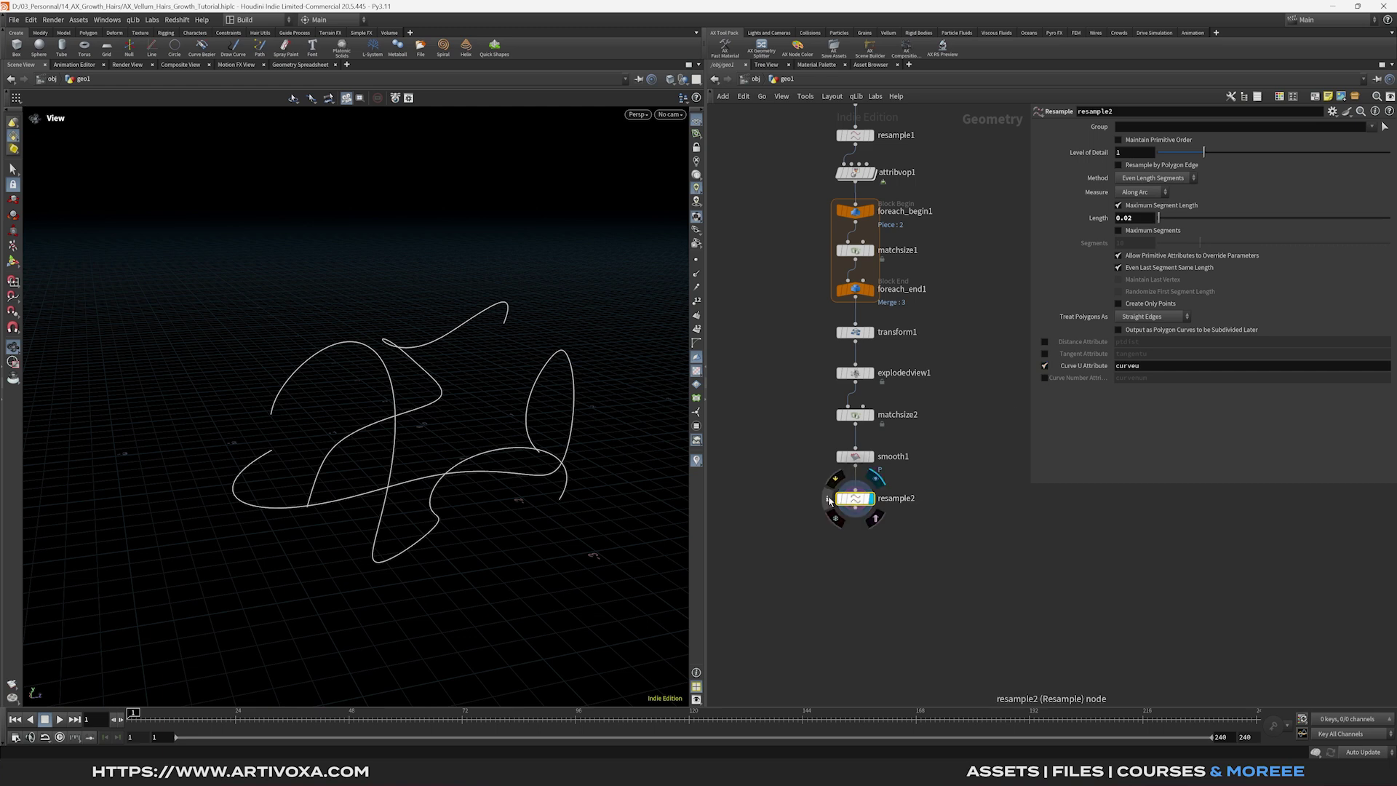
Check resample2's node info and visualize curveu as colours on the curves.
click(828, 499)
click(588, 446)
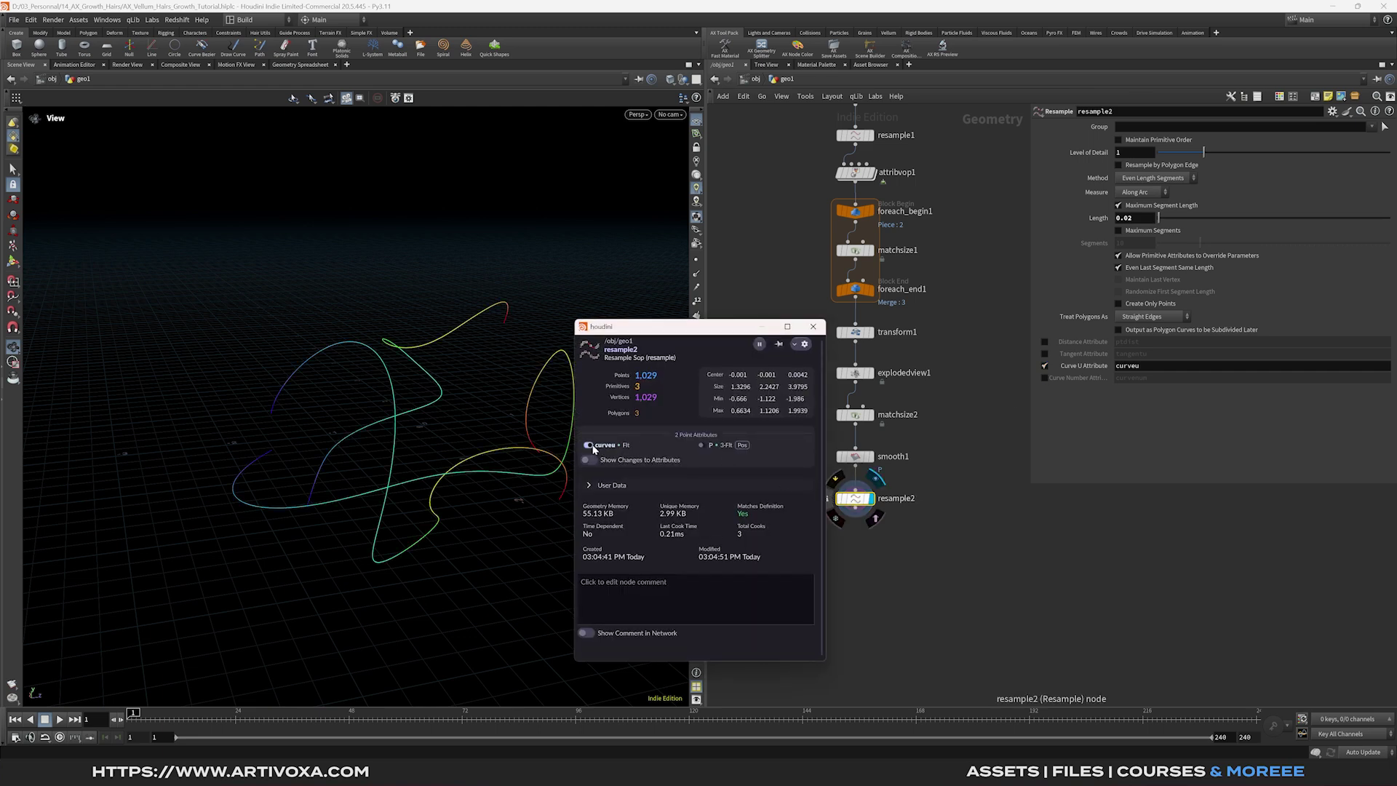
drag(727, 329, 892, 357)
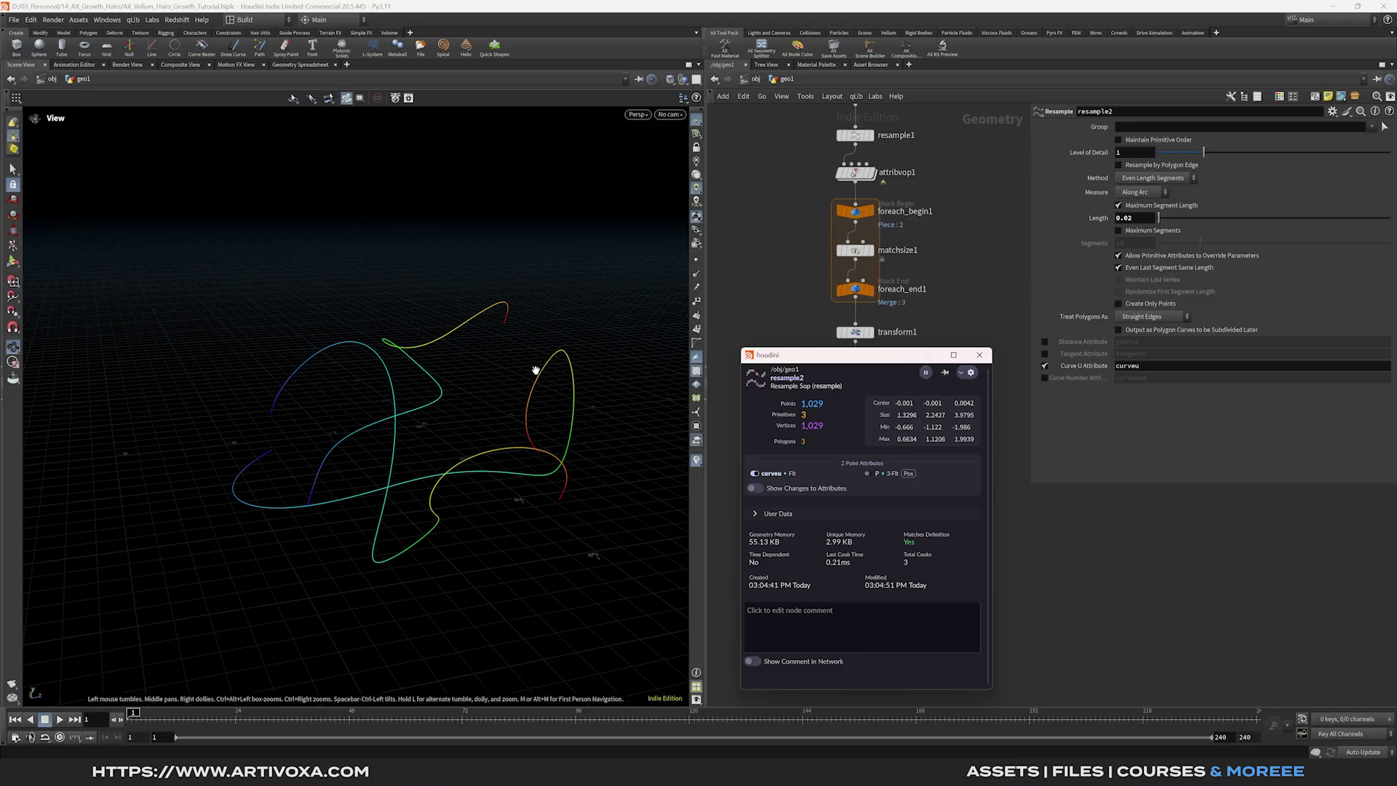
click(979, 355)
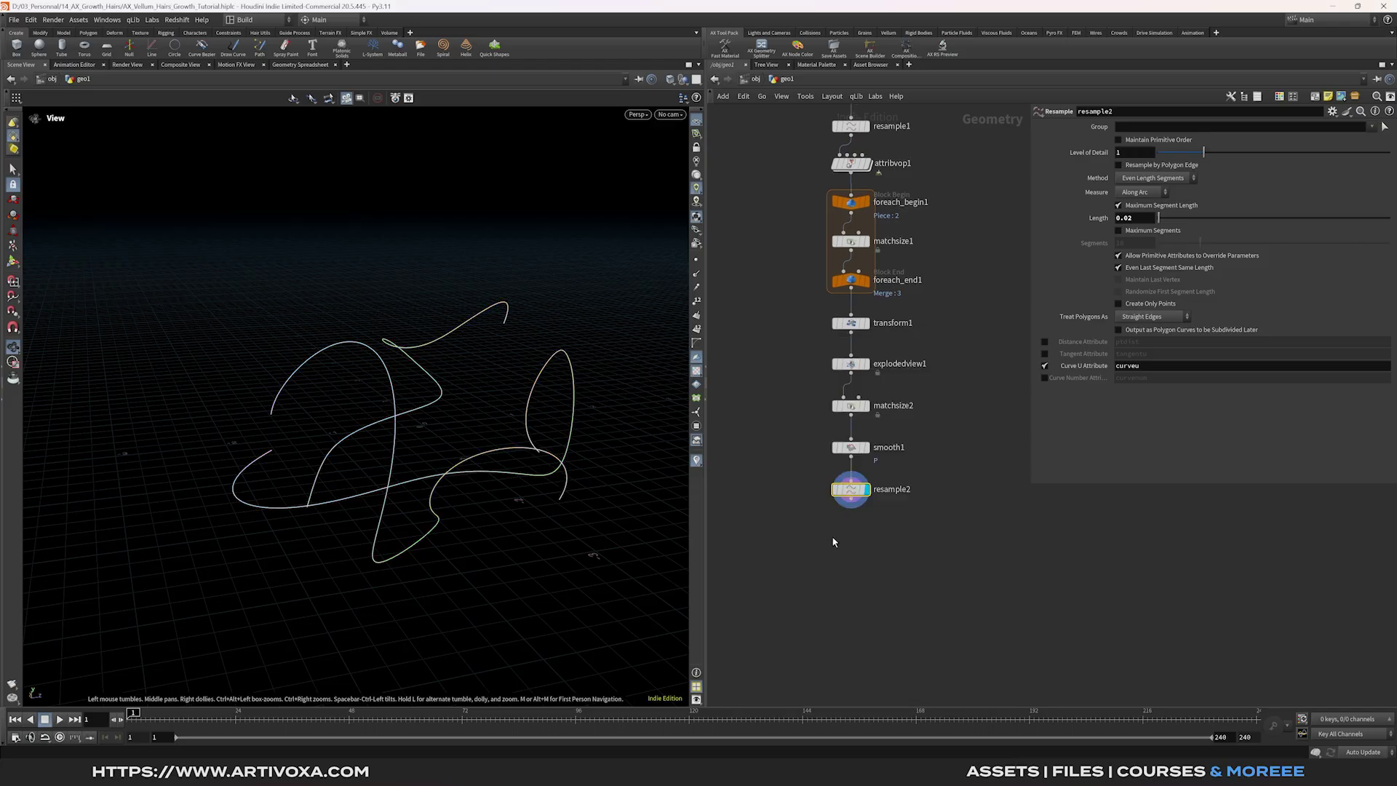
scroll(271, 408, up, 3)
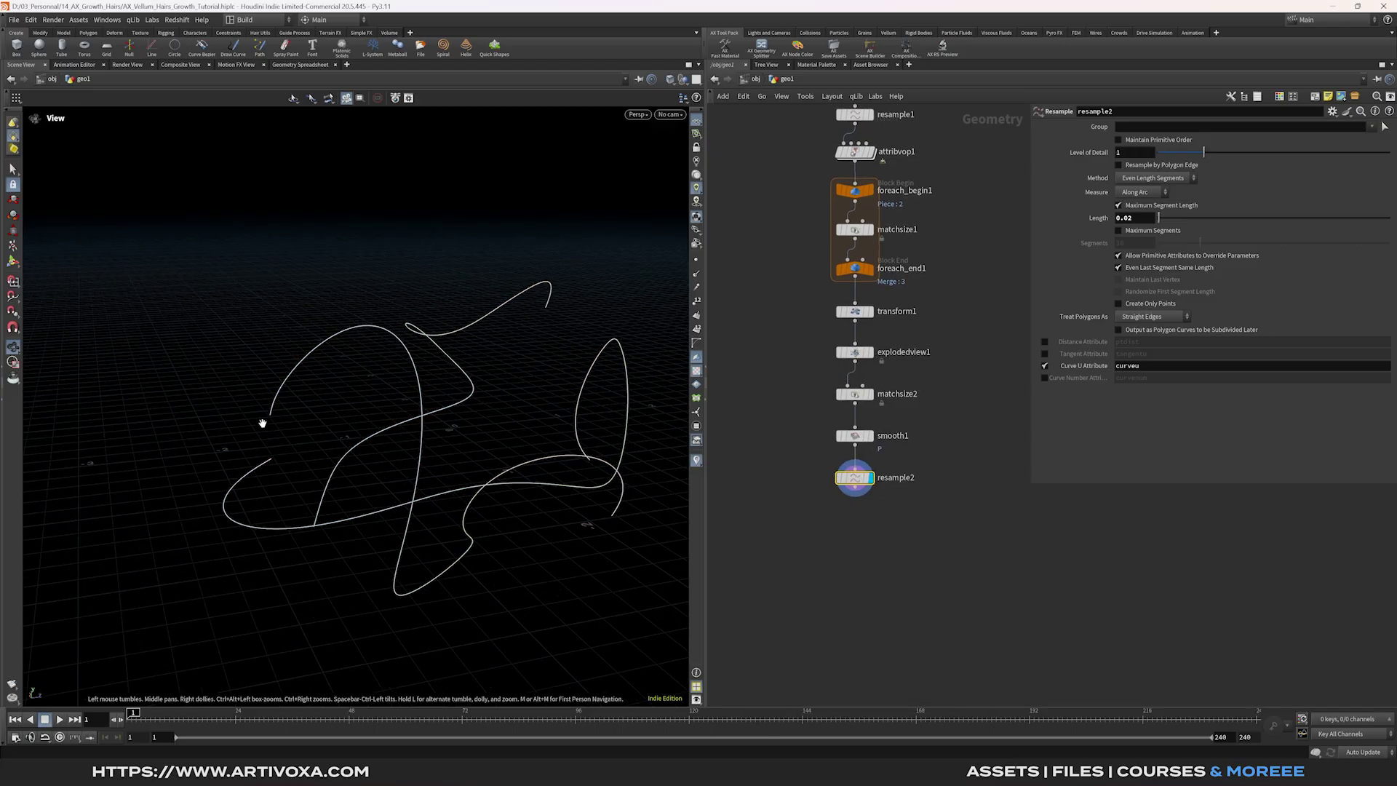
drag(503, 437, 476, 339)
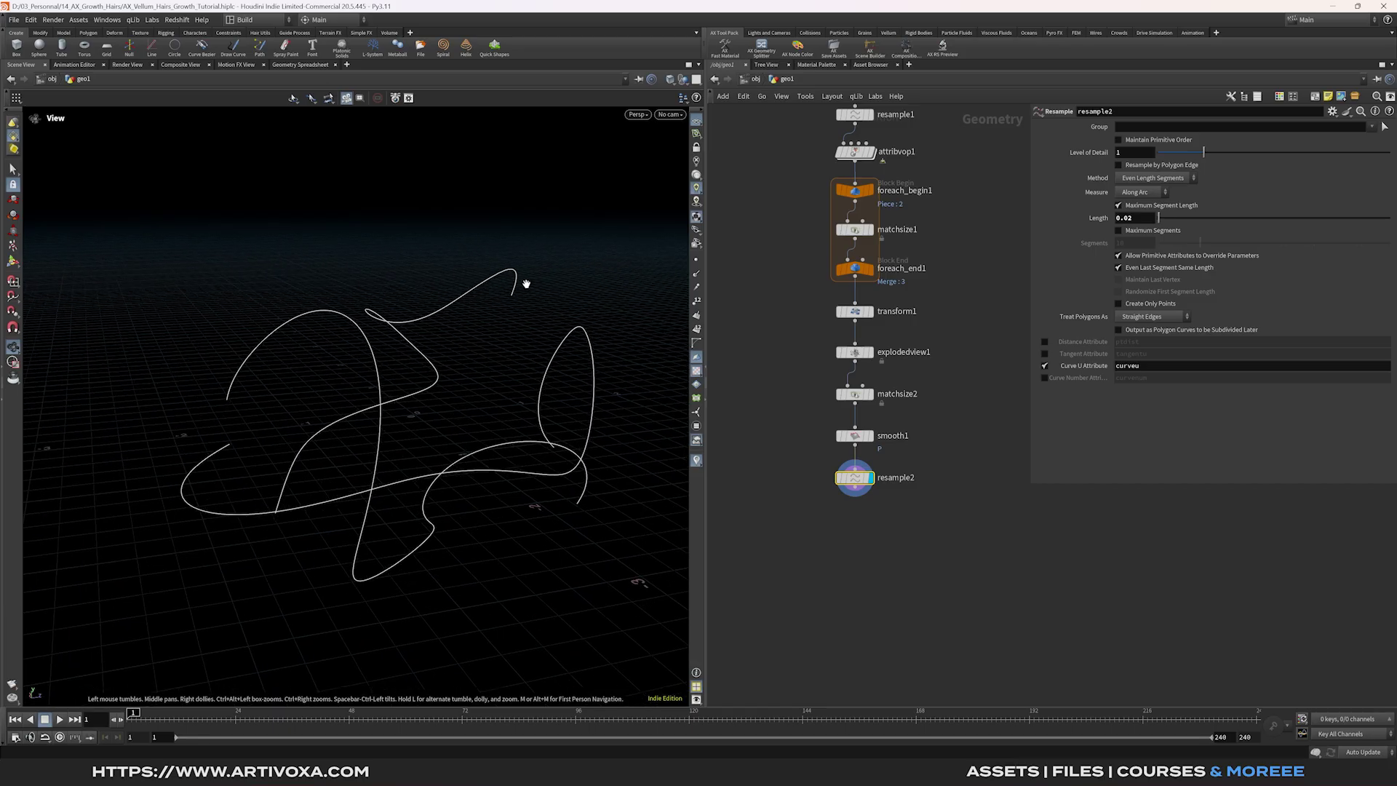
Add groupexpression1 creating a 'start' point group with f@curveu==0.
key(Tab)
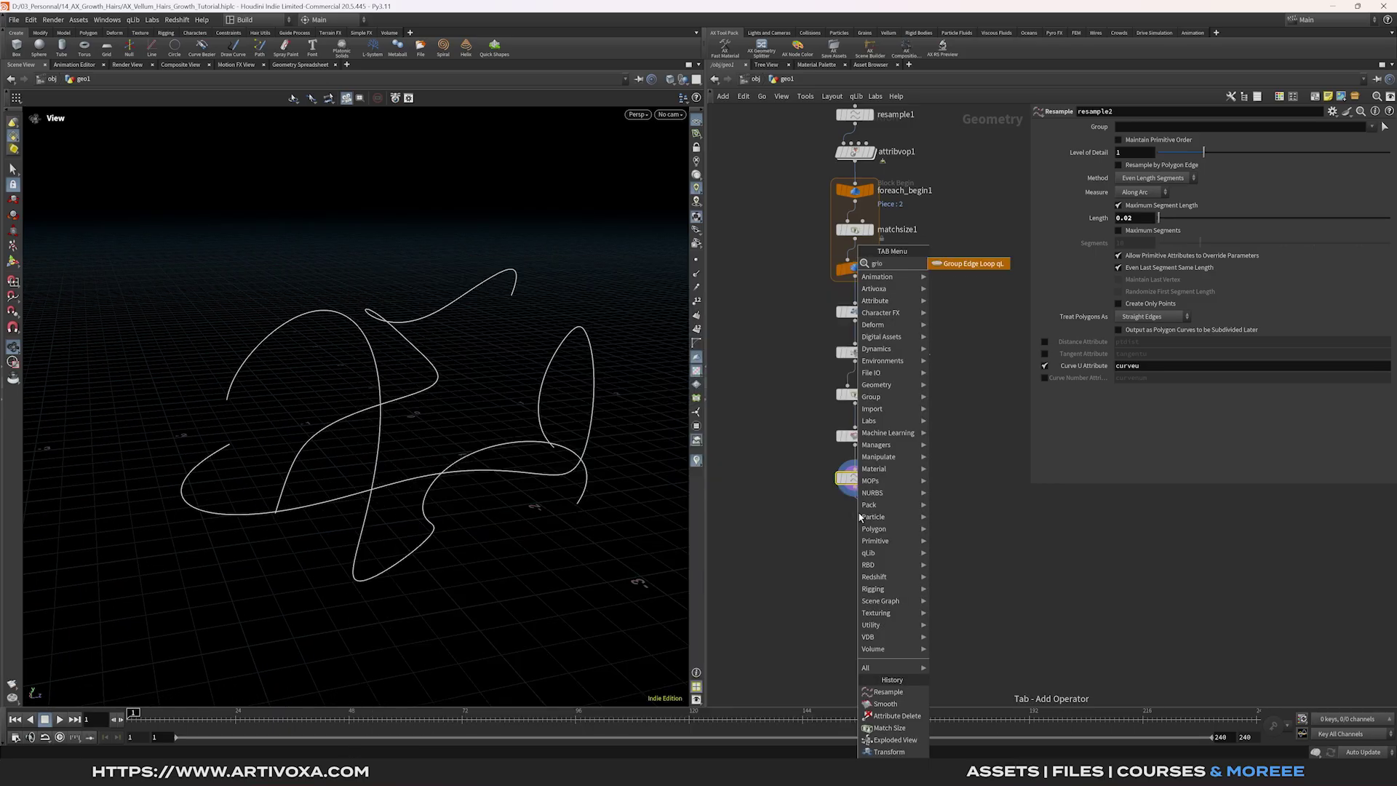
text(group)
key(Return)
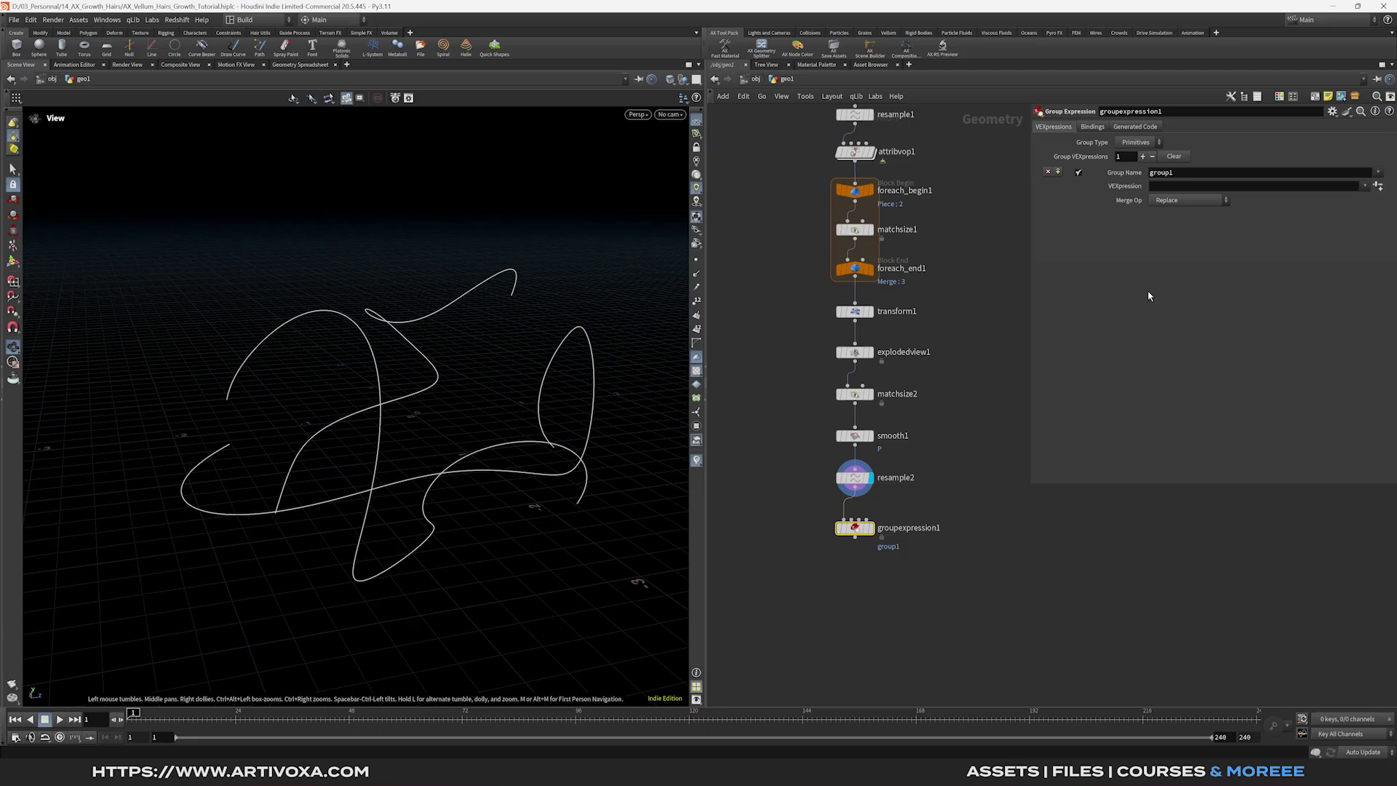
double_click(1194, 172)
text(start)
key(Return)
click(1136, 143)
click(1136, 155)
click(1174, 187)
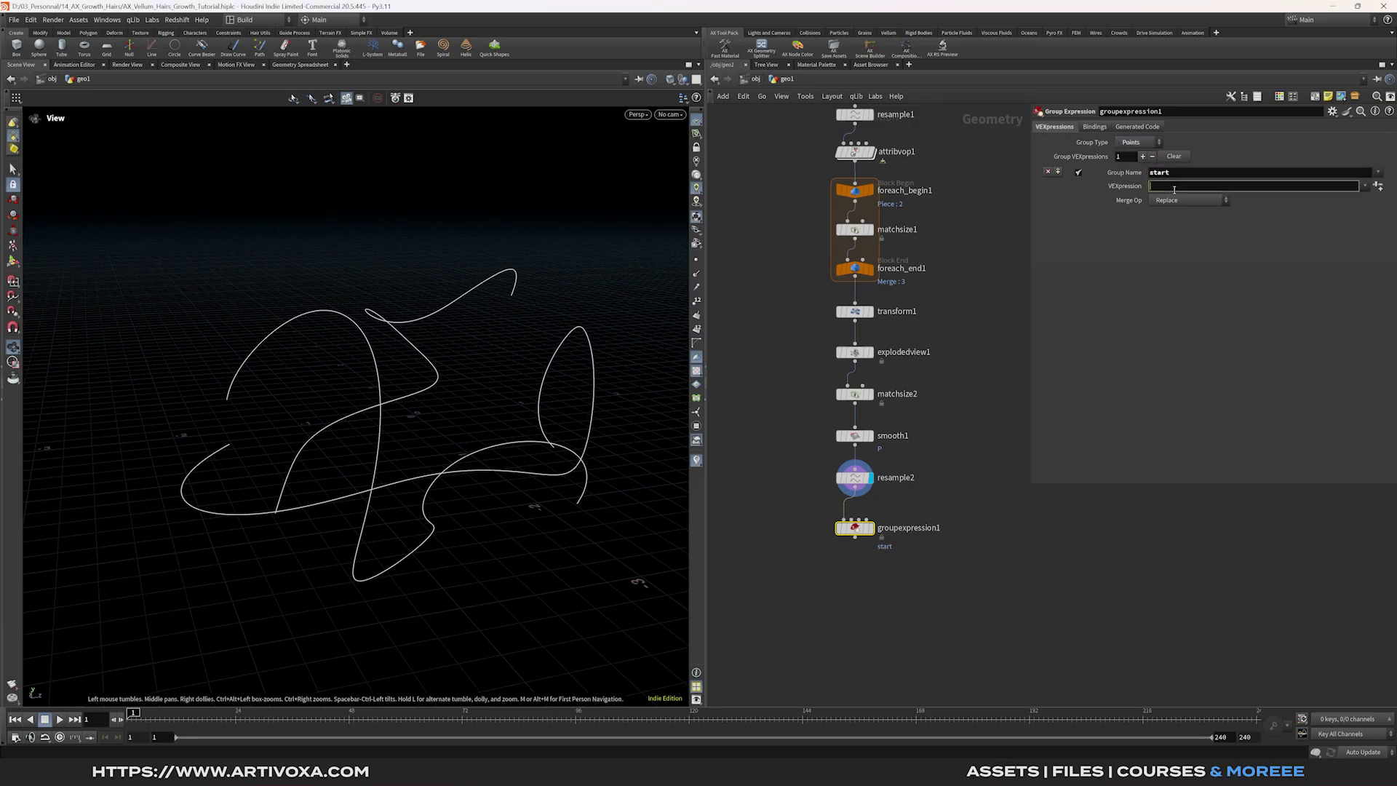
text(f@curveu==0)
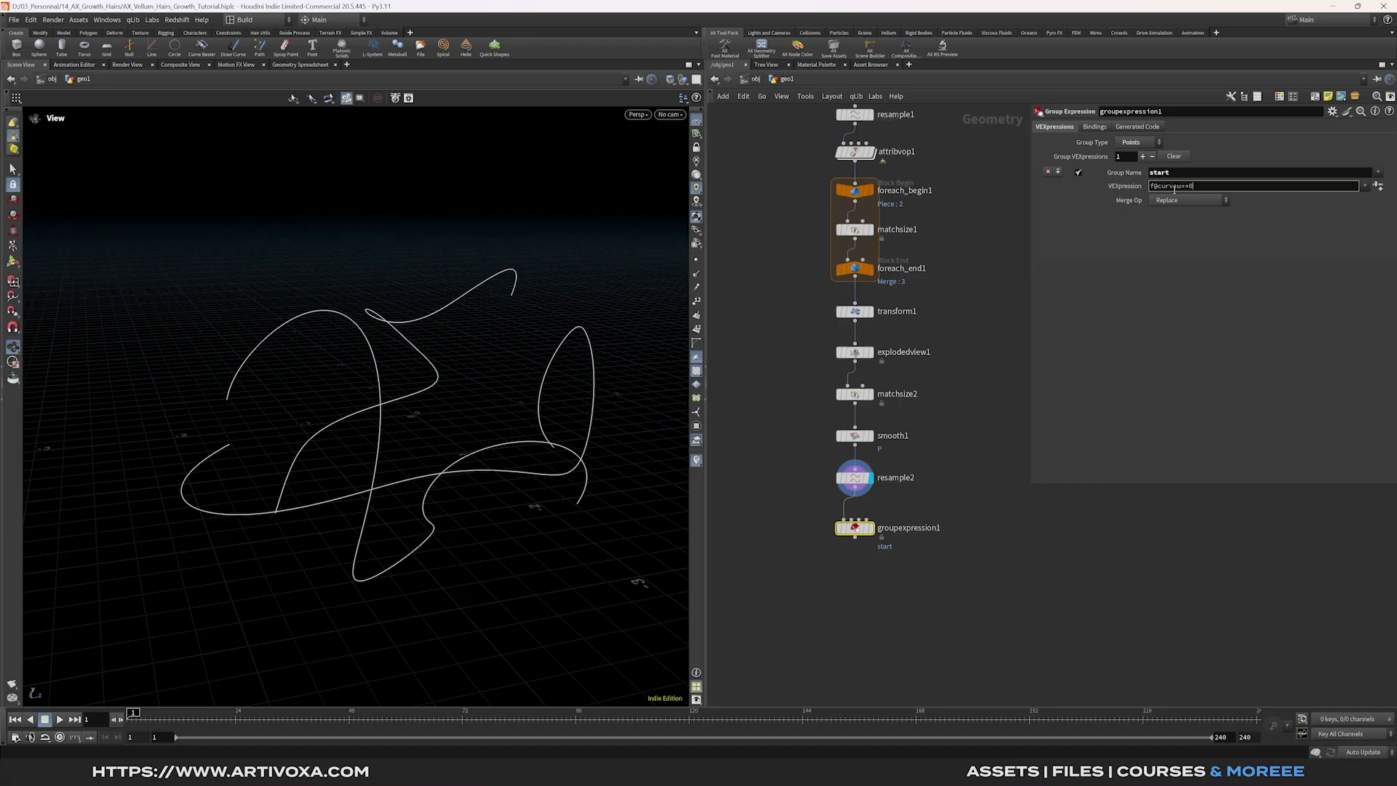
key(Return)
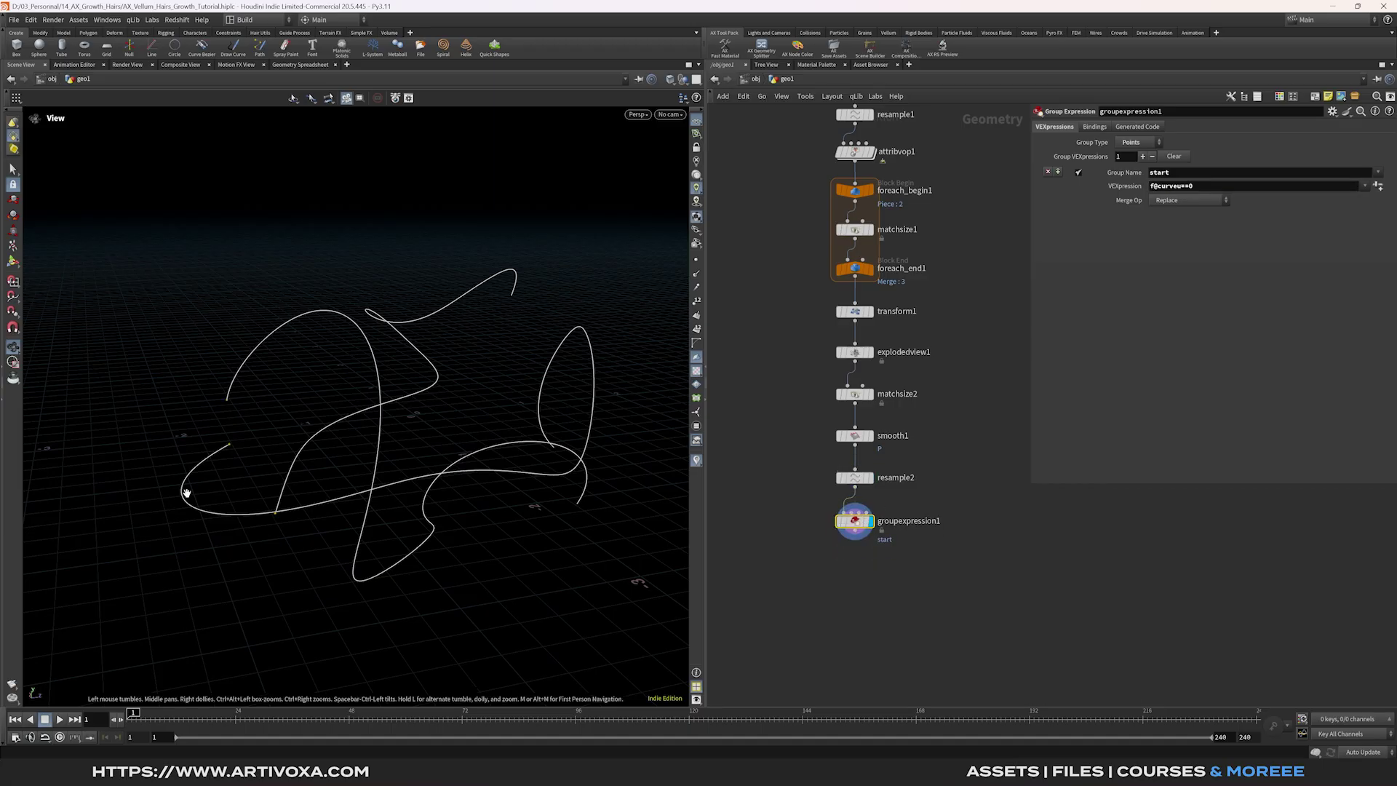
drag(212, 441, 216, 427)
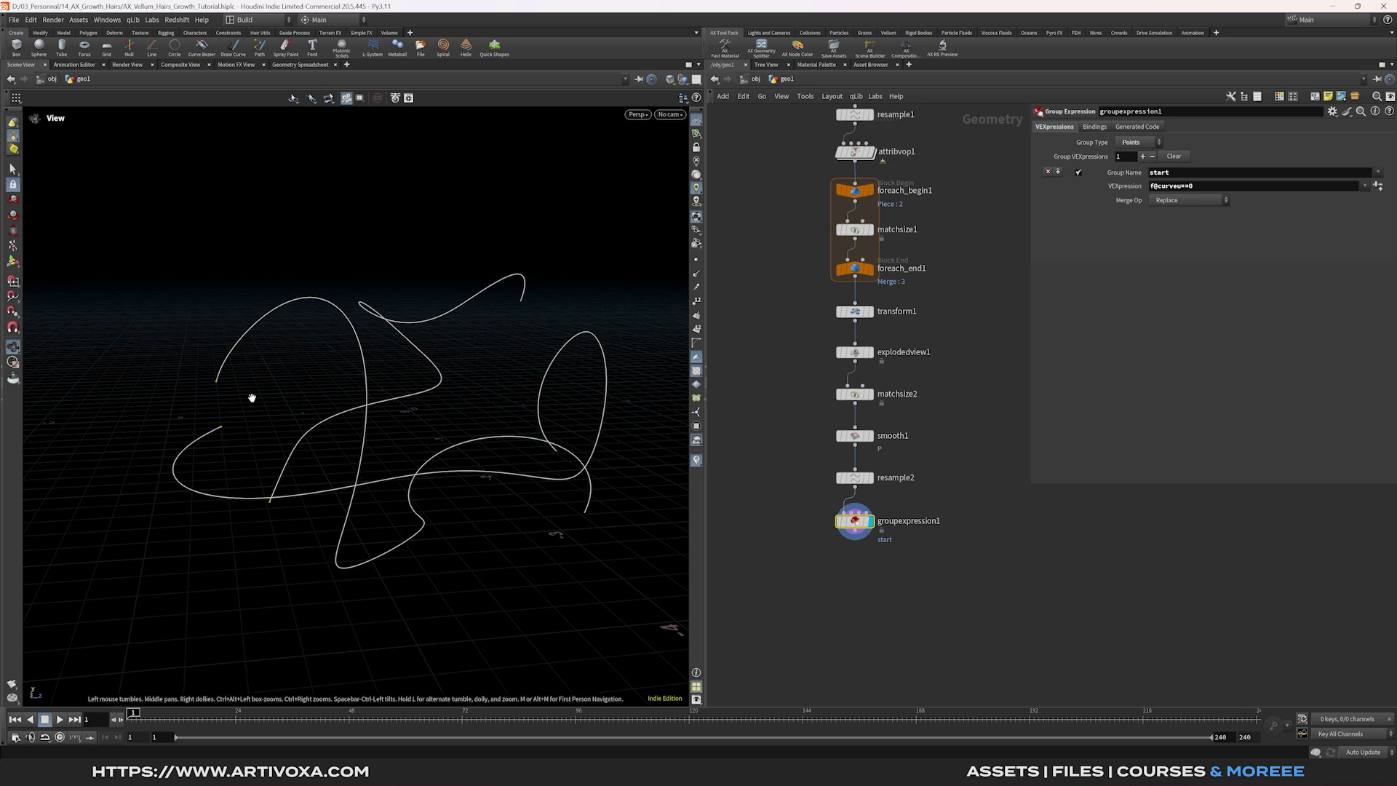
Duplicate it as an 'end' group using f@curveu==1, then select both group nodes.
mouse_move(857, 524)
alt+drag(857, 524, 857, 570)
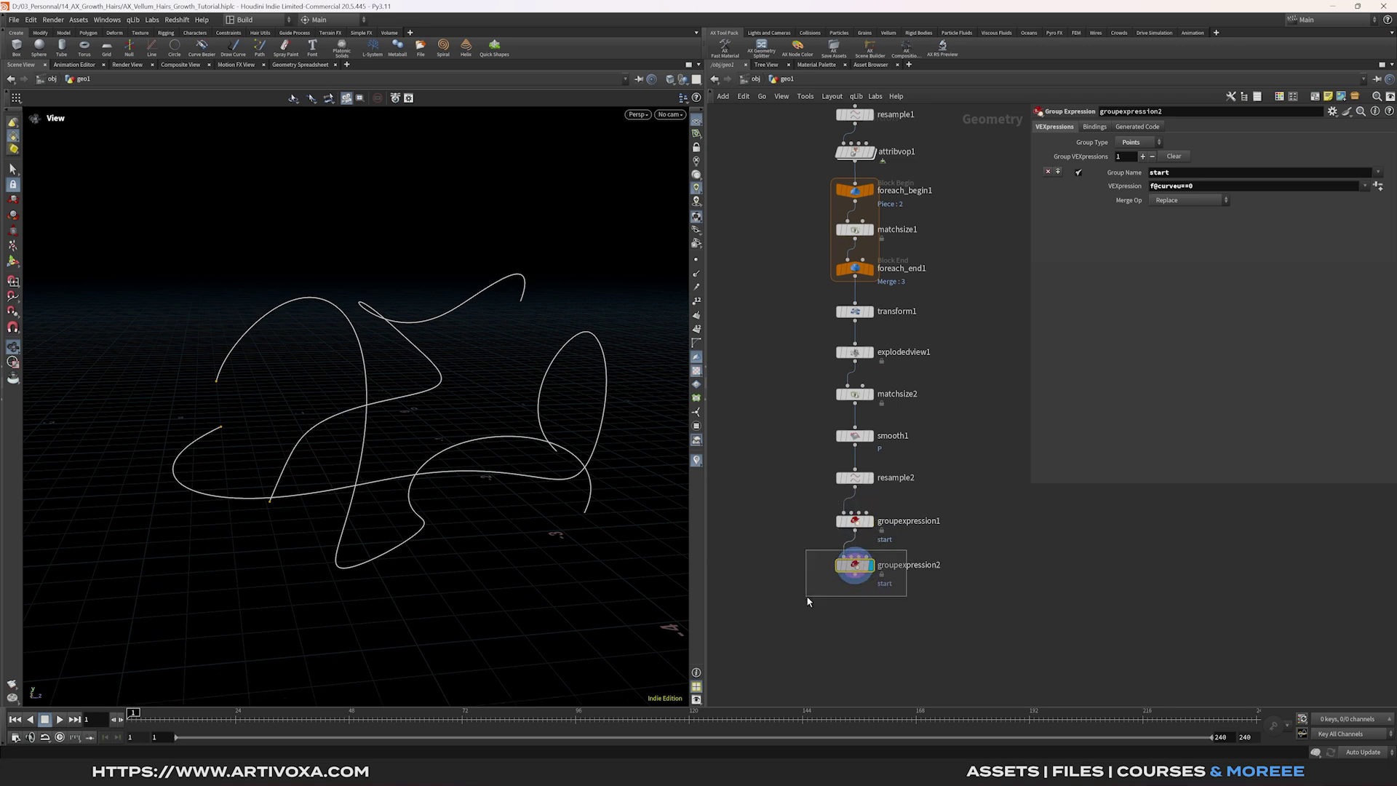
double_click(1194, 173)
text(end)
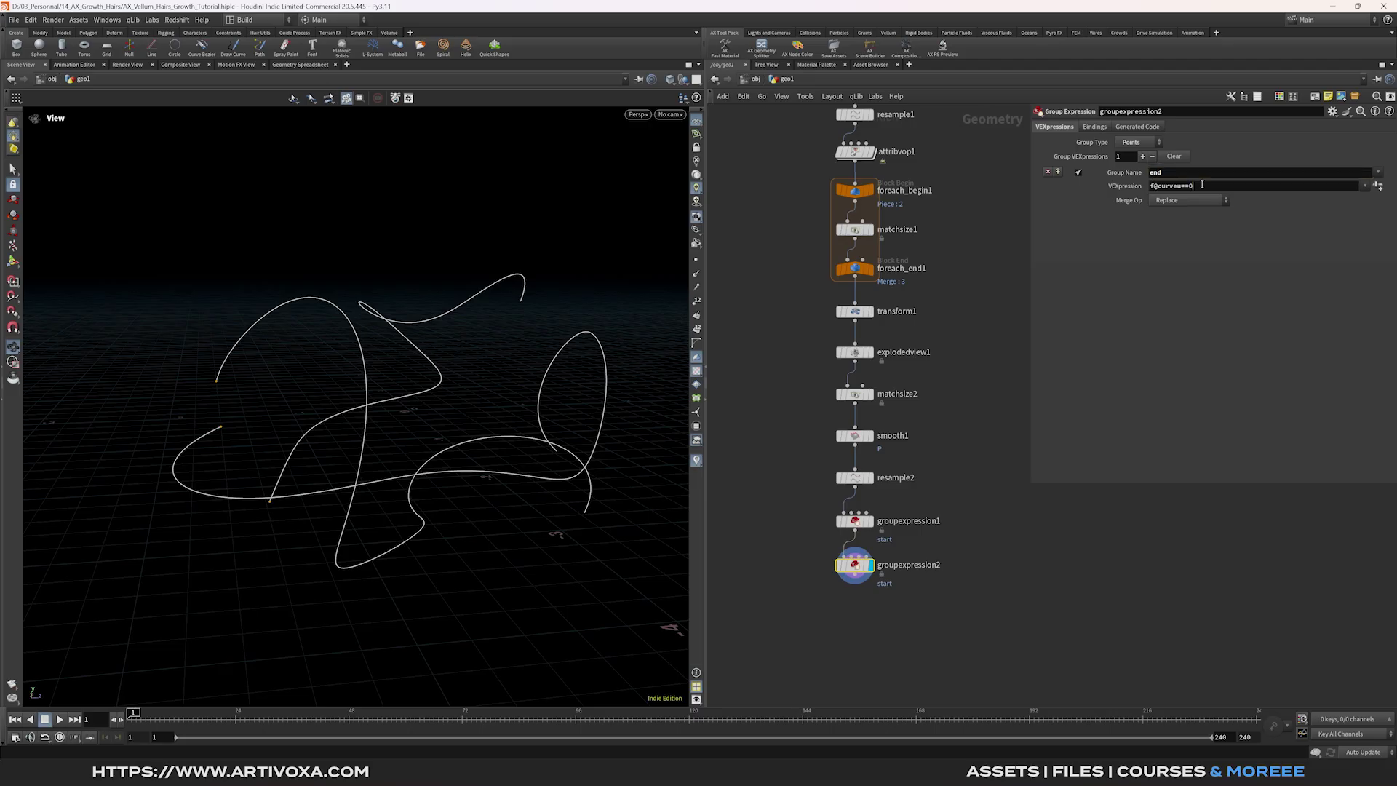
click(1202, 186)
middle_drag(606, 426, 530, 428)
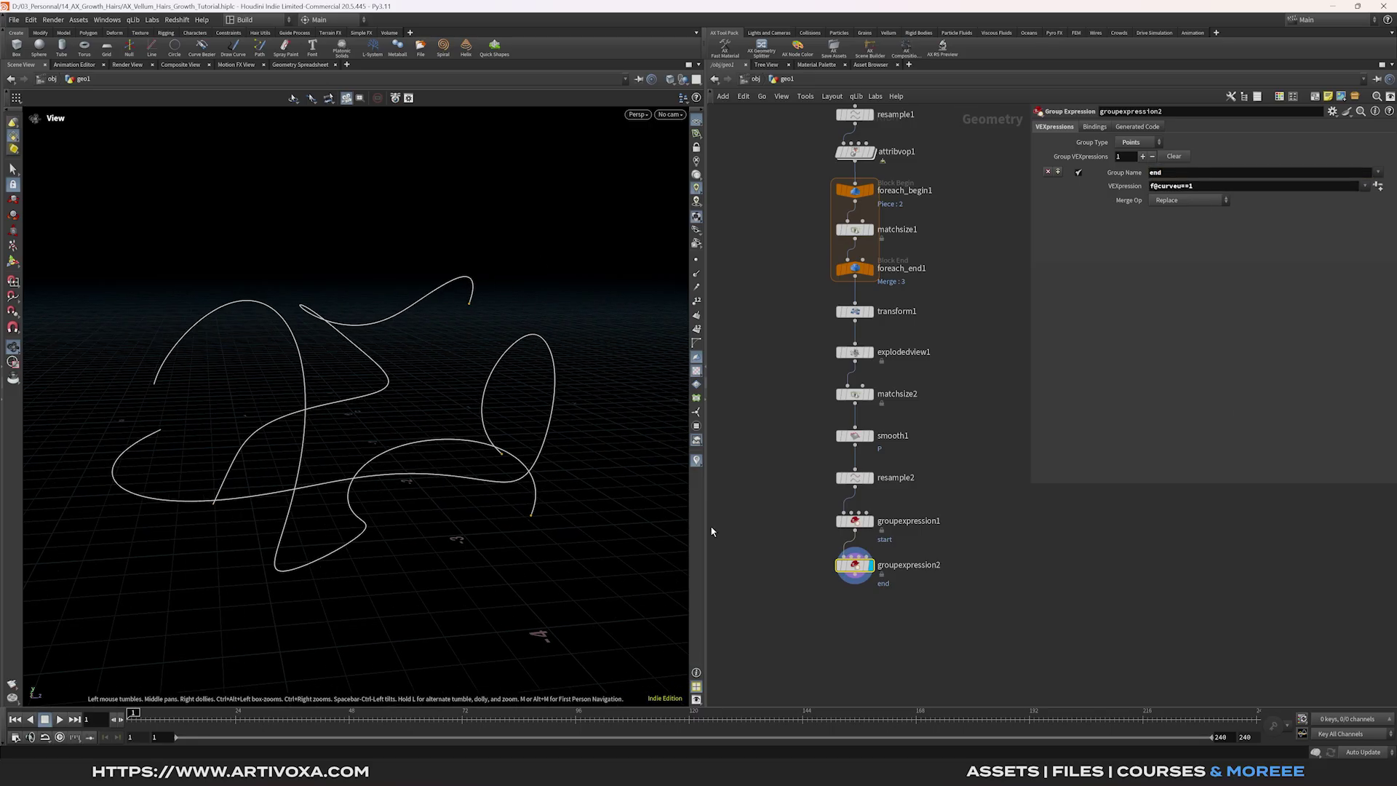
middle_drag(791, 624, 794, 583)
drag(793, 585, 922, 469)
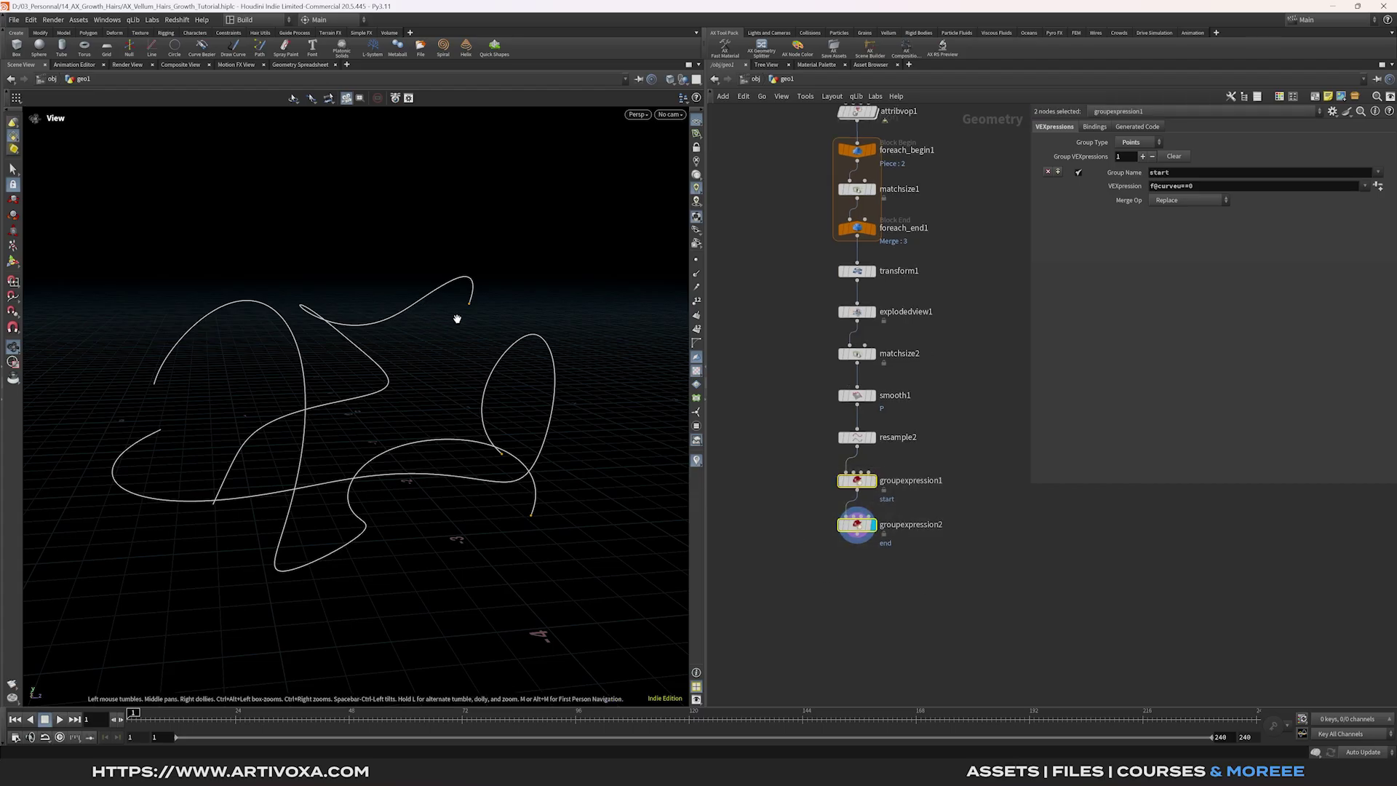
Add groupcombine1 after groupexpression2, creating a point group named startpts.
click(866, 565)
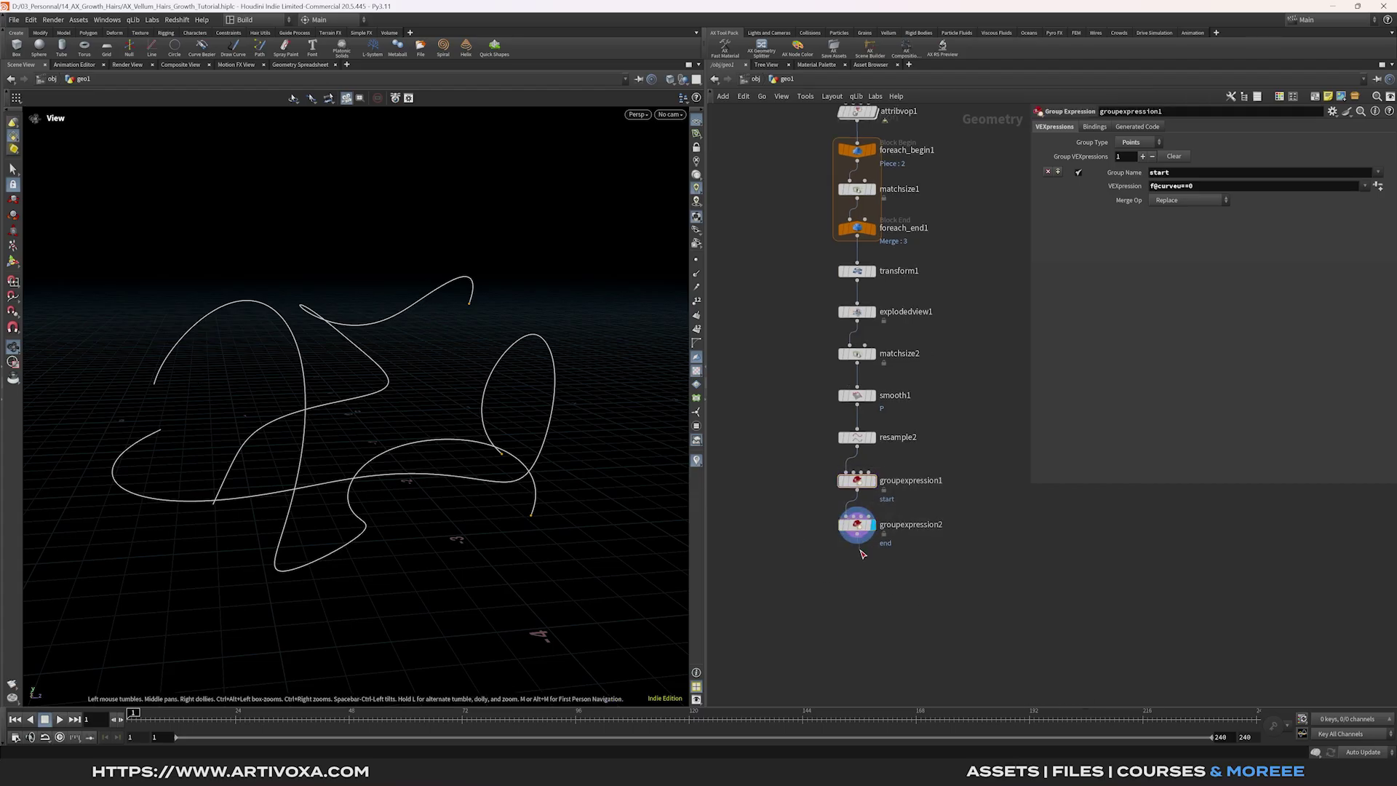
click(859, 550)
text(group c)
key(Return)
click(871, 566)
click(1158, 146)
click(1173, 169)
click(1177, 157)
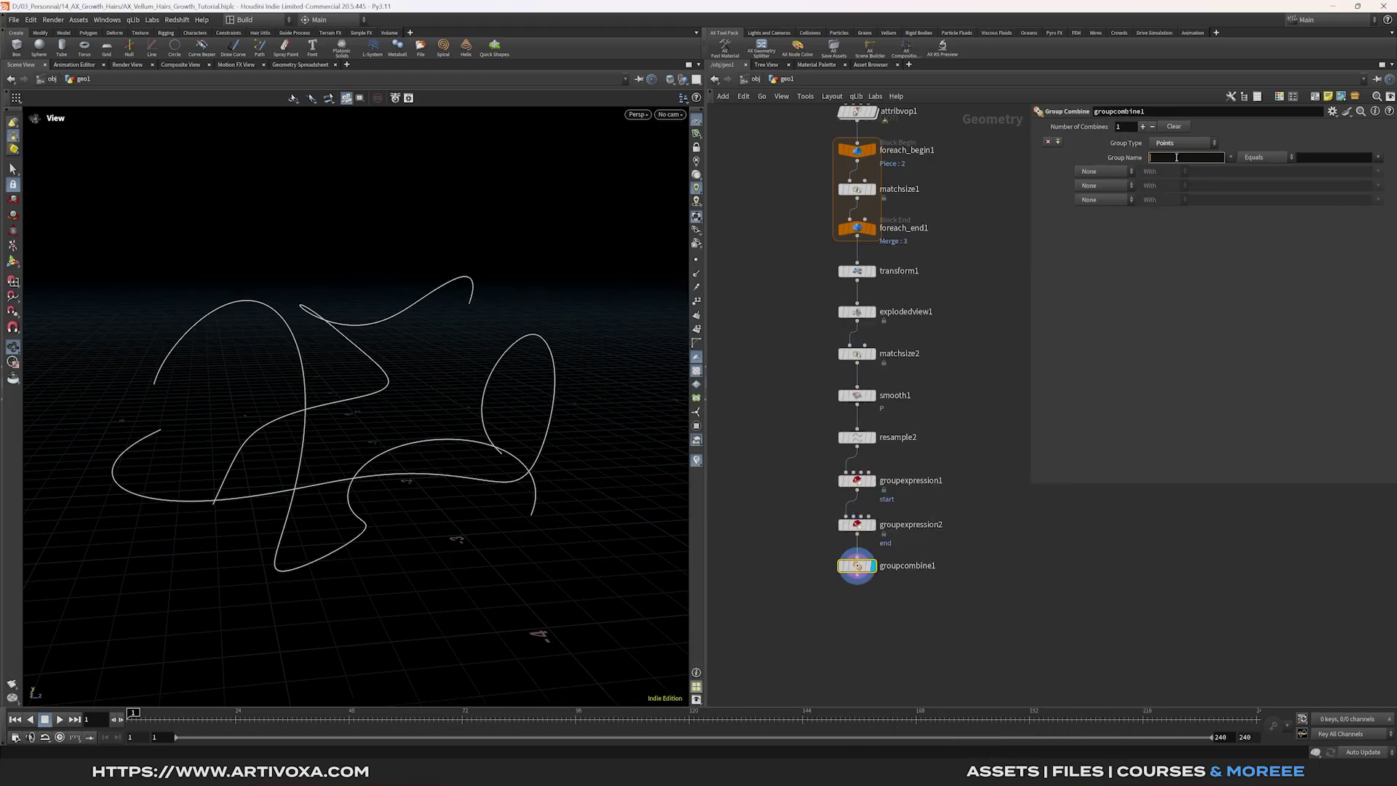
text(startpts)
key(Return)
Define startpts as the start group Union (Or) the end group.
click(1378, 160)
click(1310, 190)
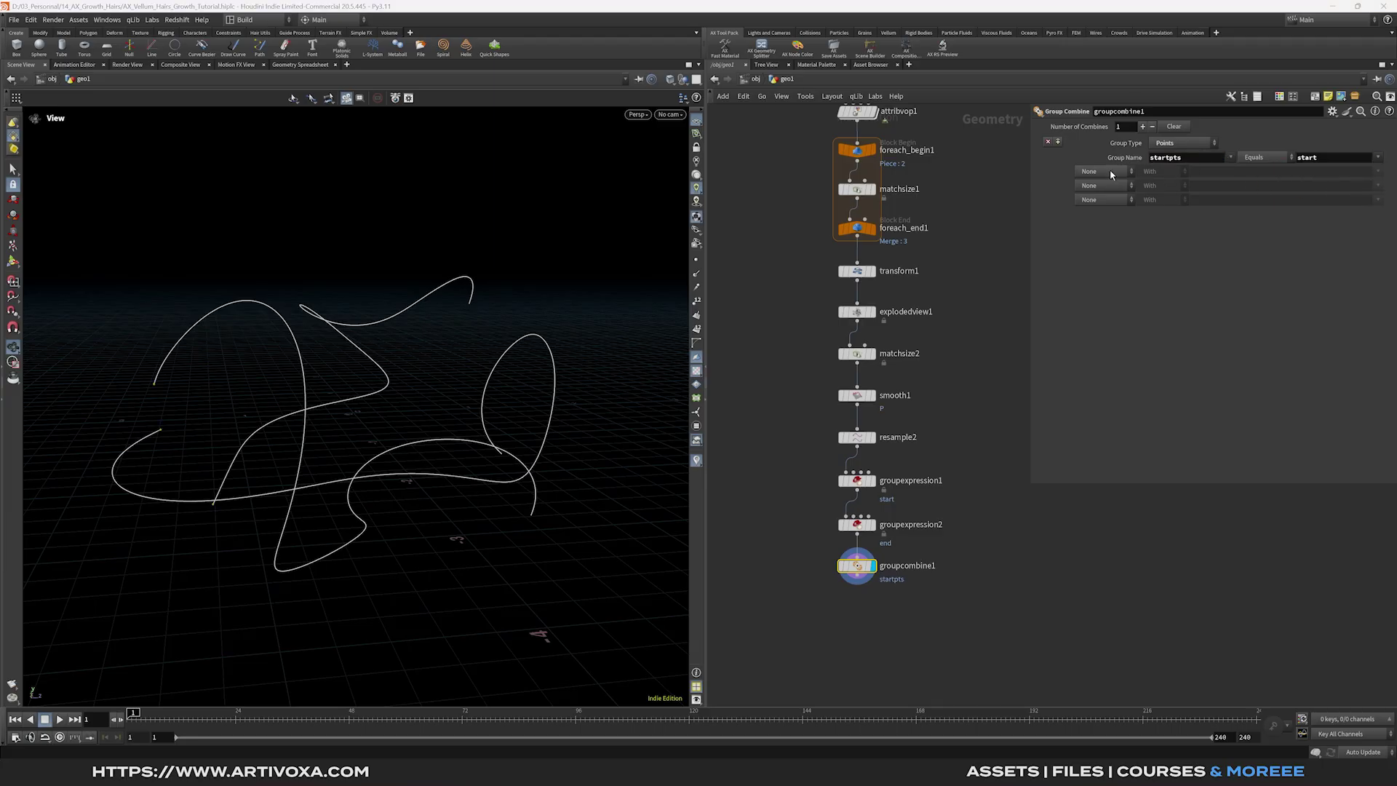
click(1107, 172)
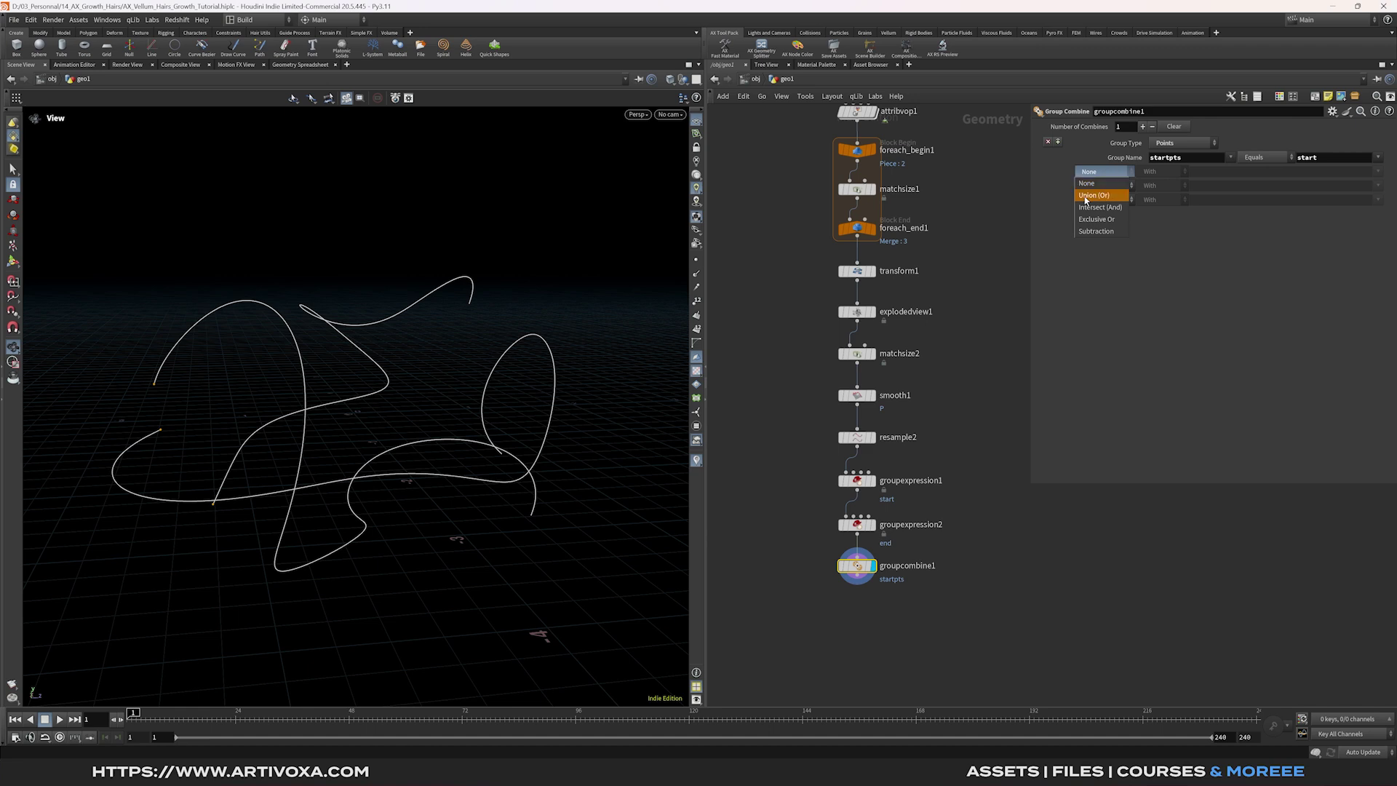
click(1092, 195)
click(1377, 171)
click(1310, 208)
drag(371, 368, 373, 365)
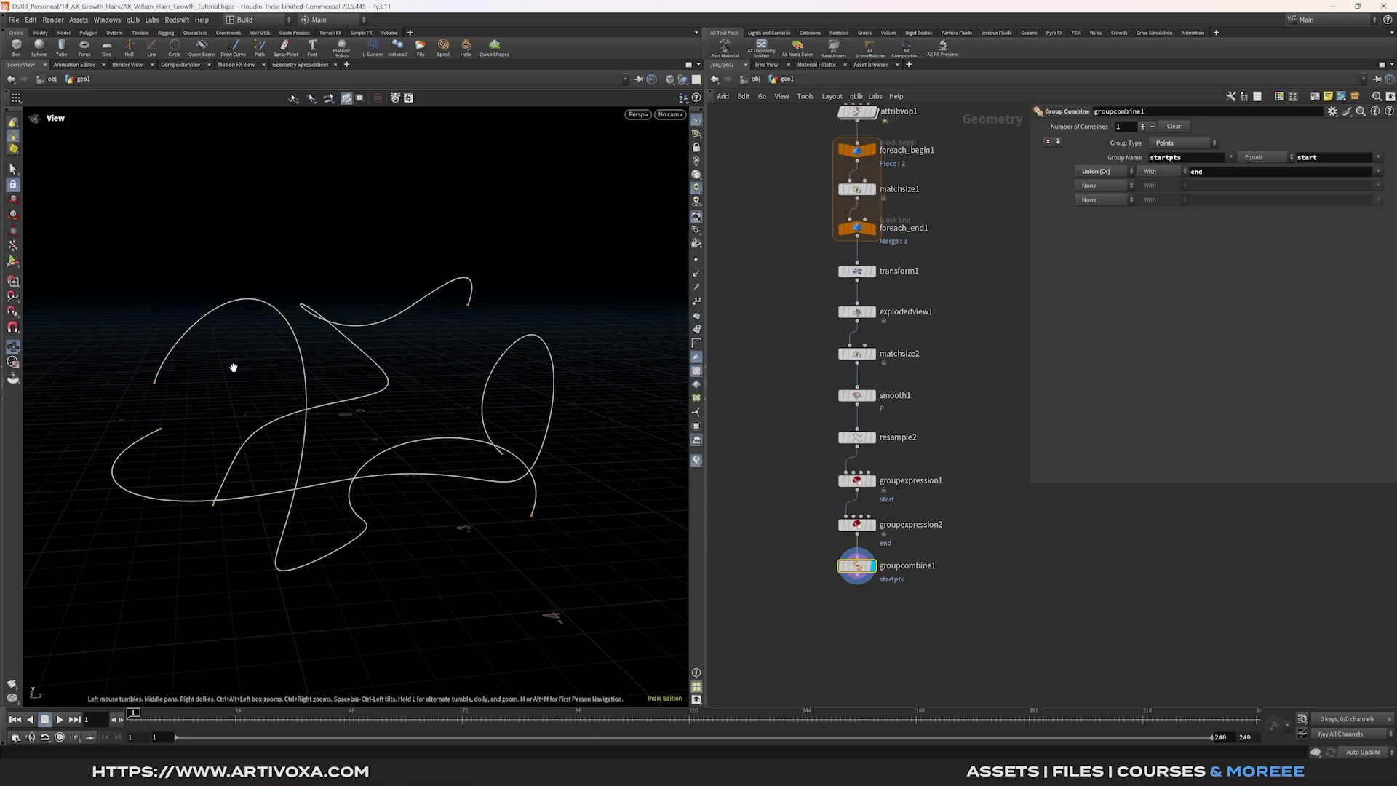
Add a MOPs Spread Falloff below groupcombine1 with Preview Falloff enabled.
middle_drag(862, 578, 870, 553)
key(Tab)
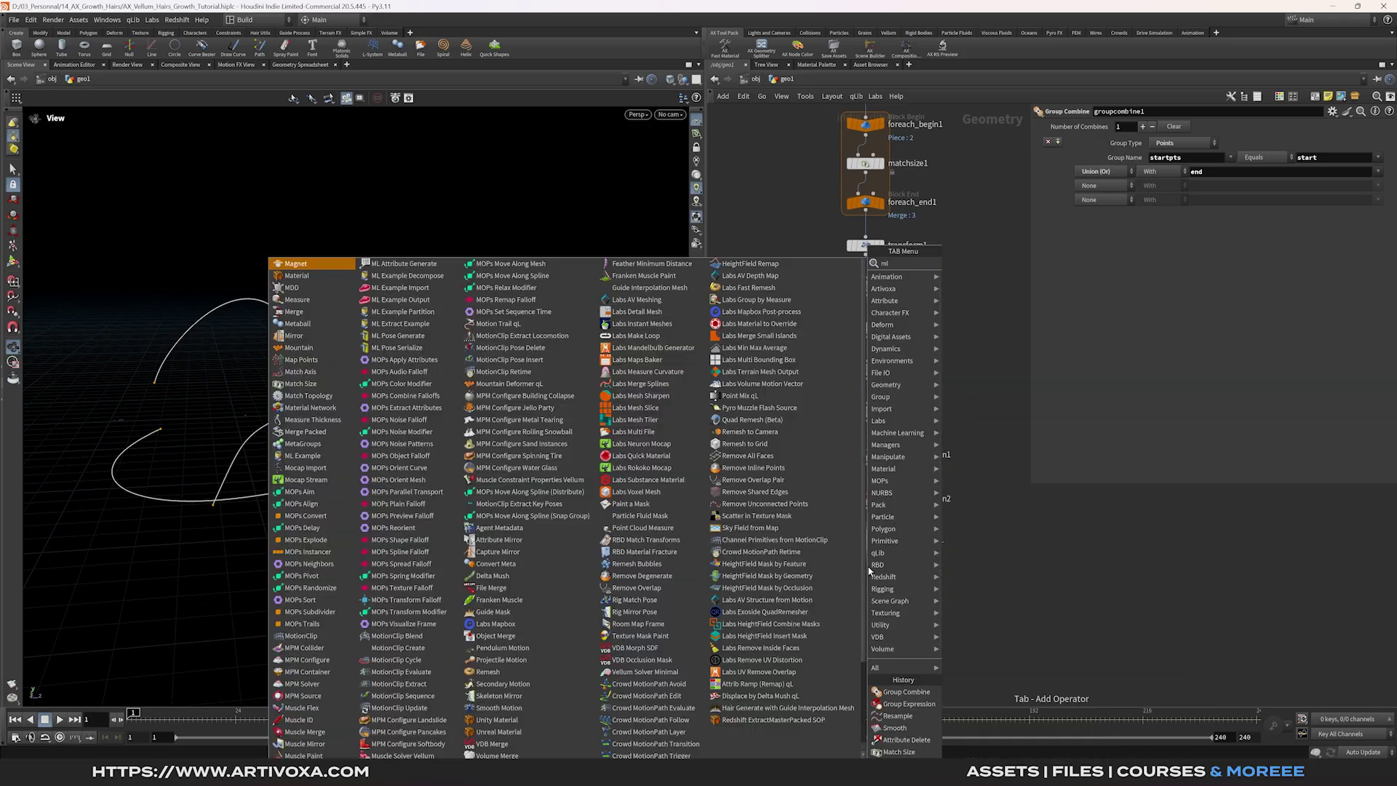
text(mops sp)
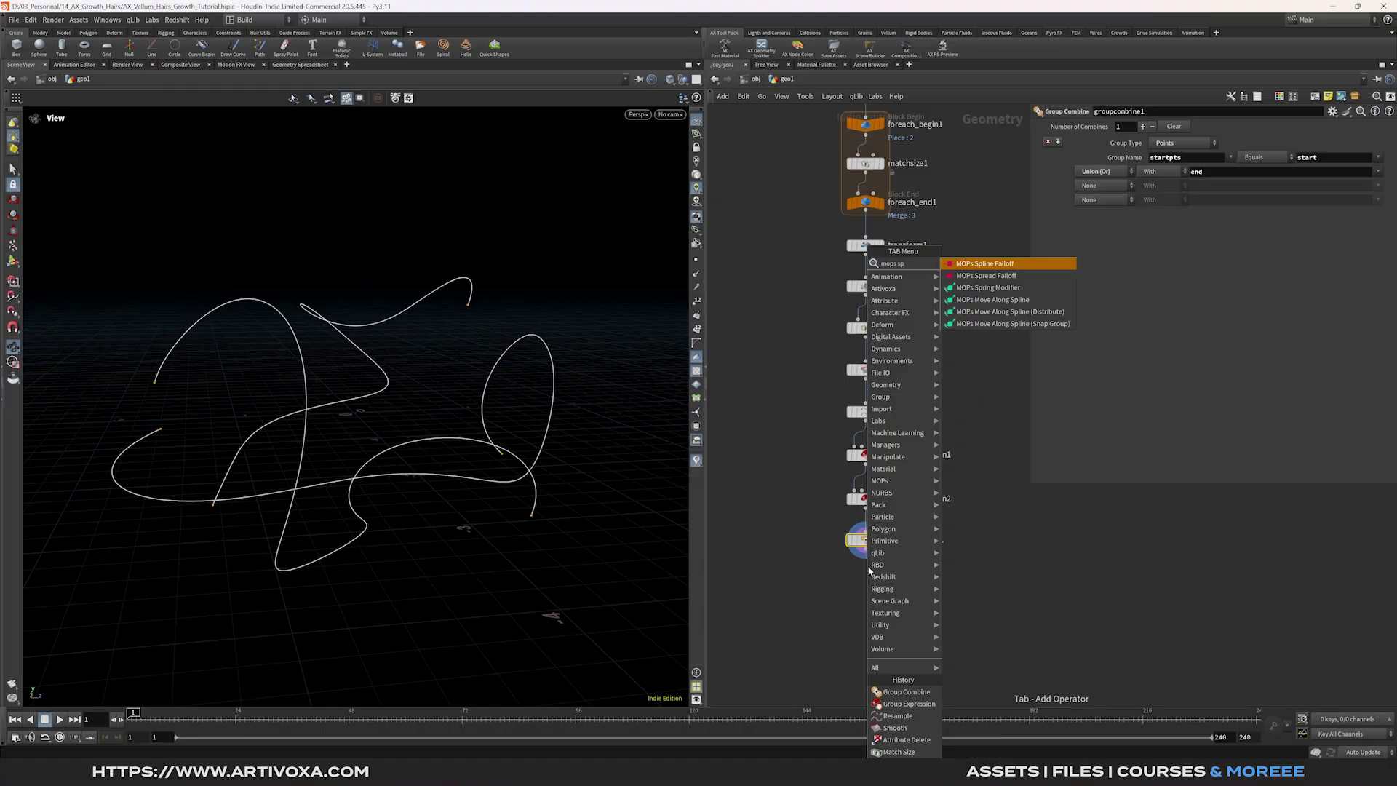
key(Down)
key(Return)
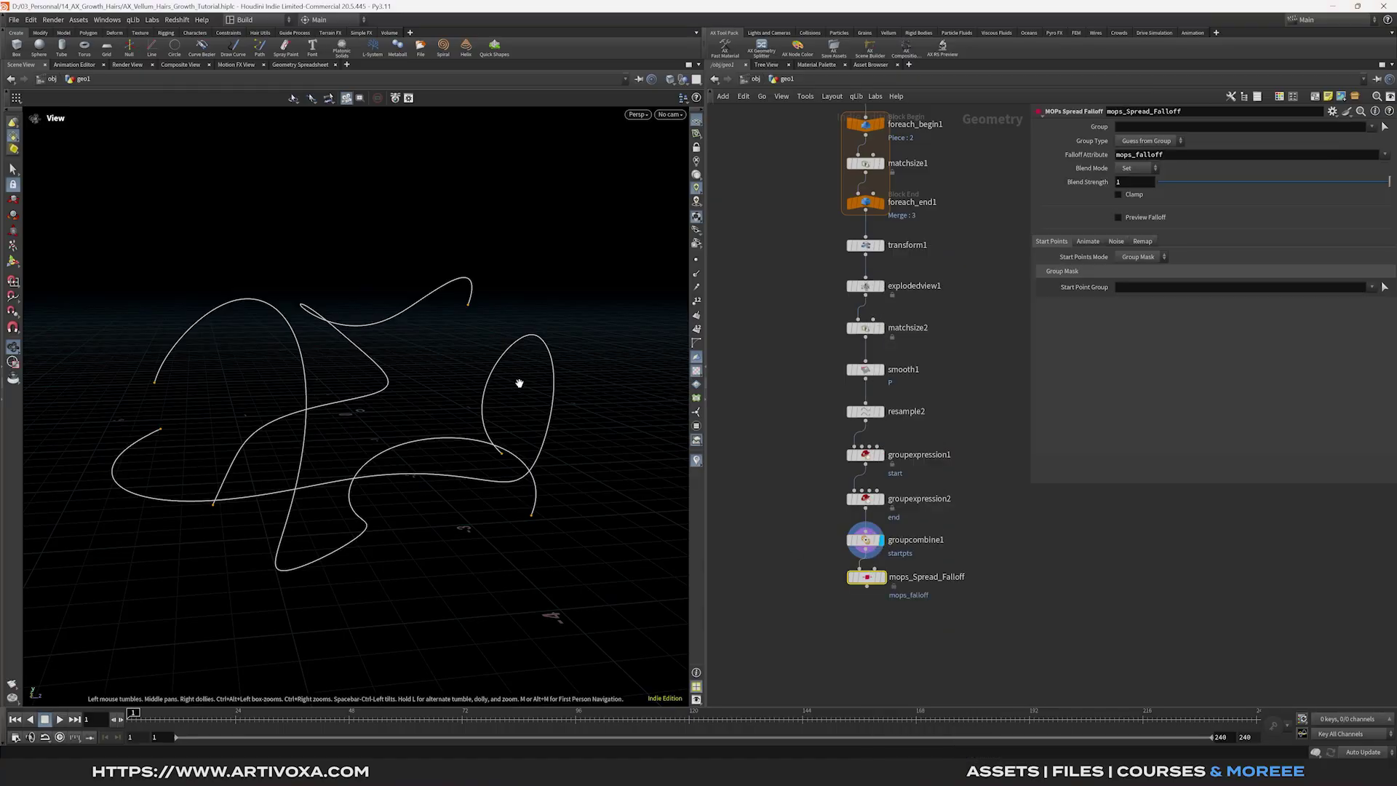
click(888, 601)
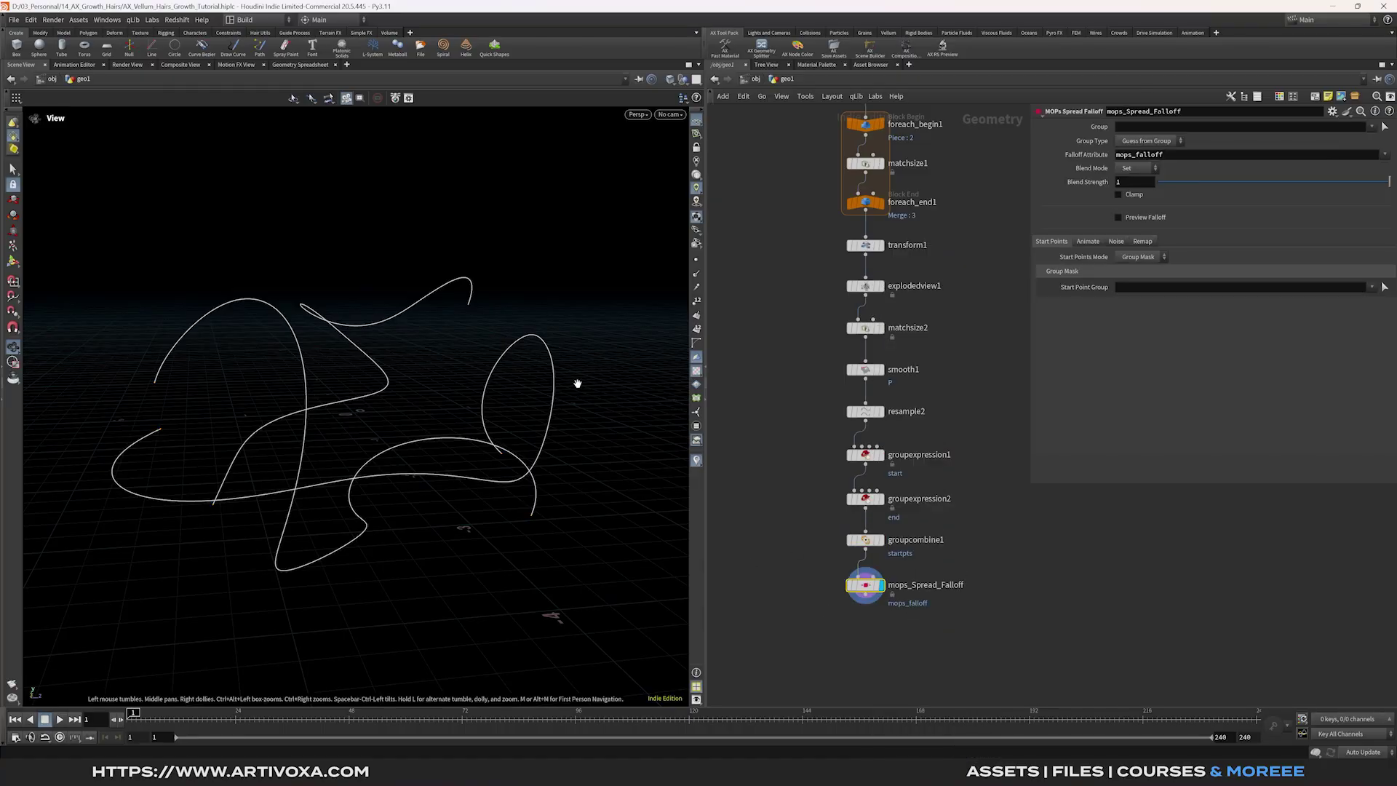
click(1120, 218)
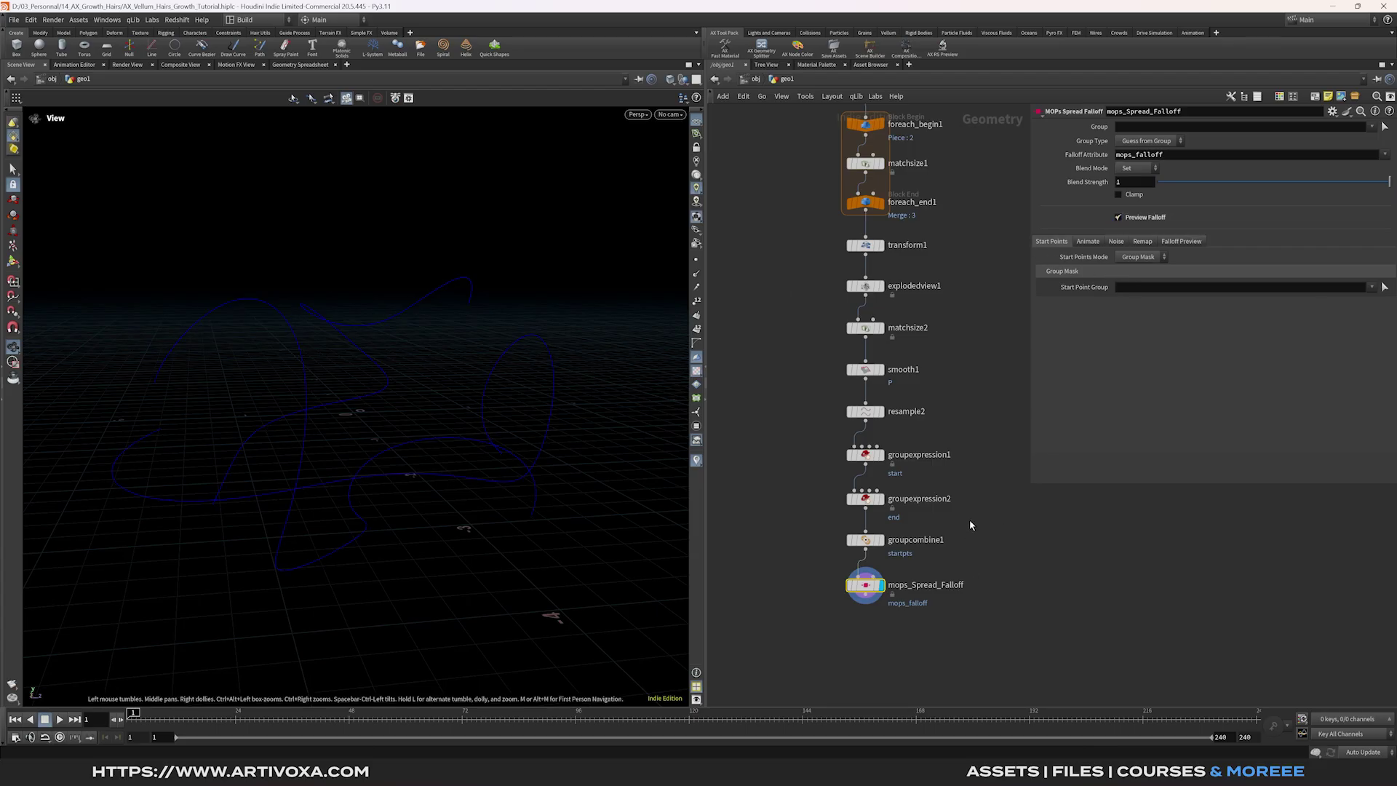
Choose the falloff's Start Point Group and raise its Spread to watch it grow.
drag(962, 526, 830, 572)
click(1372, 287)
click(1362, 312)
click(1095, 245)
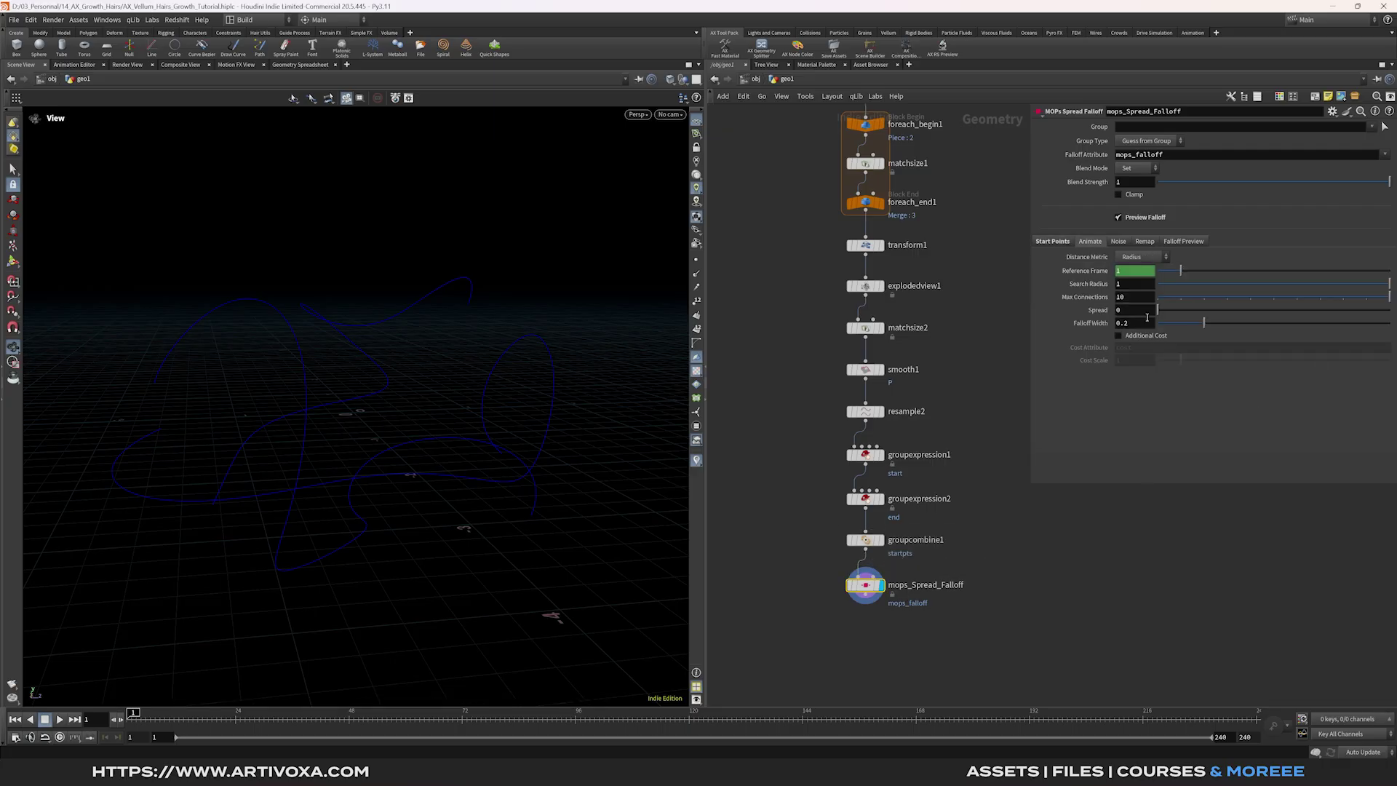
drag(1163, 310, 946, 580)
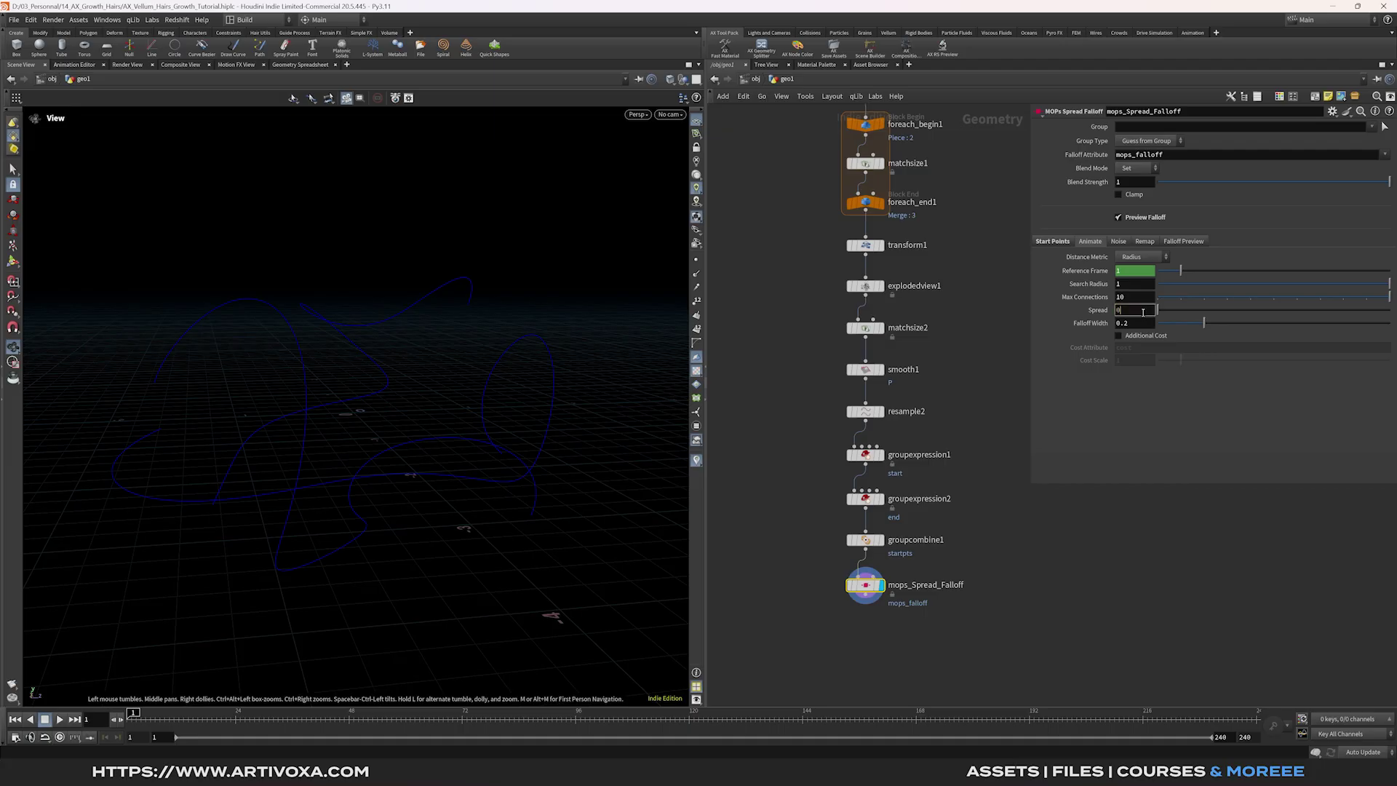
Keyframe Spread at 0.15 on frame 1 and 1.1 on frame 144.
text(15)
key(Return)
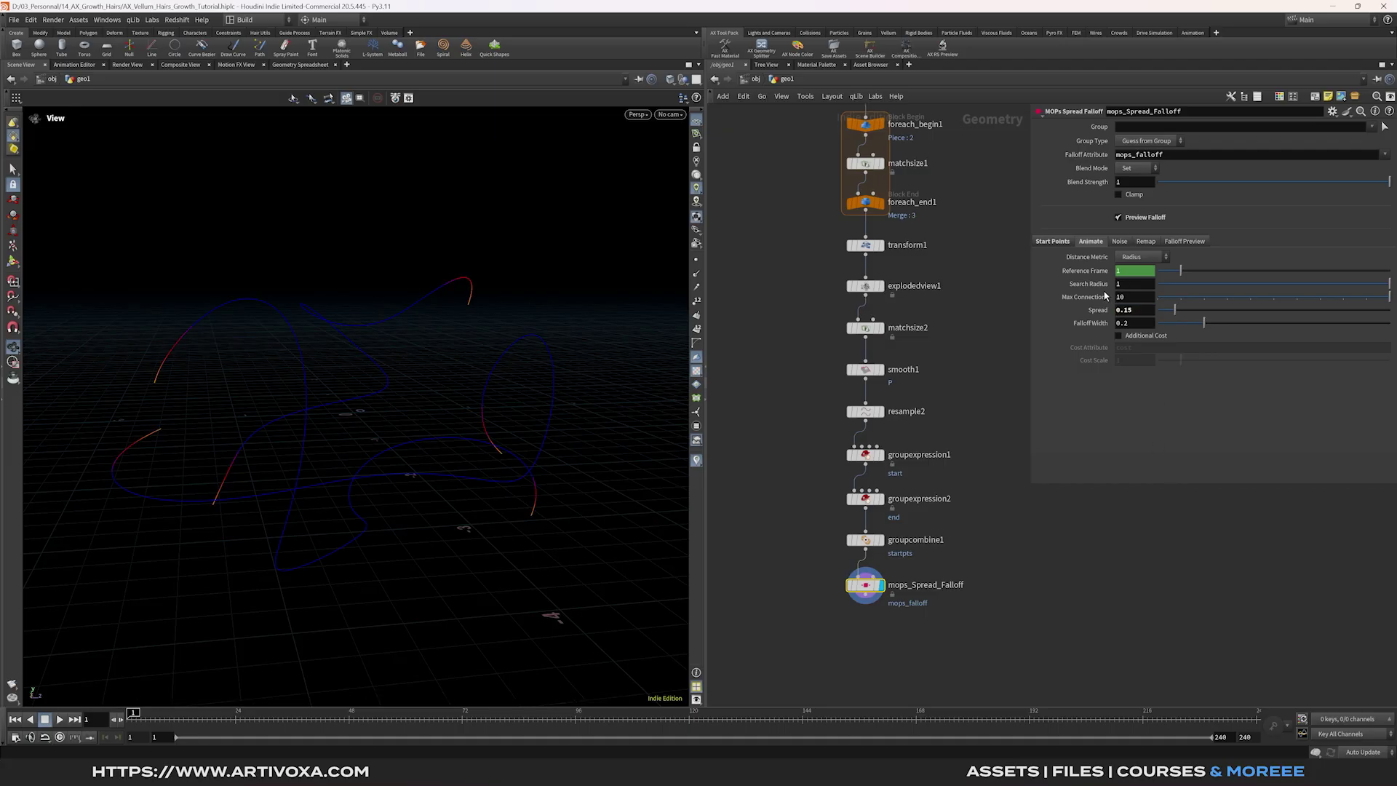
alt+click(1102, 313)
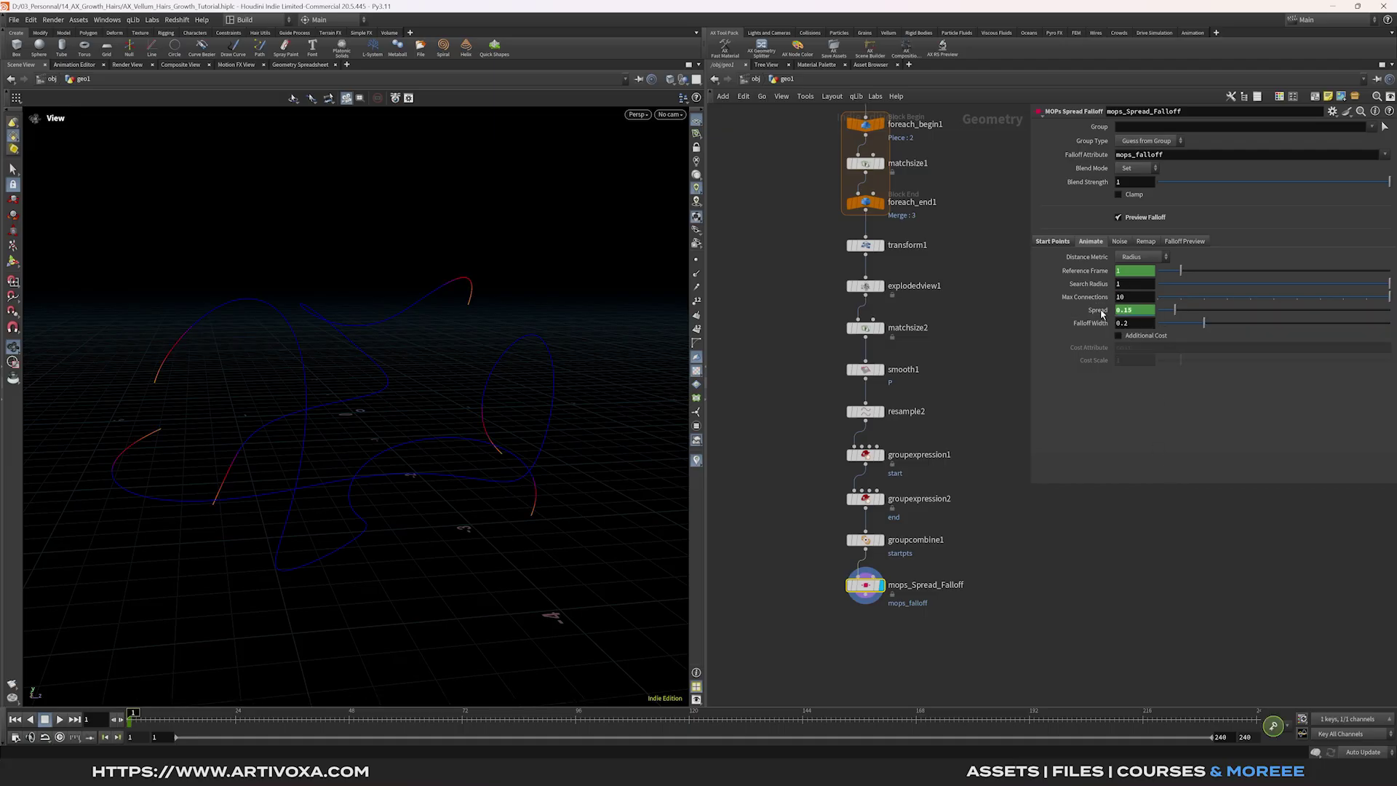
click(805, 730)
drag(1175, 310, 1290, 311)
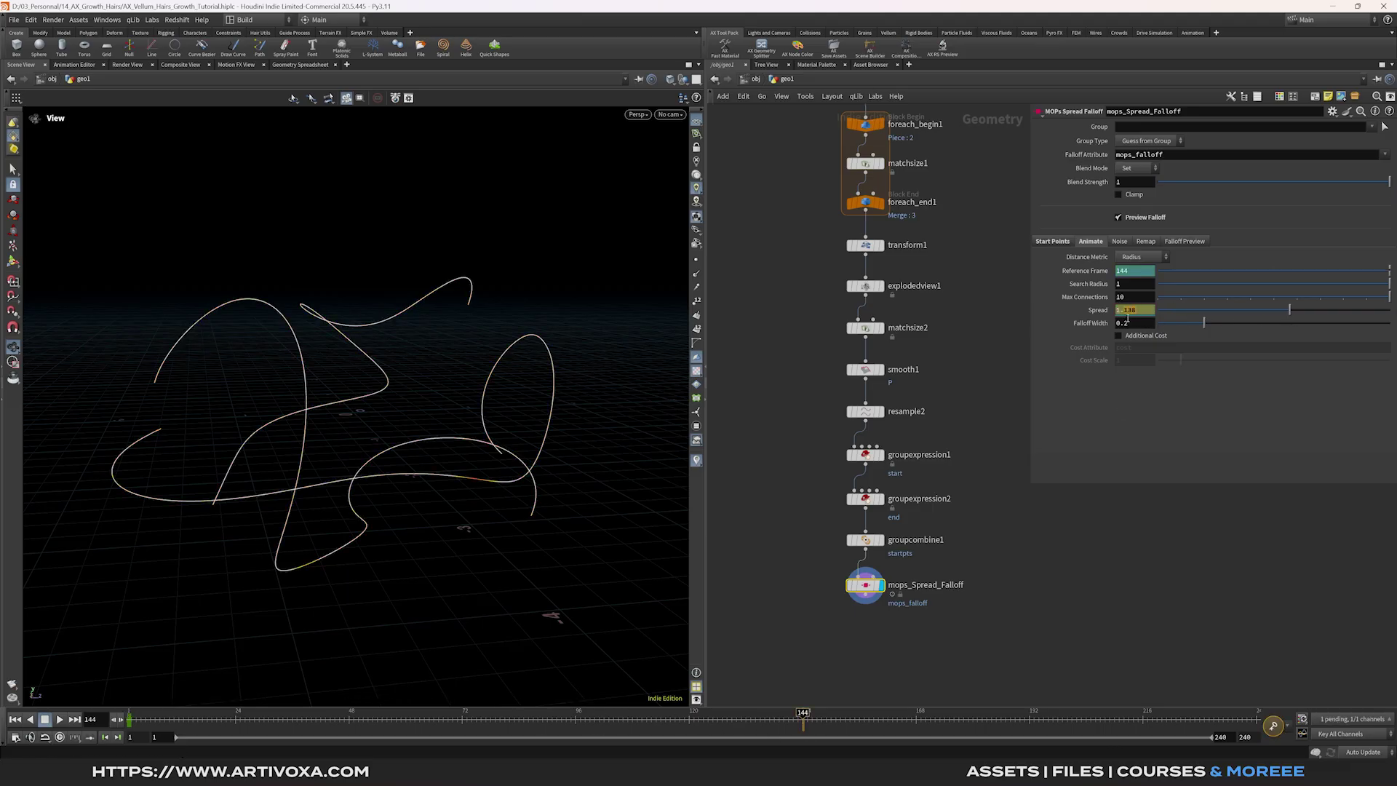
text(1.1)
key(Return)
alt+click(1148, 312)
Ease the tangents of both Spread keyframes in the Animation Editor.
click(74, 64)
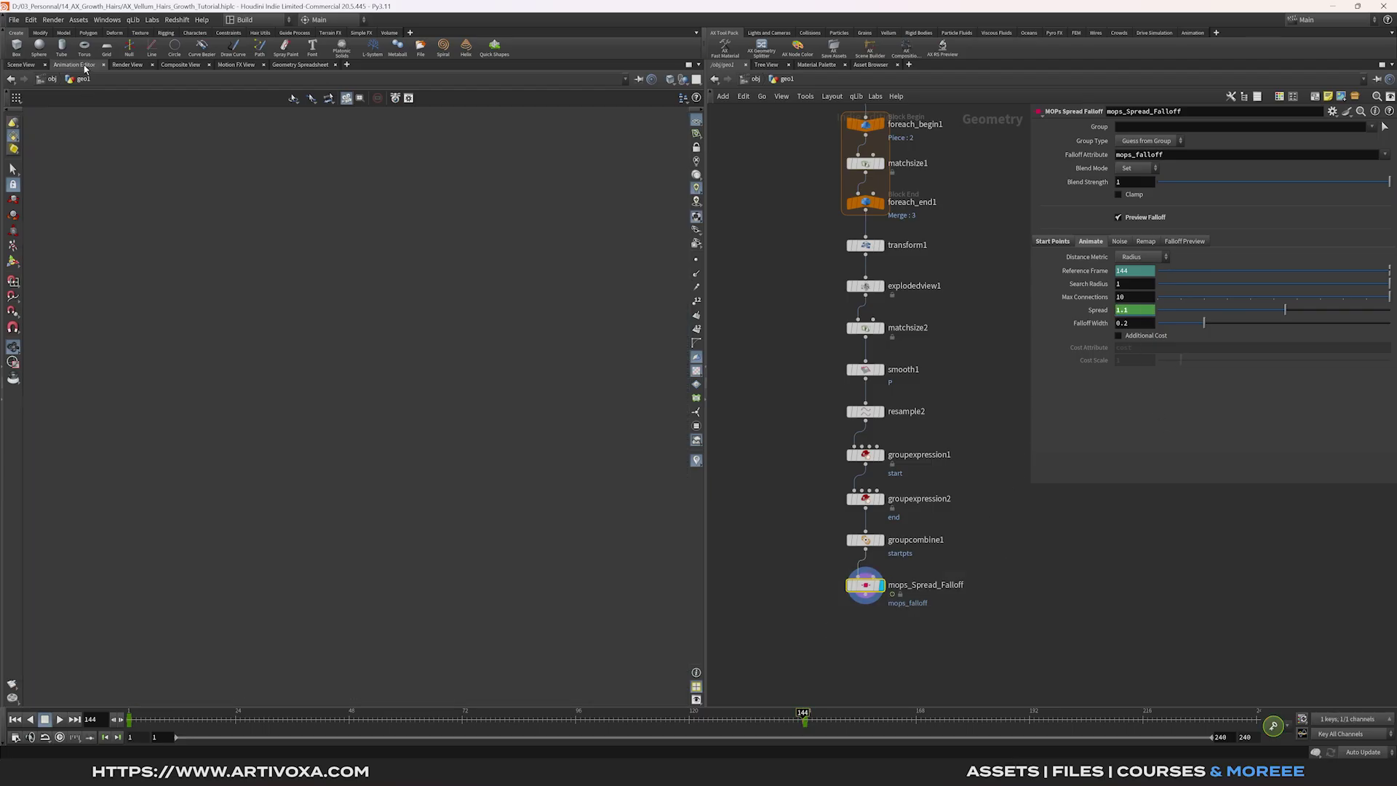
key(h)
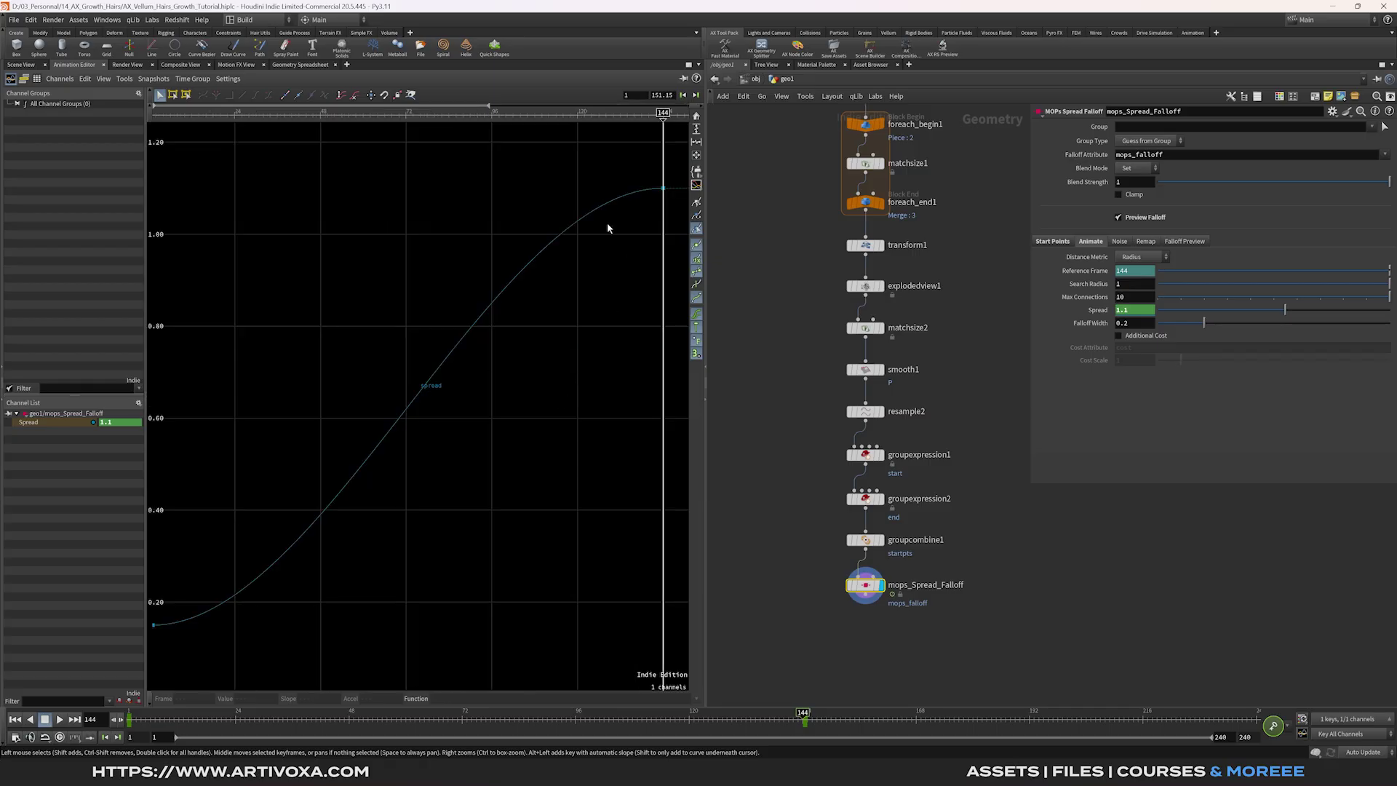
drag(322, 571, 144, 655)
drag(323, 630, 399, 556)
click(543, 343)
click(663, 188)
drag(494, 188, 459, 275)
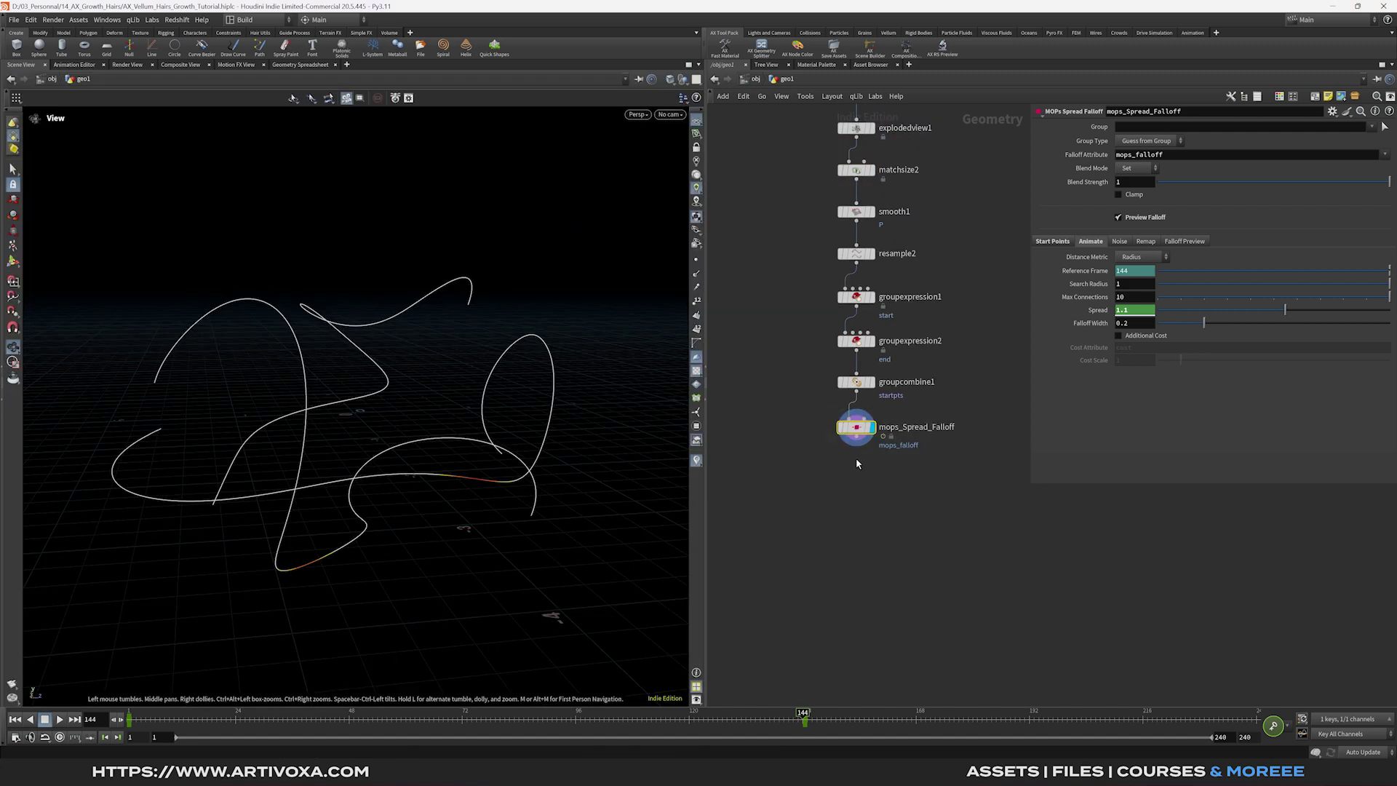
Add a MOPs Remap Falloff node, preview its falloff, and place a ramp key at 0.75.
key(Tab)
text(m)
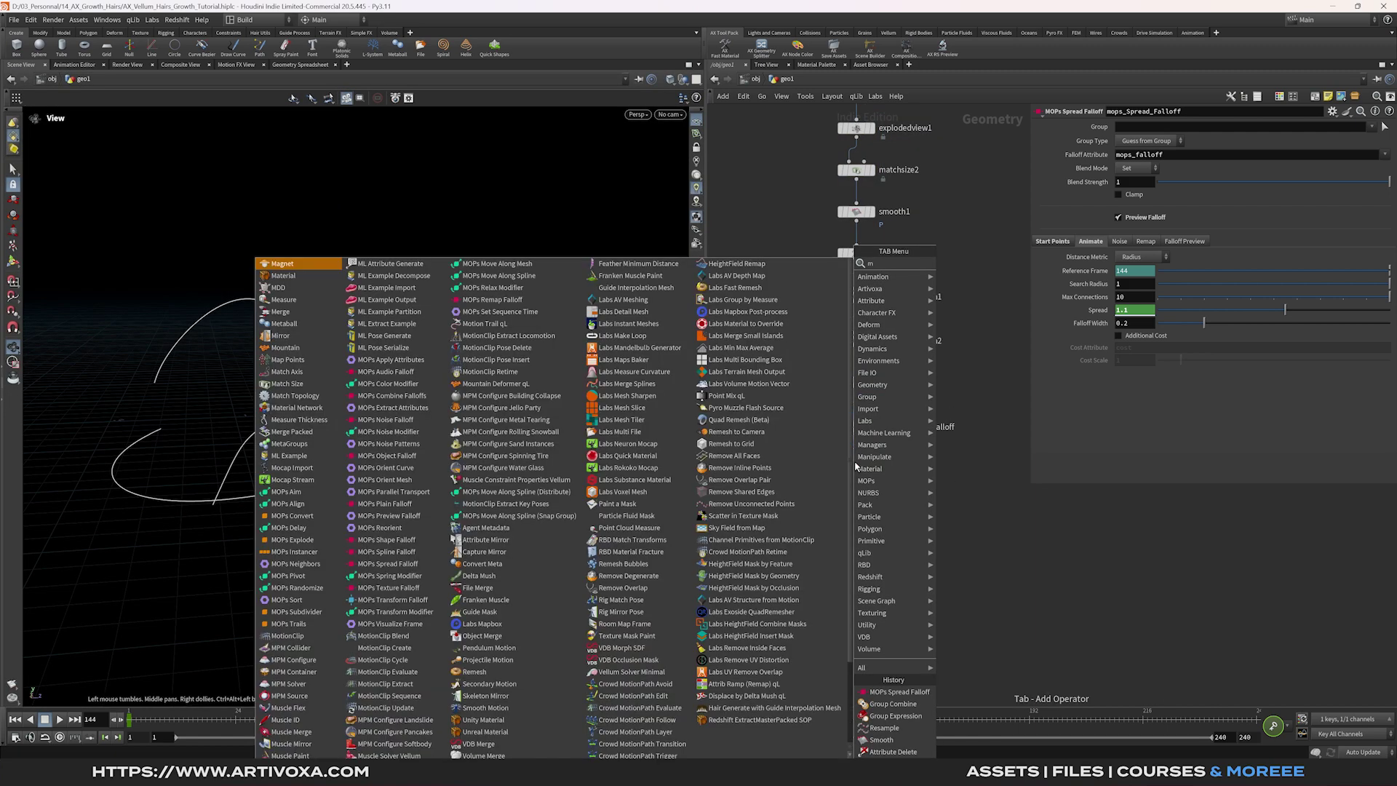
text(ops rem)
key(Down)
key(Return)
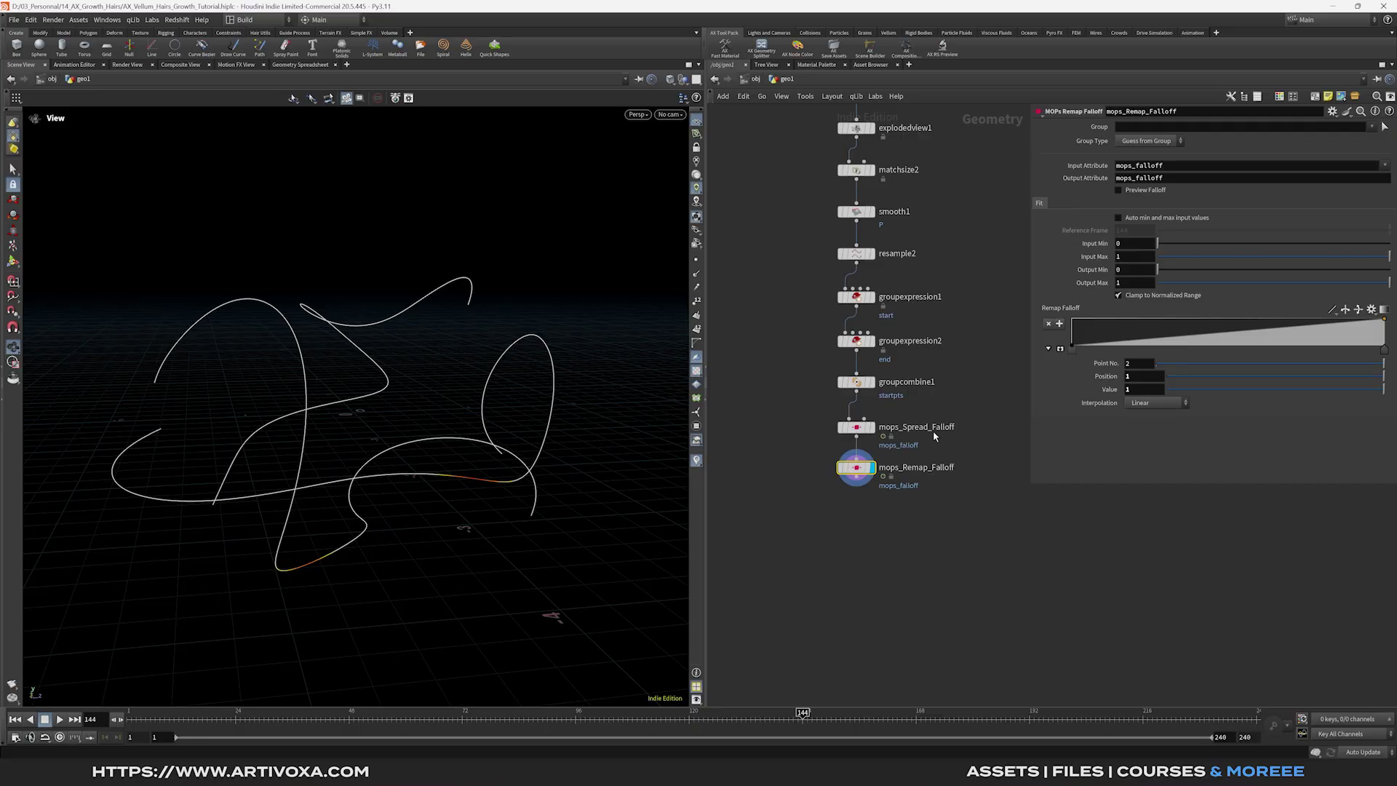
click(1119, 190)
drag(378, 717, 452, 717)
drag(1309, 332, 1311, 318)
double_click(1155, 379)
text(0.75)
key(Return)
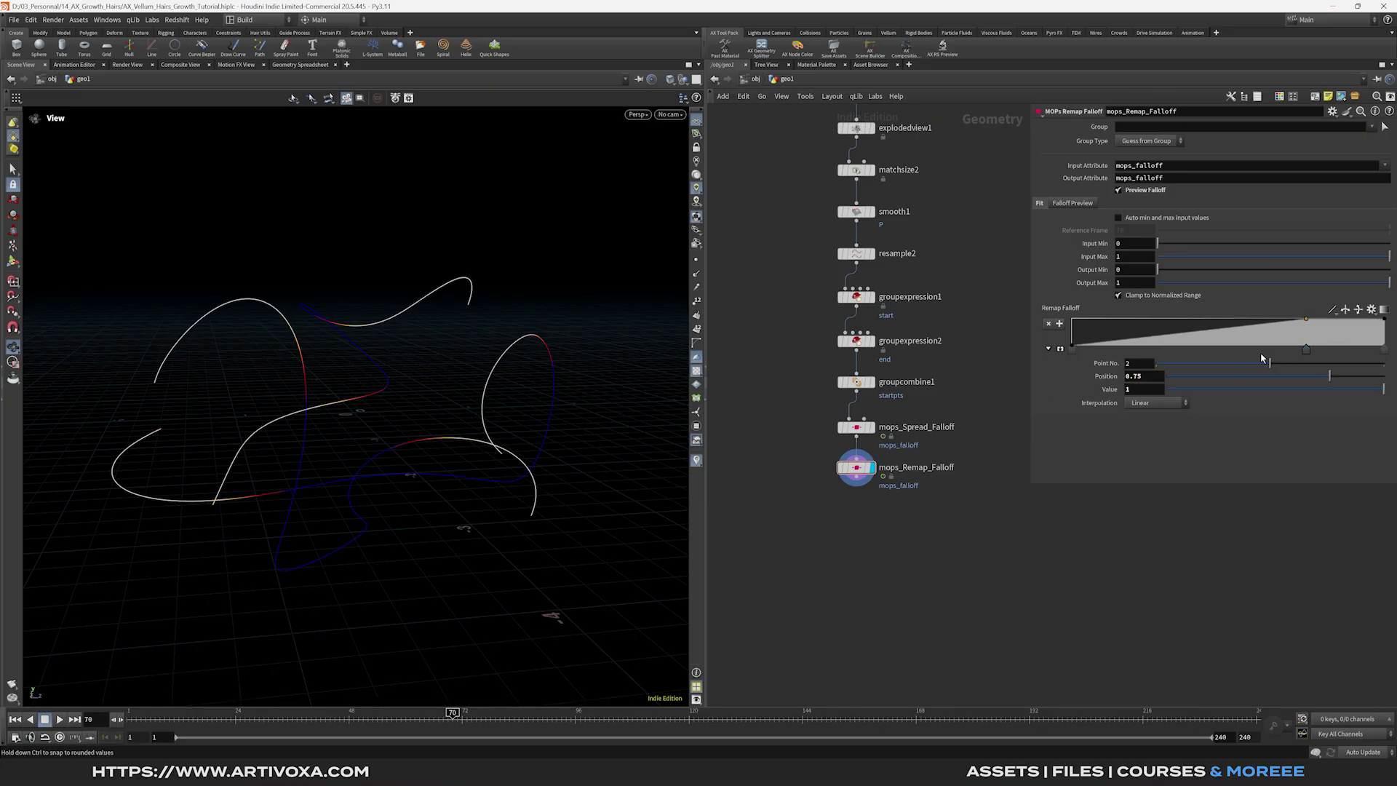
Set the ramp's end value to 0.7 and switch interpolation to Monotone Cubic.
click(1061, 348)
drag(1377, 320, 1377, 351)
drag(1160, 468, 1124, 468)
text(0.7)
key(Return)
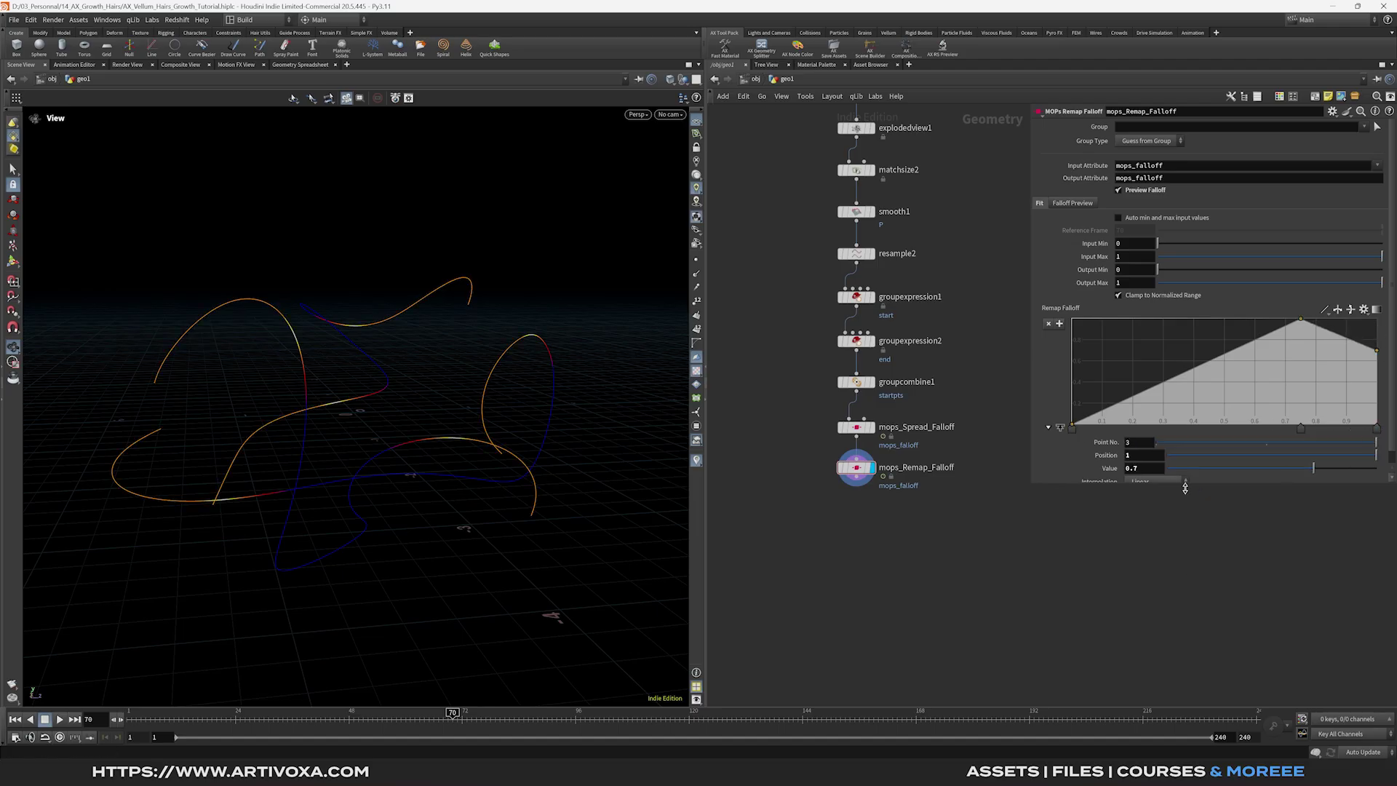
drag(1185, 487, 1179, 547)
click(1148, 532)
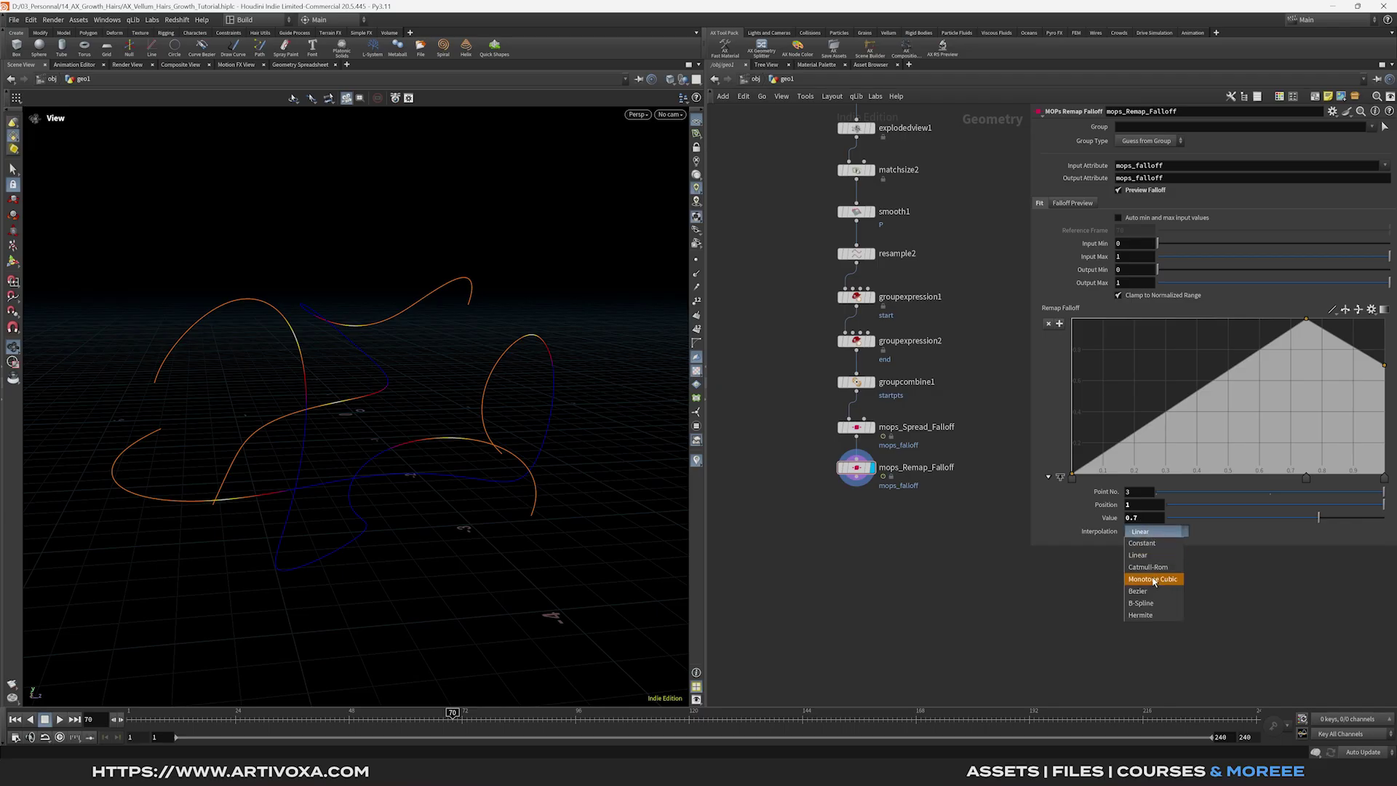
click(1154, 581)
Add an Orientation Along Curve node after the remap.
key(Tab)
text(orient)
key(Return)
key(Tab)
Add a Sweep node making Round Tube geometry with radius 0.01 and 24 columns.
text(sweep)
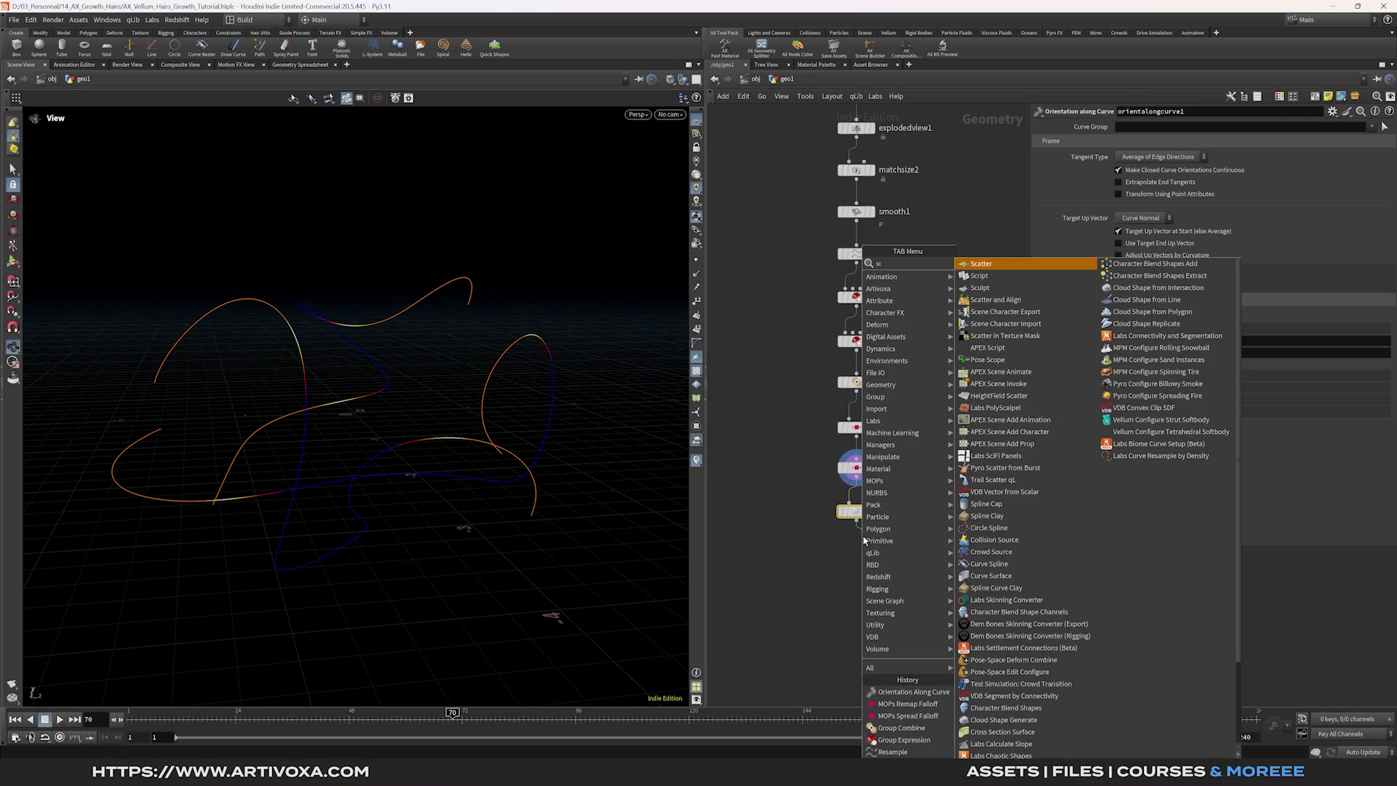
key(Return)
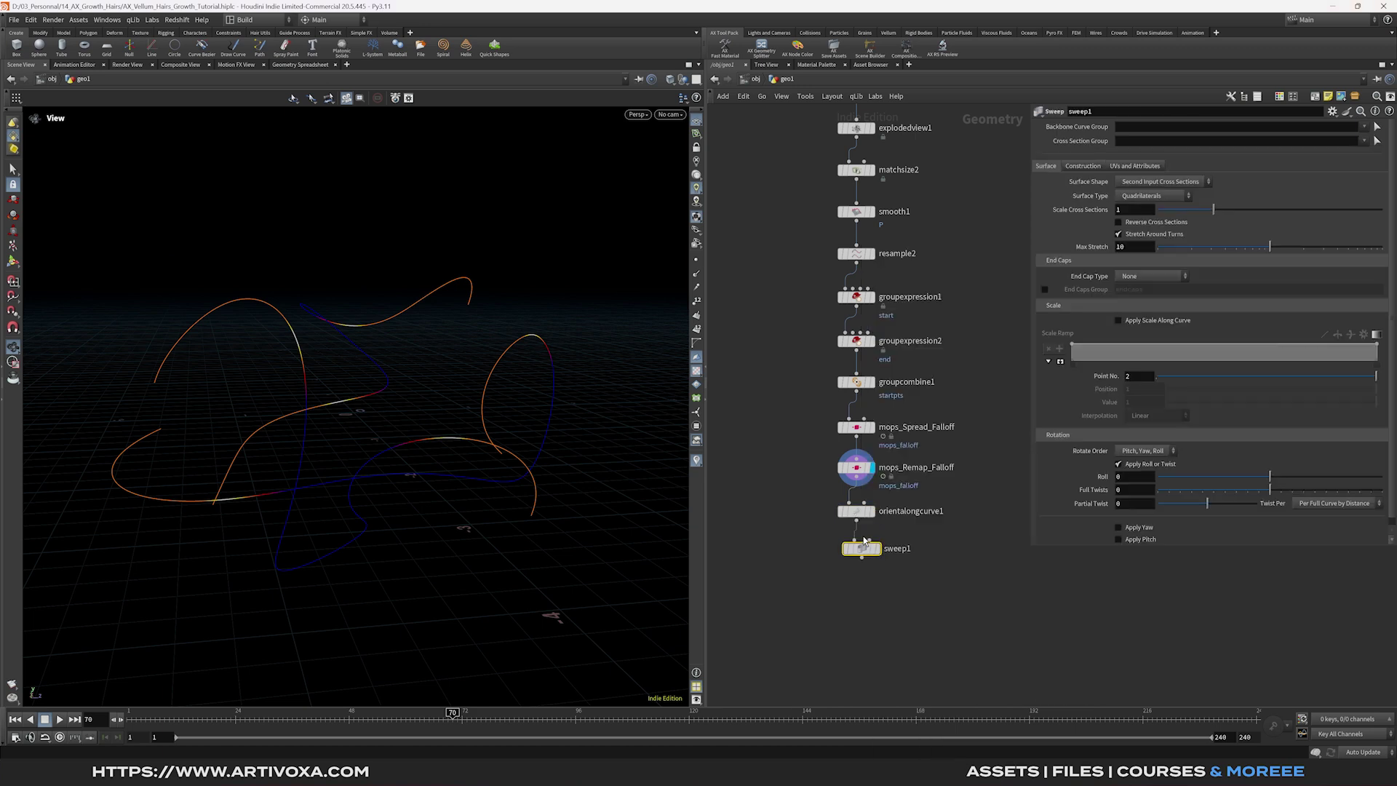
click(860, 557)
click(1146, 183)
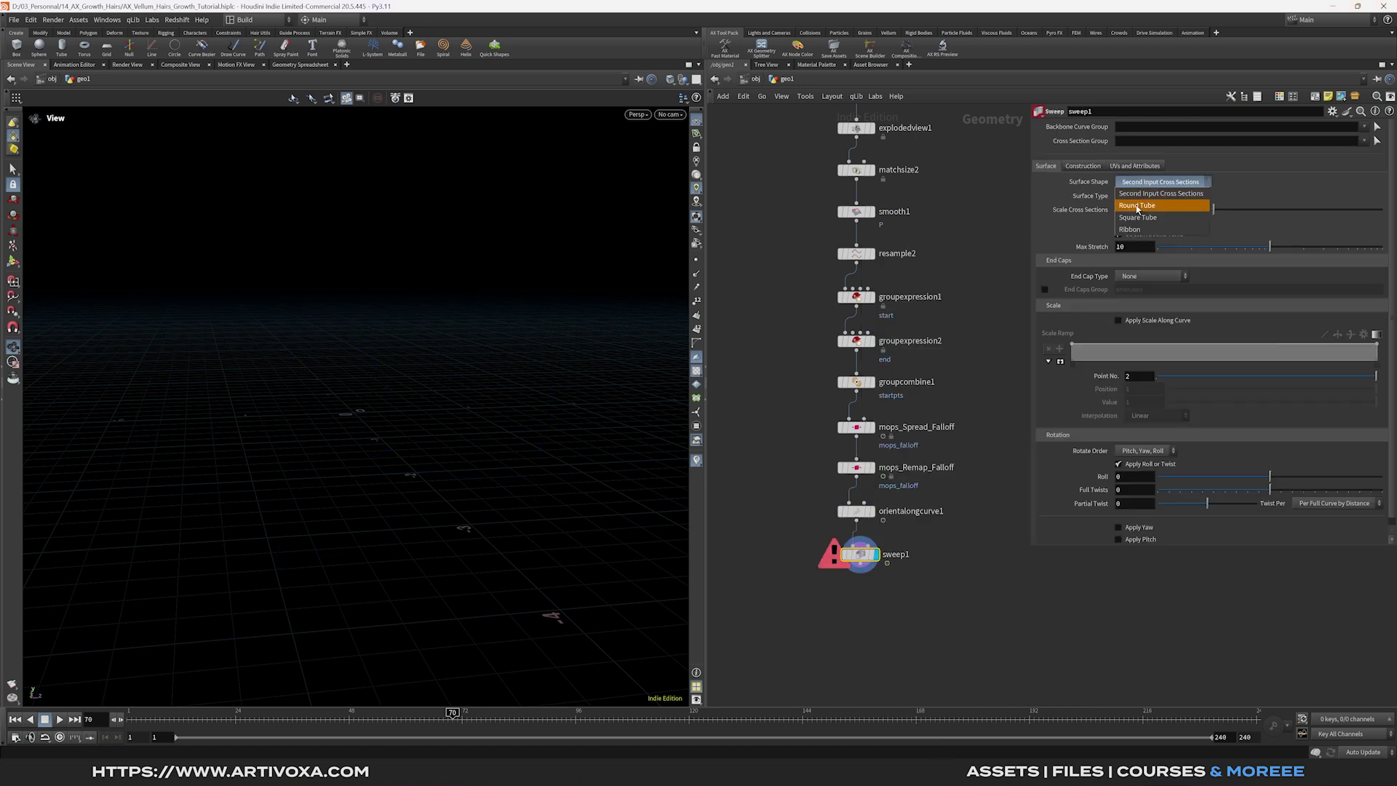
click(1137, 205)
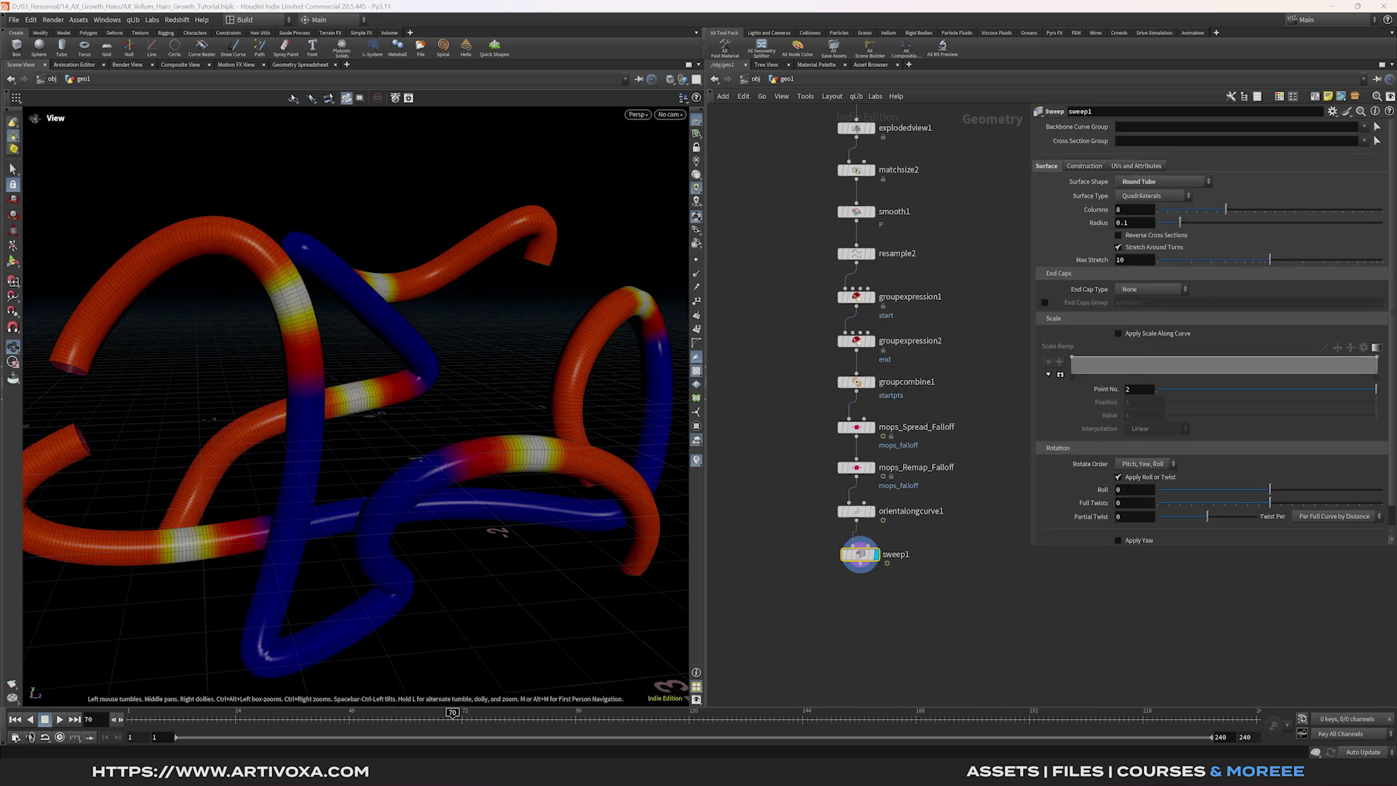
double_click(1143, 222)
text(0.01)
key(Return)
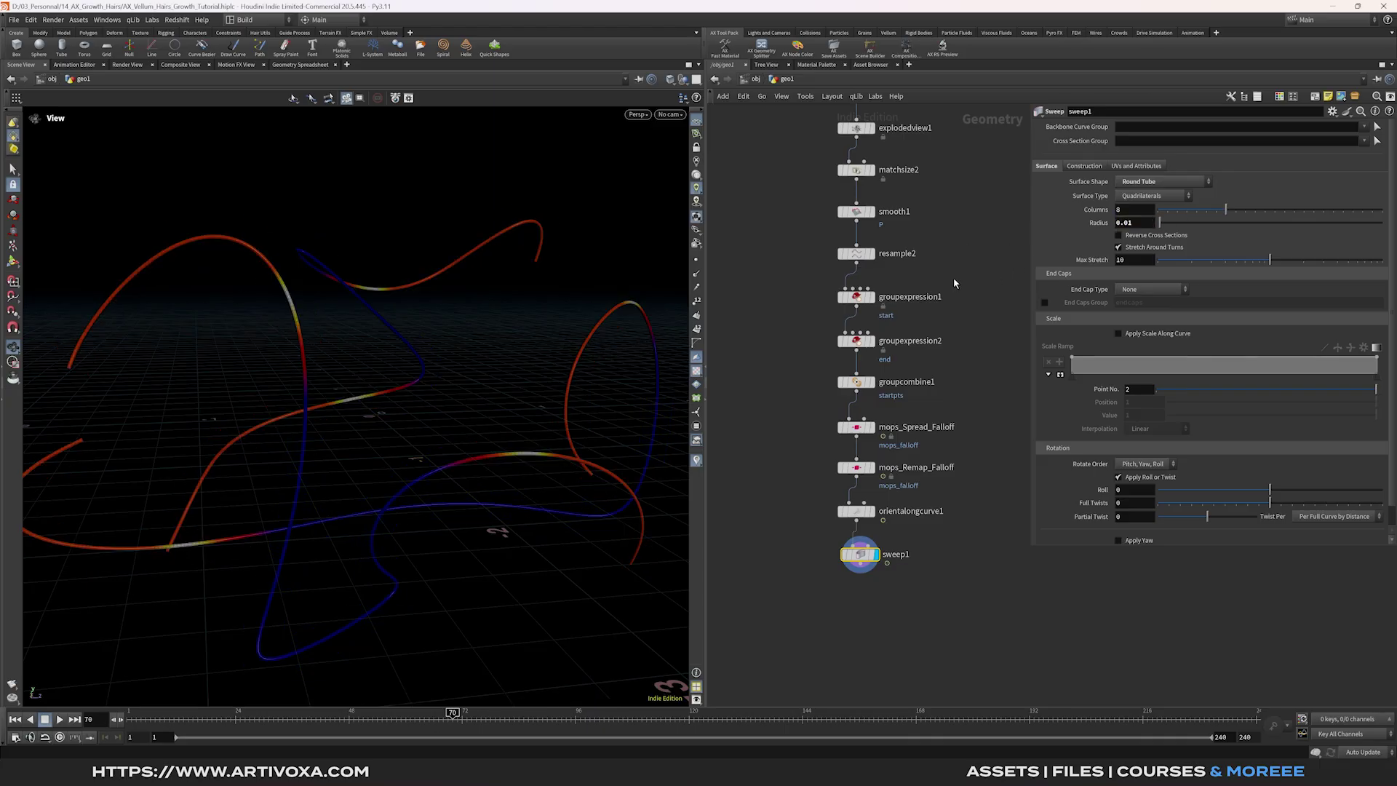
double_click(1135, 211)
text(2)
key(Return)
Add a Normal node below the sweep.
key(Tab)
text(normal)
key(Return)
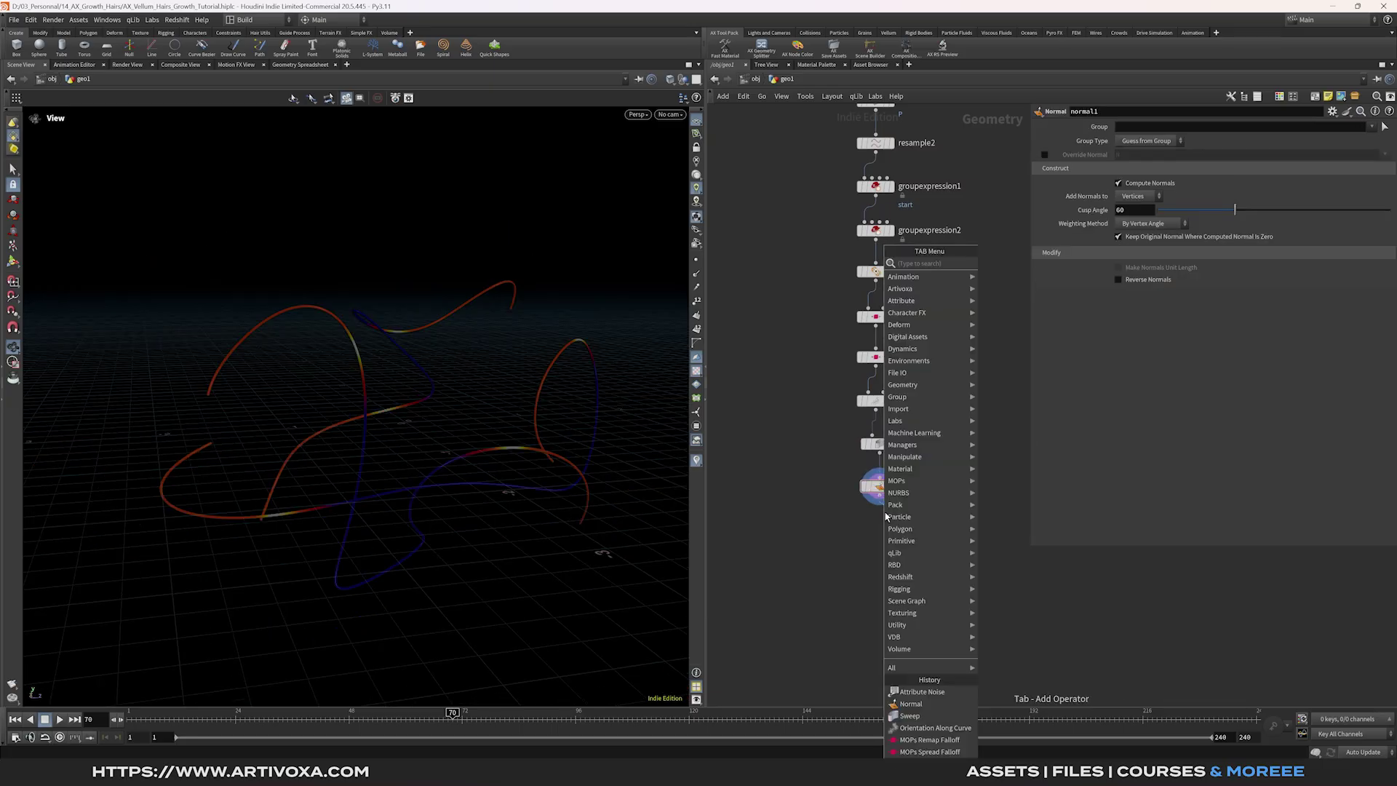
Add an Attribute Noise node with zero-centered colour noise at amplitude 3.5.
key(Tab)
text(att no)
key(Return)
click(925, 528)
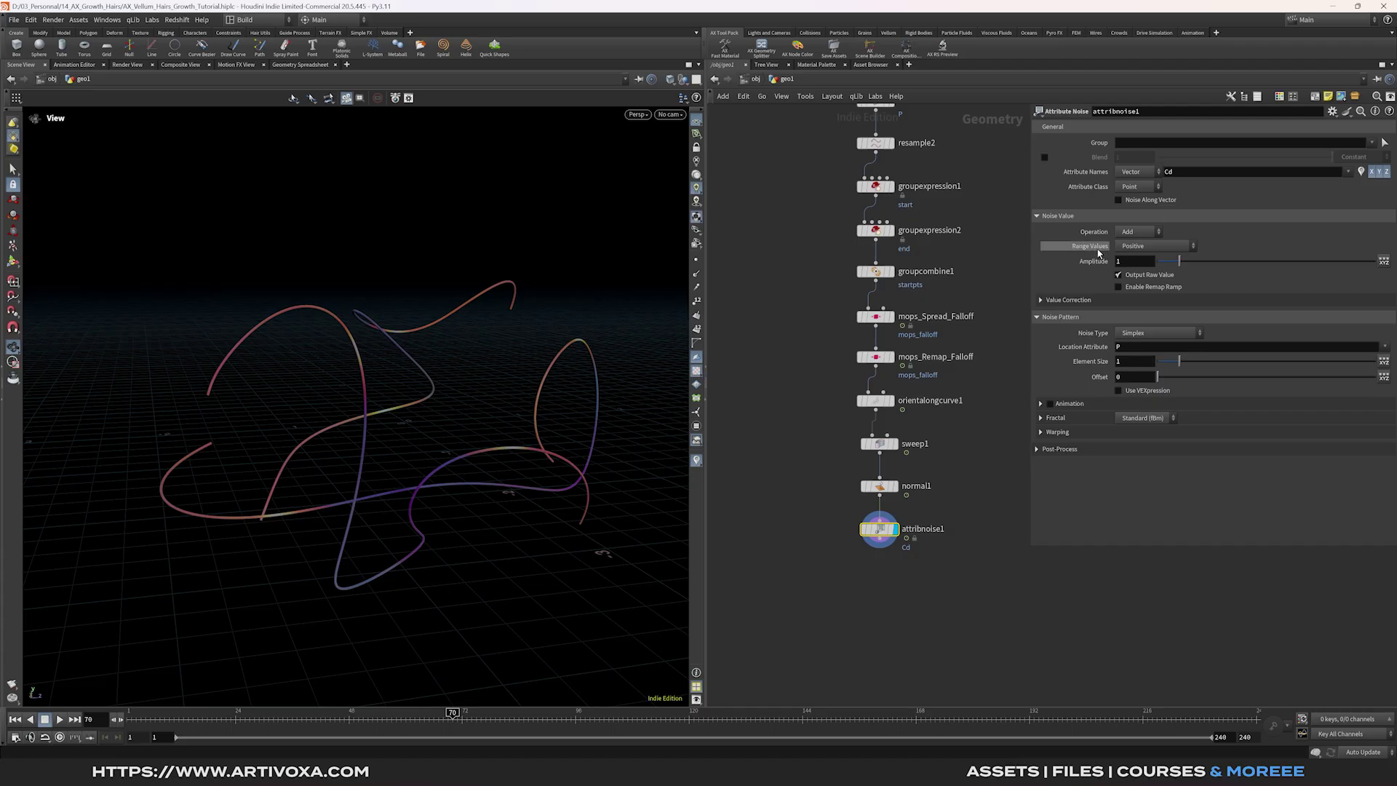
click(1140, 248)
click(1153, 270)
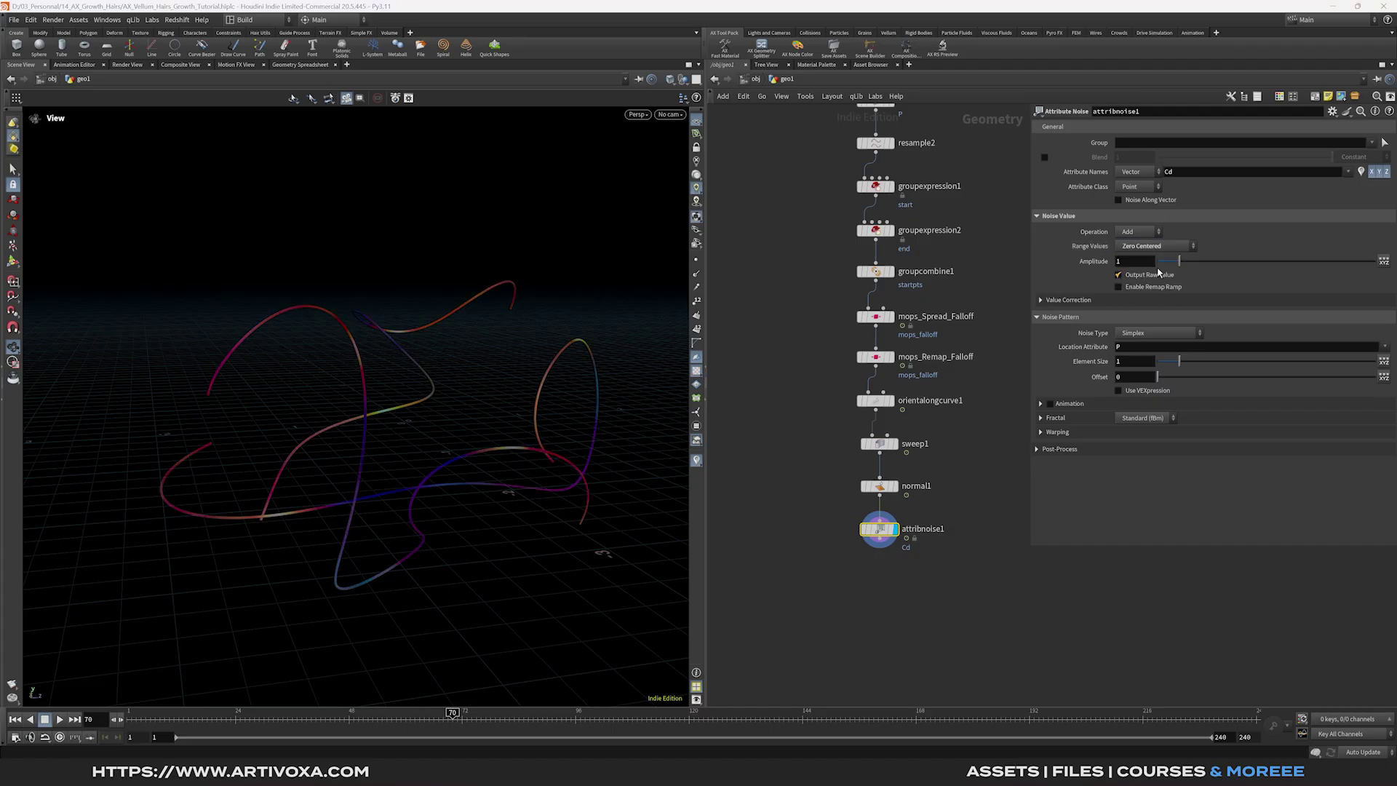
double_click(1133, 262)
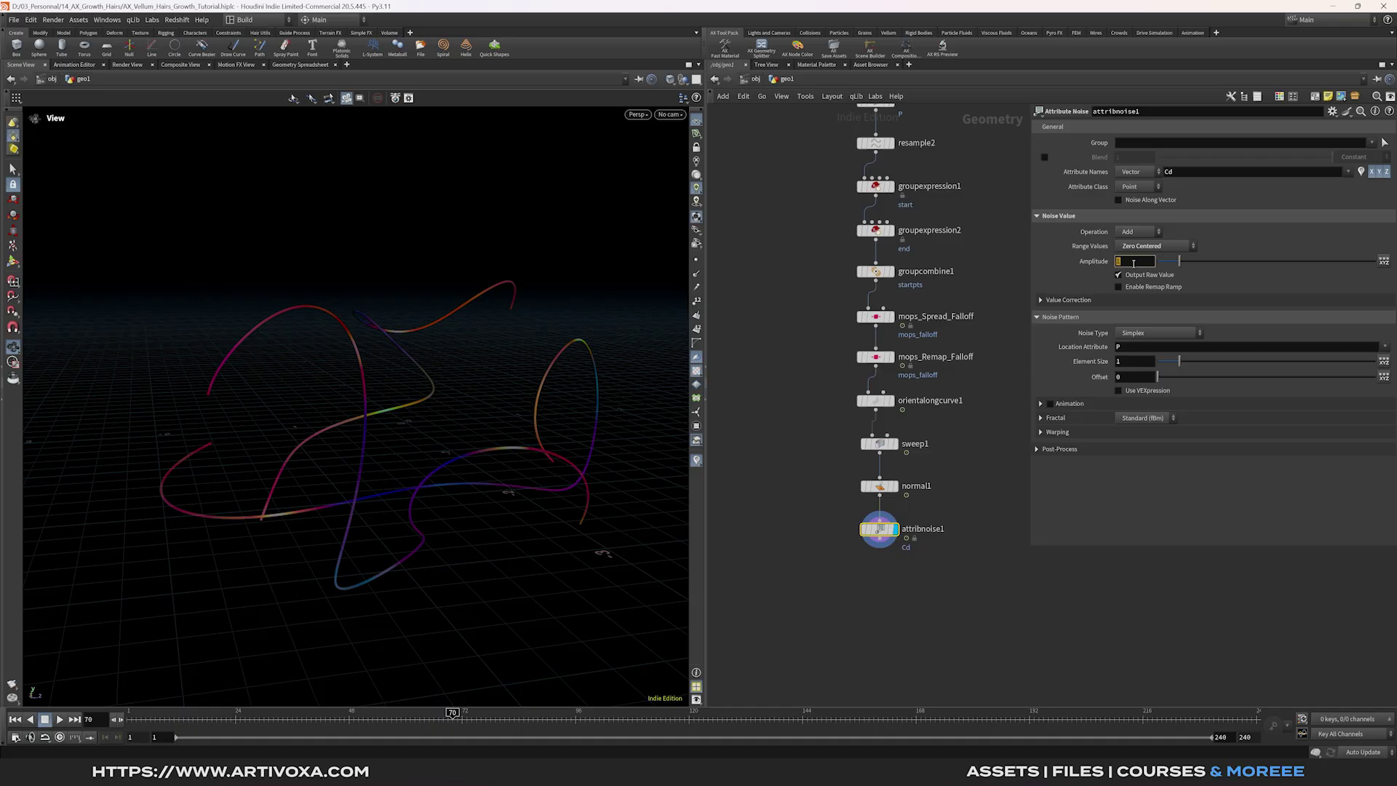
text(3.5)
key(Return)
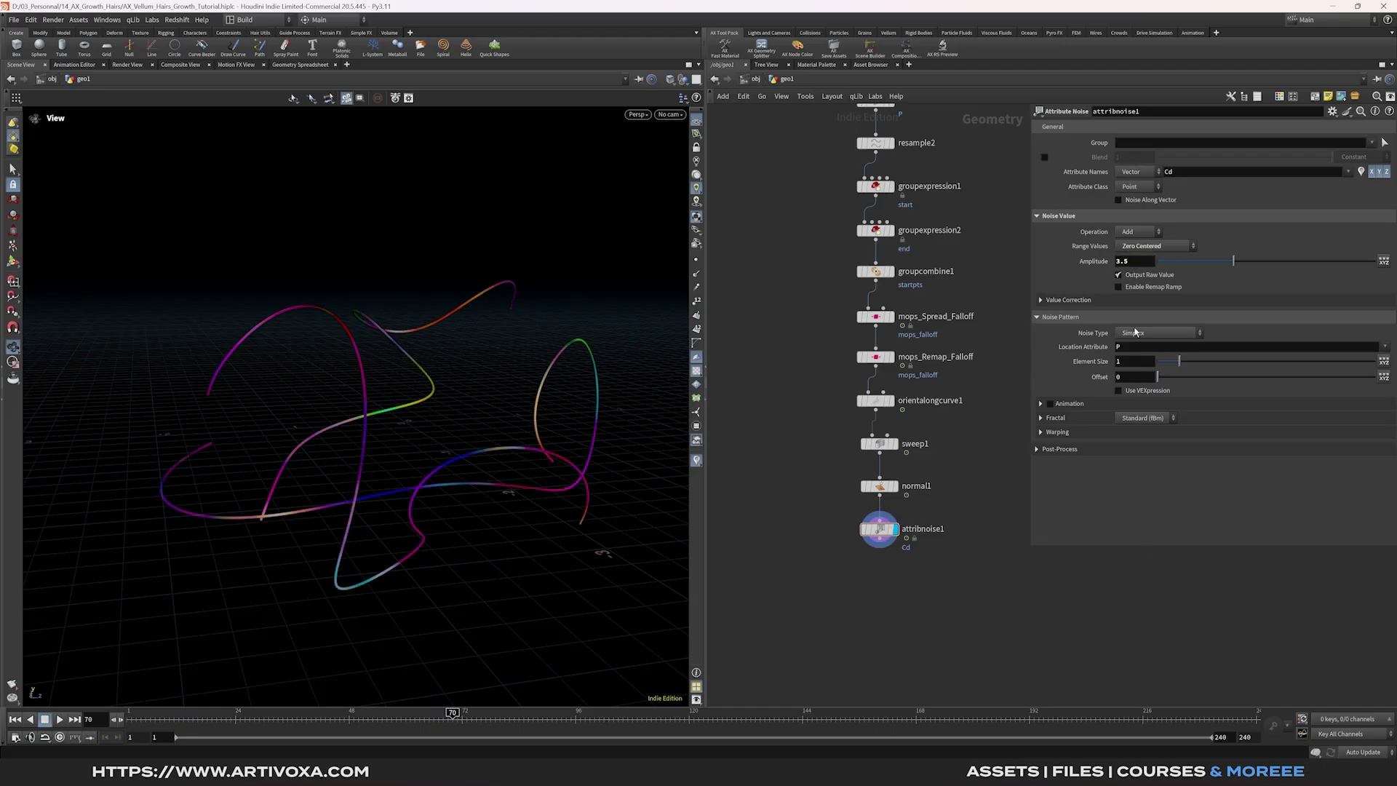
Give the noise element size 1.42, offset 6.9 and fractal roughness 0.4.
double_click(1133, 362)
text(1.42)
key(Return)
double_click(1132, 377)
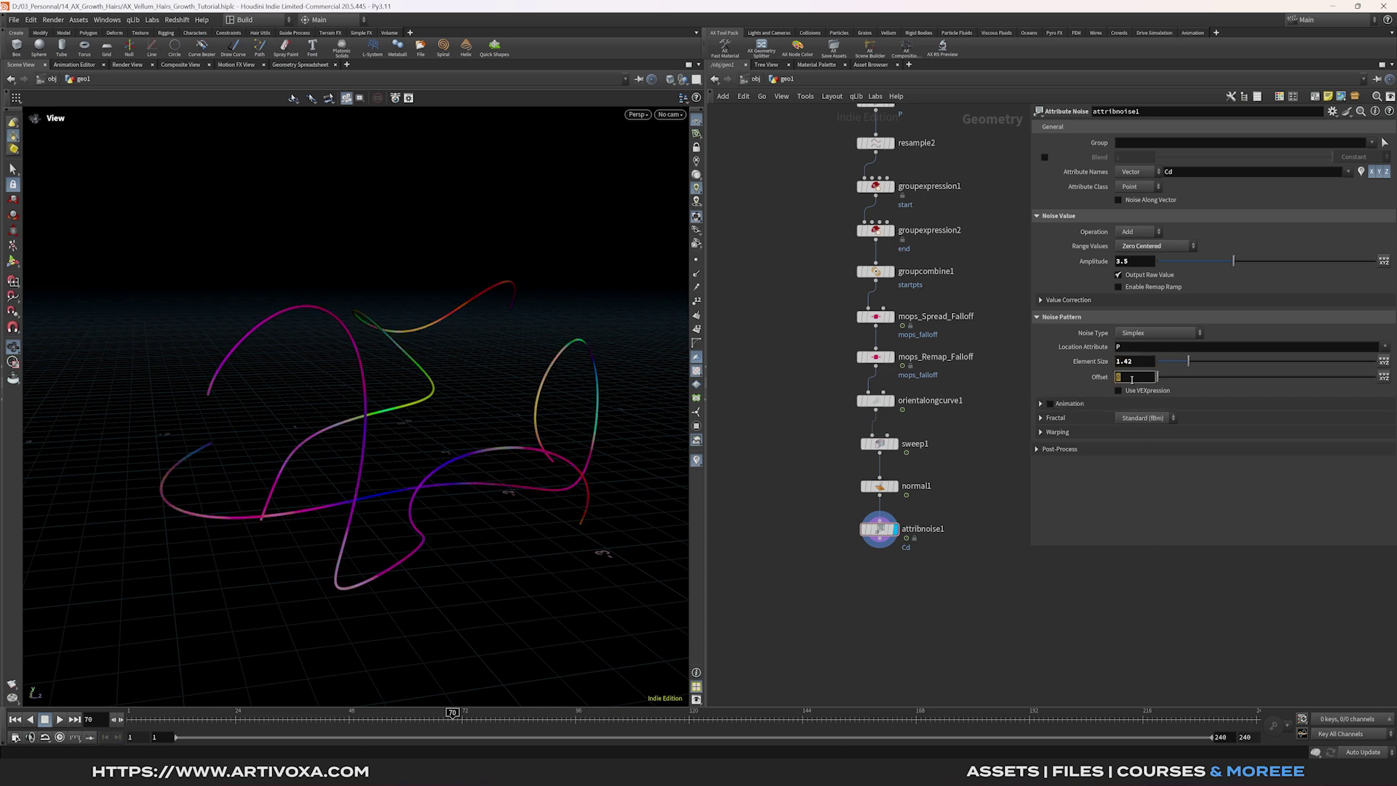
key(Return)
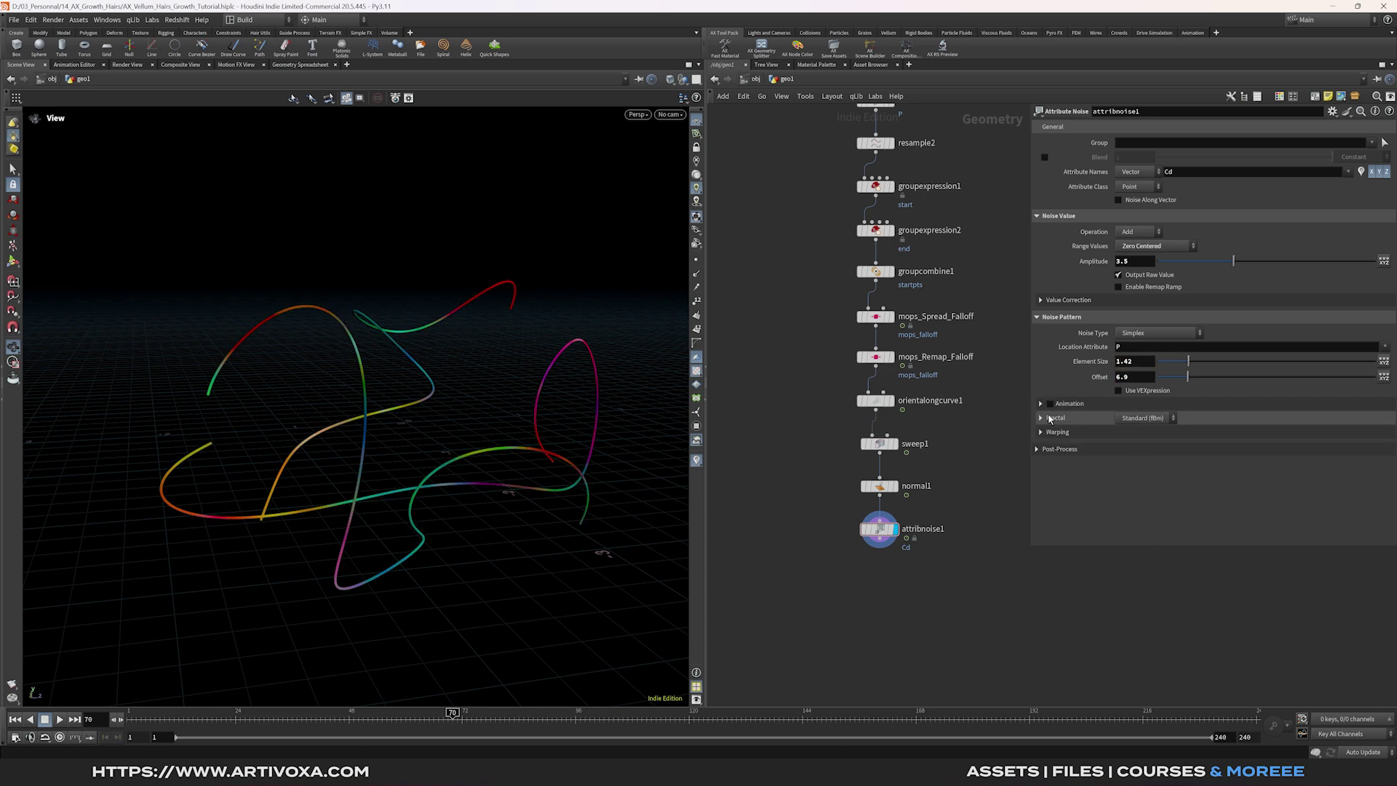
click(1042, 418)
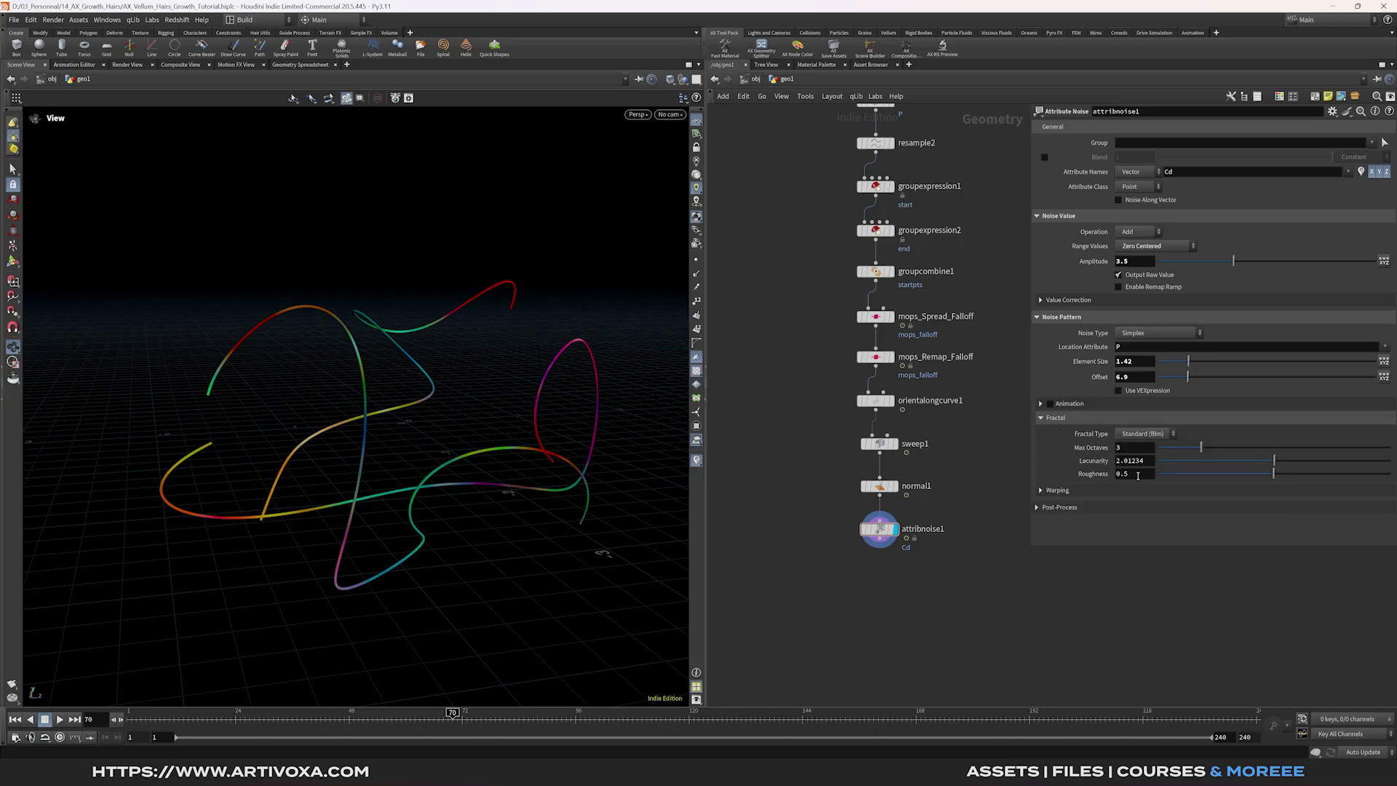
text(4)
key(Return)
Add a Hair Generate node after the noise.
middle_drag(881, 548, 868, 457)
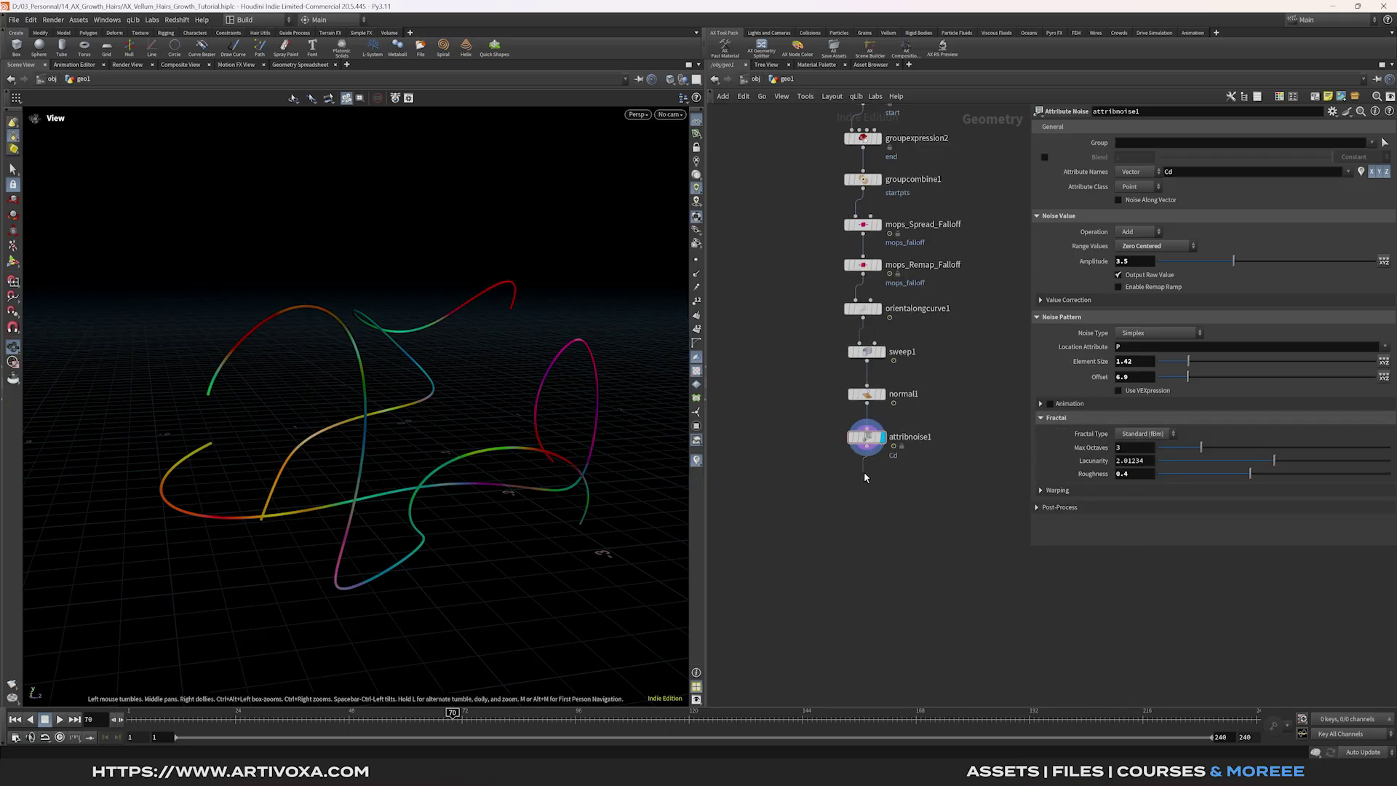
key(Tab)
text(hair g)
key(Return)
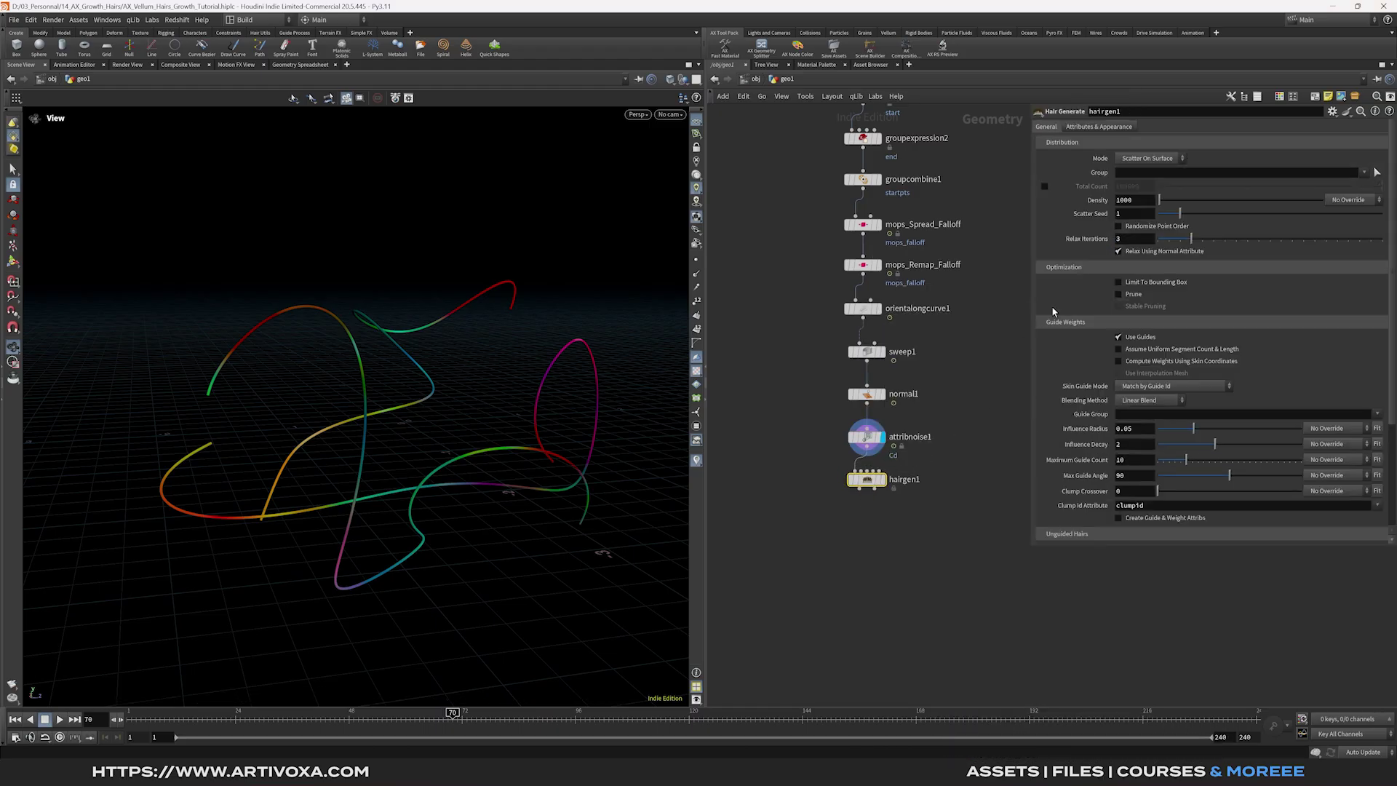
Display hairgen1 at the first frame and set its hair density to 20000.
click(898, 470)
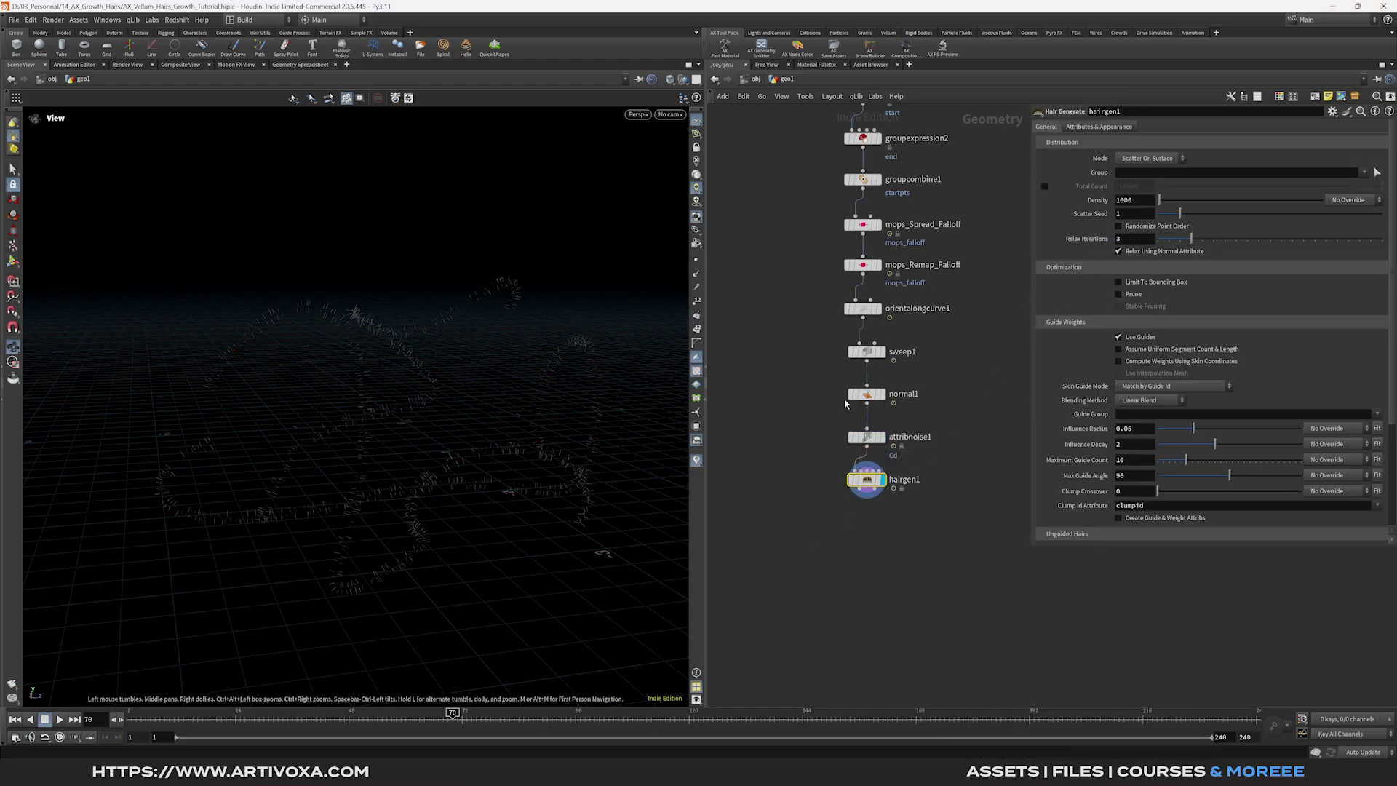
key(ctrl+Left)
double_click(1148, 201)
text(20000)
key(Return)
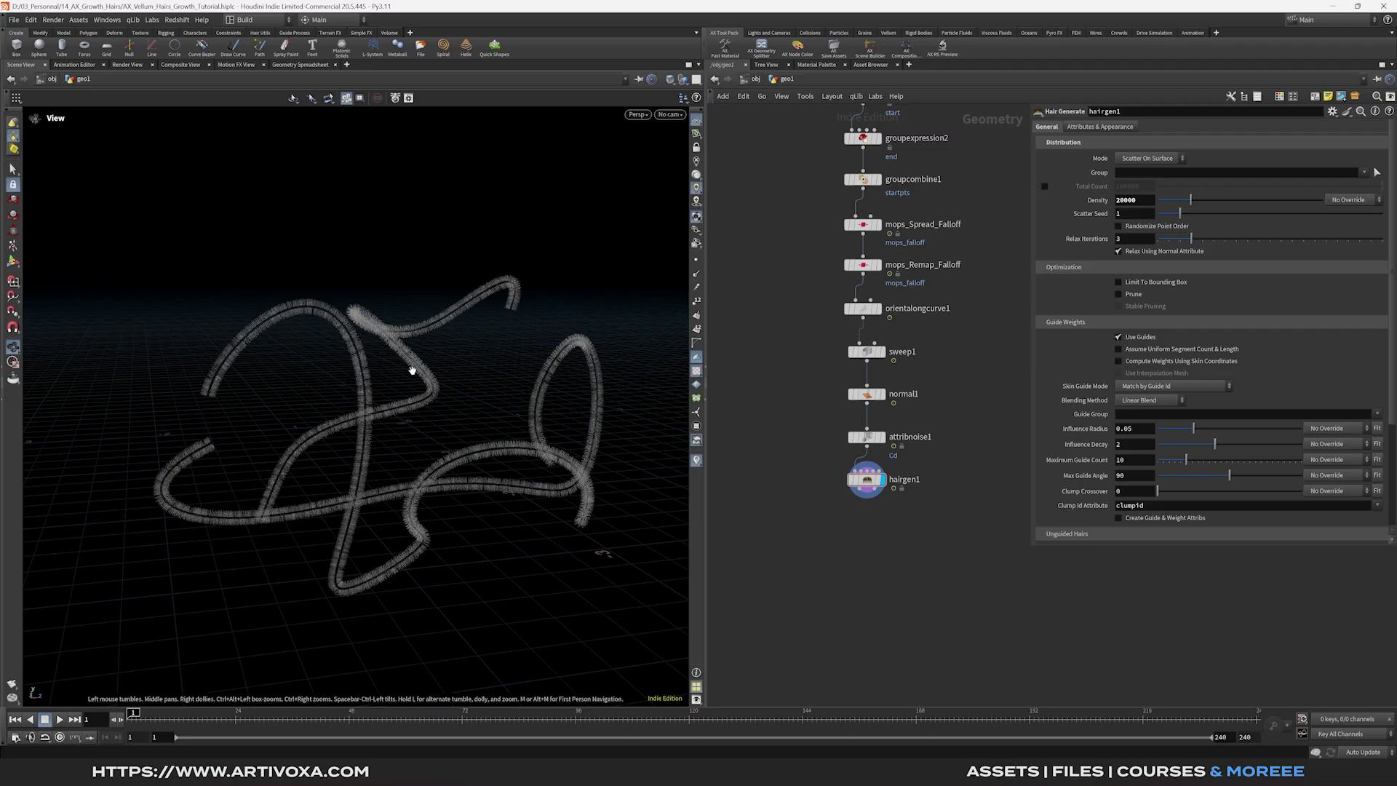
Expand Unguided Hairs and start entering a new hair Length value.
click(1117, 534)
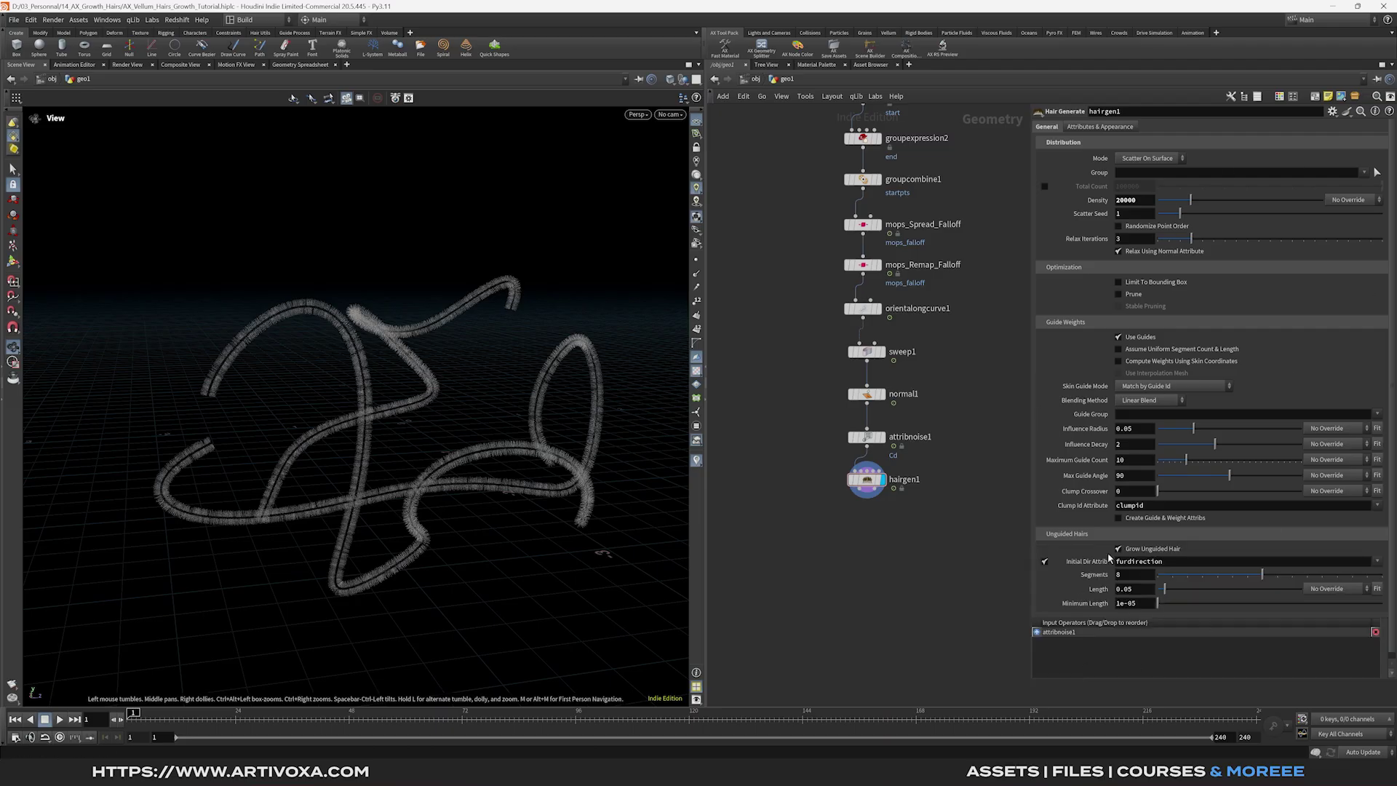
double_click(1136, 590)
text(0)
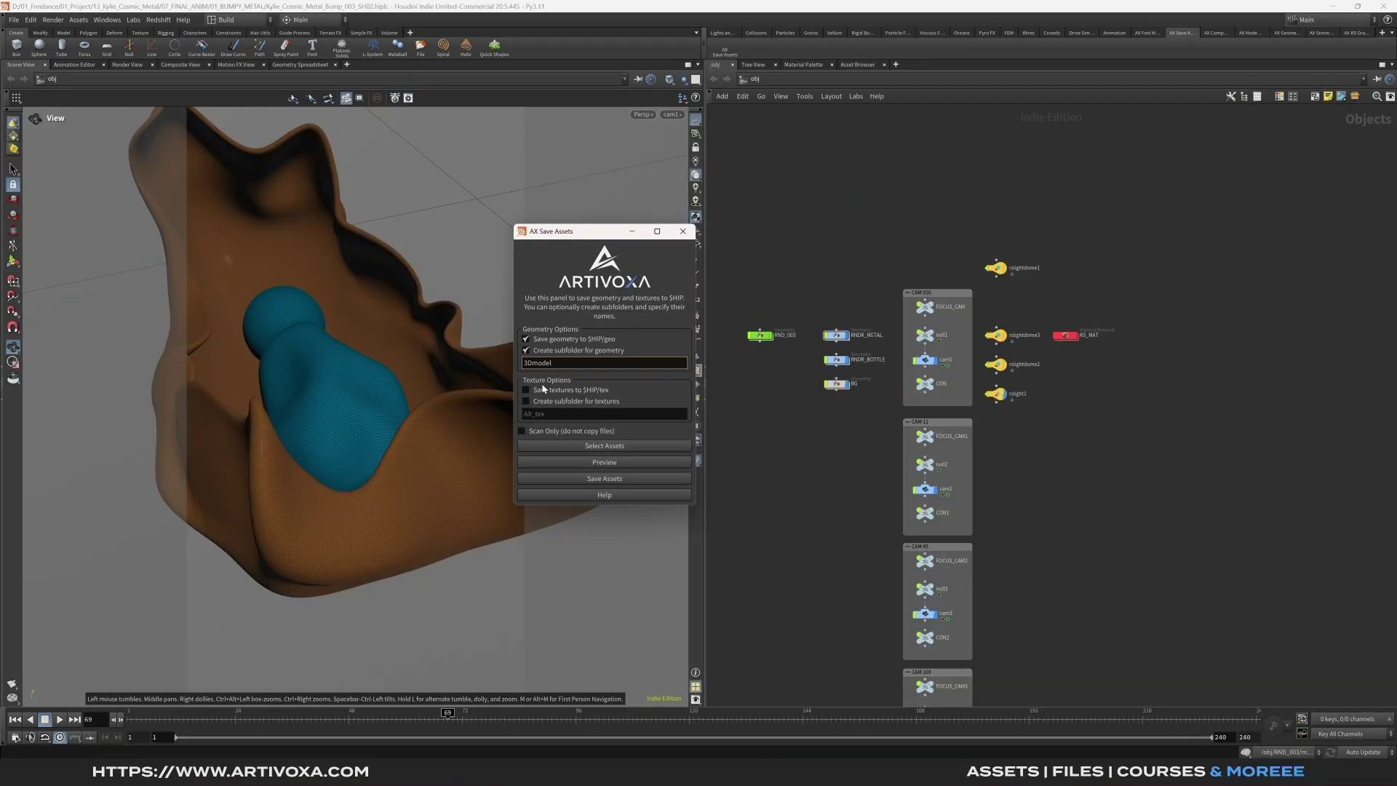
click(543, 389)
click(545, 401)
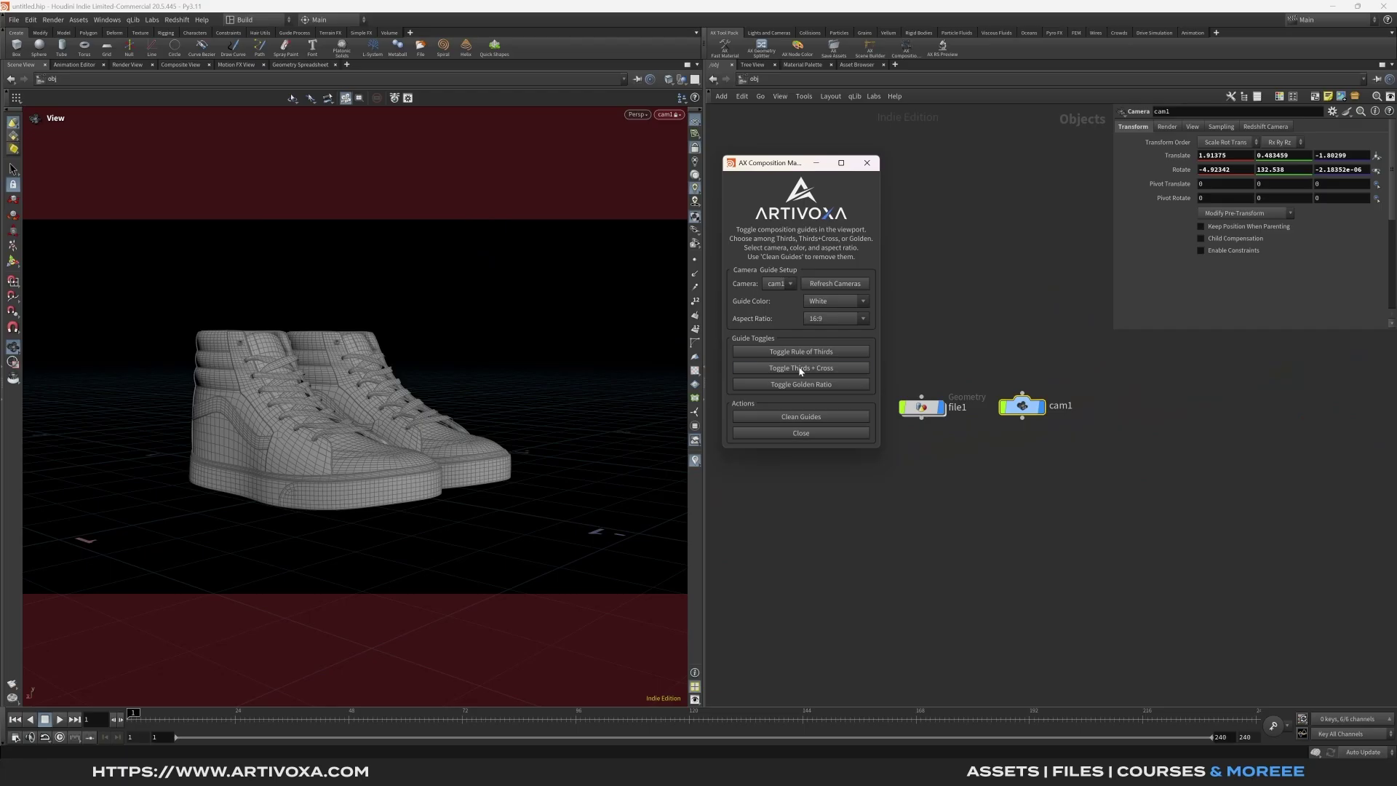
click(801, 369)
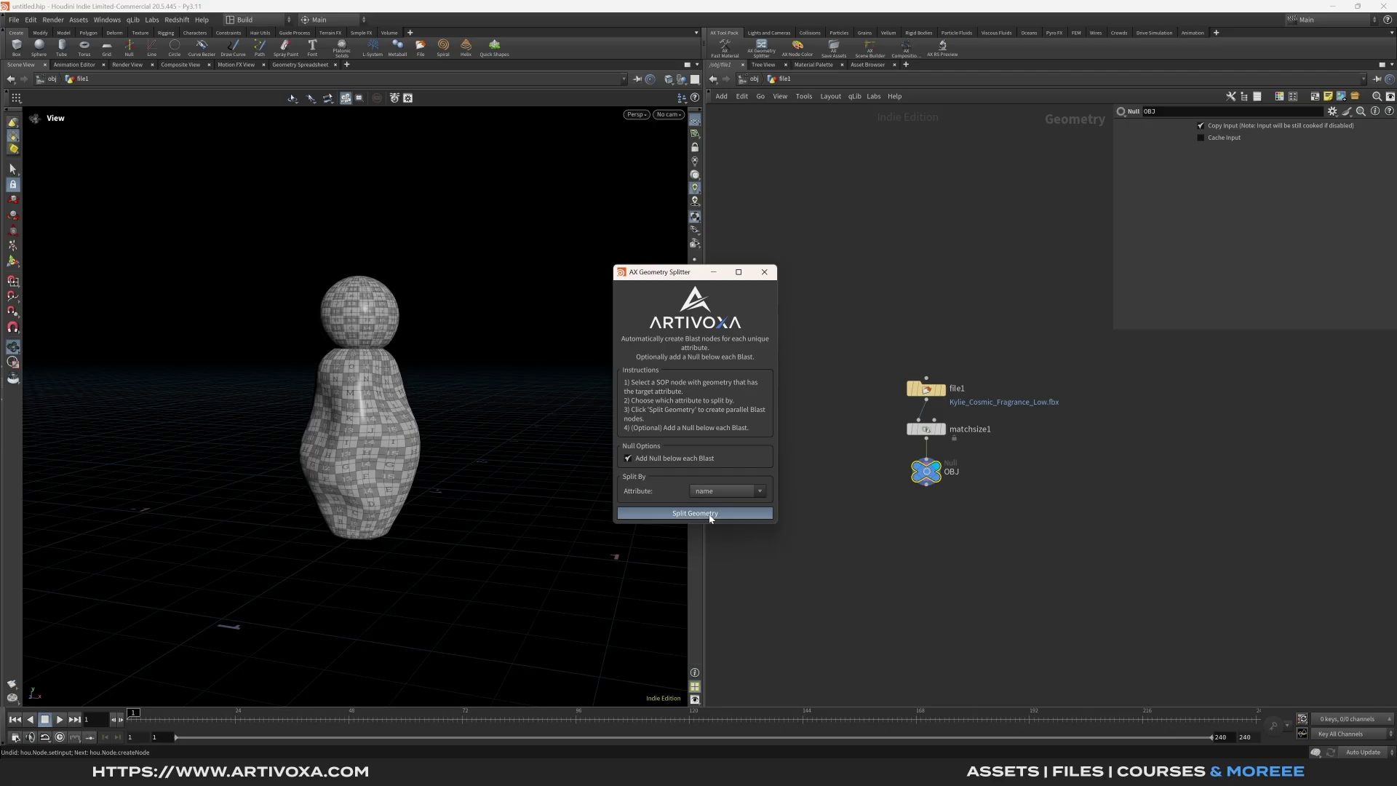
click(711, 514)
drag(738, 461, 990, 380)
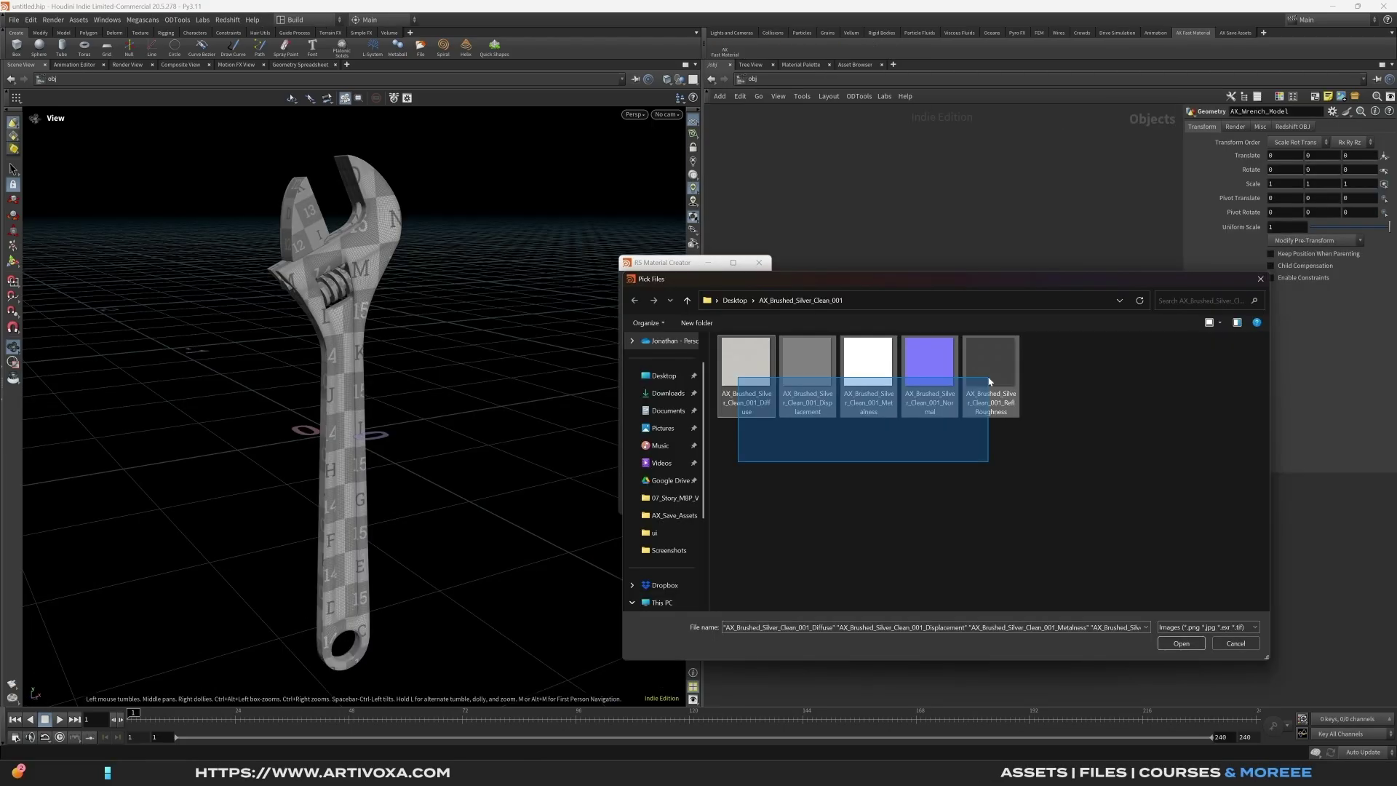
click(1181, 643)
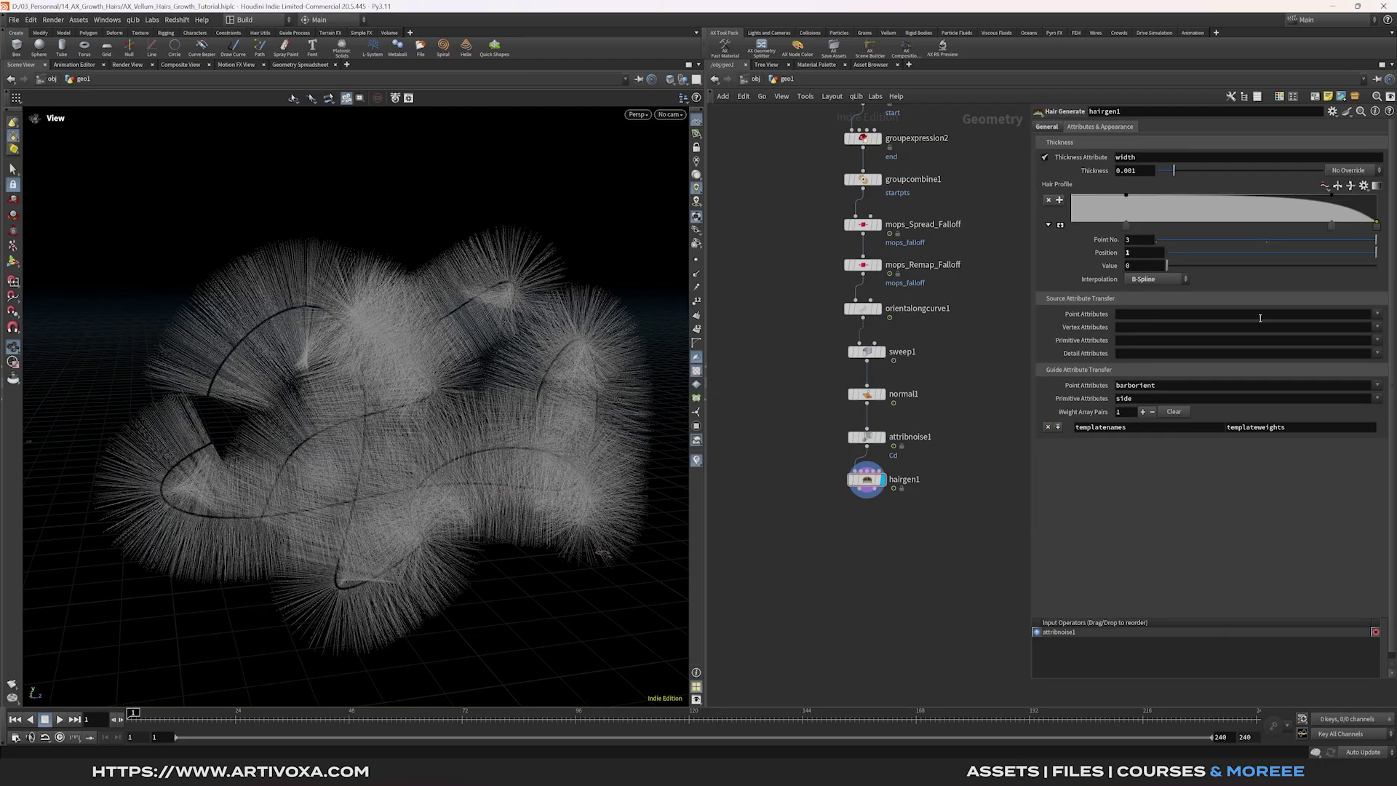
Pick mops_falloff in hairgen1's source Point Attributes transfer list.
click(1378, 314)
click(1377, 320)
click(1378, 317)
Transfer a second curve attribute to the hair and add a Group Expression after hairgen1.
click(1366, 355)
key(Tab)
text(group ex)
key(Down)
key(Return)
click(871, 463)
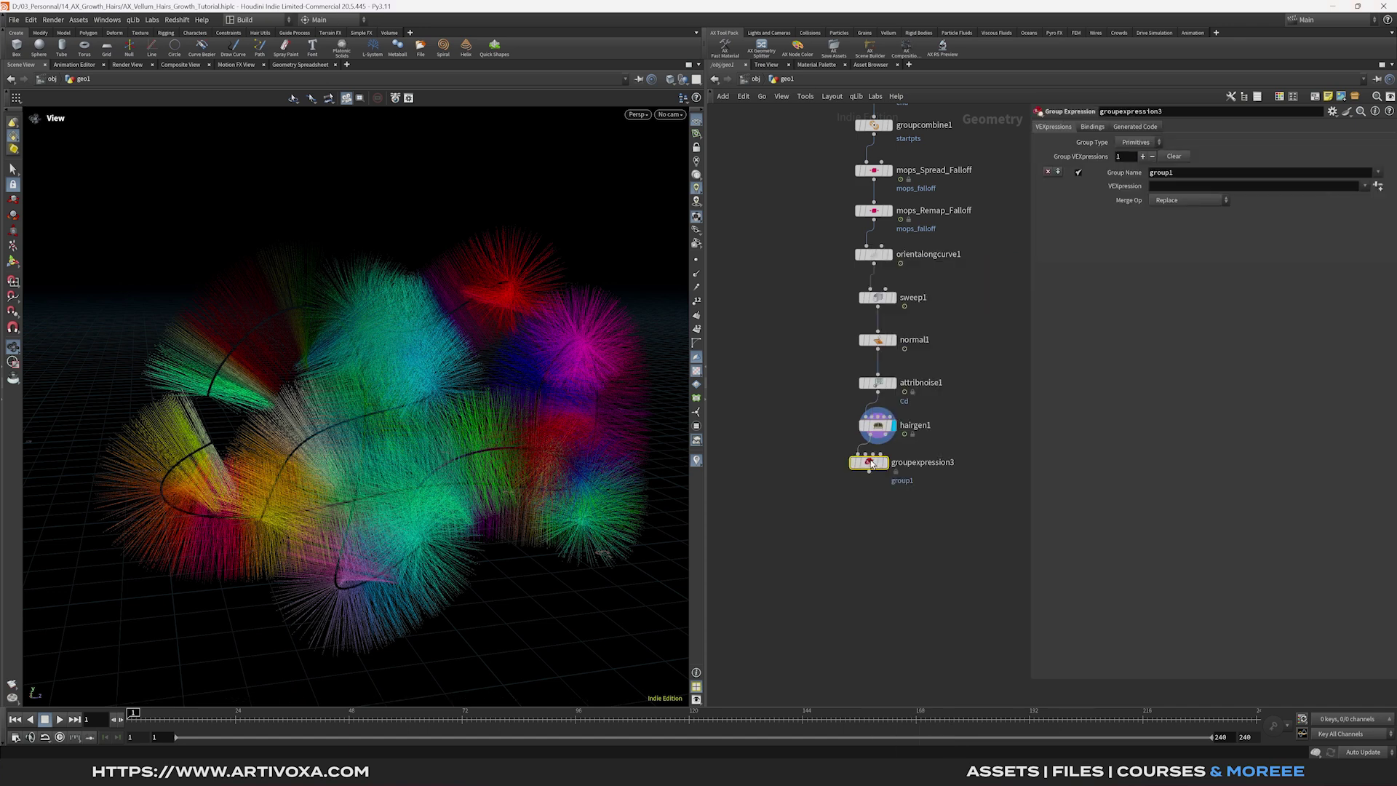
click(880, 467)
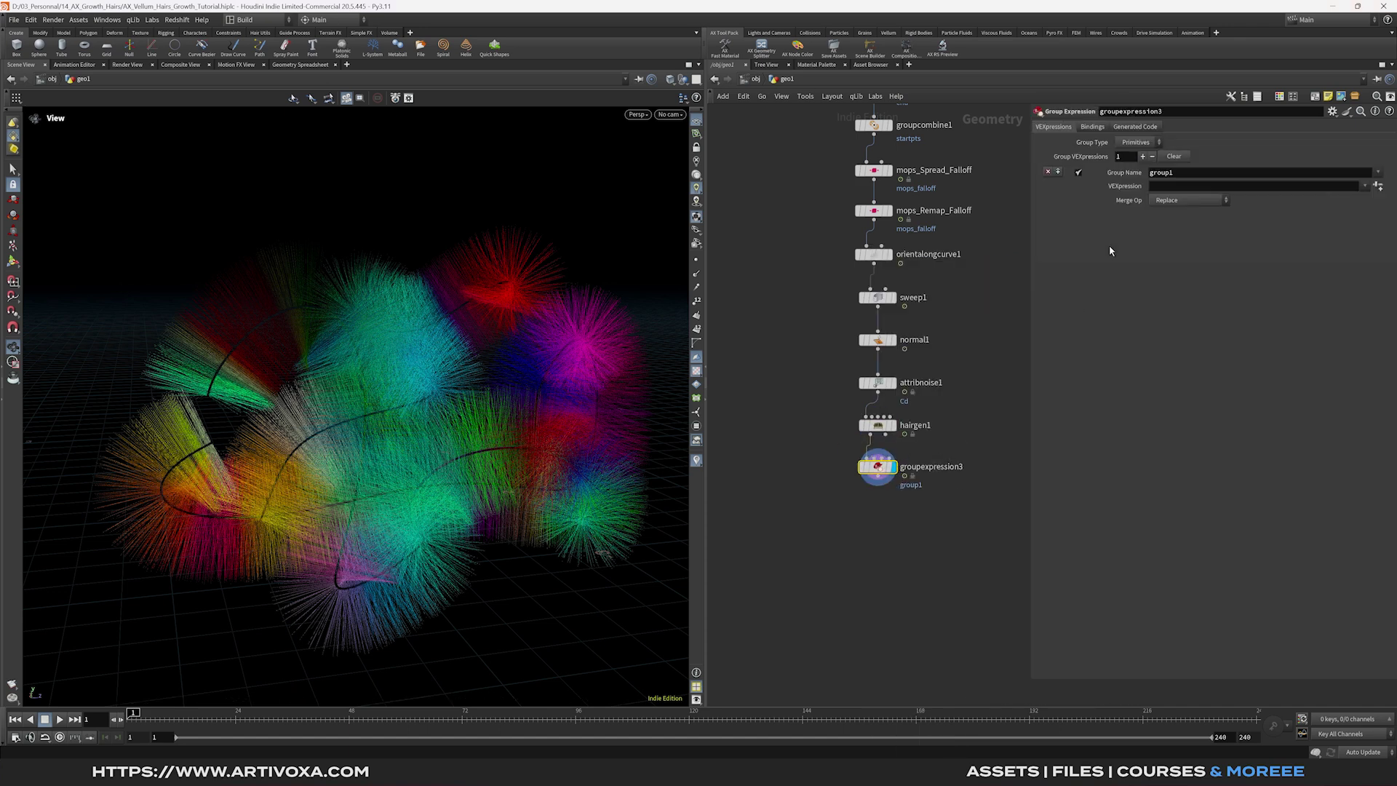
click(1142, 146)
click(1134, 136)
double_click(1195, 173)
text(pinpts)
key(Return)
click(1368, 190)
click(1285, 407)
scroll(365, 359, up, 10)
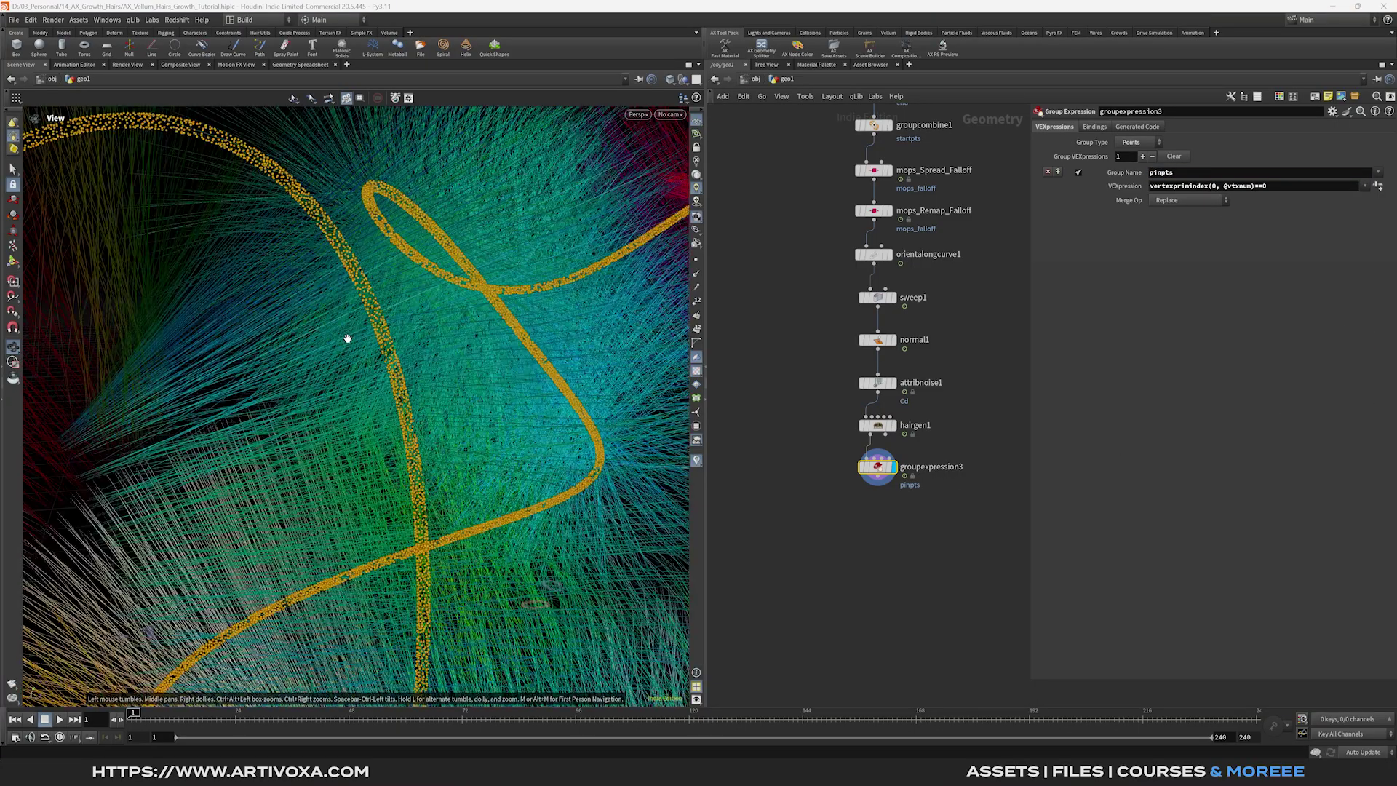
scroll(479, 300, down, 10)
drag(479, 300, 374, 320)
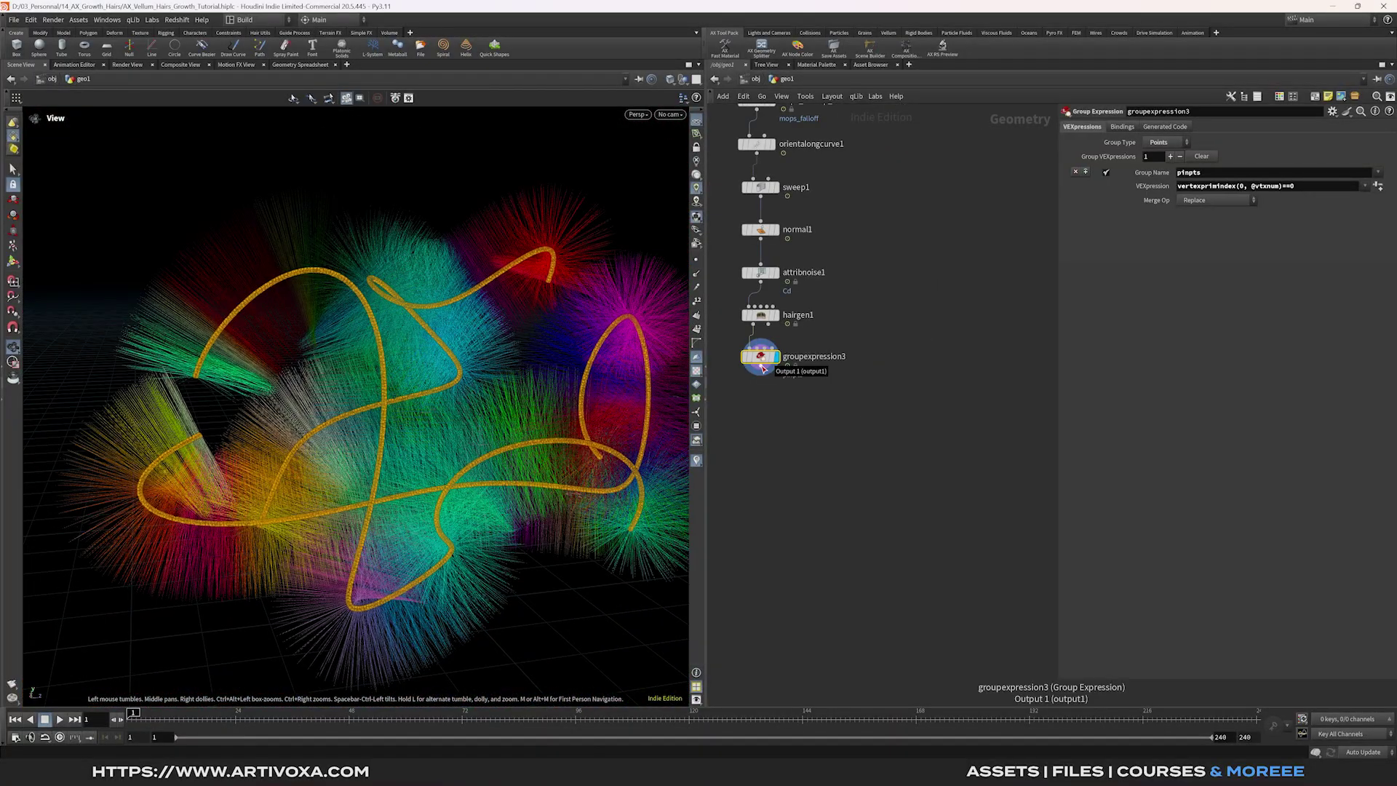
Branch an Attribute Promote from groupexpression3, promoting primitive mops_falloff and Cd.
click(762, 367)
key(Tab)
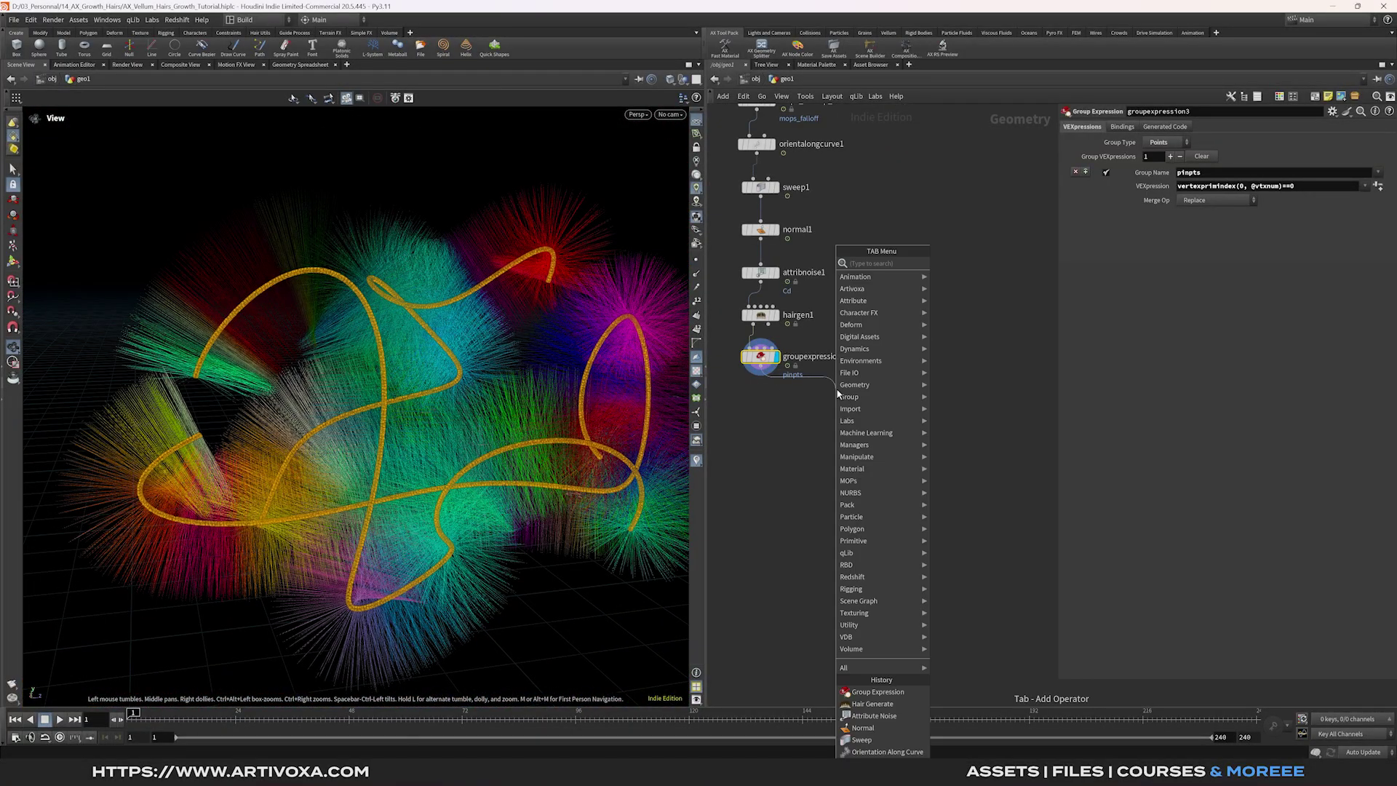
text(attribpro)
key(Return)
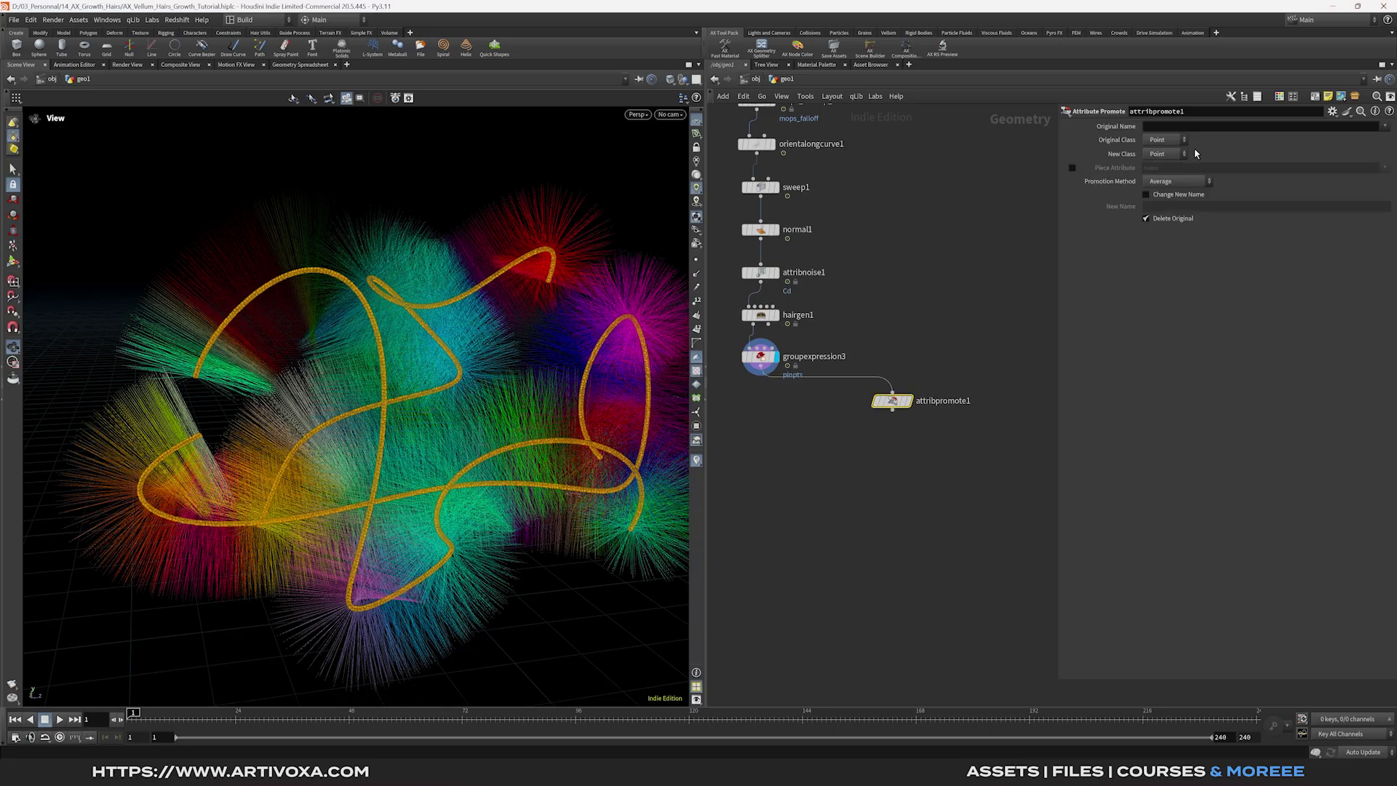
click(1174, 145)
click(1167, 155)
click(1385, 126)
click(1365, 162)
click(1385, 126)
click(1374, 144)
Add a Null after the promote named OUT_ATTRIBS.
key(Tab)
text(null)
key(Return)
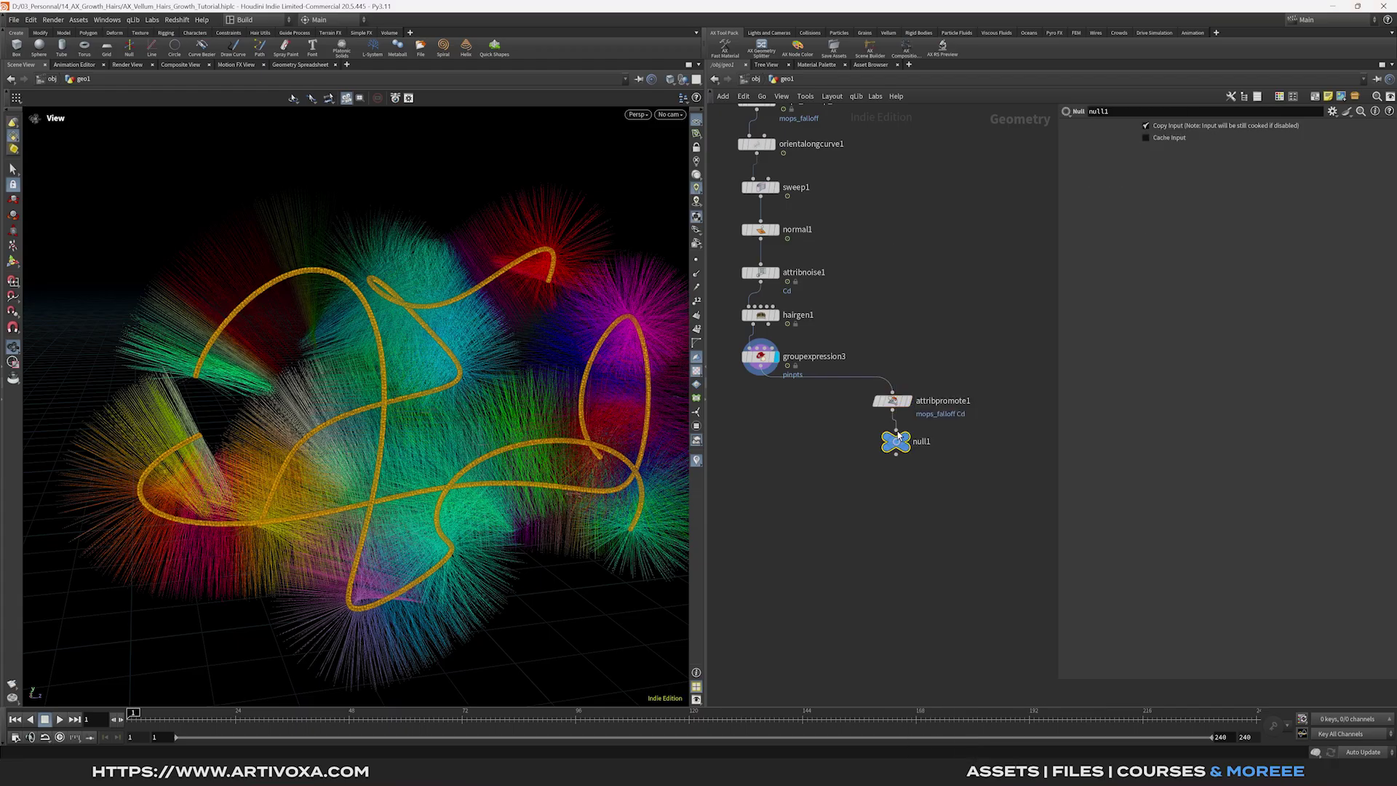
click(896, 448)
double_click(920, 451)
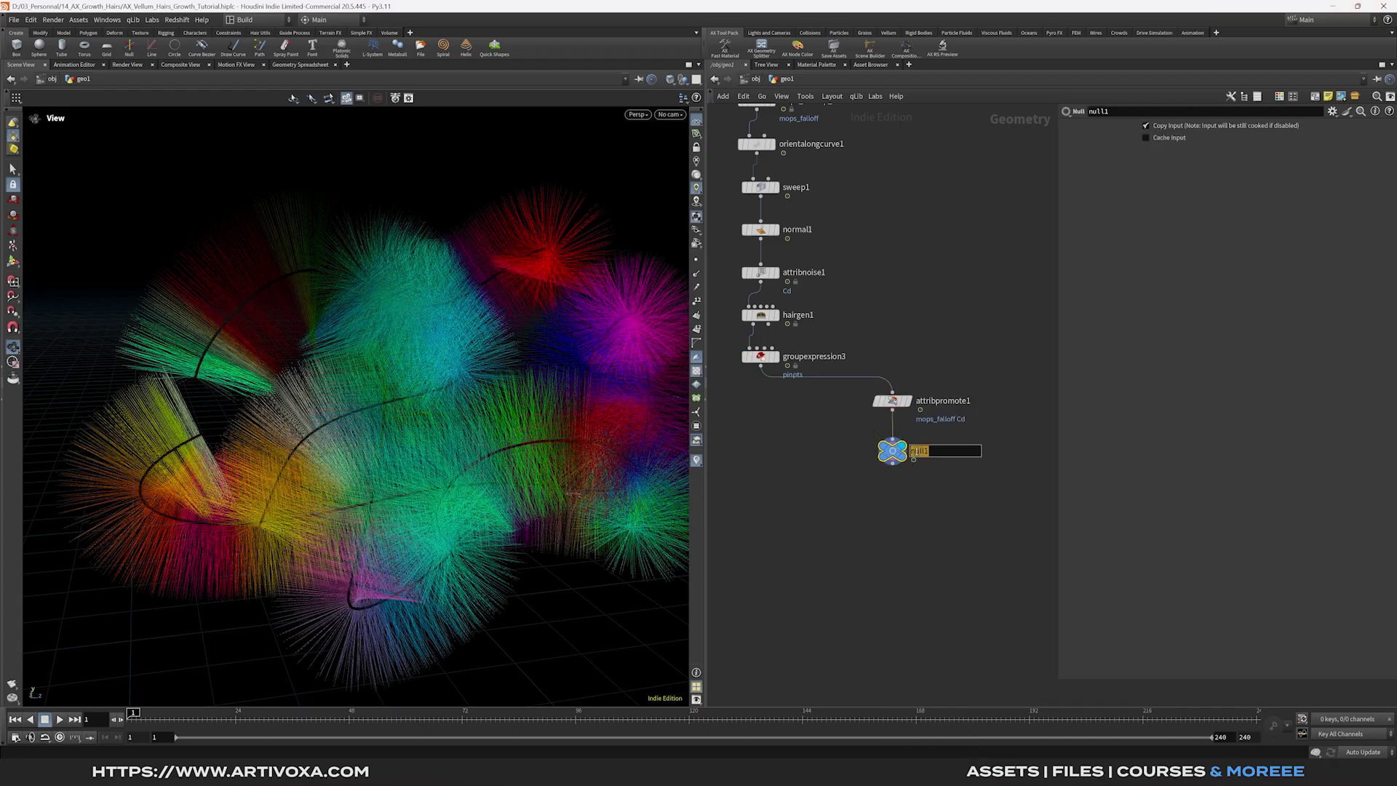
text(OUT_ATTRIBS)
key(Return)
middle_drag(771, 423, 853, 429)
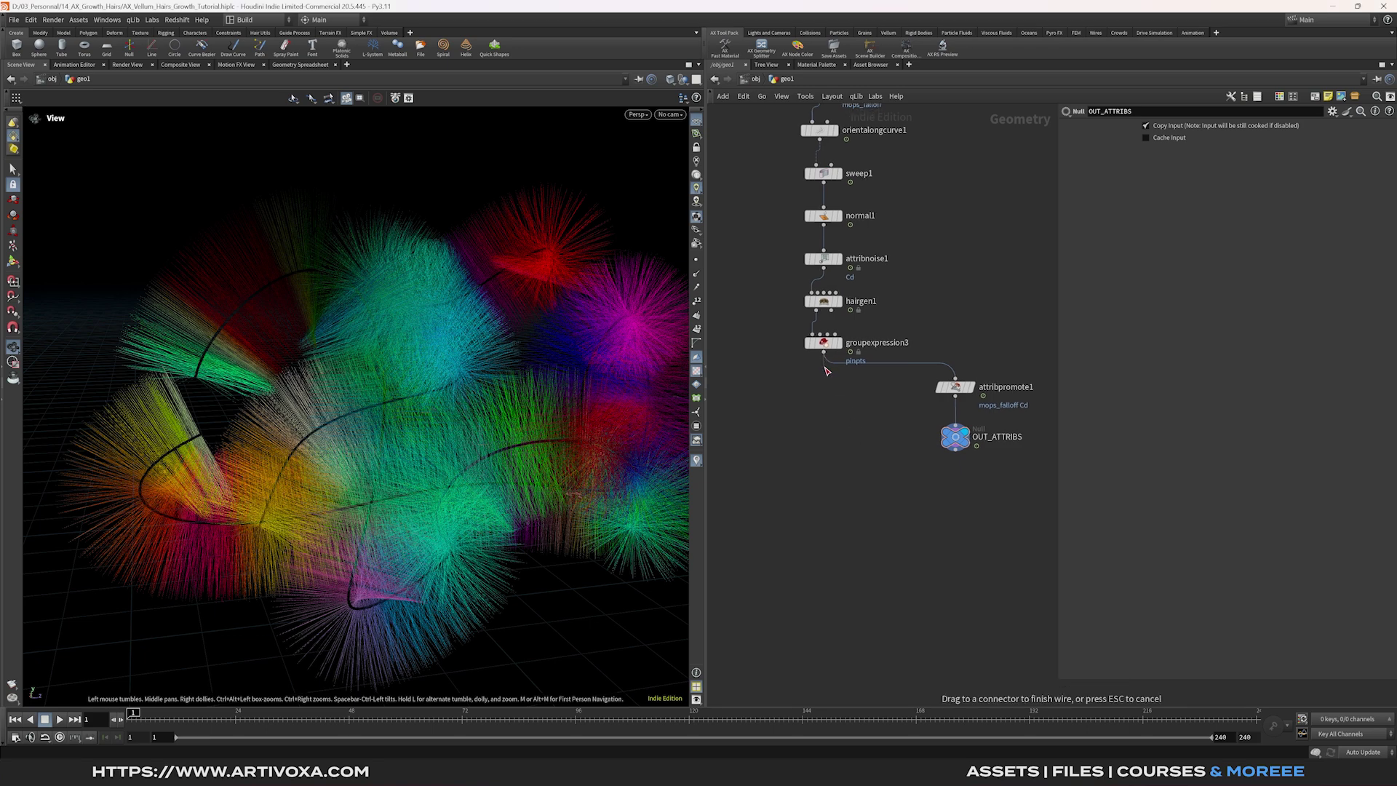
key(Tab)
Add a Vellum Constraints node pinning the hairs at the pinpts group.
text(vellum co)
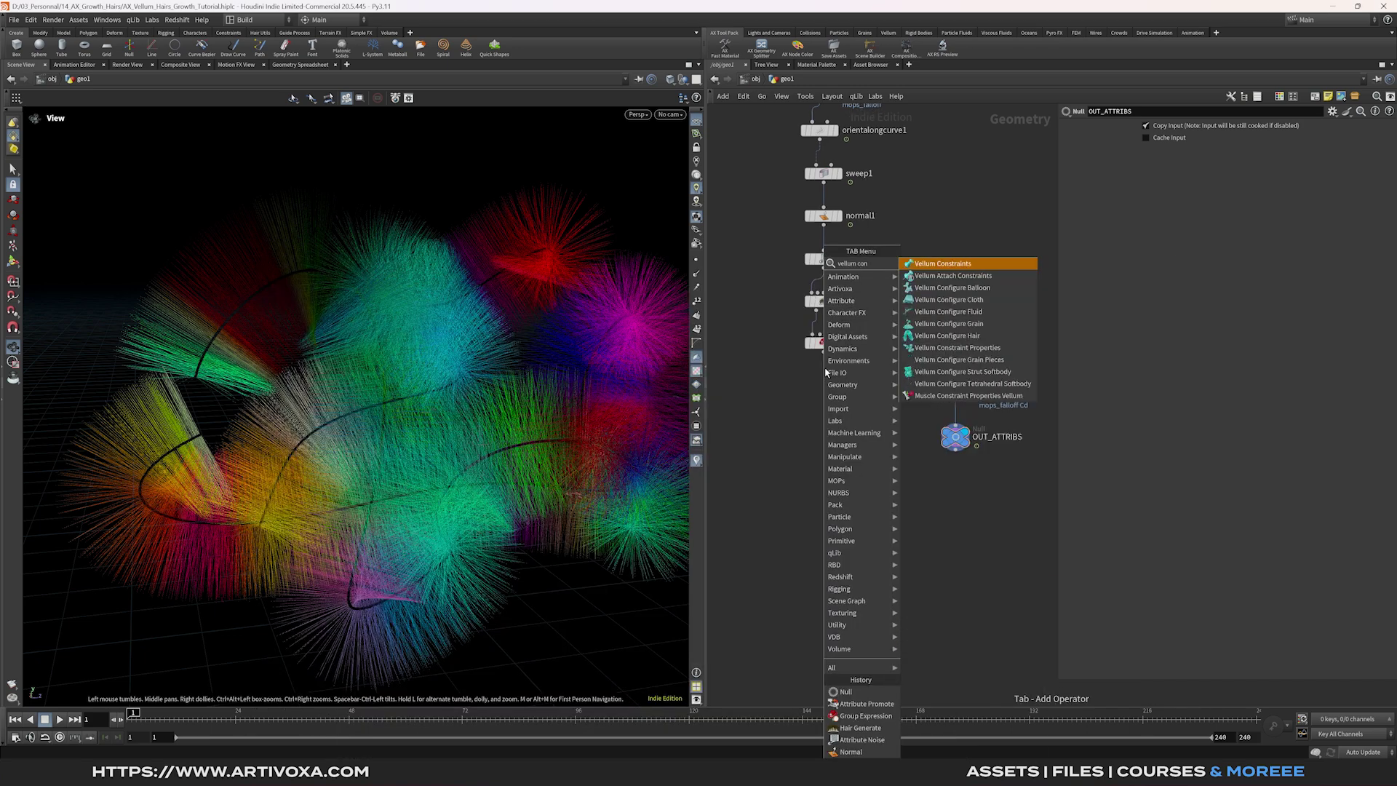
key(Return)
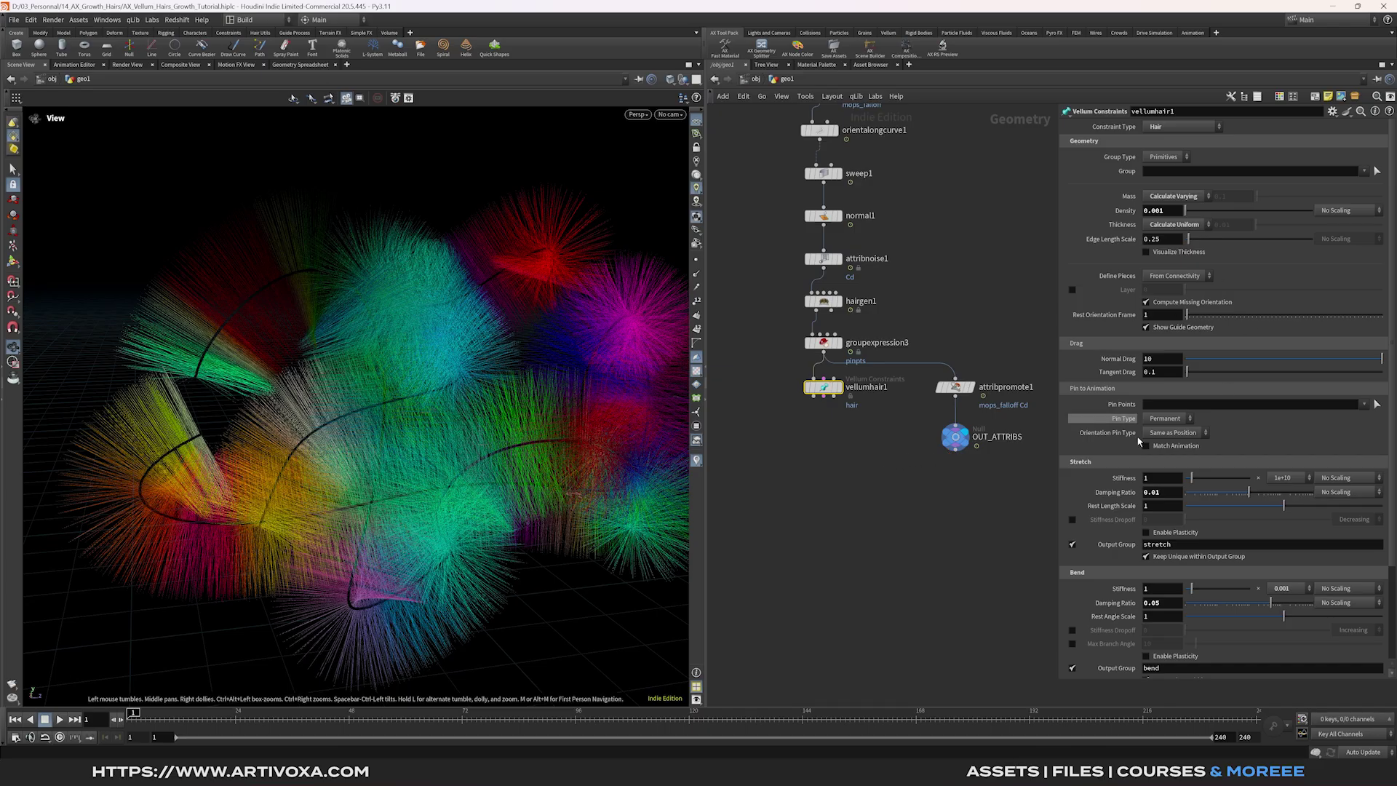
mouse_move(775, 432)
mouse_down()
mouse_move(924, 369)
mouse_move(781, 426)
mouse_up()
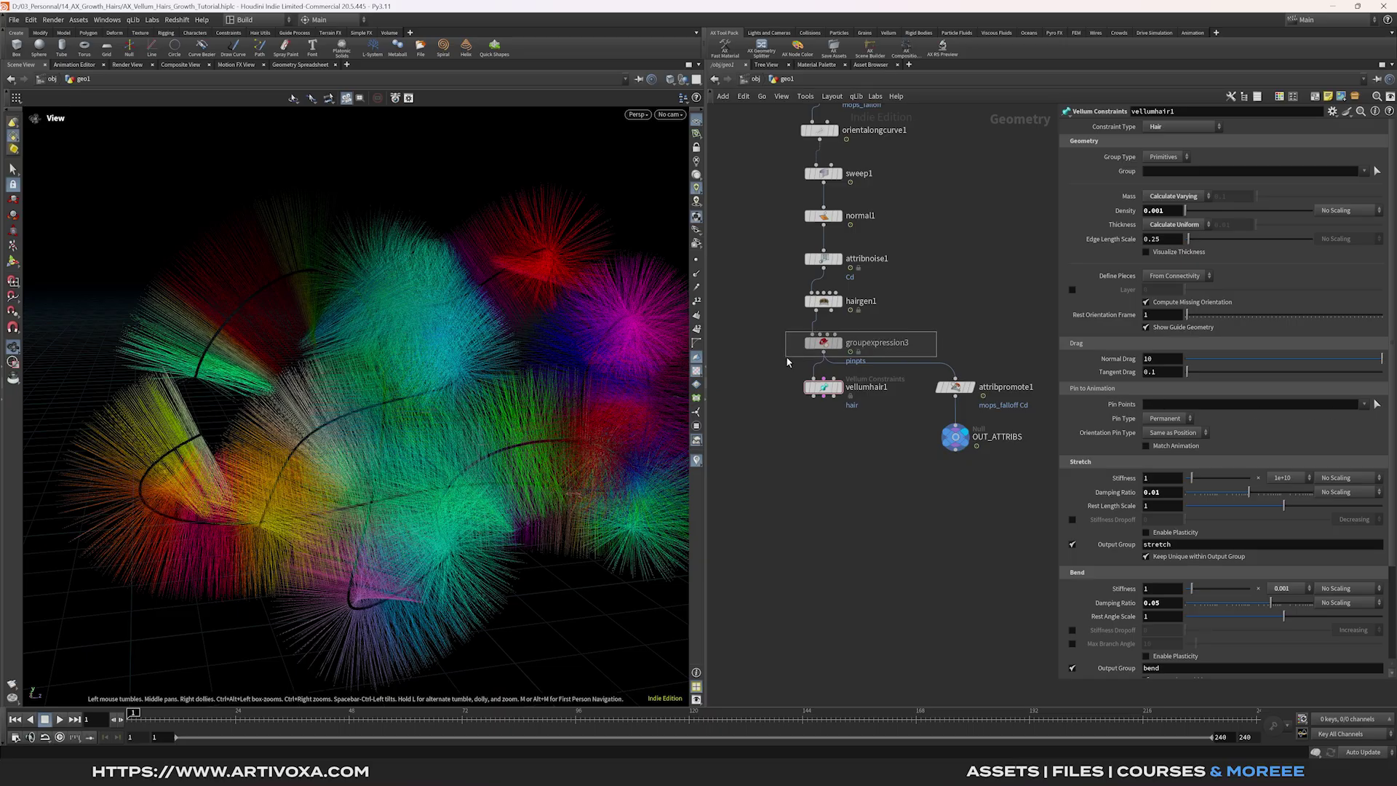
click(889, 388)
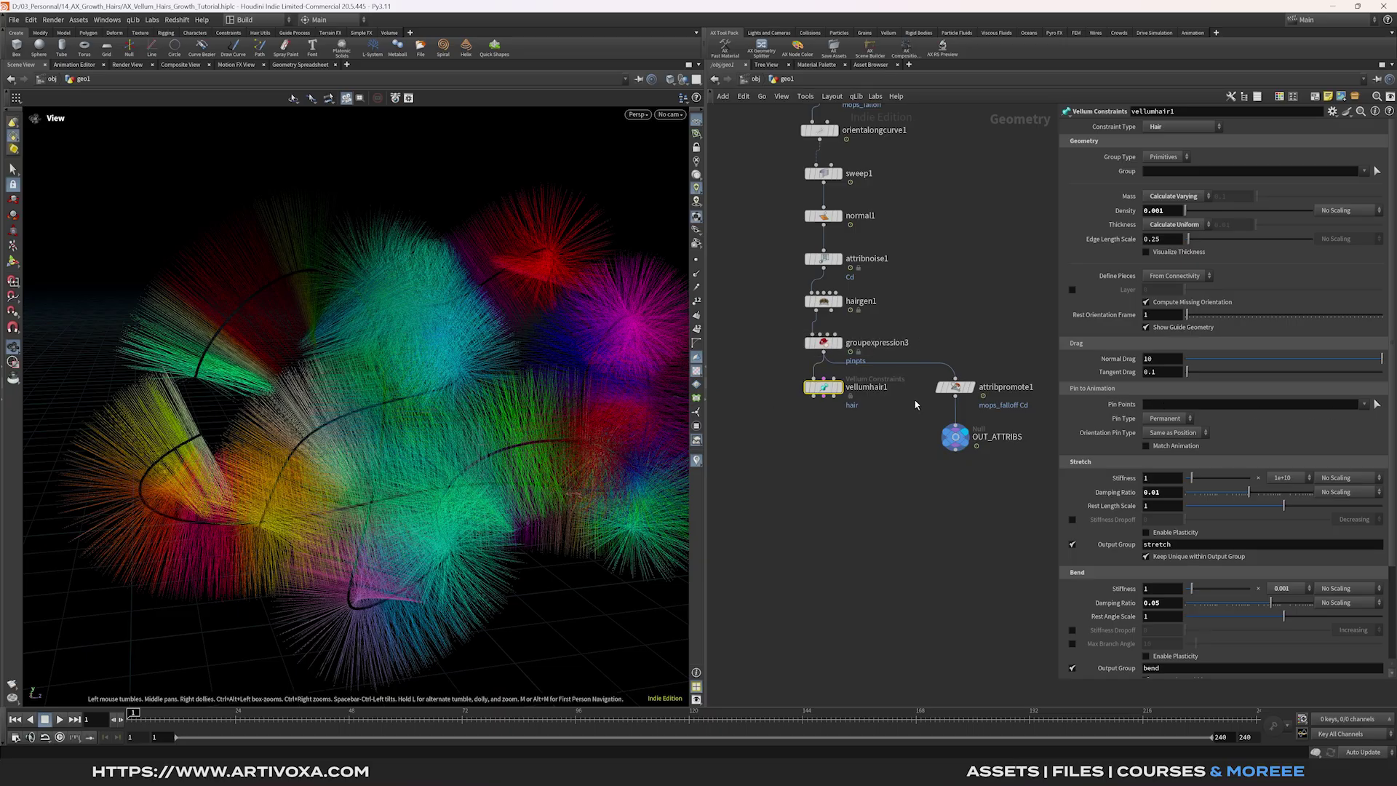
click(1365, 405)
click(1270, 430)
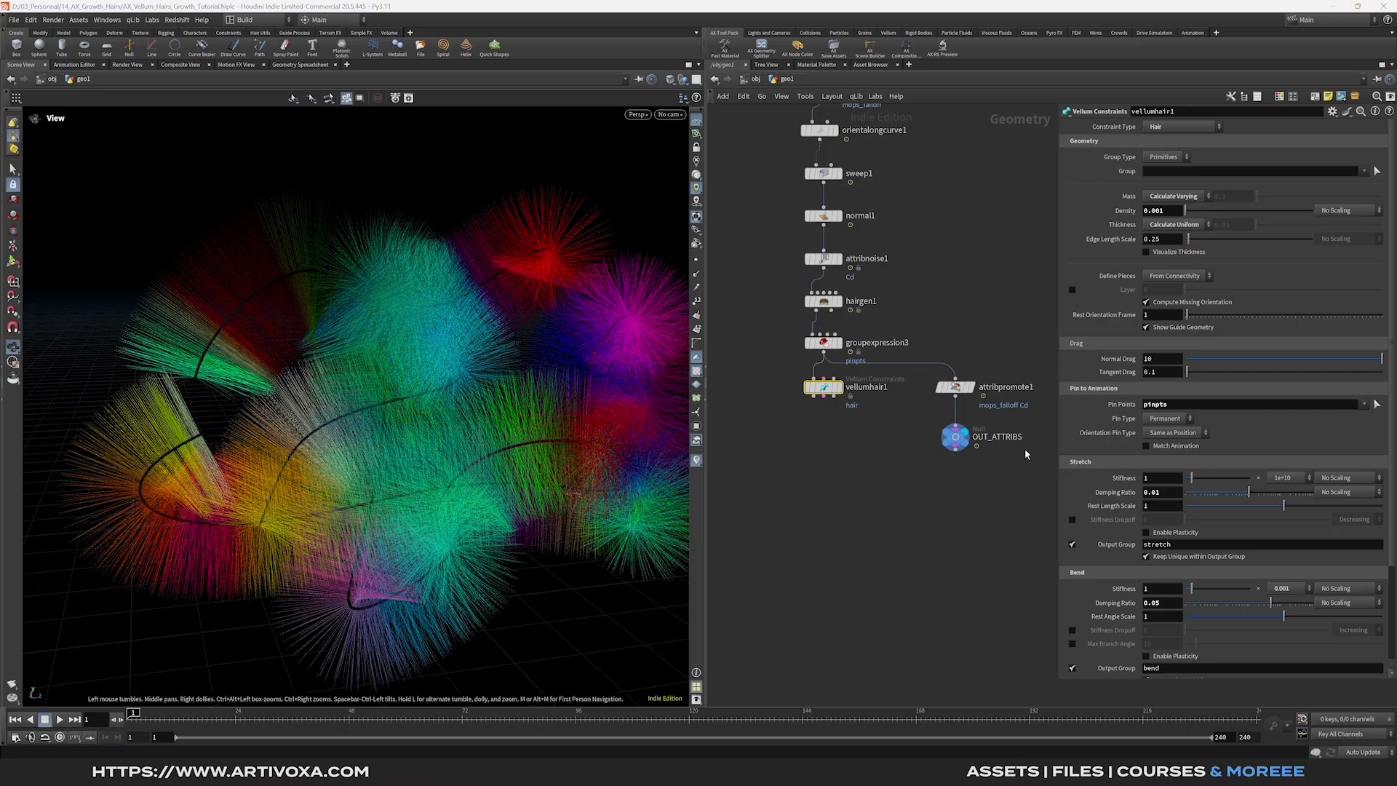
Add a Vellum Solver below the constraints and review its settings.
key(Tab)
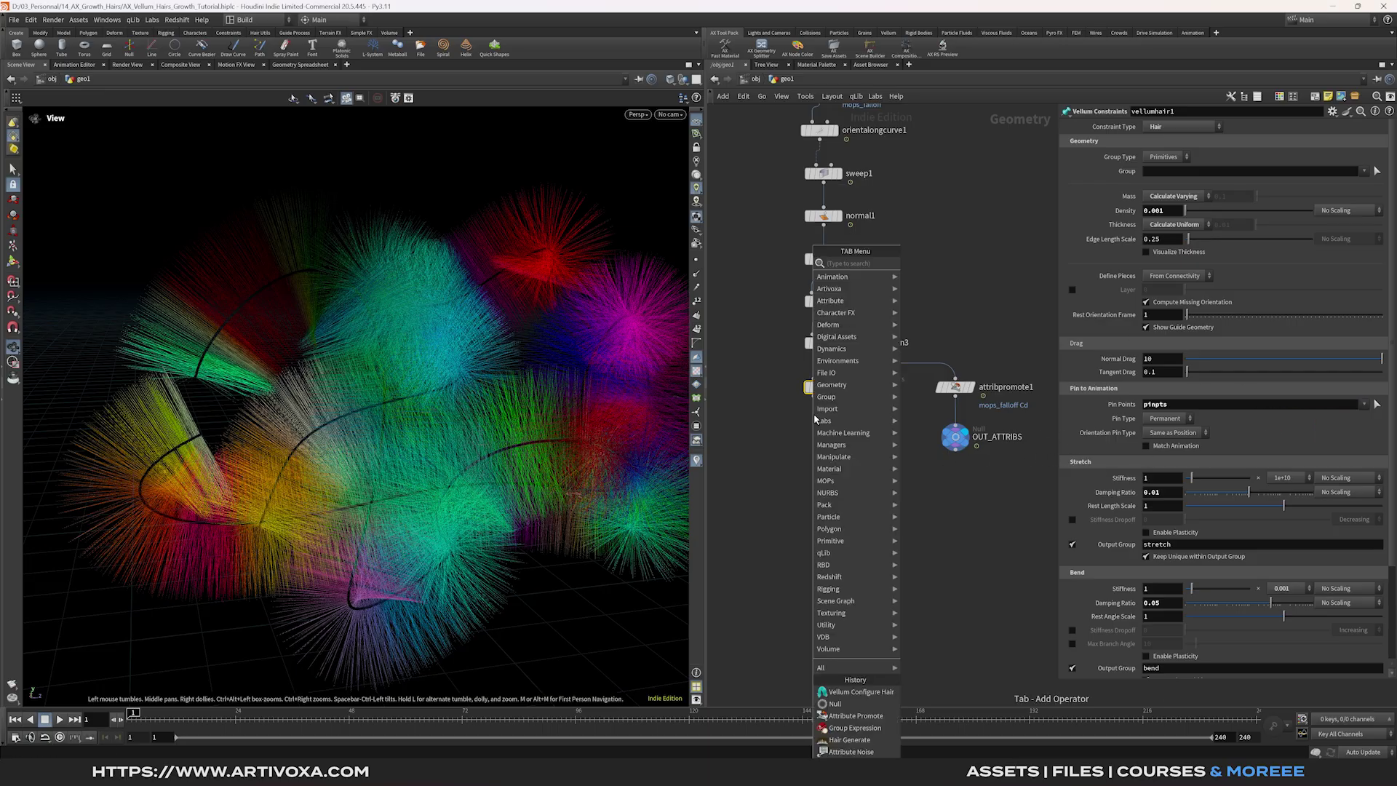
text(vellum so)
key(Return)
click(822, 438)
click(1098, 153)
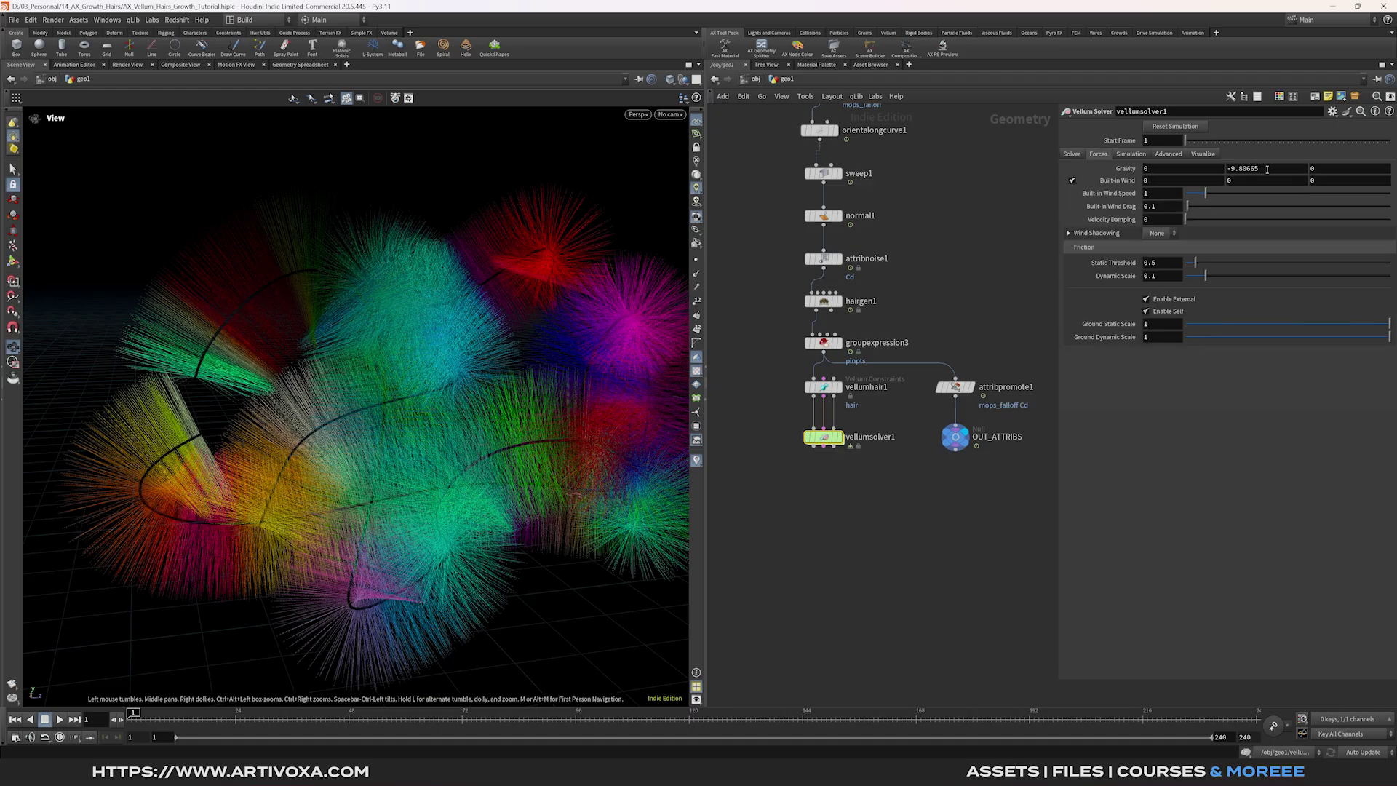
click(1131, 153)
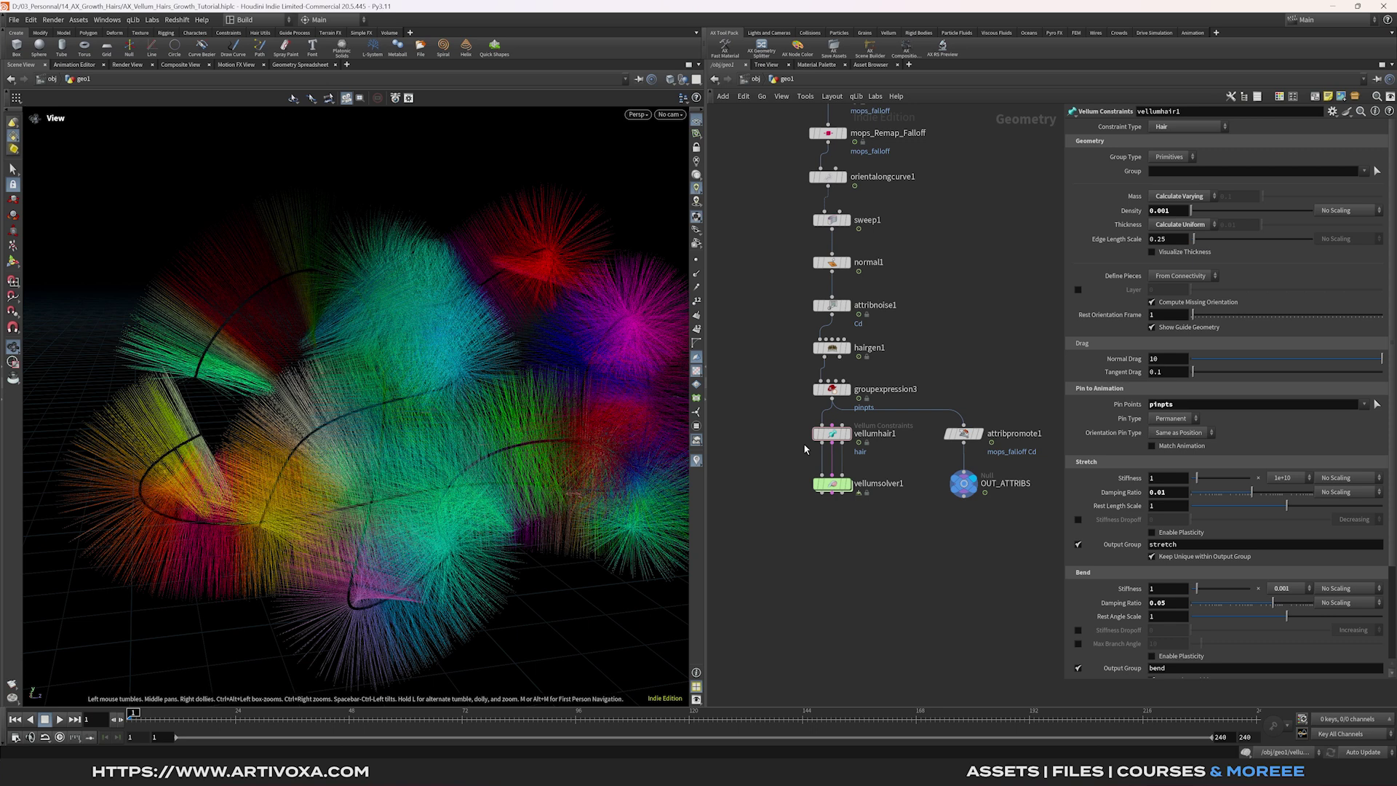
Start renaming vellumhair1's Stretch Output Group to 'hair'.
drag(782, 457, 920, 421)
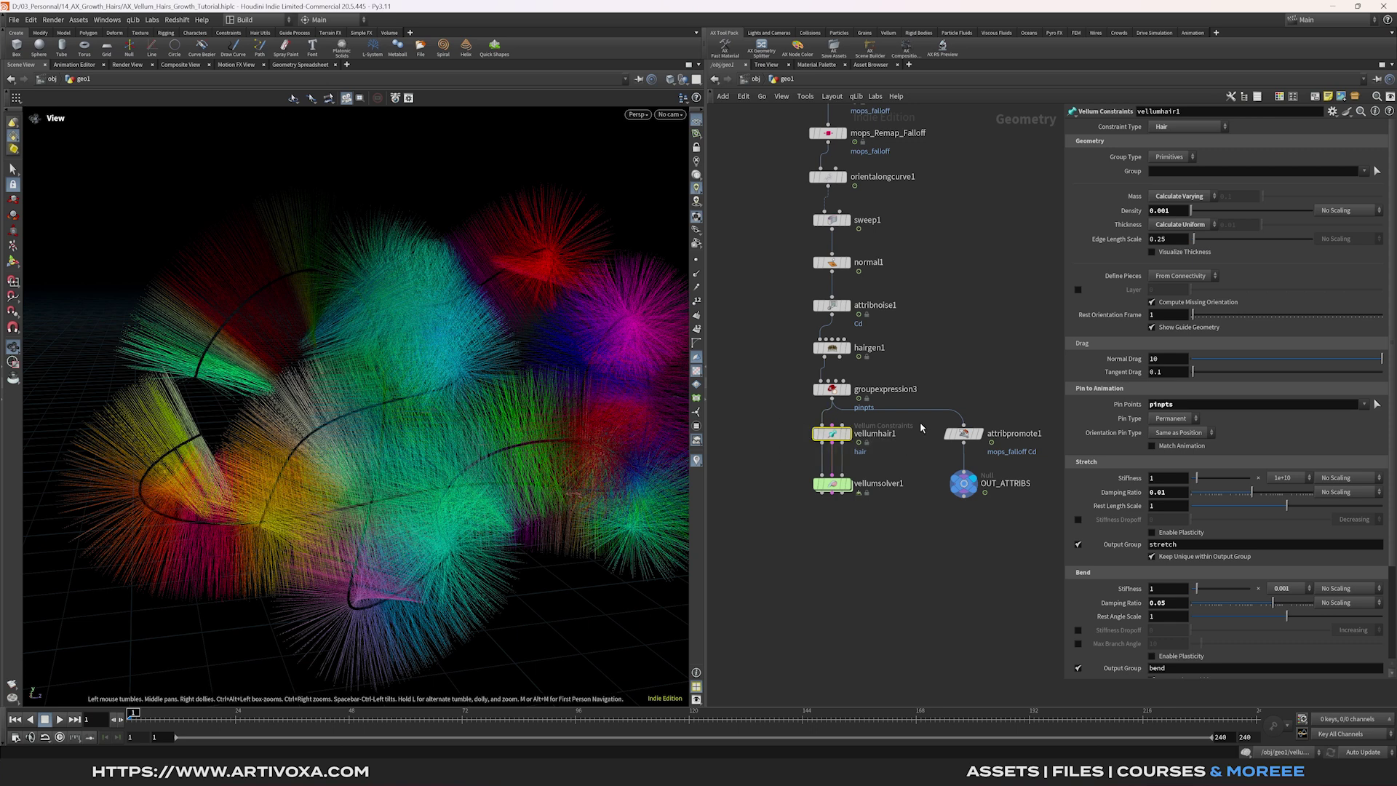
double_click(1191, 545)
text(hair)
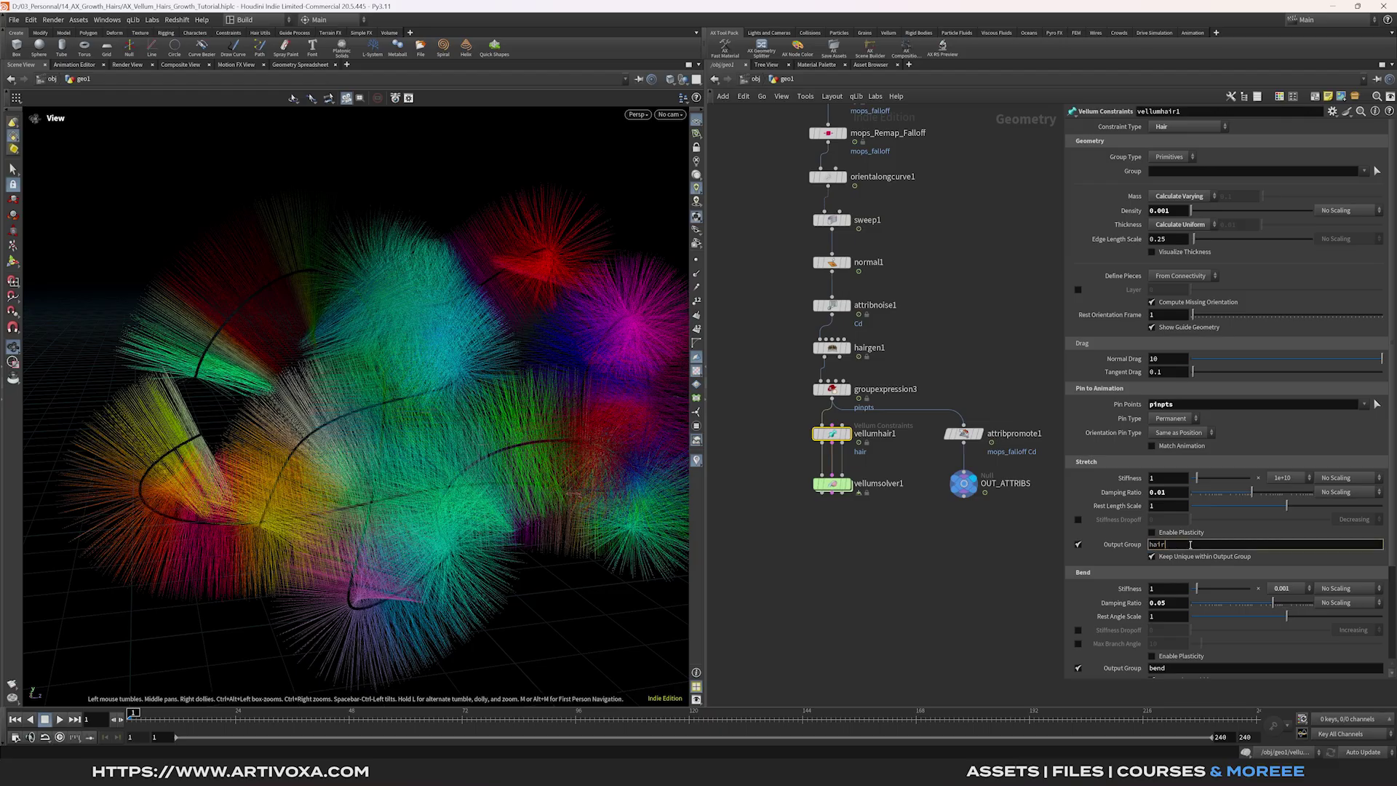
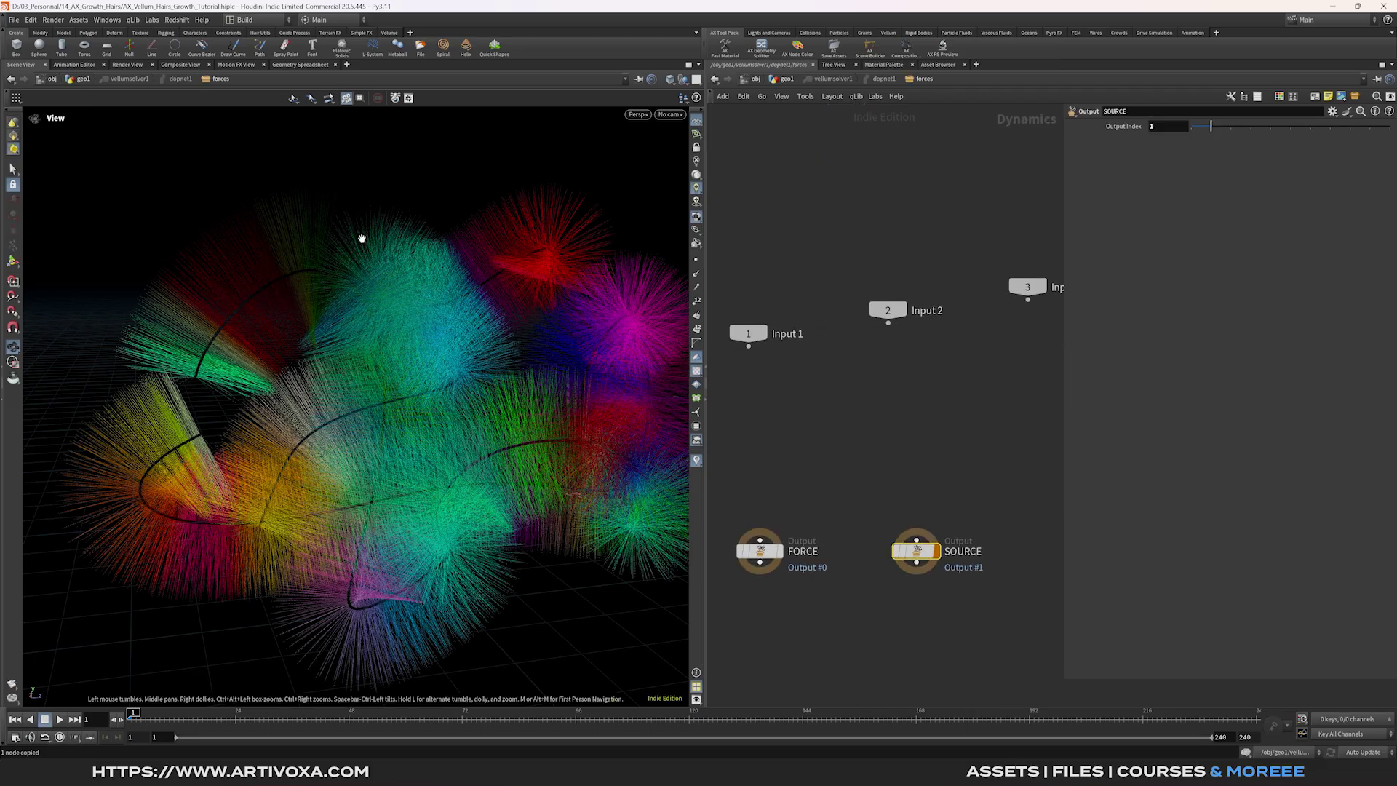
Add a Vellum Constraint Properties node wired into SOURCE, limited to the hairs group.
key(Tab)
text(vellum co)
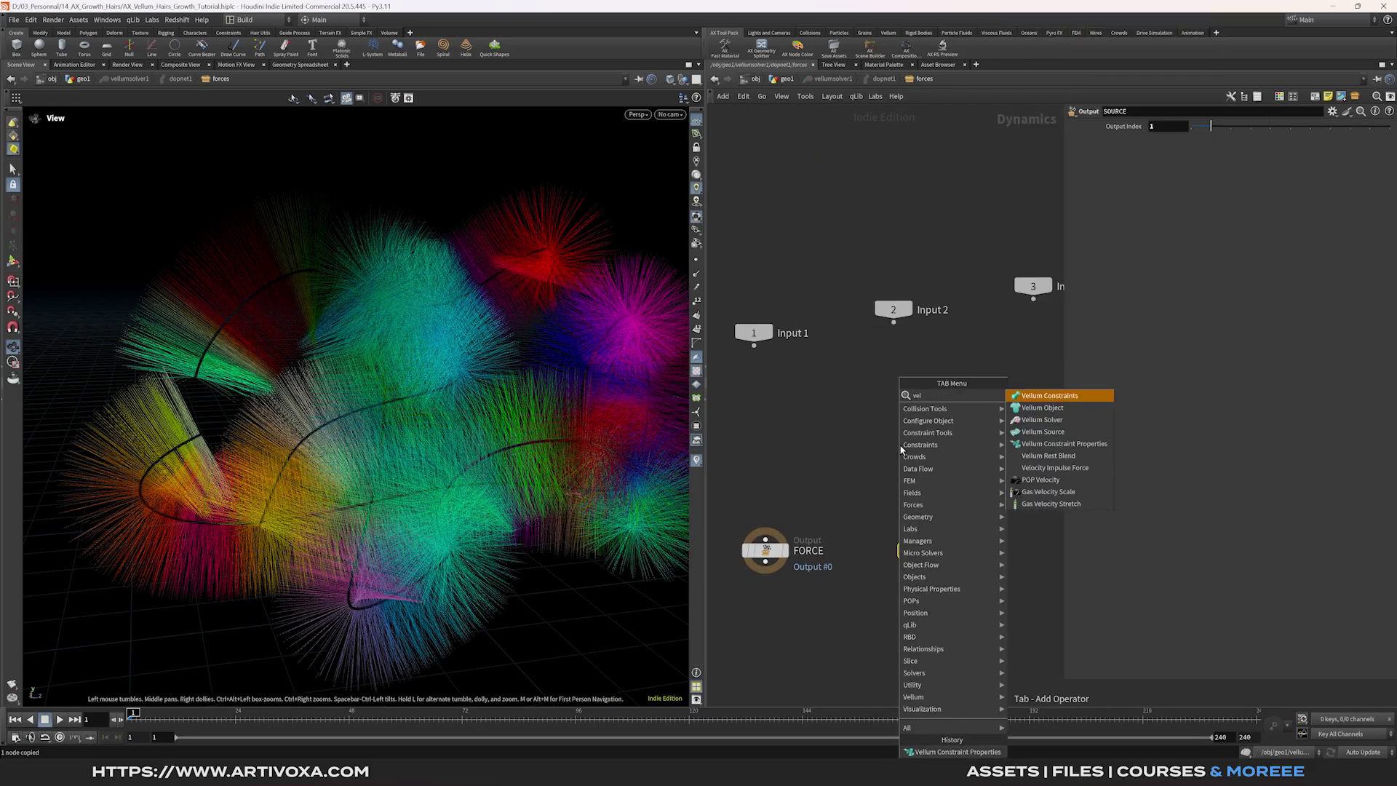
key(Down)
key(Return)
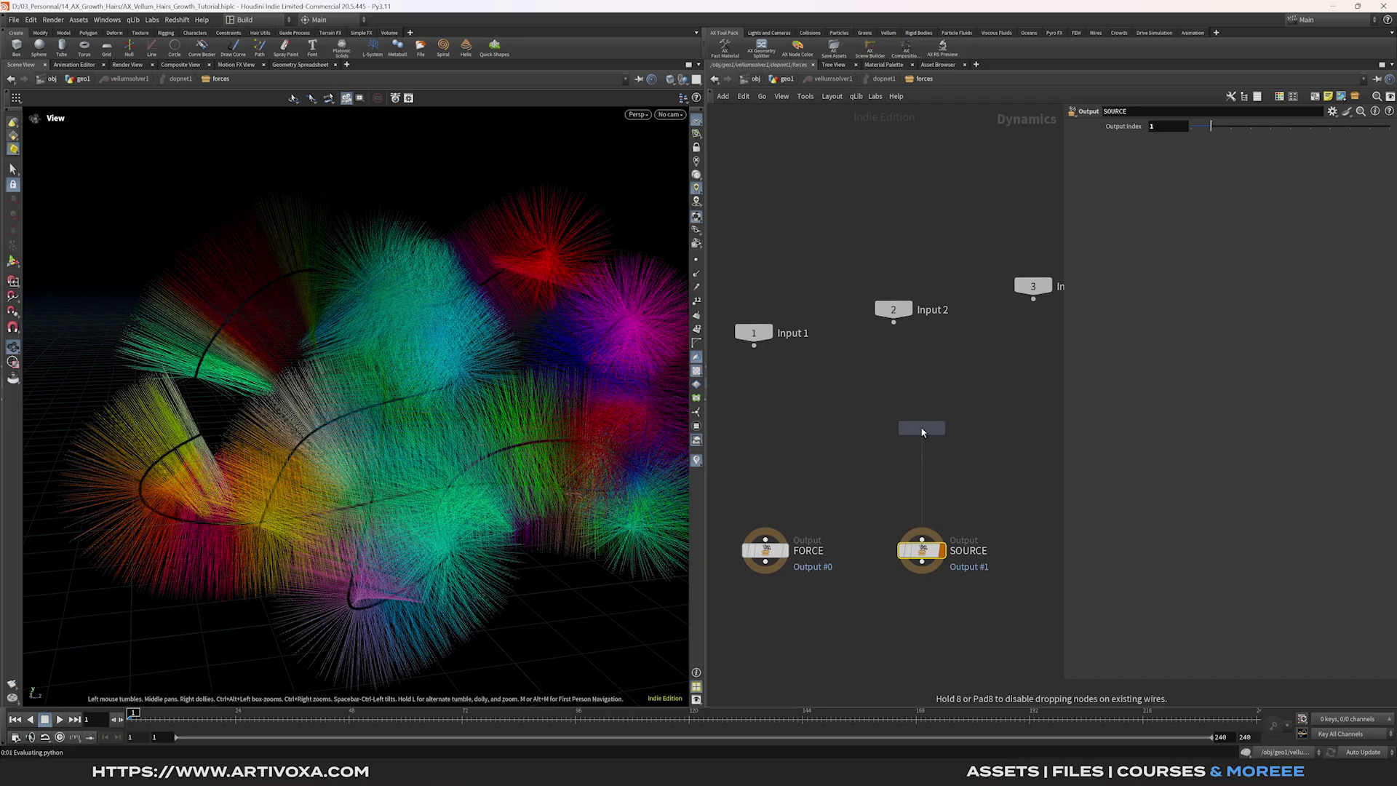
click(922, 423)
drag(922, 434, 922, 539)
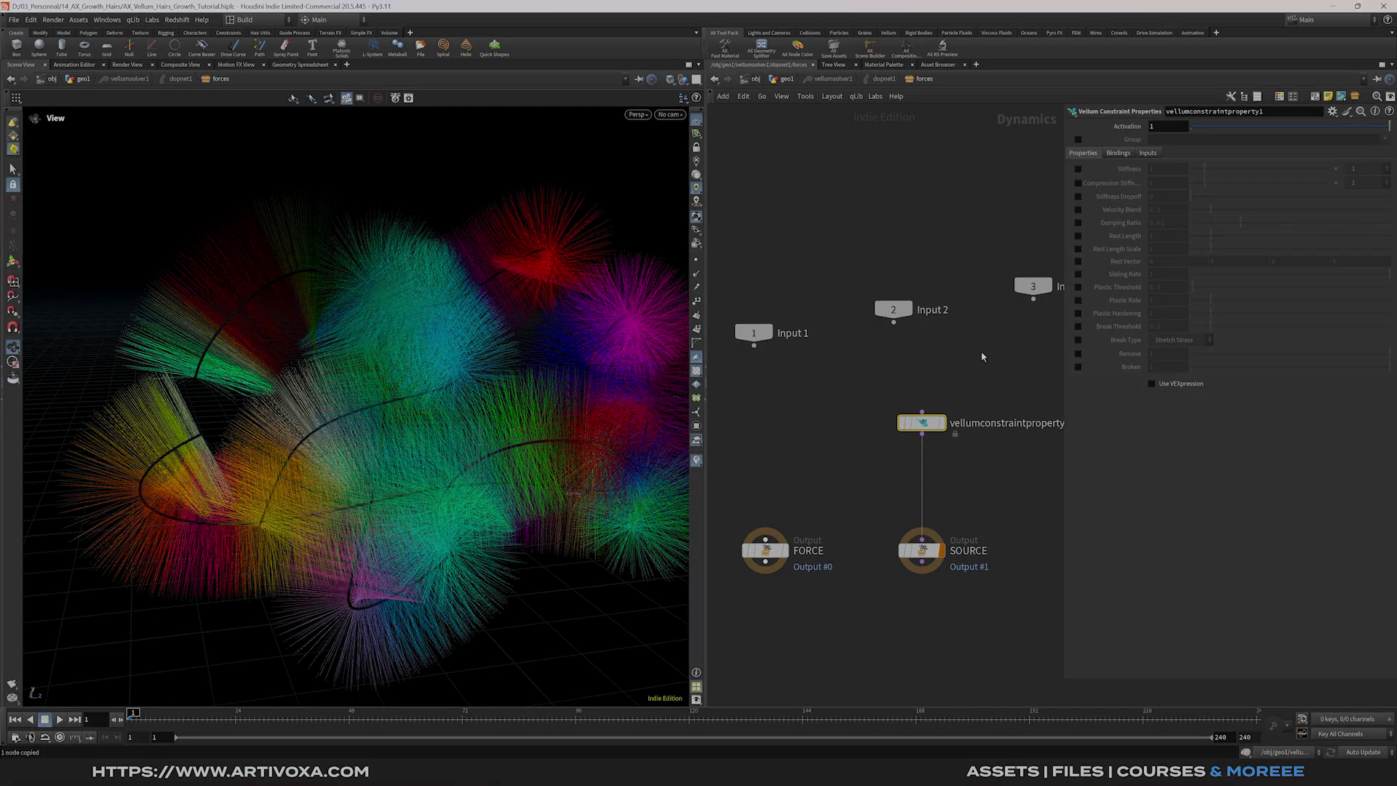
click(1078, 140)
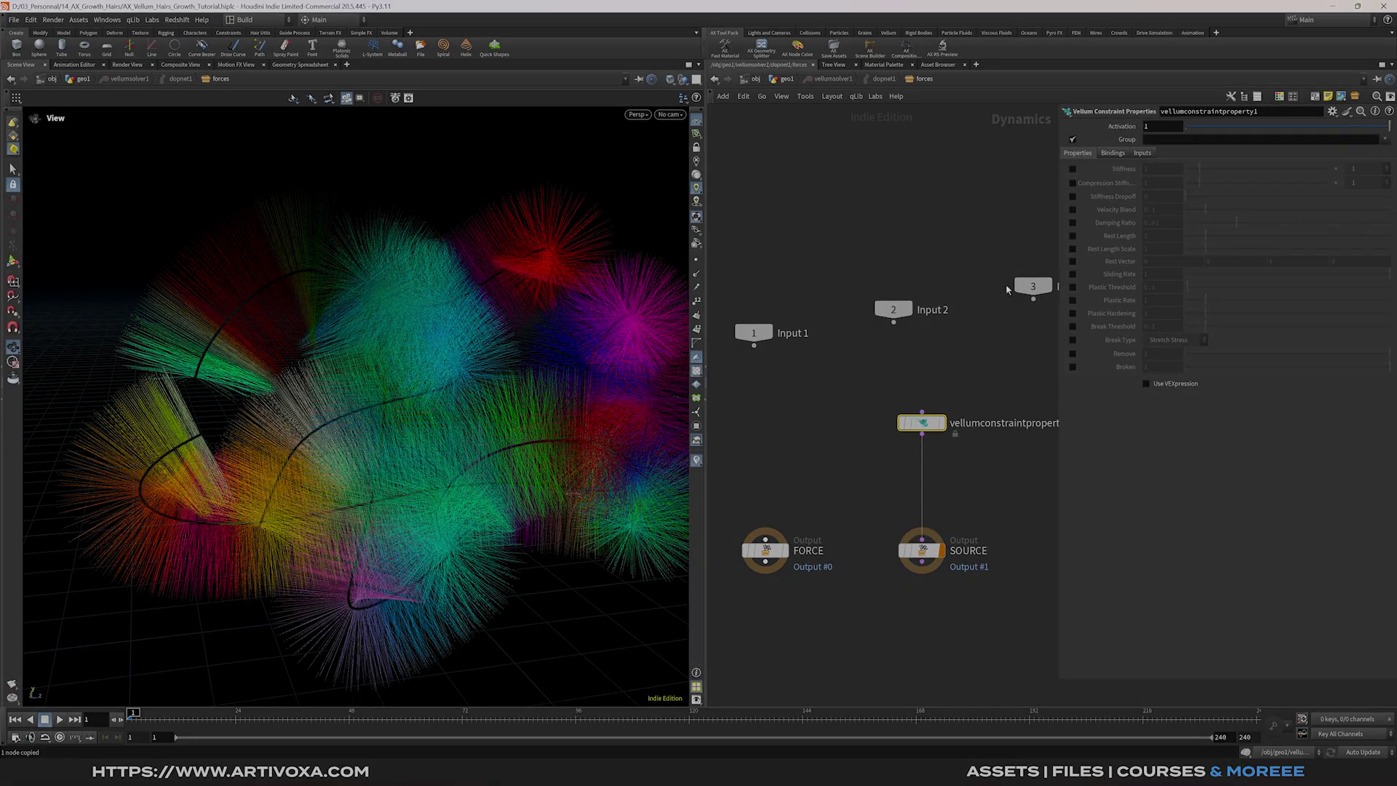
click(1385, 139)
click(1377, 164)
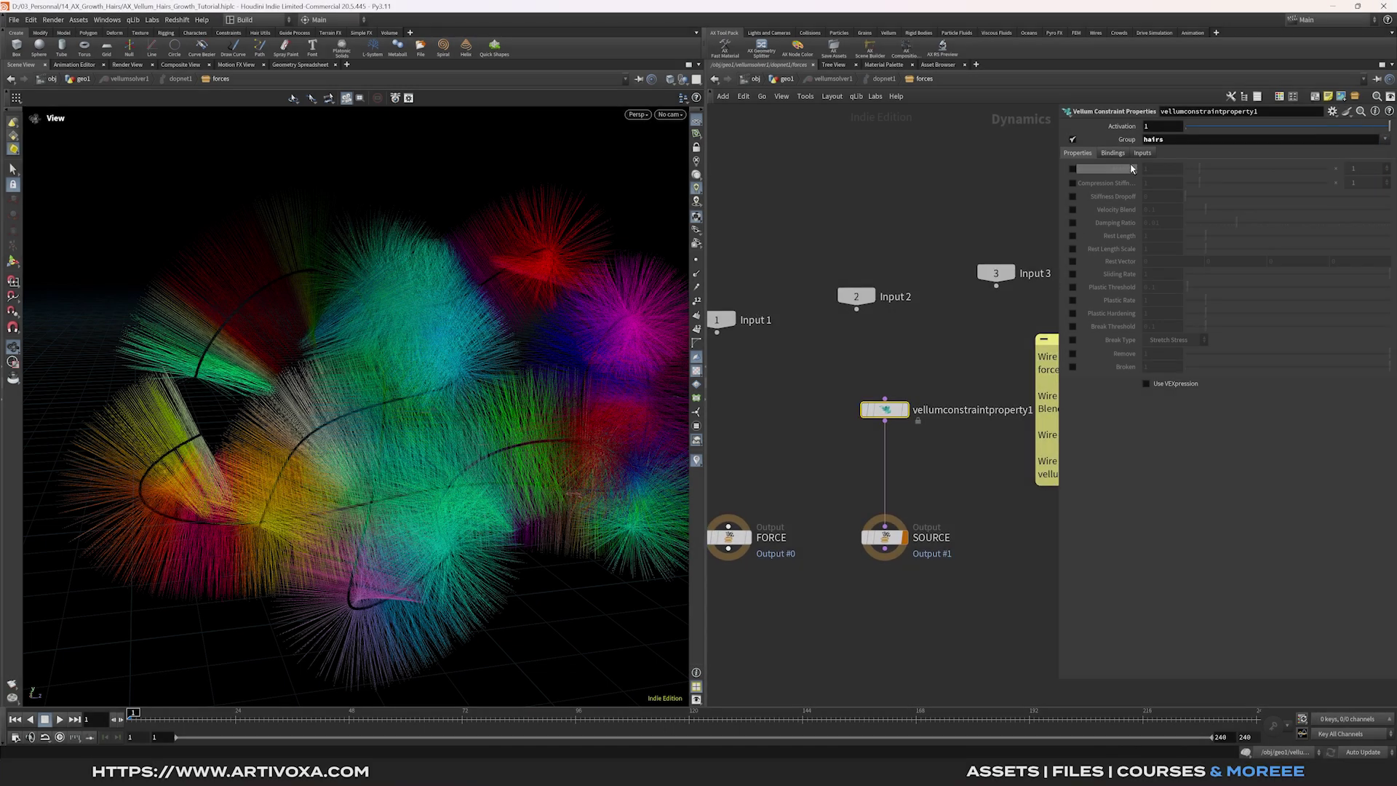
Set Input 3 to read the SOP /obj/geo1/OUT_ATTRIBS.
click(1143, 153)
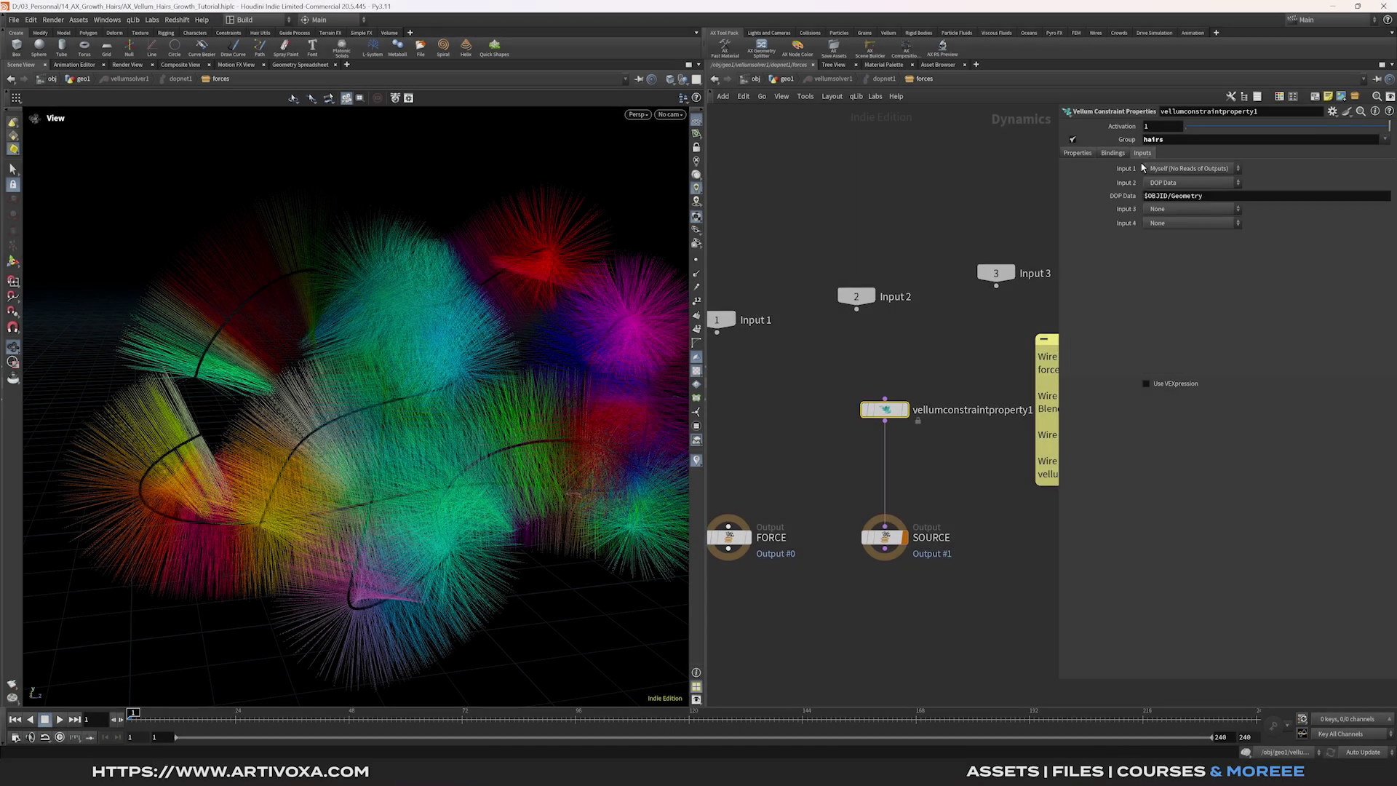
click(1157, 211)
click(1172, 222)
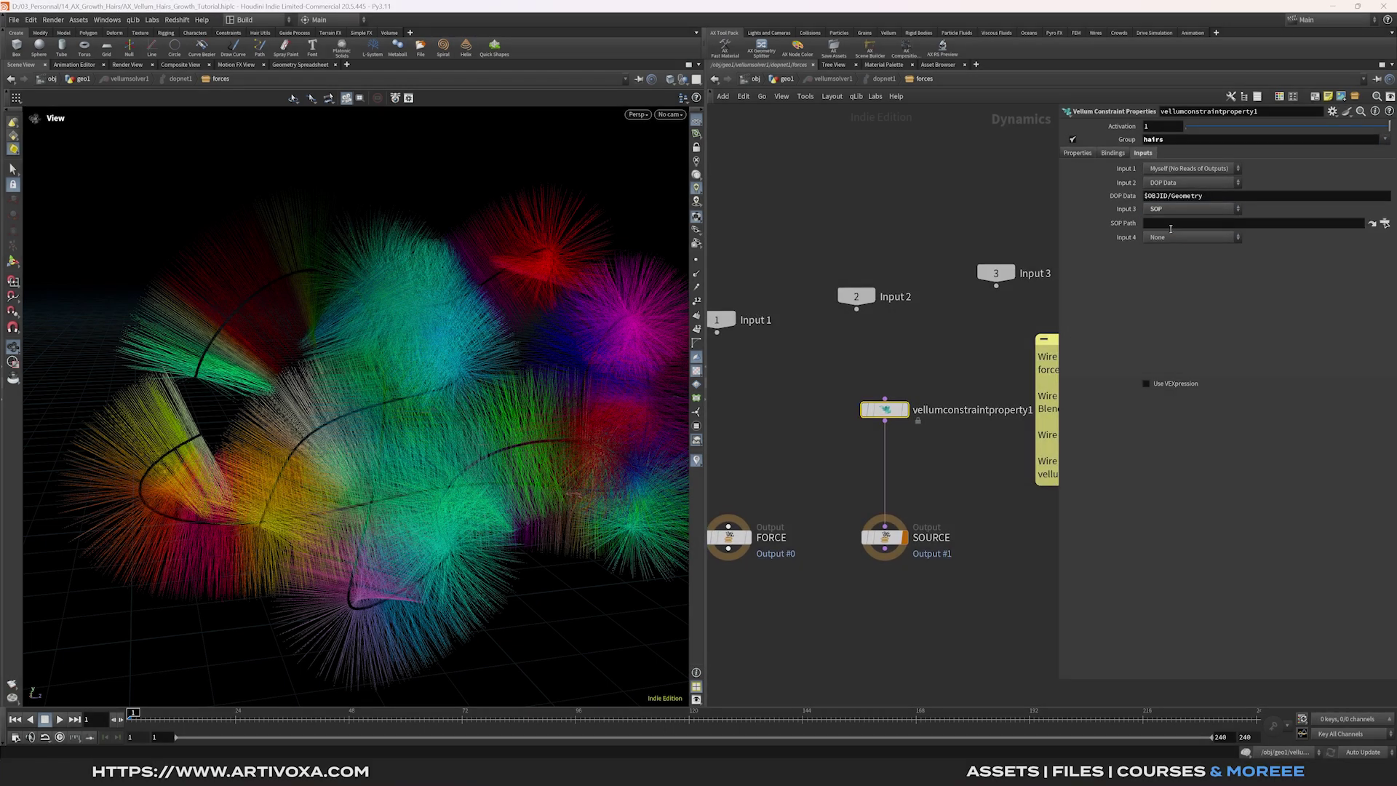
click(1167, 223)
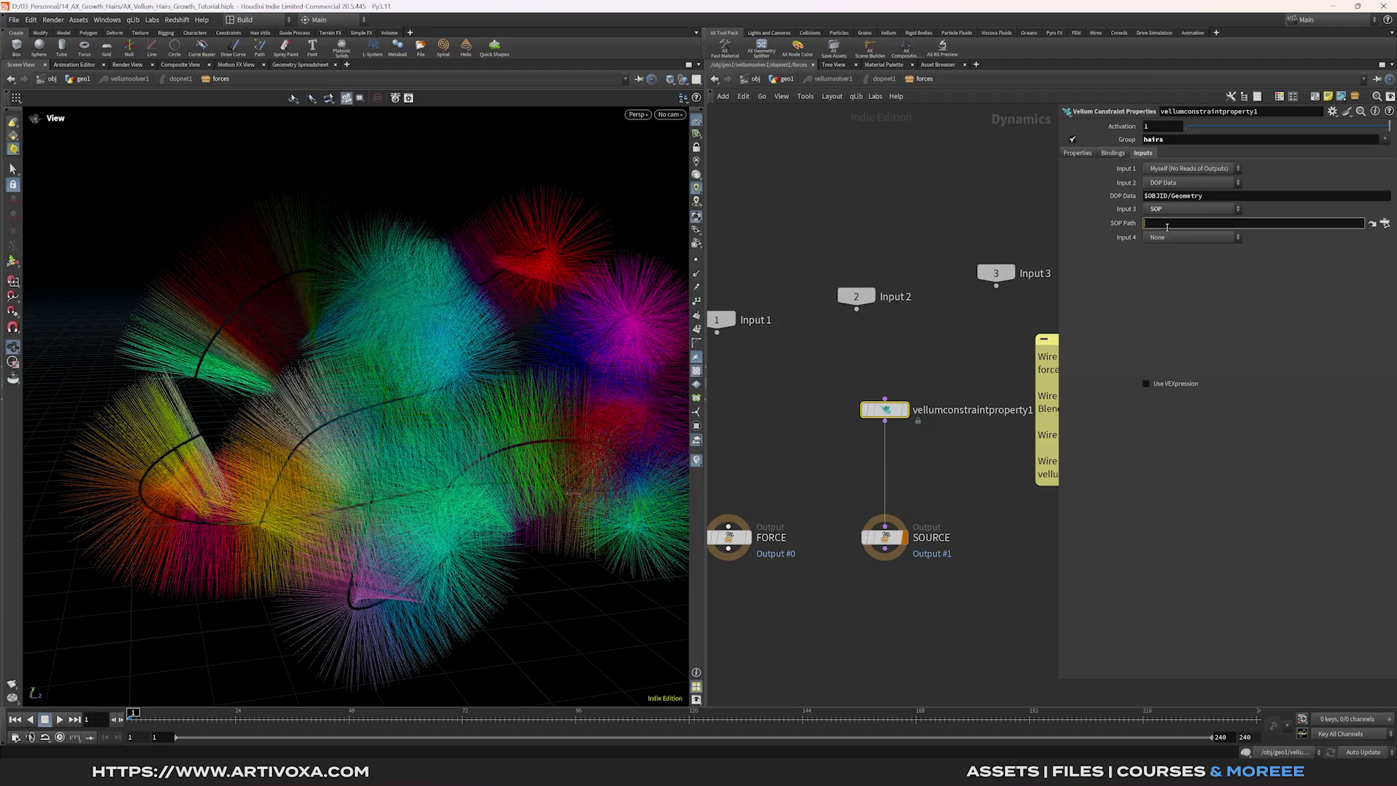
text(/obj/geo1/OUT_ATTRIBS)
key(Return)
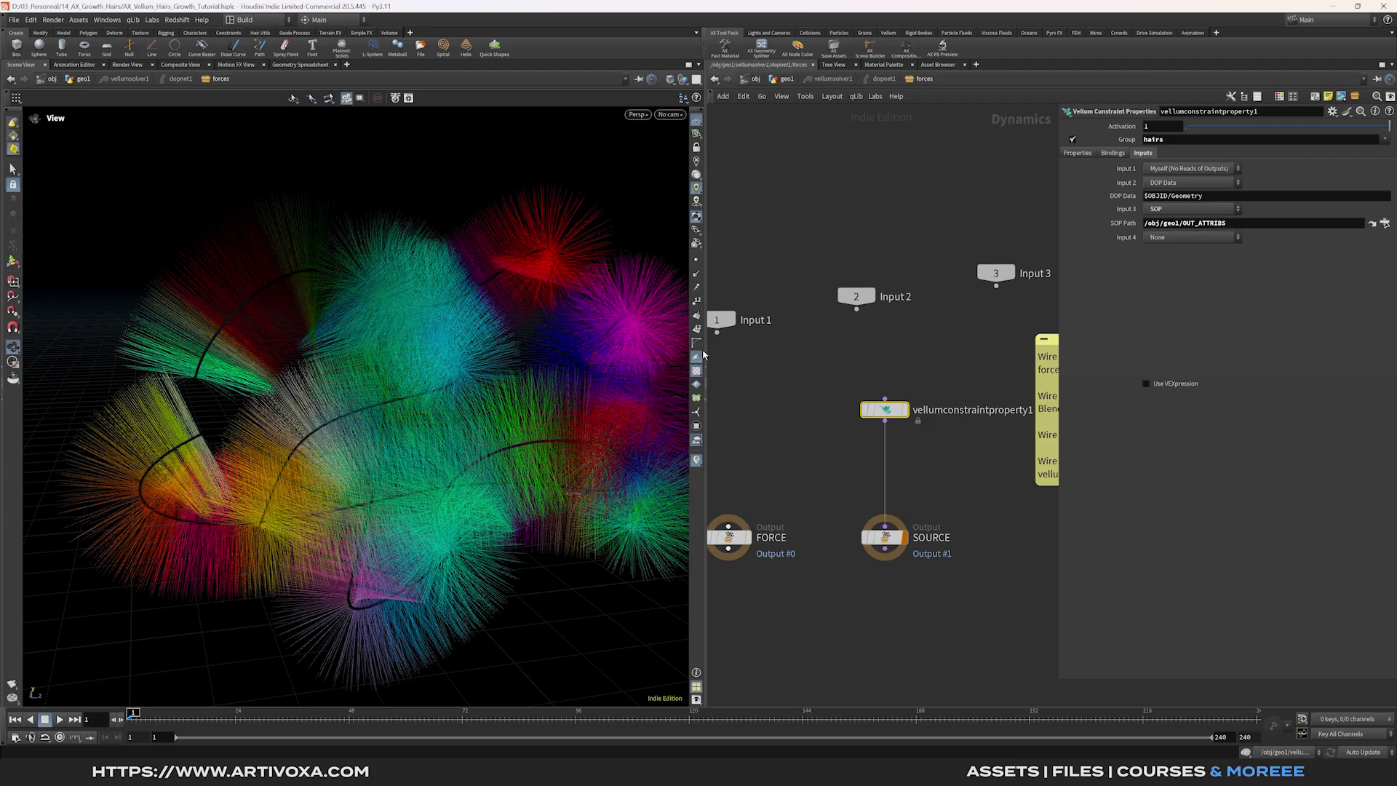
Enable the Rest Length Scale override and Use VEXpression.
click(1081, 154)
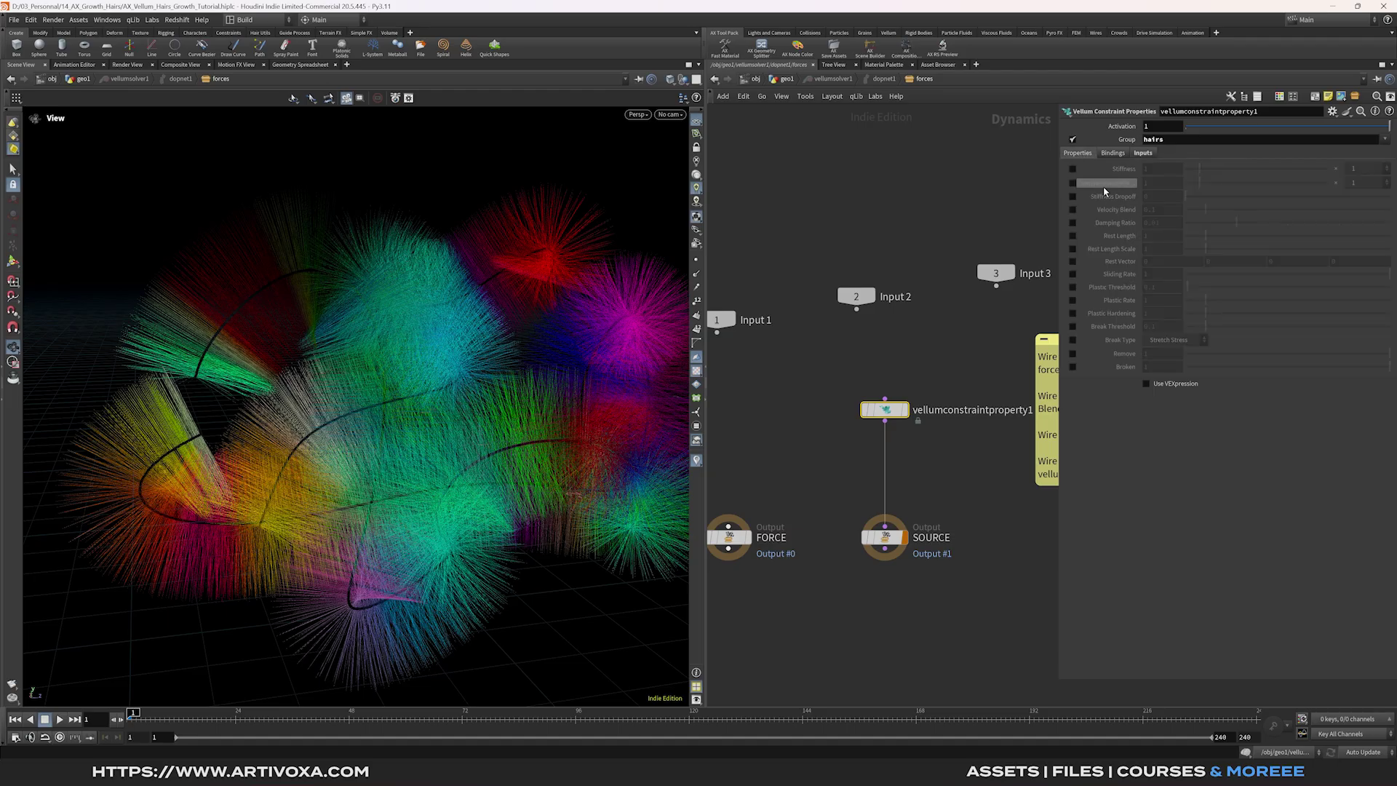
click(1072, 249)
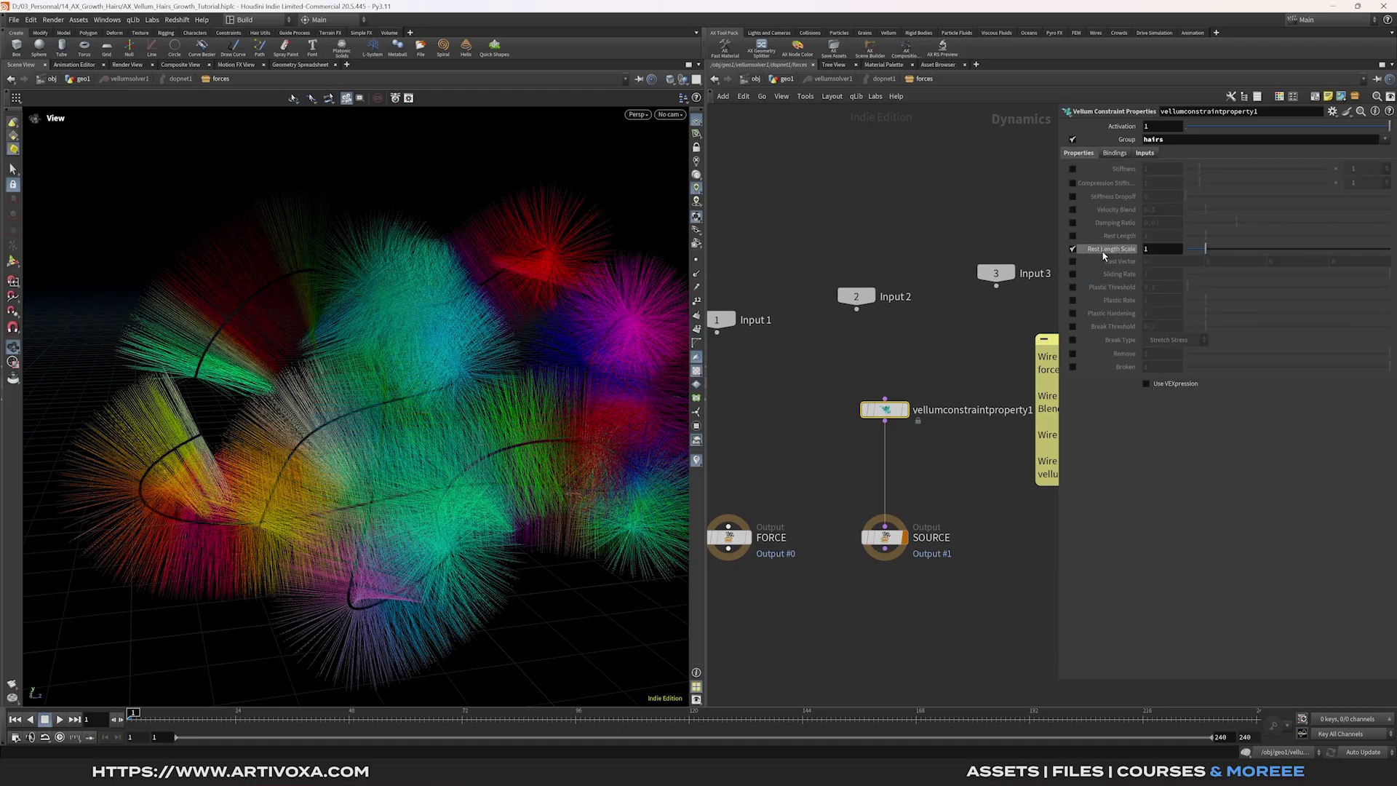
click(1148, 385)
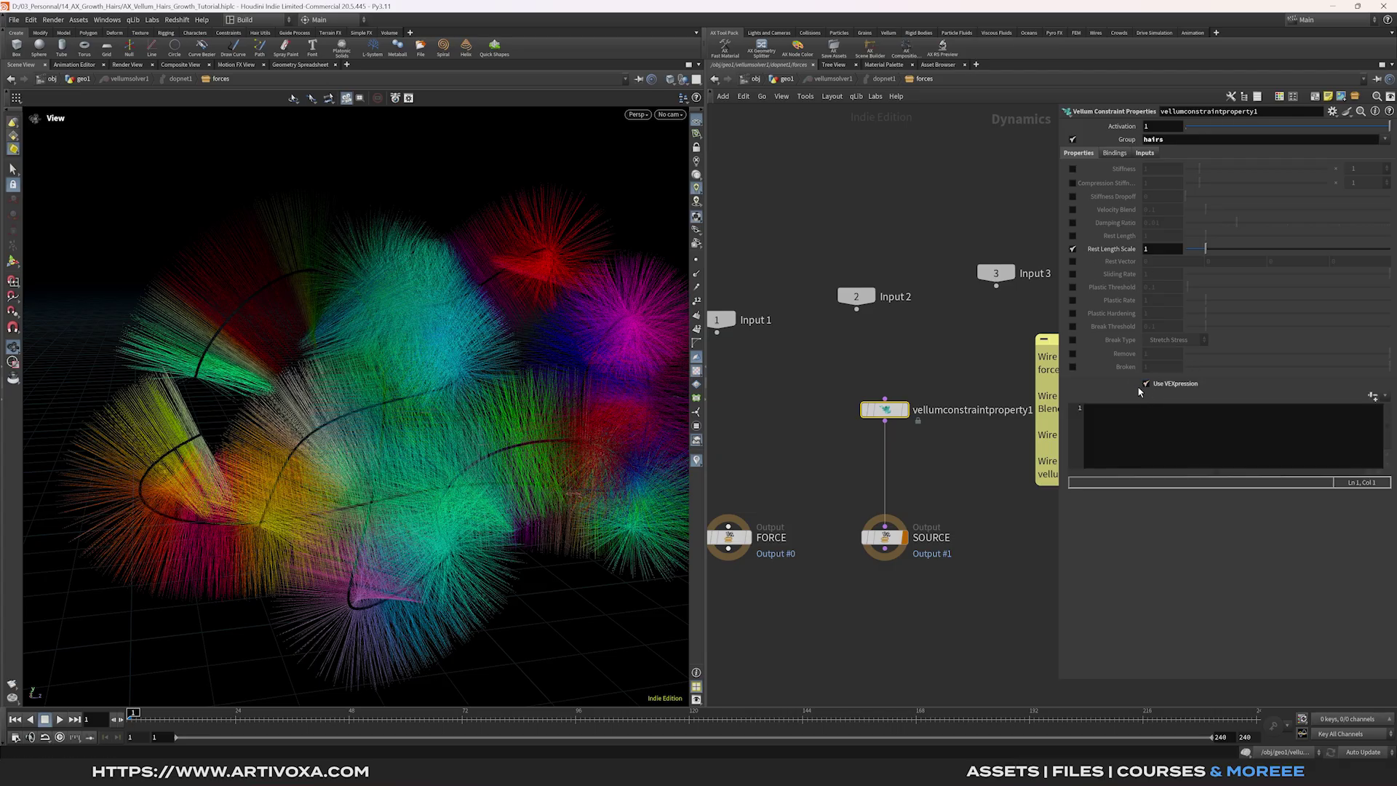
click(1131, 431)
text(floa)
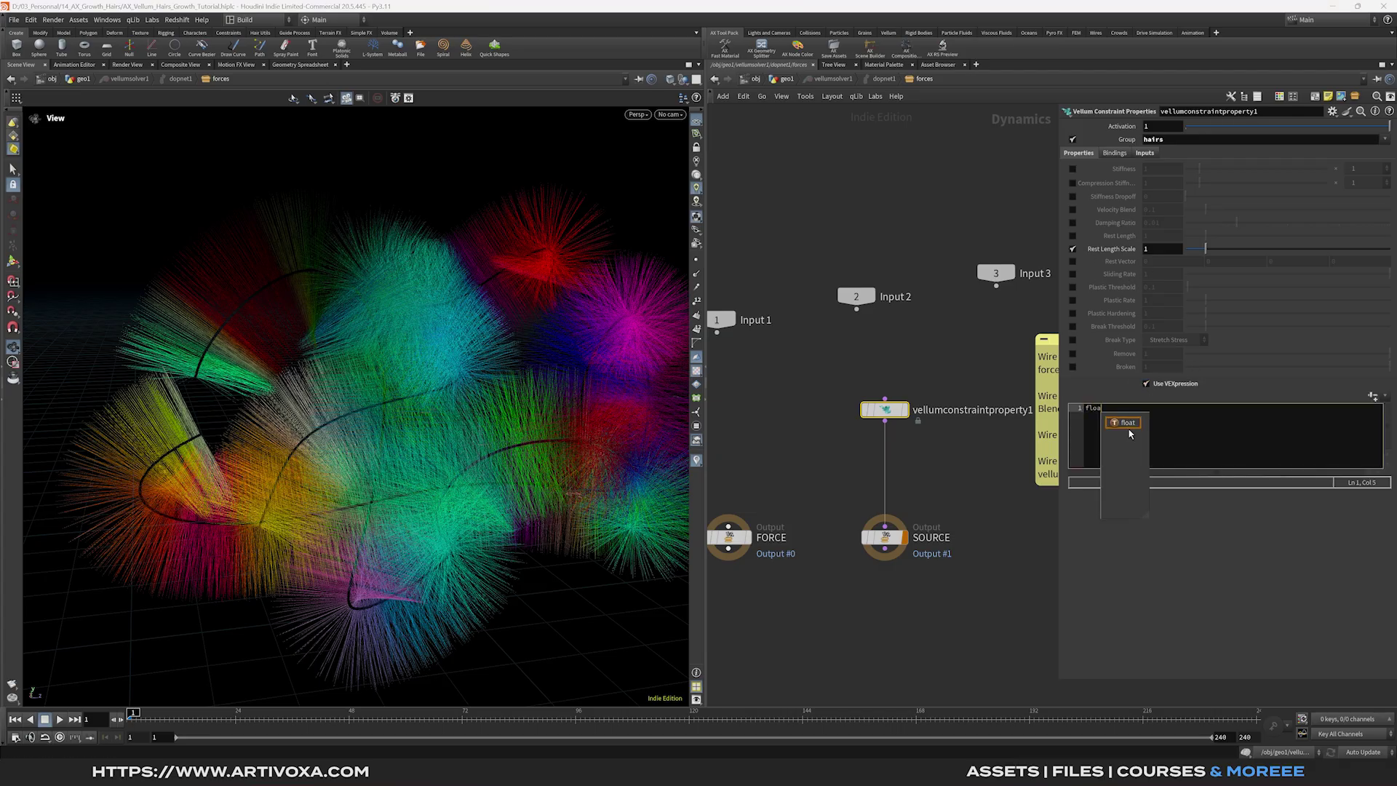
text(t grou)
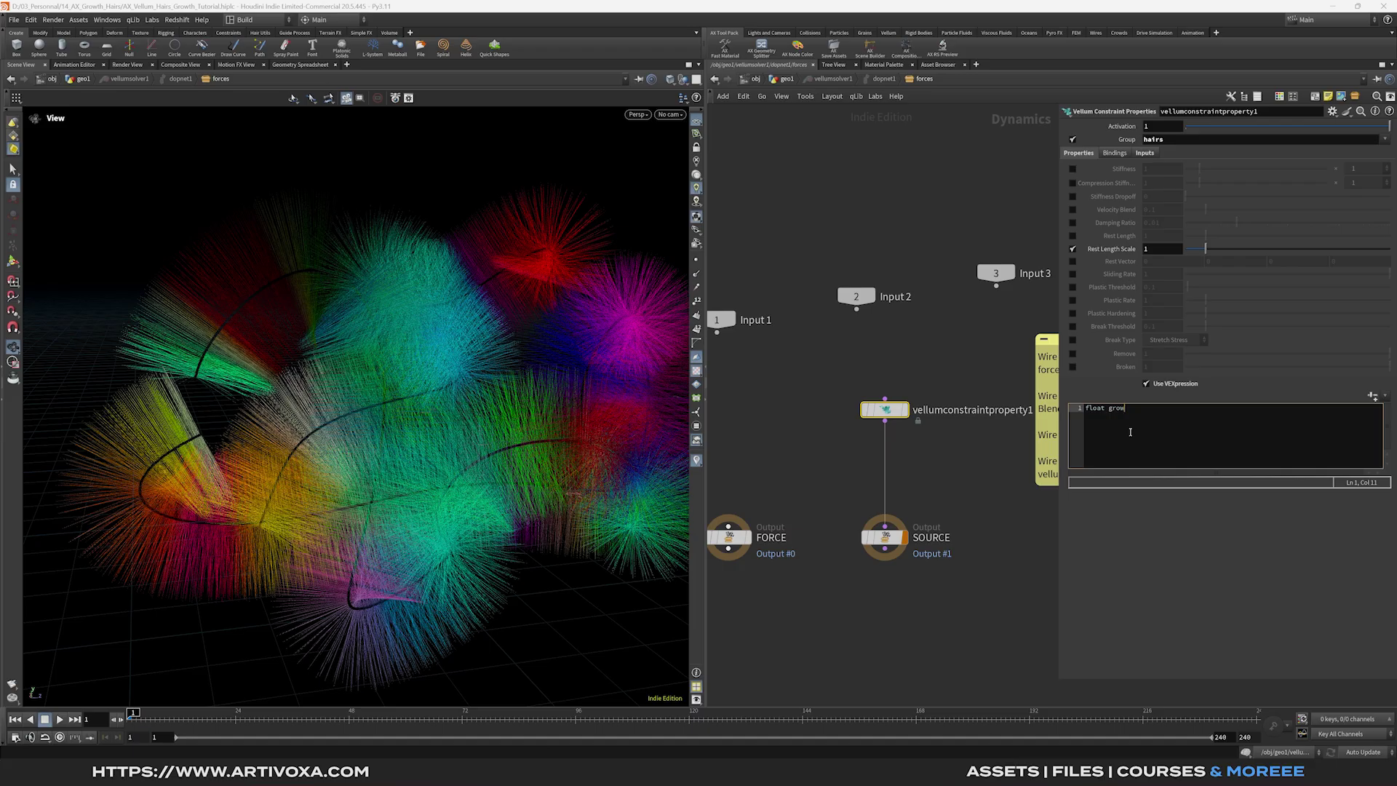
text(wth = point()
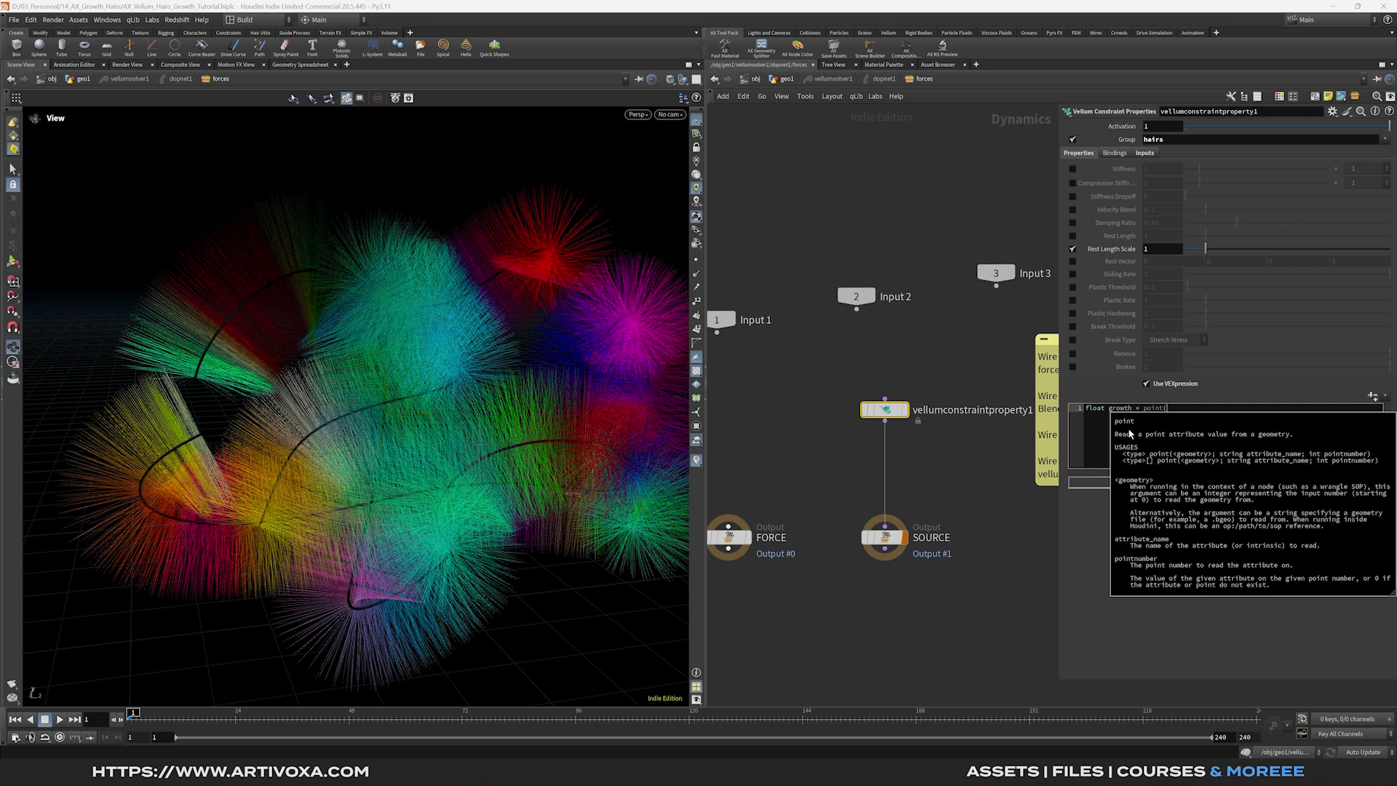
text(2)
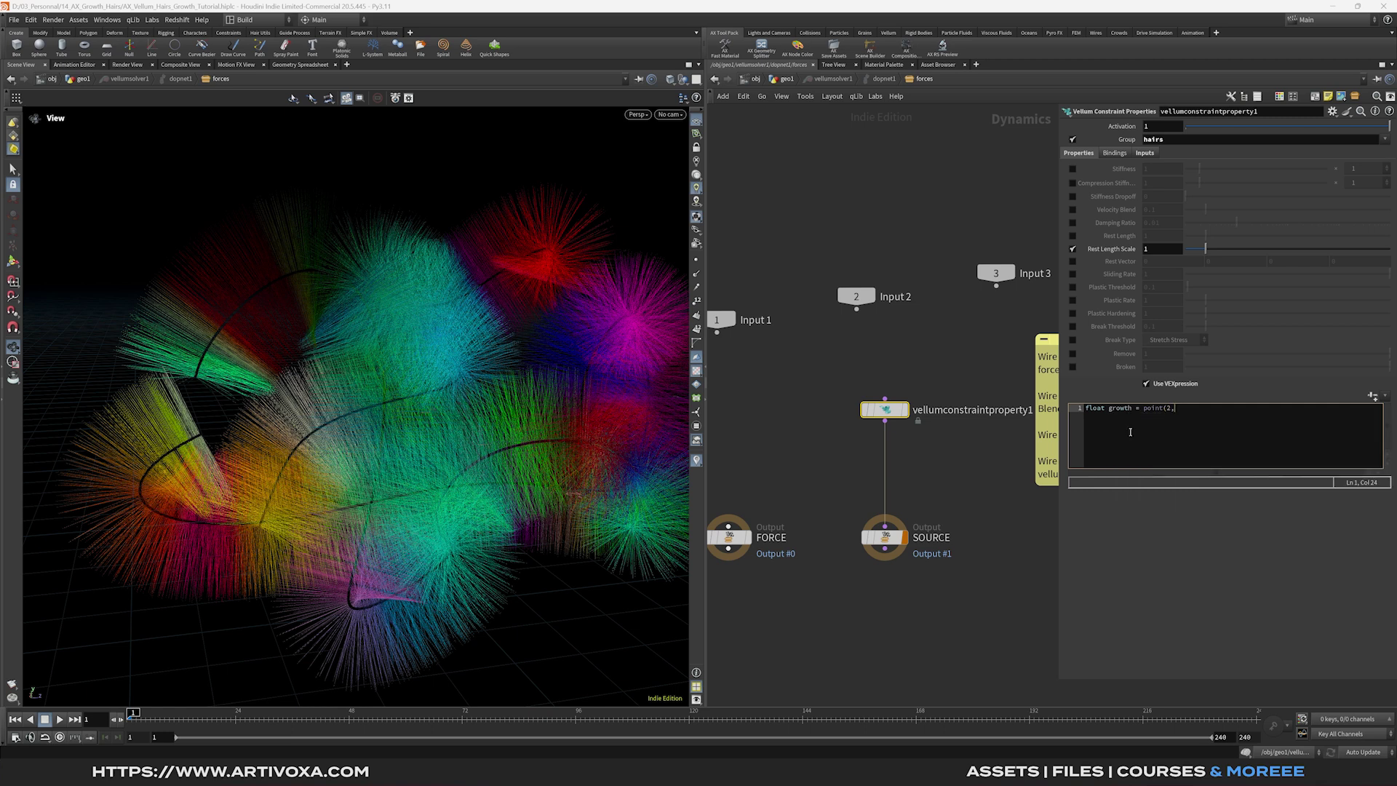
text(, 'mops_falloff', @ptnum);)
key(Return)
text(restscale = smooth(0, 1, growth);)
scroll(891, 404, down, 2)
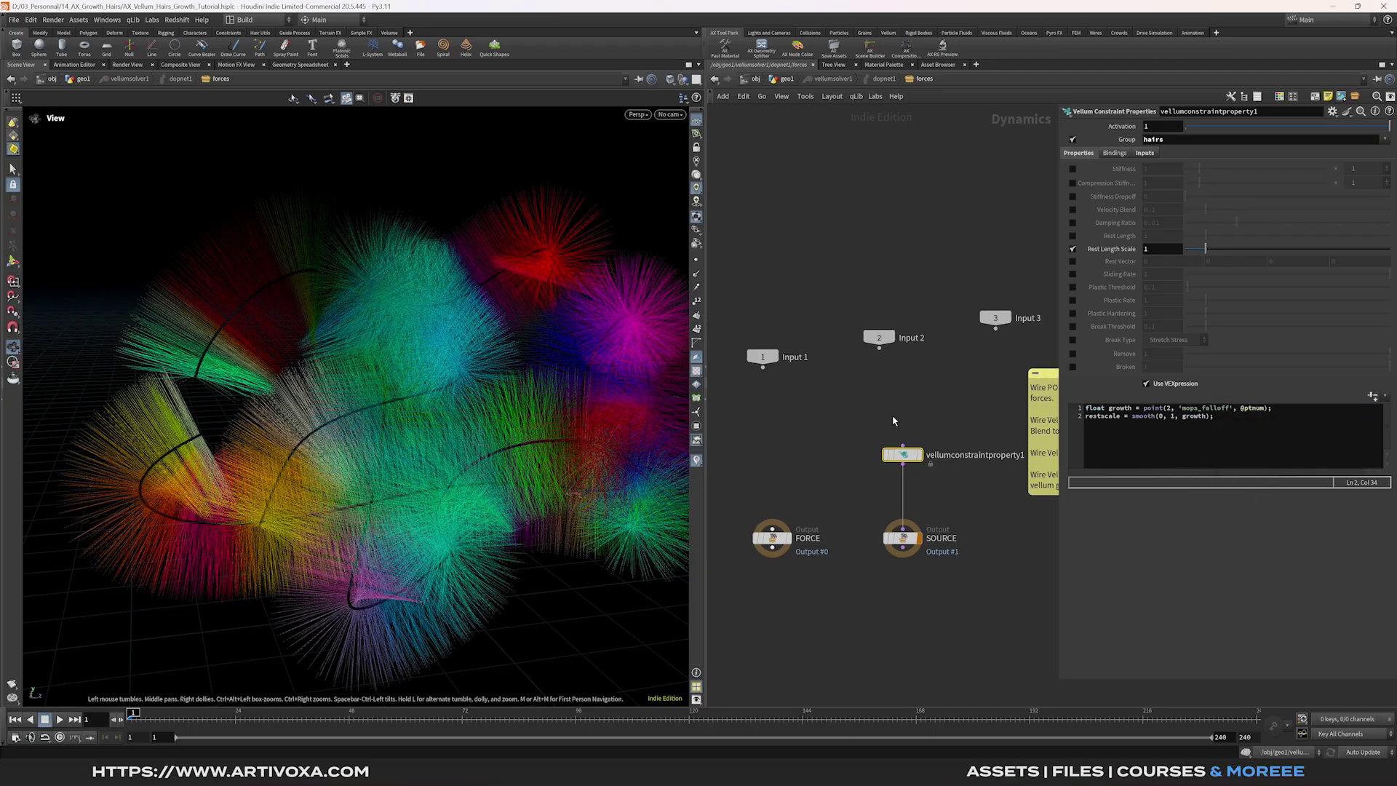
key(Tab)
Add a SOP Solver wired into the constraint properties node.
text(sop)
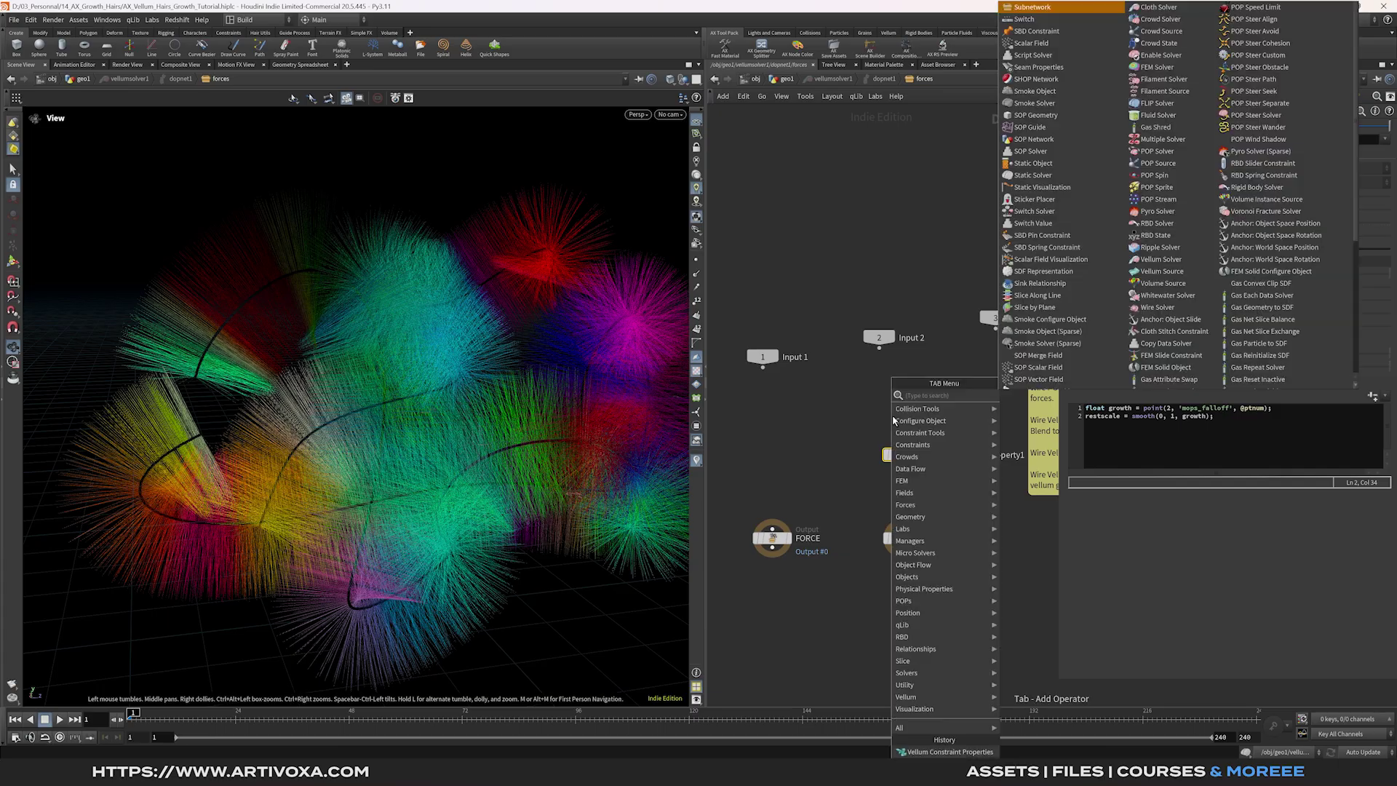
key(Down)
key(Down)
key(Down)
key(Return)
click(893, 413)
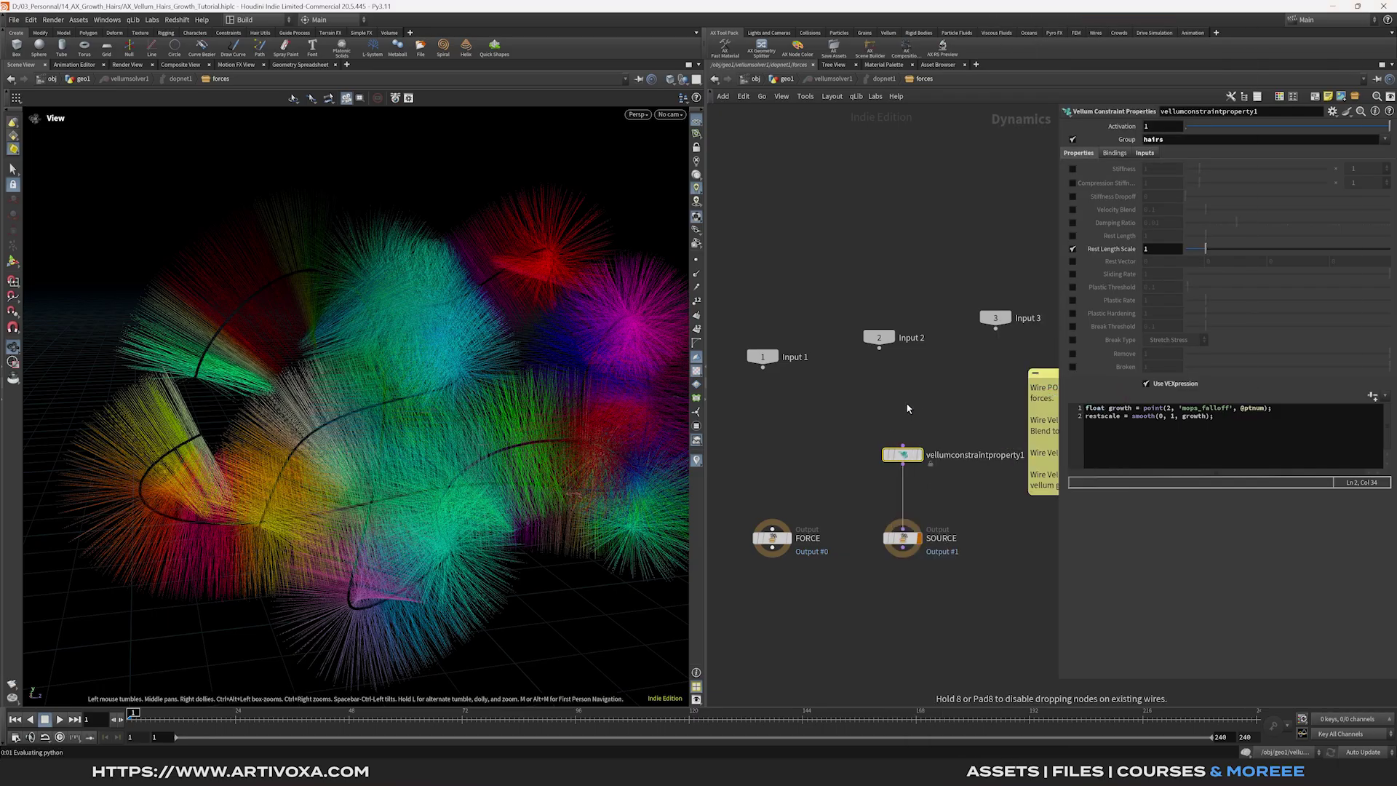
drag(903, 411, 909, 442)
click(909, 442)
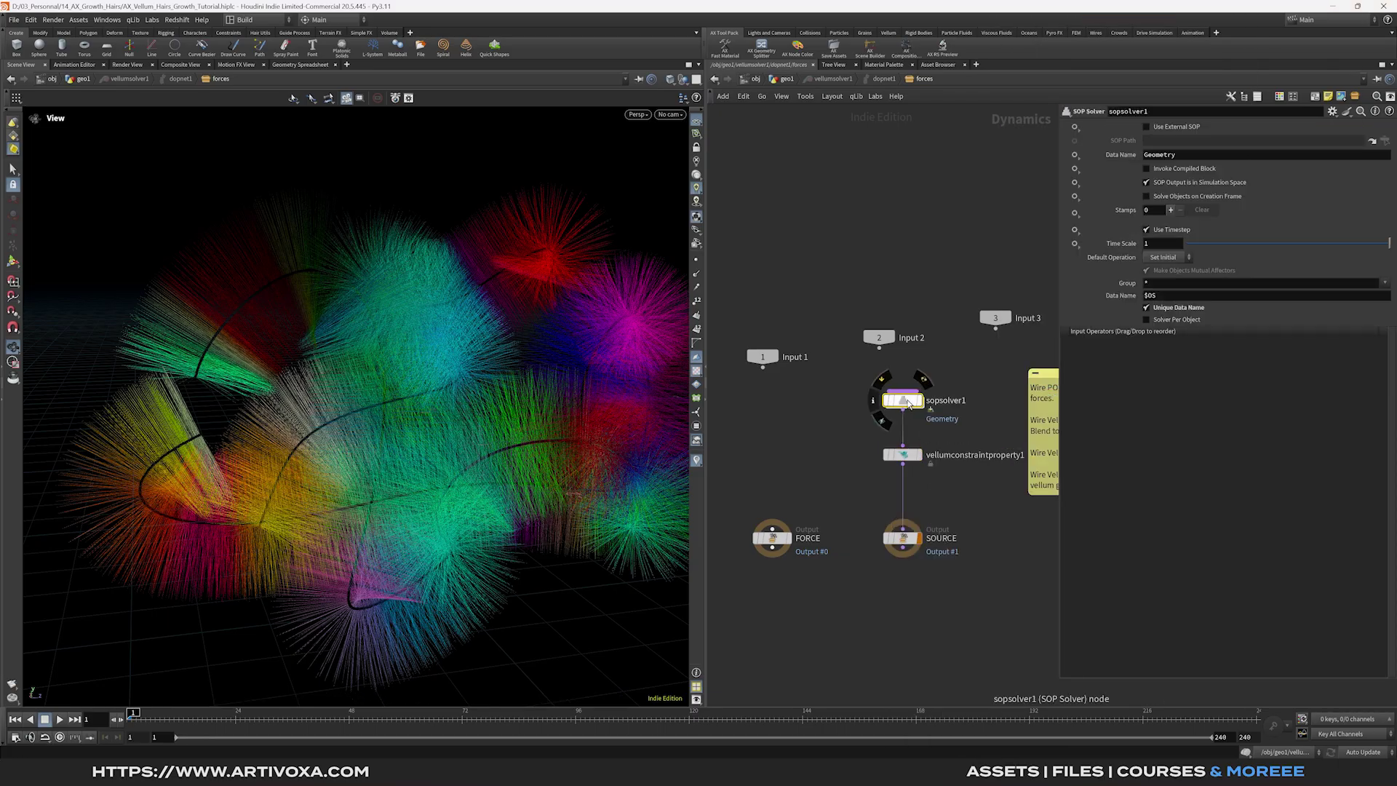
Inside the solver, add an Object Merge reading /obj/geo1/OUT_ATTRIBS.
double_click(910, 402)
key(Tab)
text(object merge)
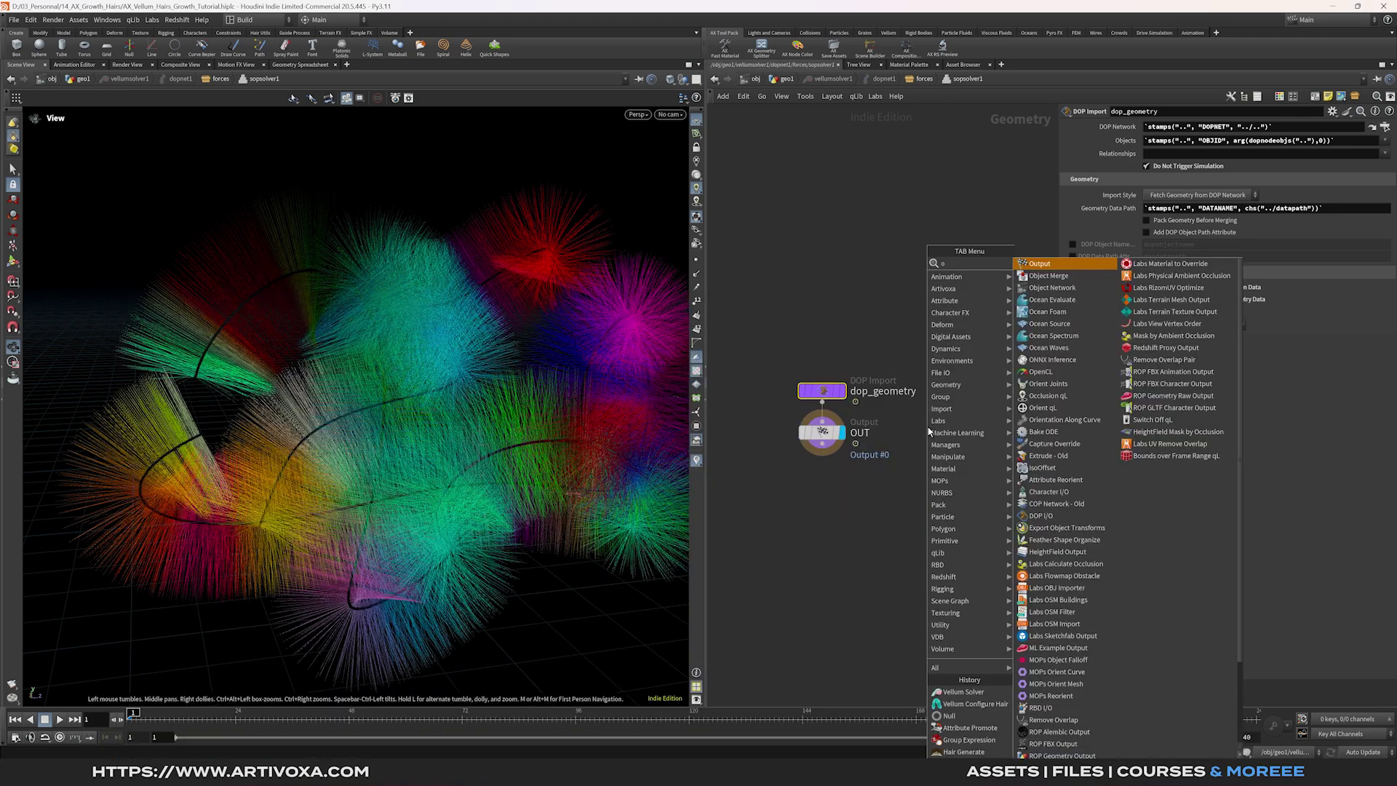
key(Return)
click(927, 488)
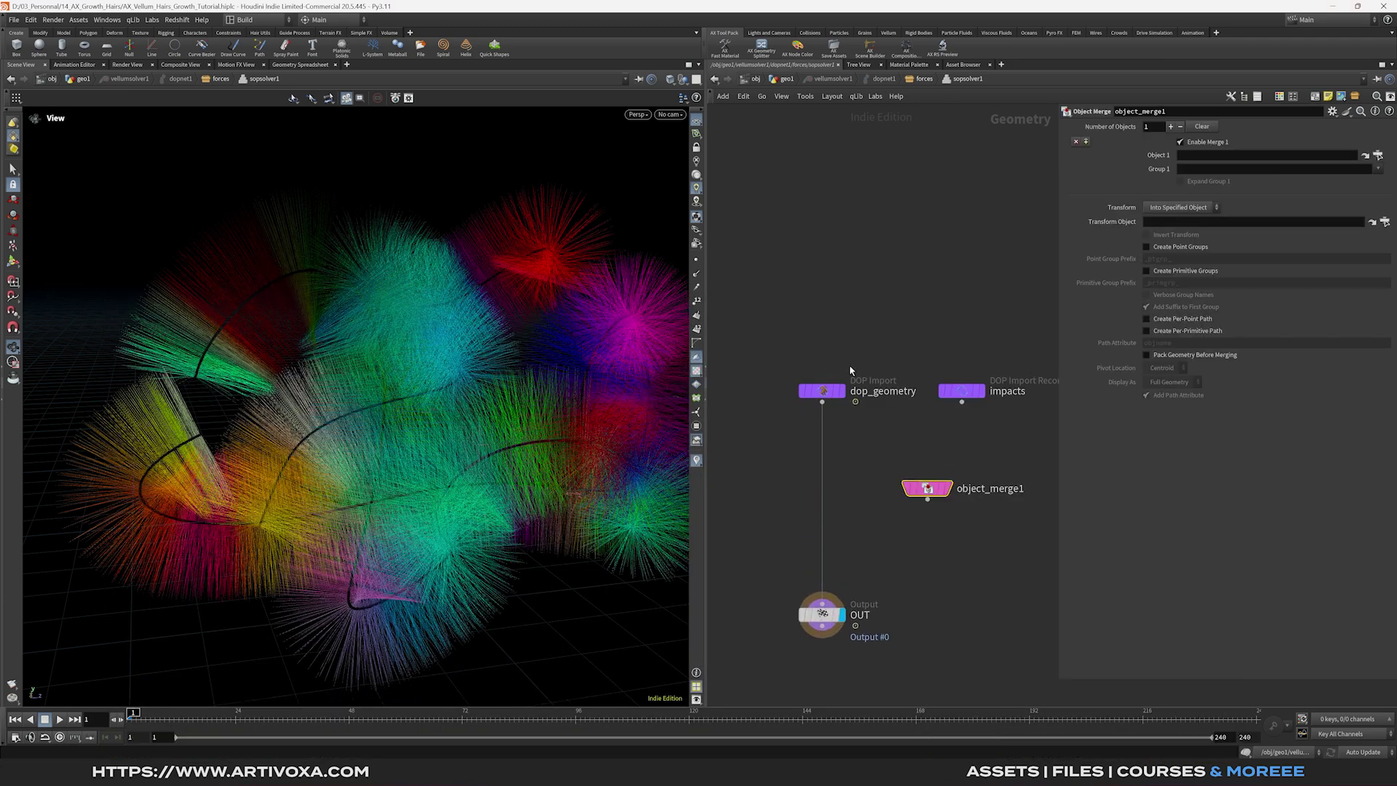
text(/obj/geo1/OUT_ATTRIBS)
key(Return)
Add an Attribute Transfer fed by dop_geometry and object_merge1 as its second input.
scroll(871, 466, up, 2)
key(Tab)
text(null)
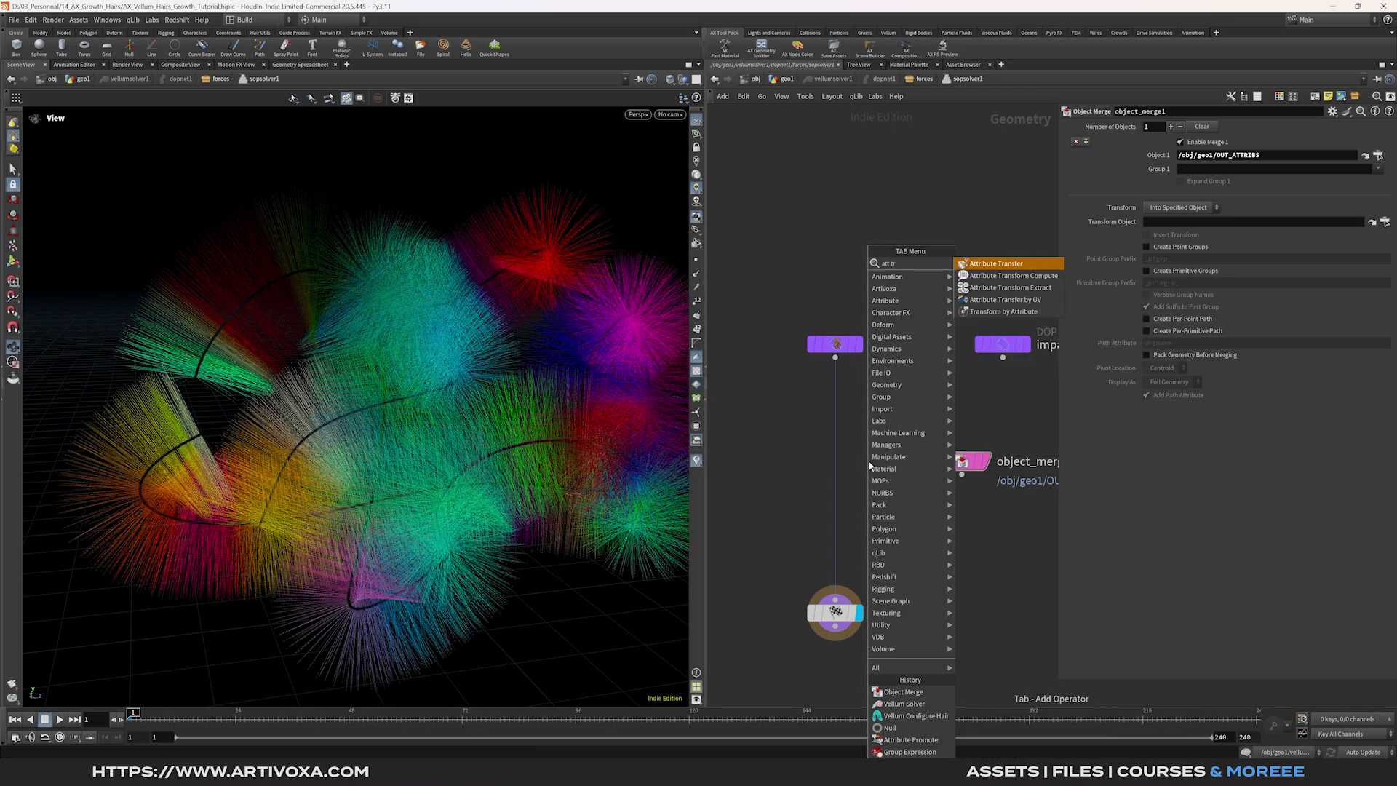
key(Return)
click(881, 540)
drag(835, 358, 875, 521)
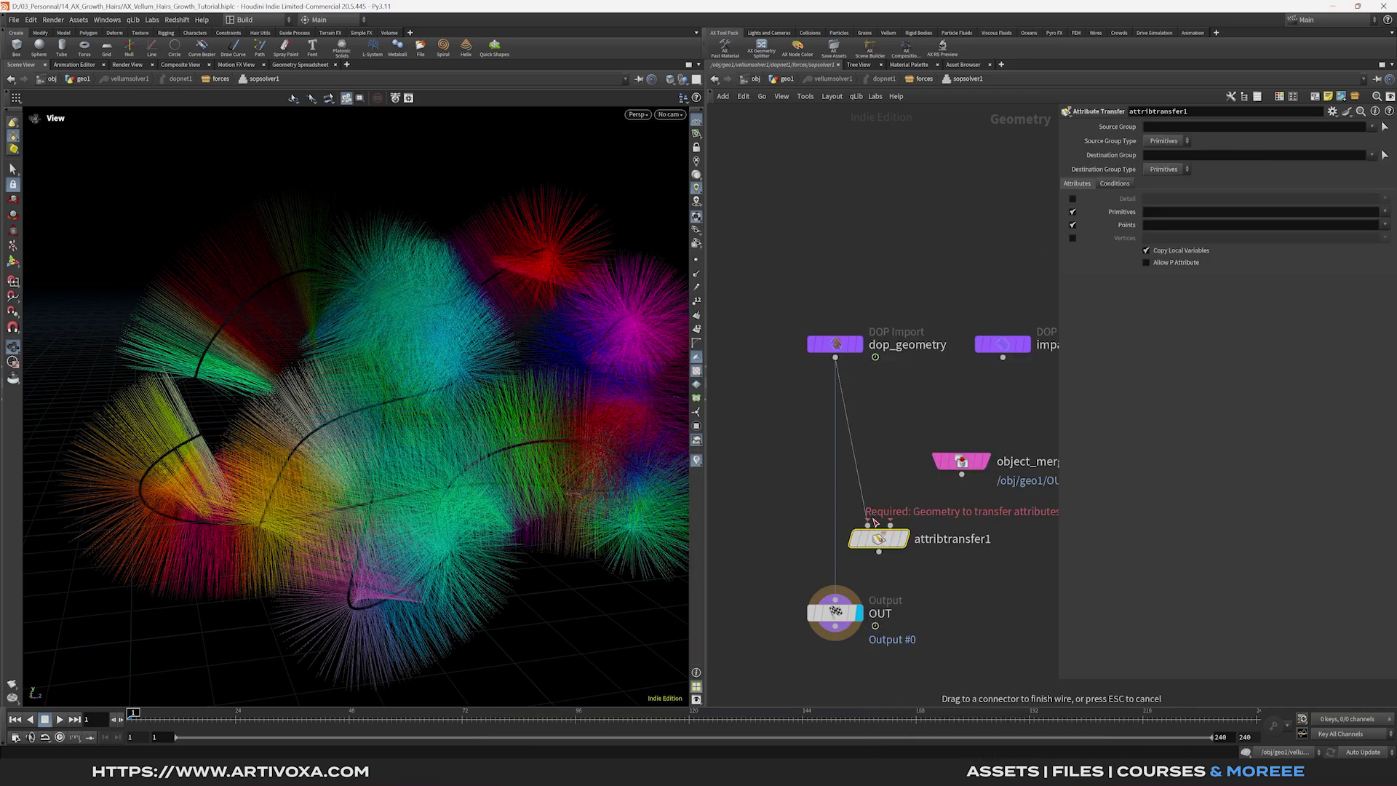
click(868, 524)
drag(962, 474, 900, 530)
click(890, 524)
key(l)
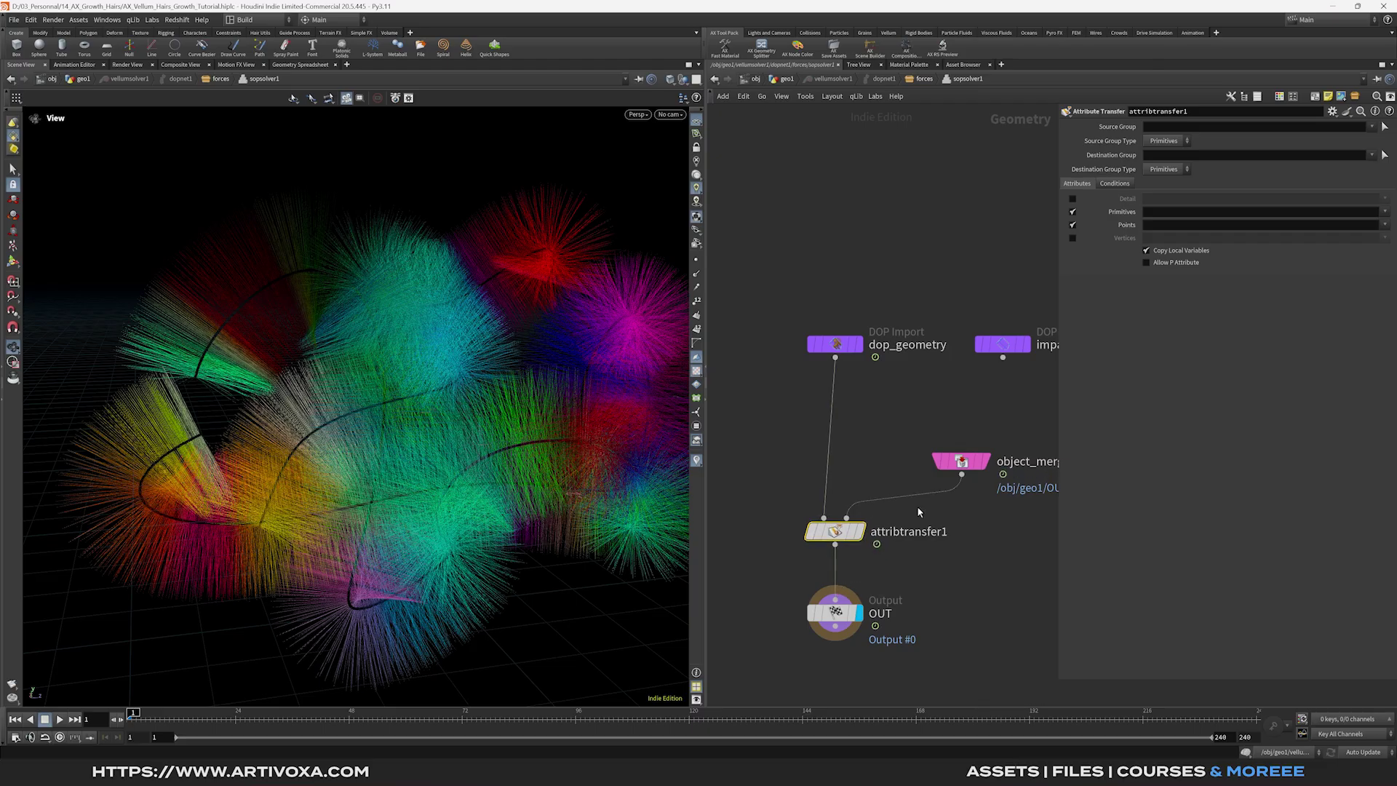
Turn off primitive transfer and transfer only the mops_falloff point attribute.
click(1073, 211)
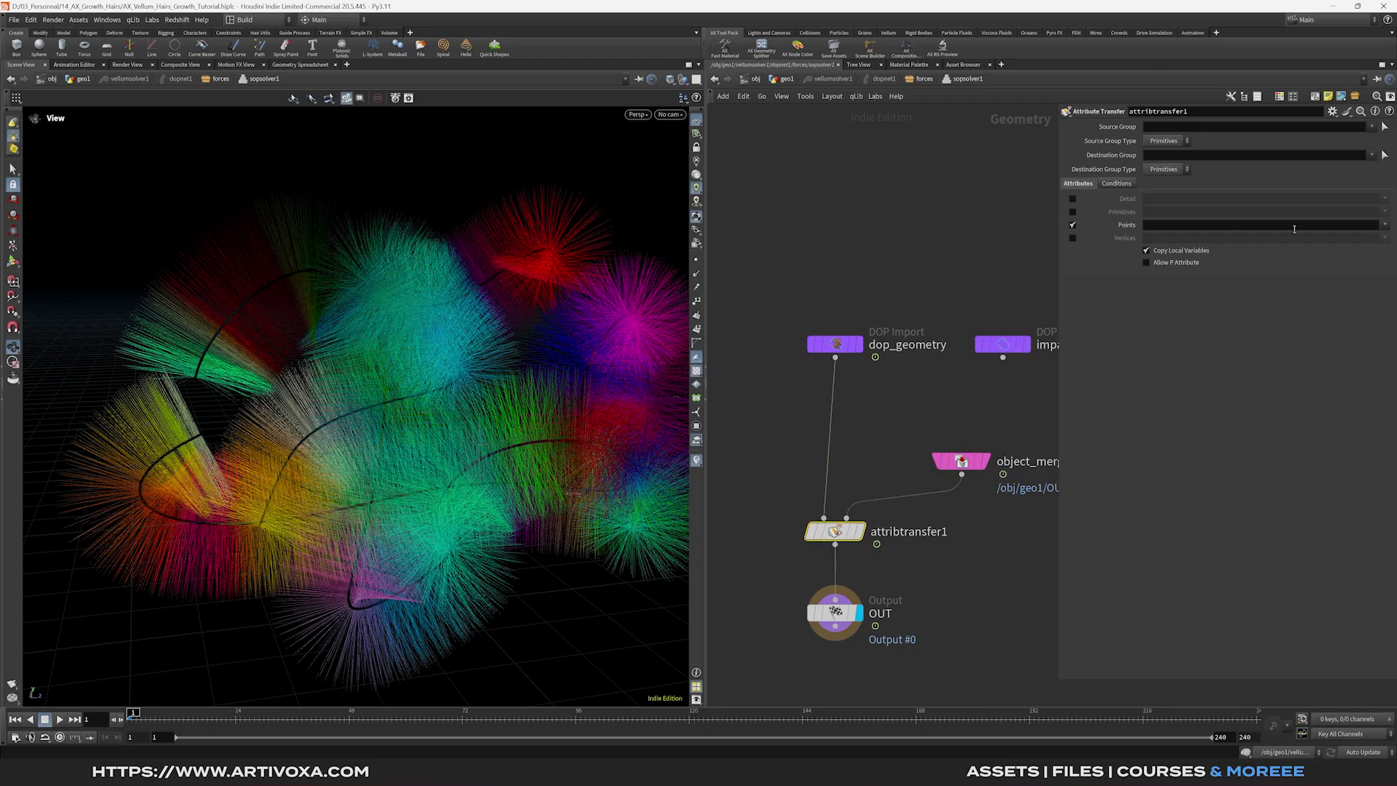
click(1387, 226)
click(1364, 259)
click(1387, 226)
Back in the forces network, add a POP Wind node wired into FORCE.
key(u)
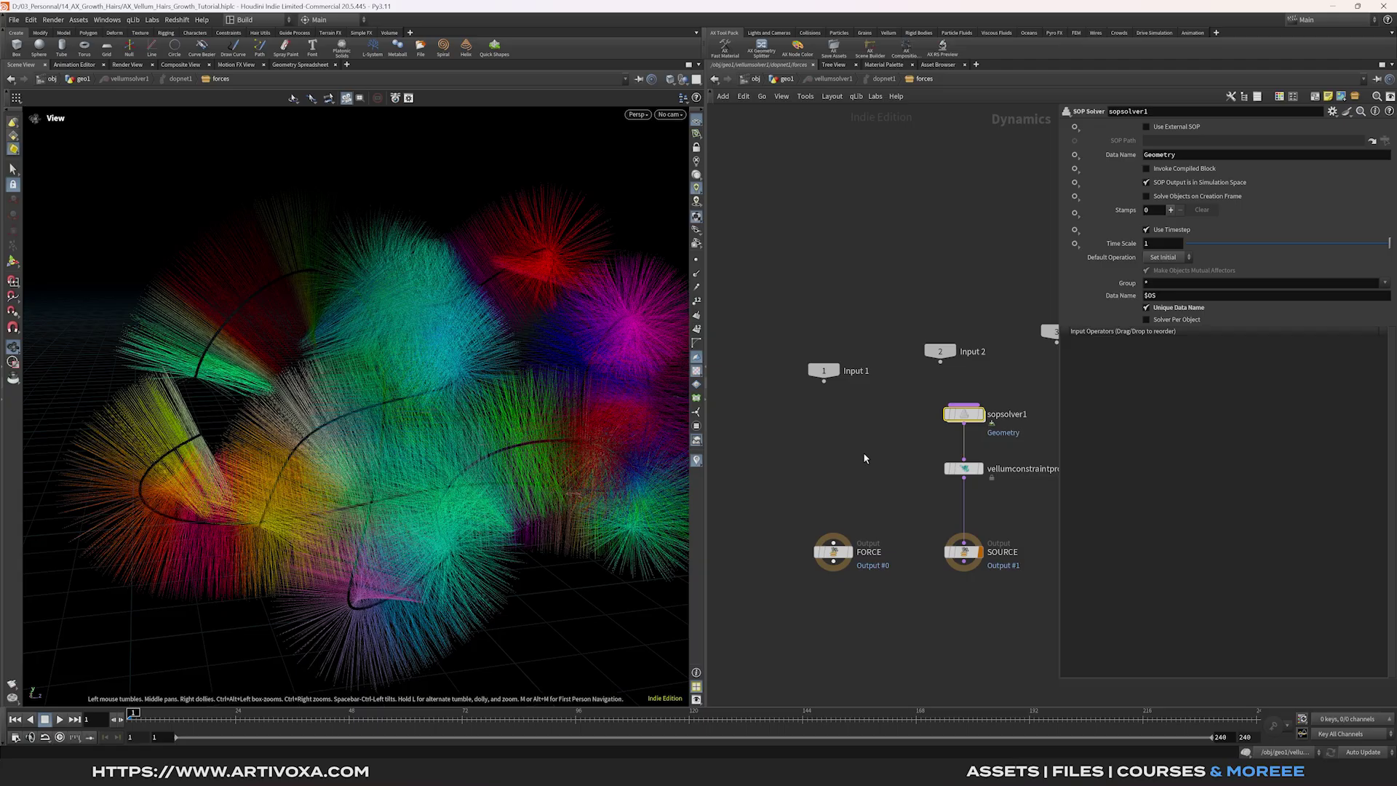
key(Tab)
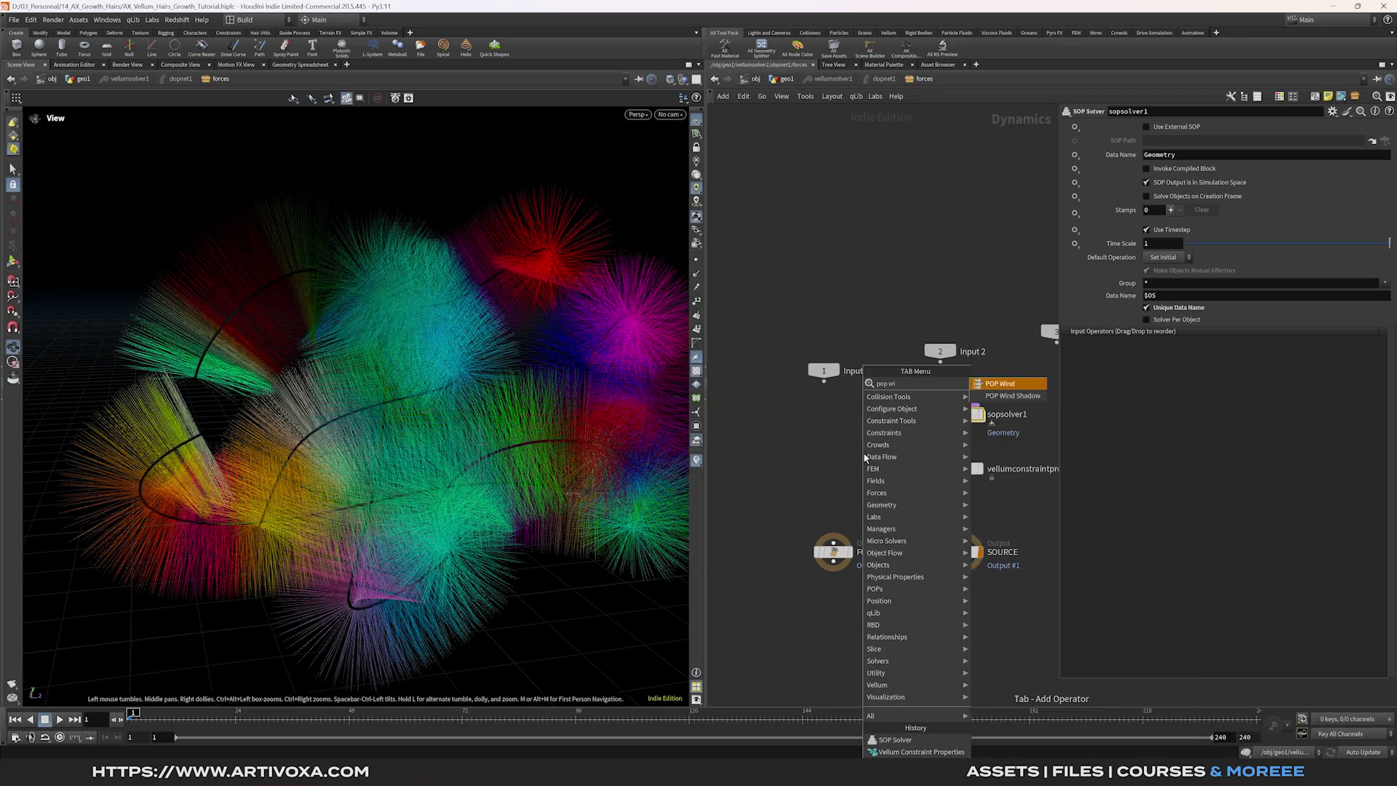
key(Return)
click(834, 415)
drag(833, 424, 834, 542)
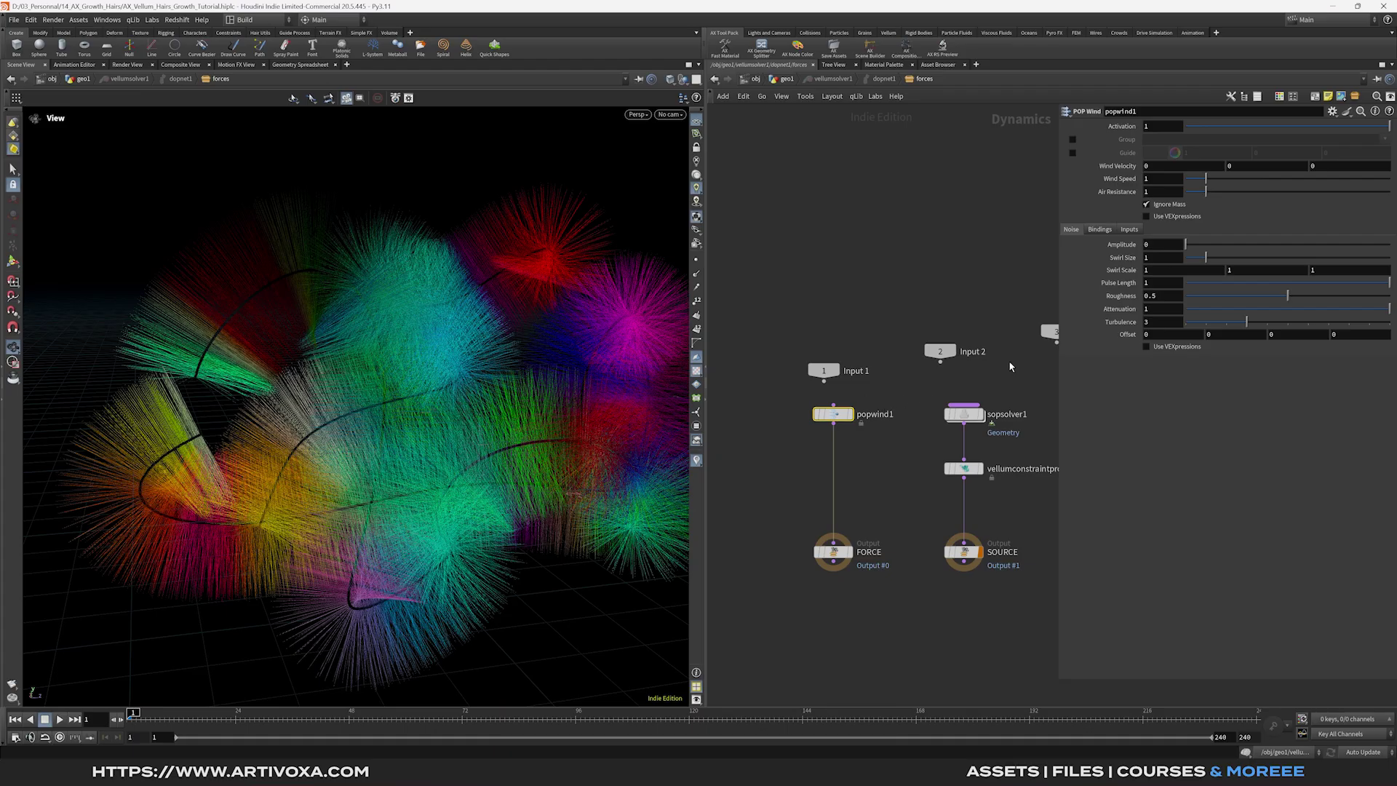
Set wind amplitude 2, pulse length 2, roughness 0.3, and return to geo1.
click(1163, 244)
text(2)
key(Return)
click(1164, 284)
text(2)
click(1164, 296)
text(0.3)
key(Return)
click(787, 79)
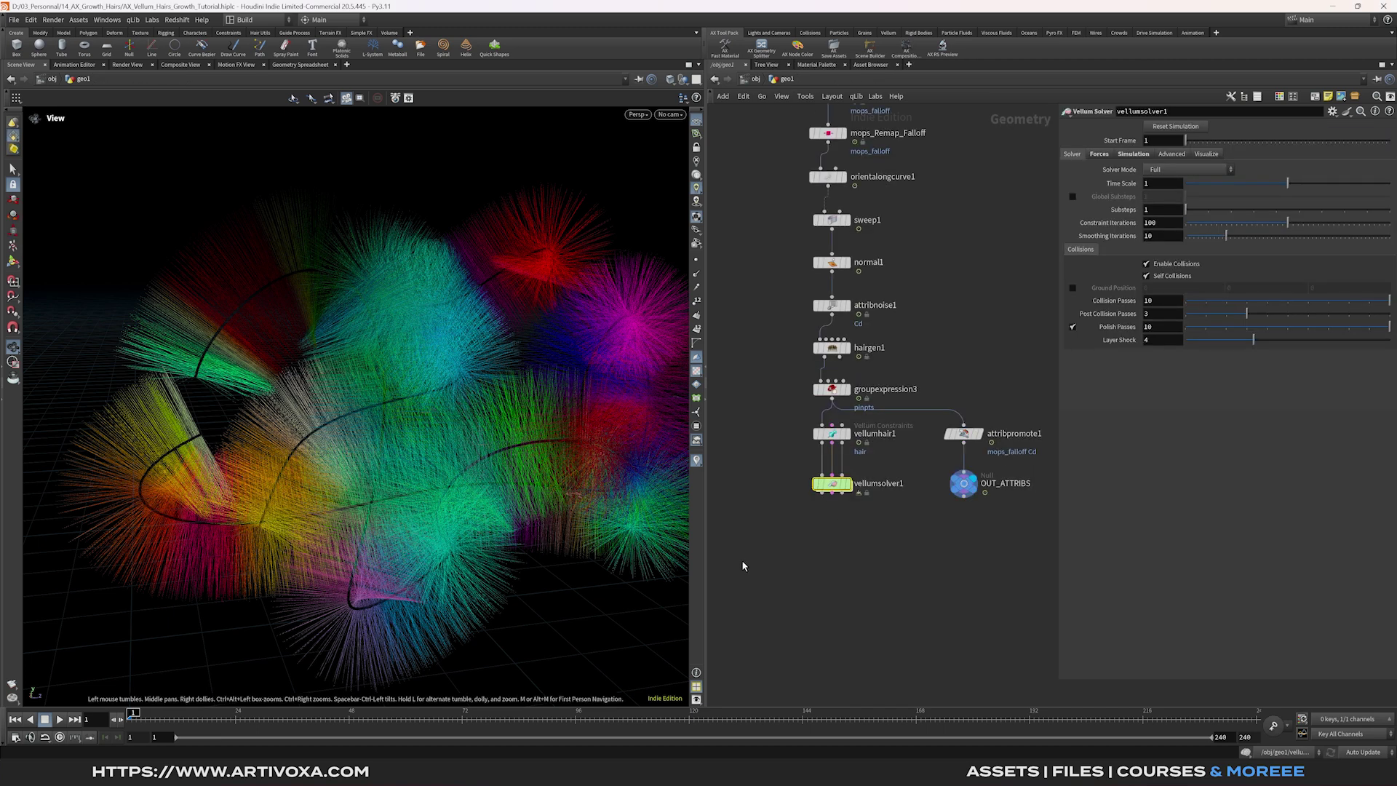
Add a Vellum I/O node below vellumsolver1 named hair_tutorial.
middle_drag(829, 519, 838, 500)
key(Tab)
text(vellum)
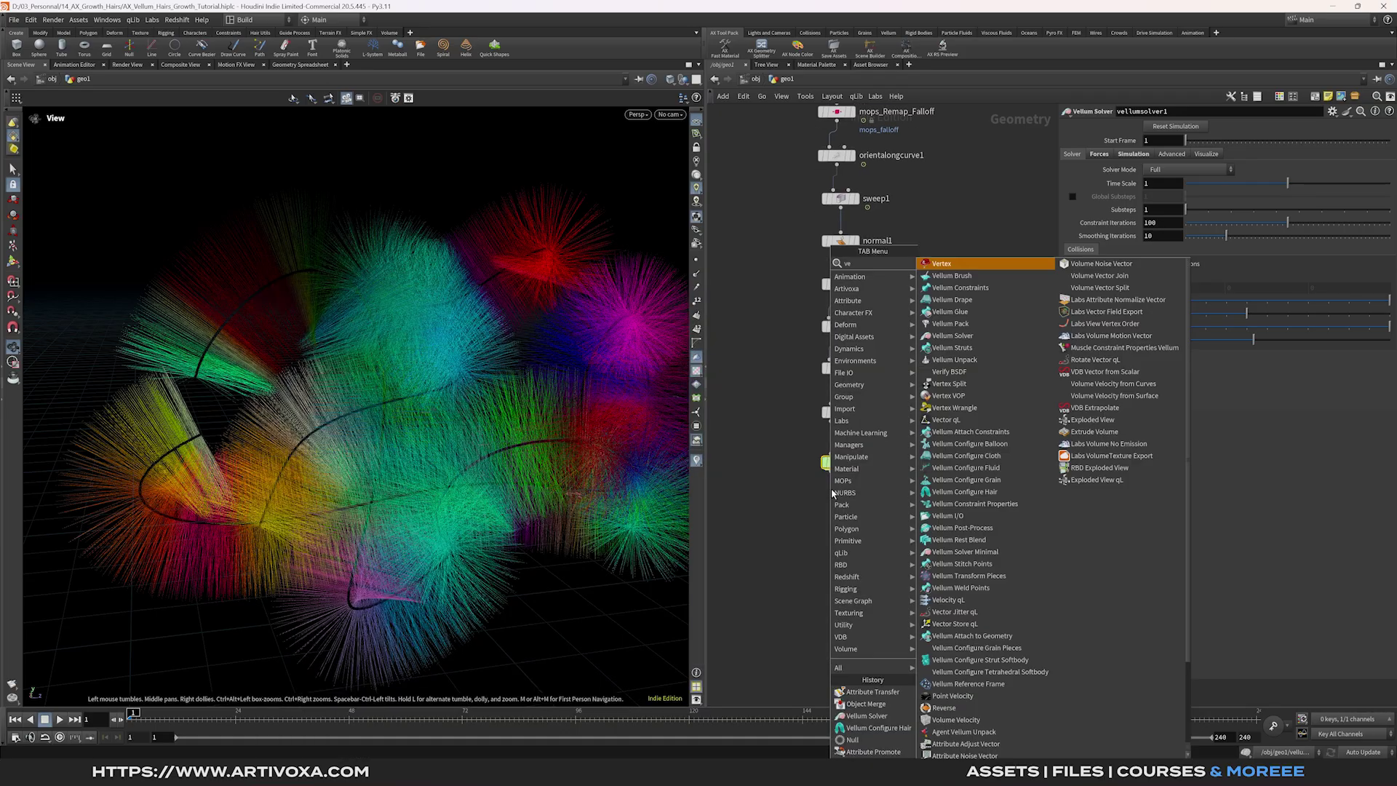
click(948, 443)
click(840, 519)
double_click(872, 519)
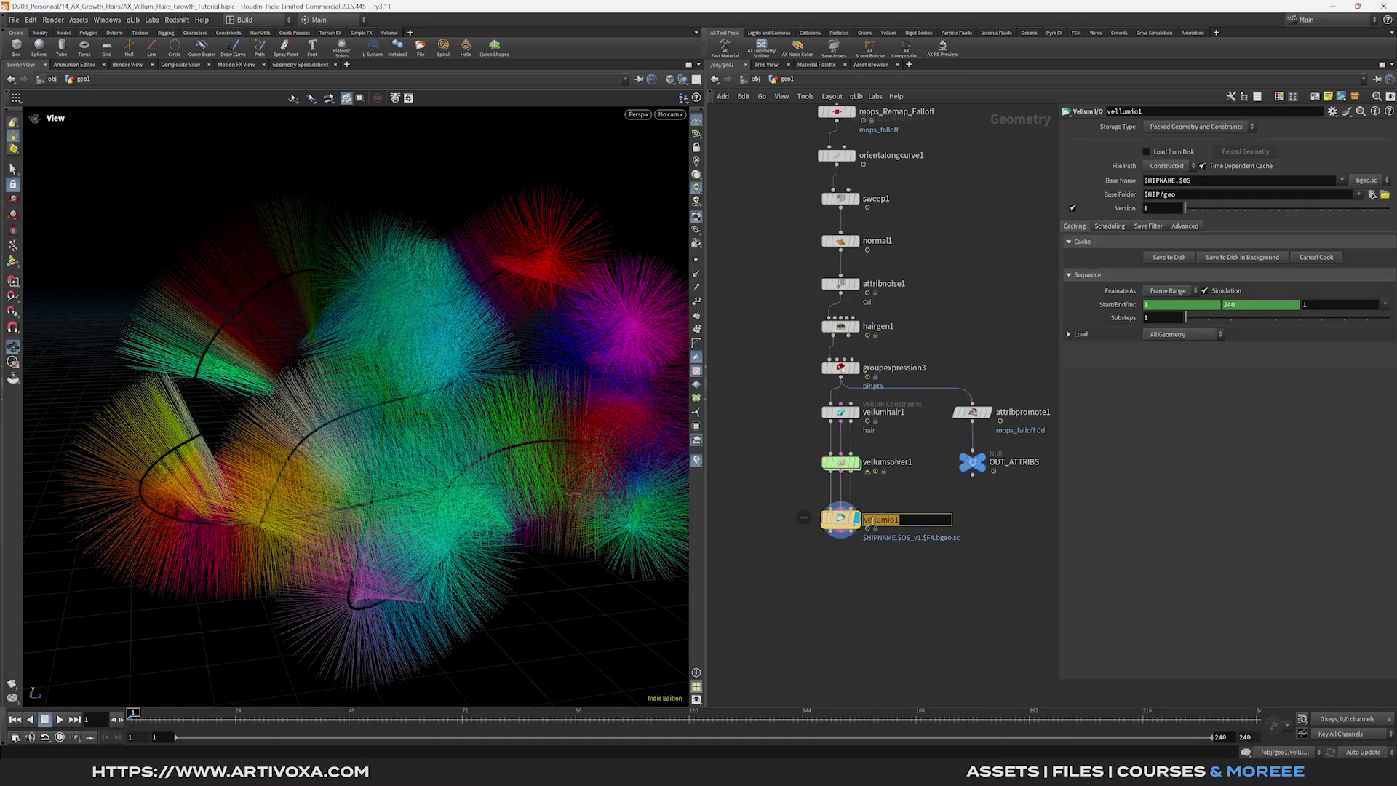
text(hair_tutorial)
key(Return)
Use an explicit cache path under $HIP/cache/$OS.
click(1168, 166)
click(1168, 182)
double_click(1168, 181)
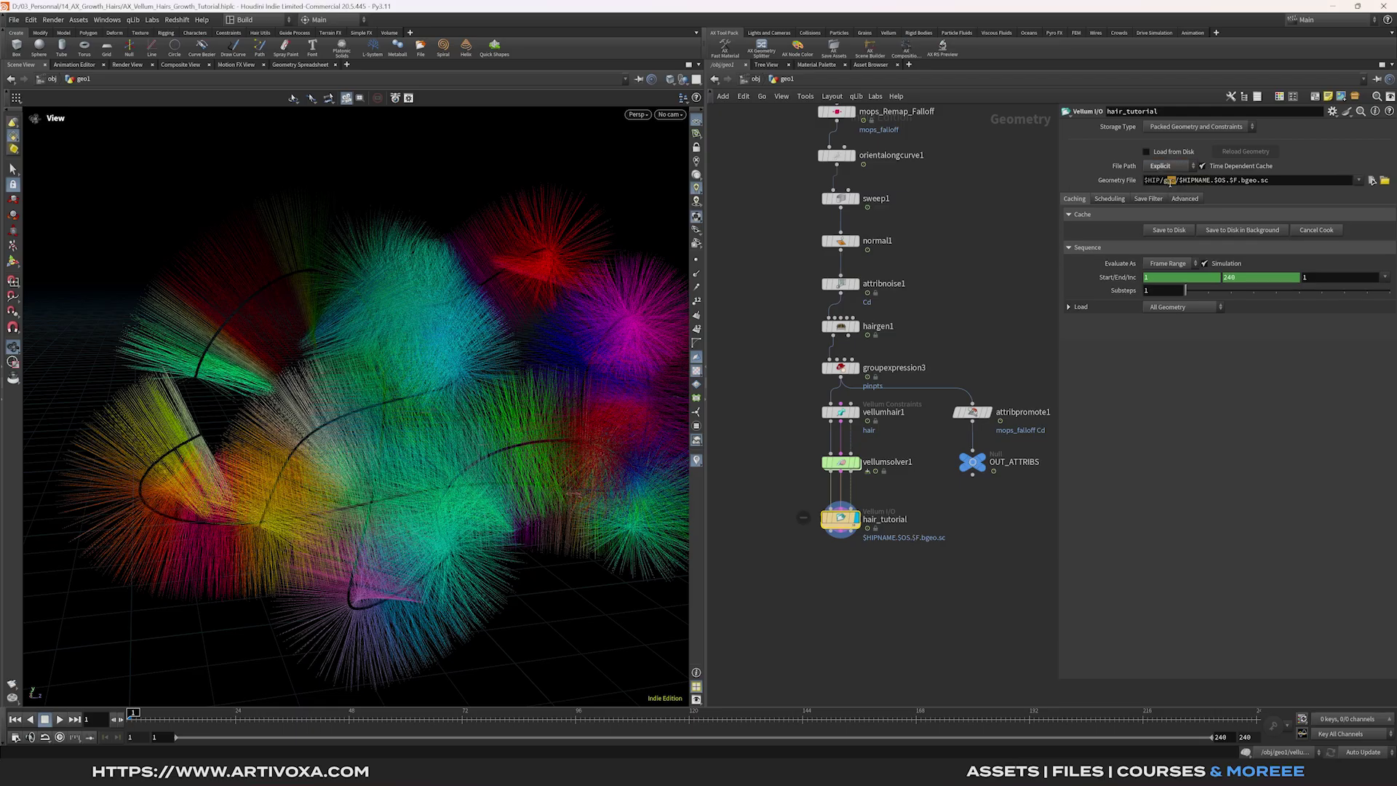
text(cache/$OS)
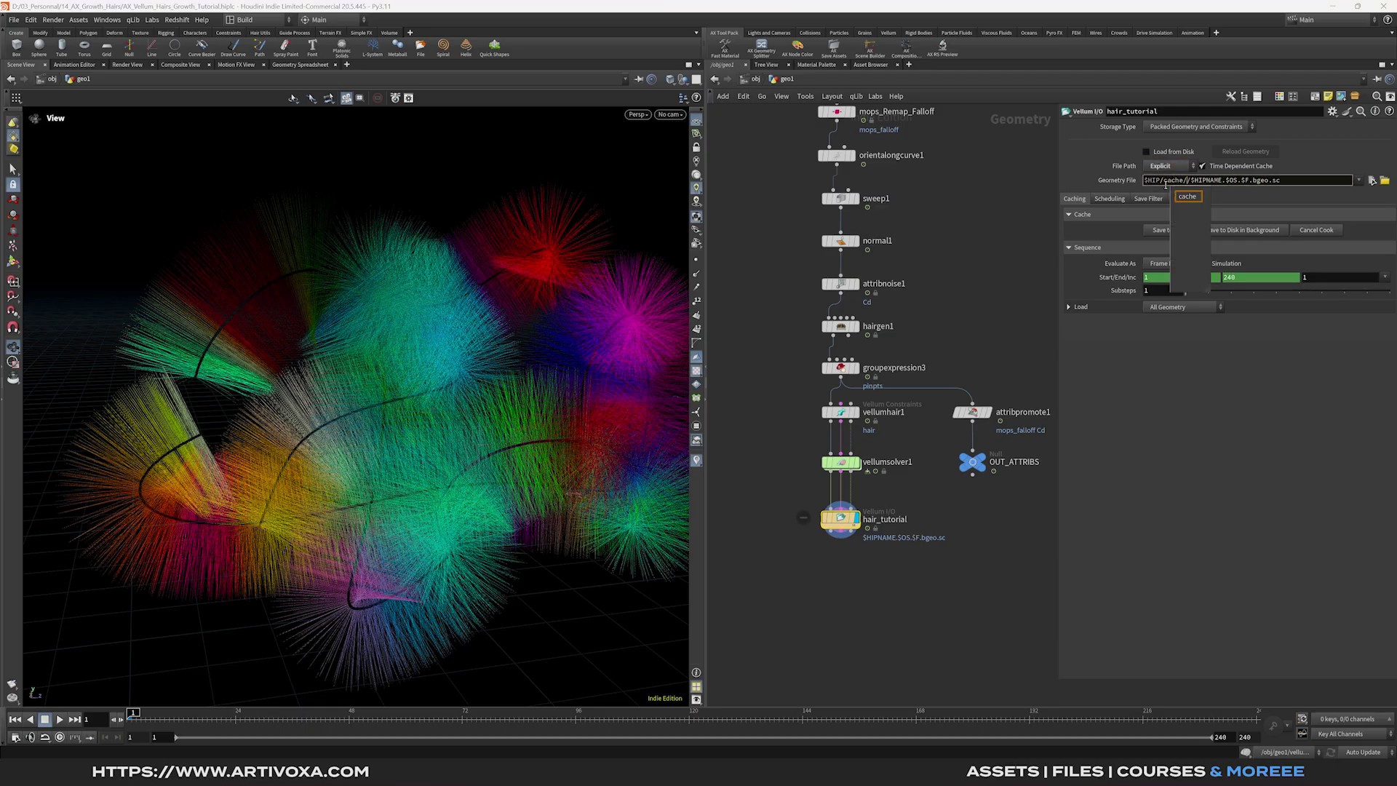
key(Return)
Set the cache end frame to 144 and save the simulation to disk.
right_click(1254, 288)
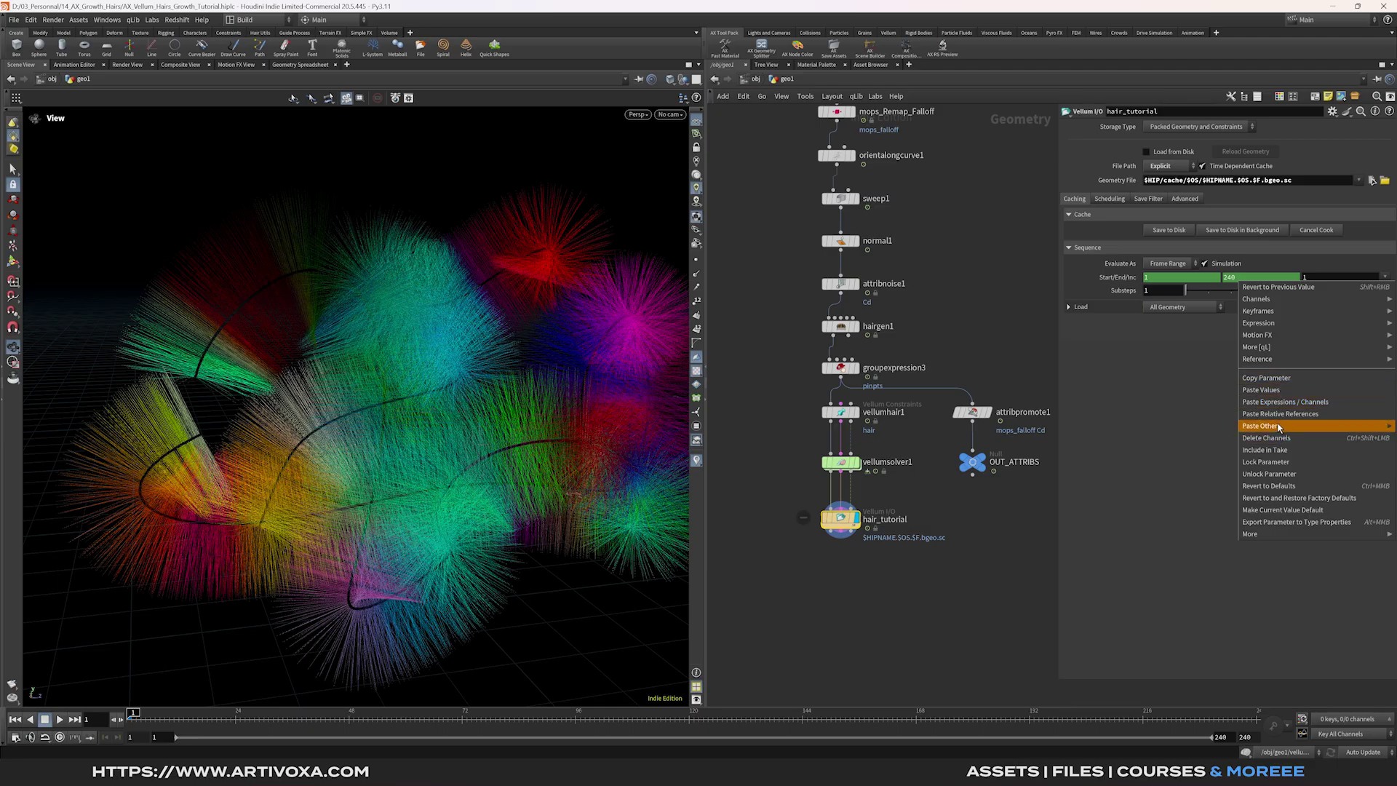
click(1269, 437)
double_click(1249, 277)
text(144)
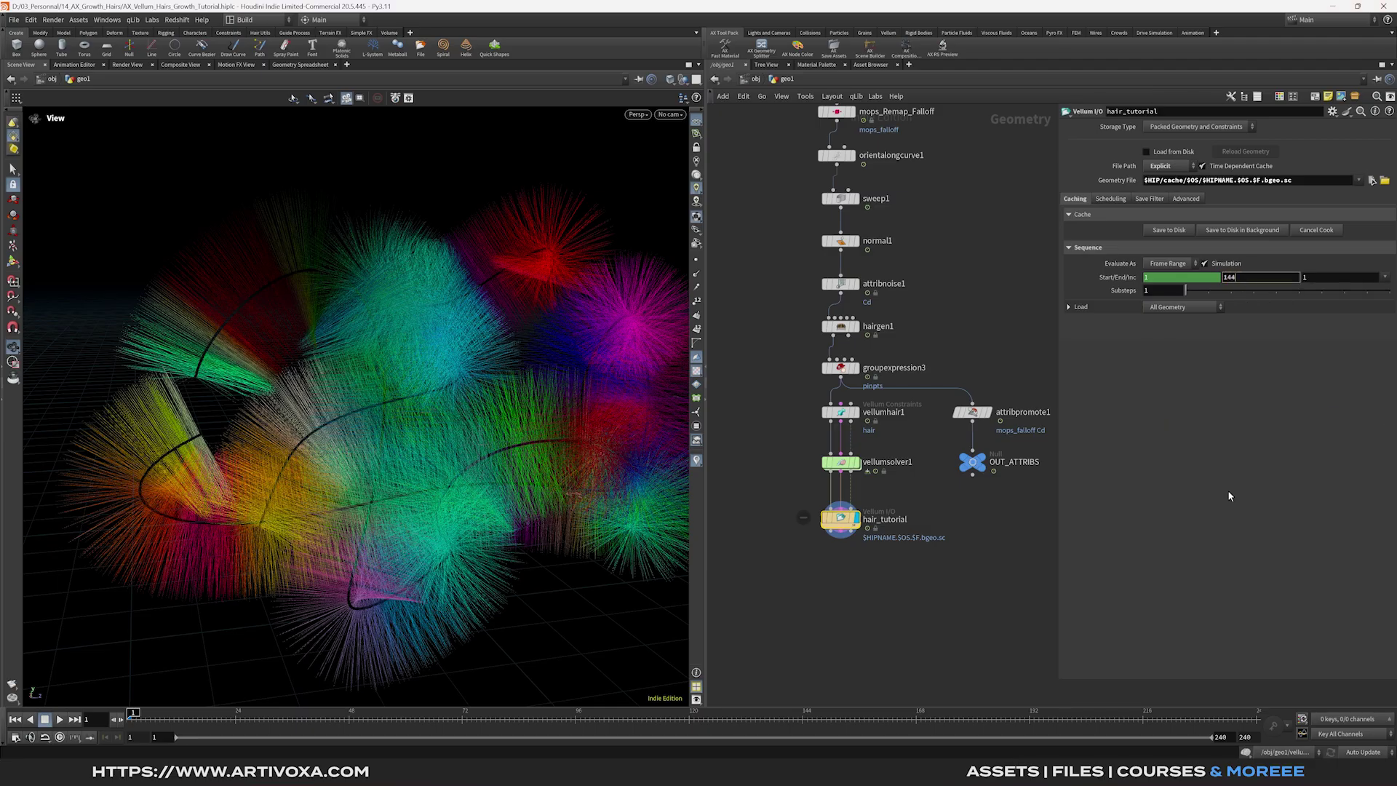
key(Return)
click(1169, 230)
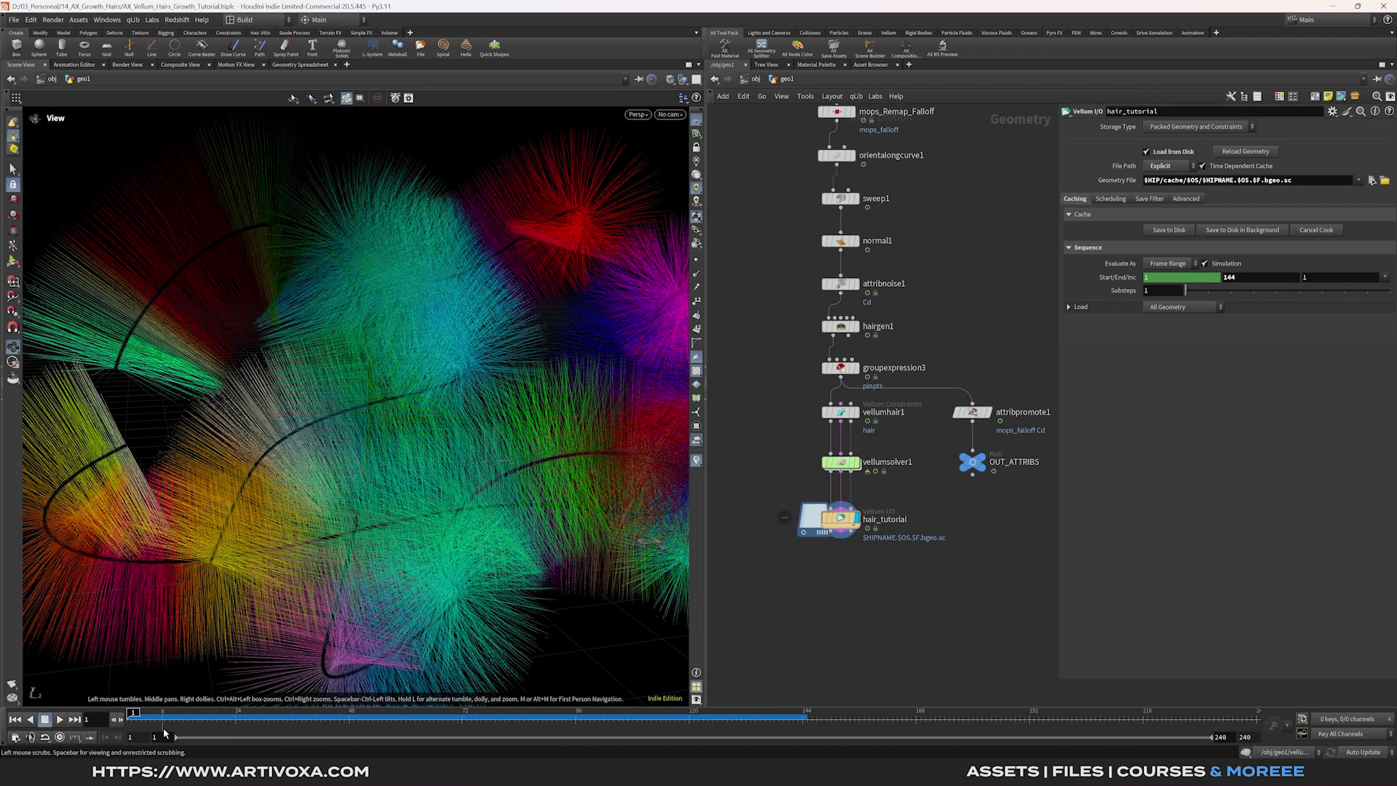
Scrub back to an early growth frame and add a Blast node below the cache.
drag(131, 719, 315, 719)
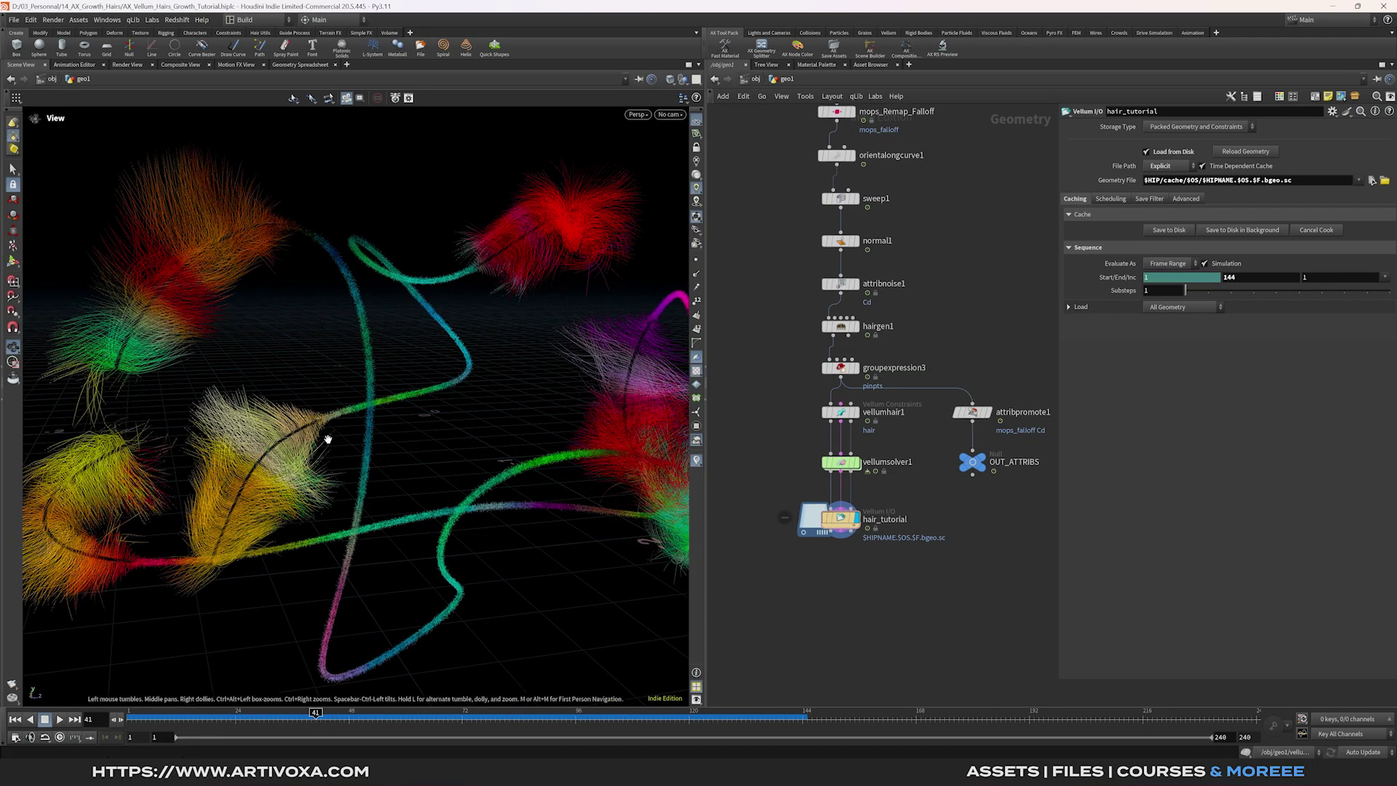
key(Tab)
text(blast)
key(Return)
click(841, 557)
drag(840, 556, 841, 565)
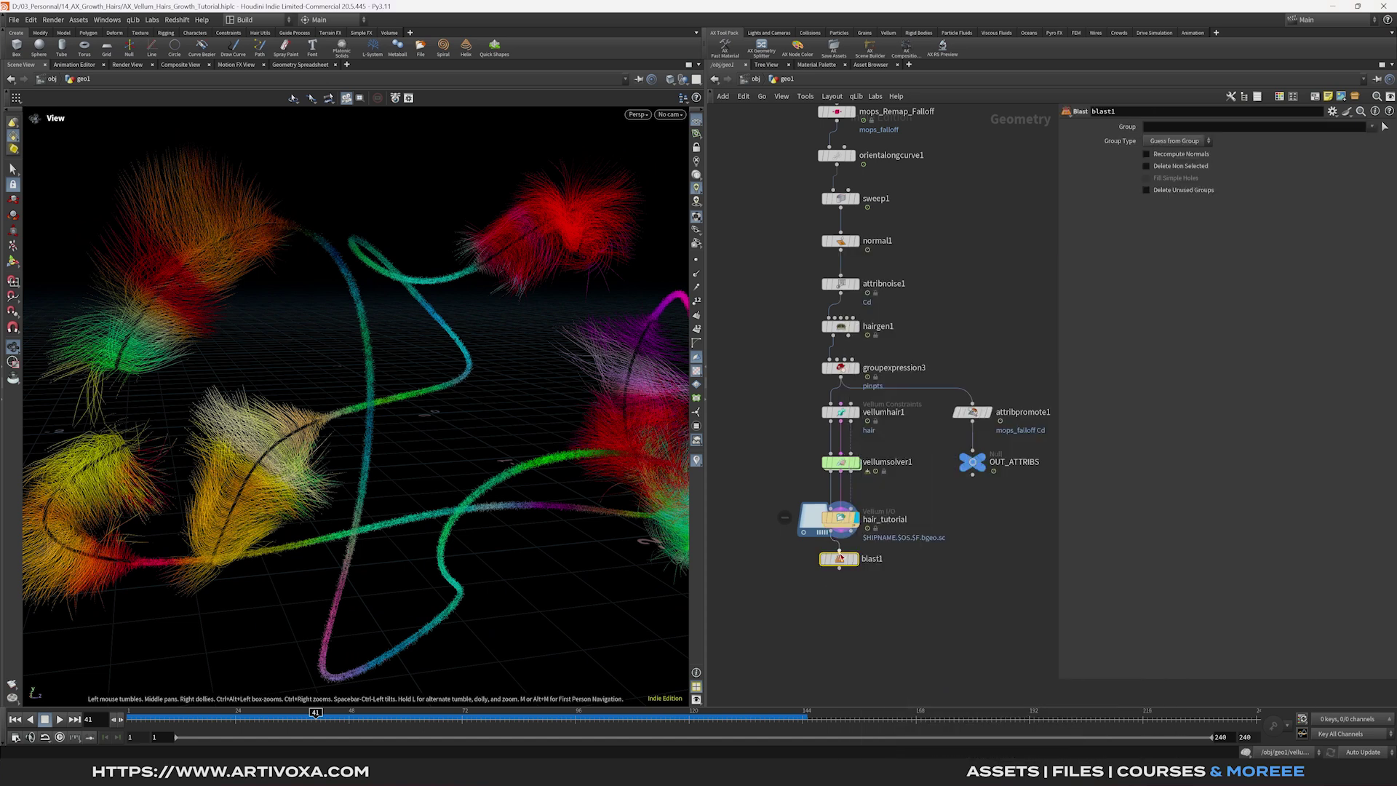
click(1209, 127)
text(@mops_falloff<0.05)
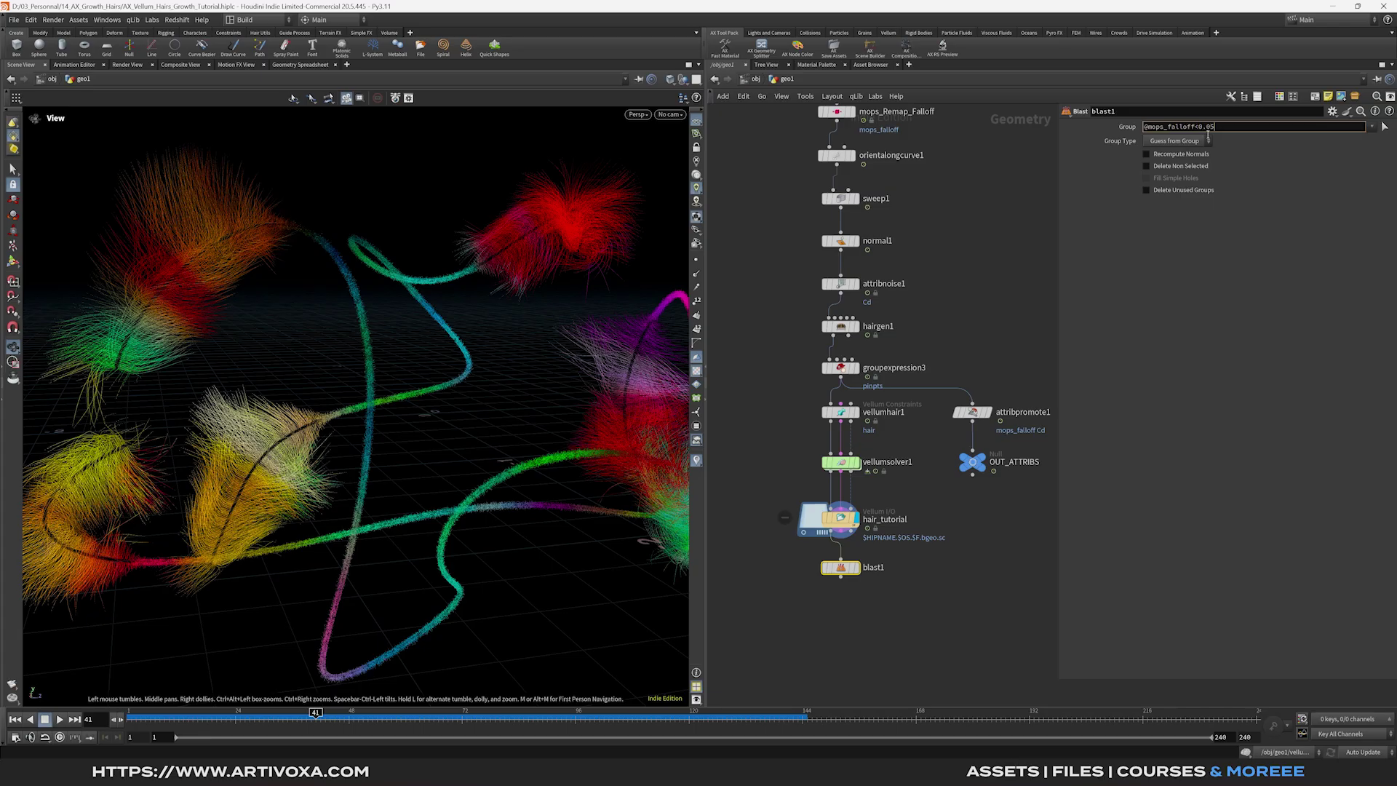
key(Return)
click(1170, 141)
click(1165, 178)
click(856, 568)
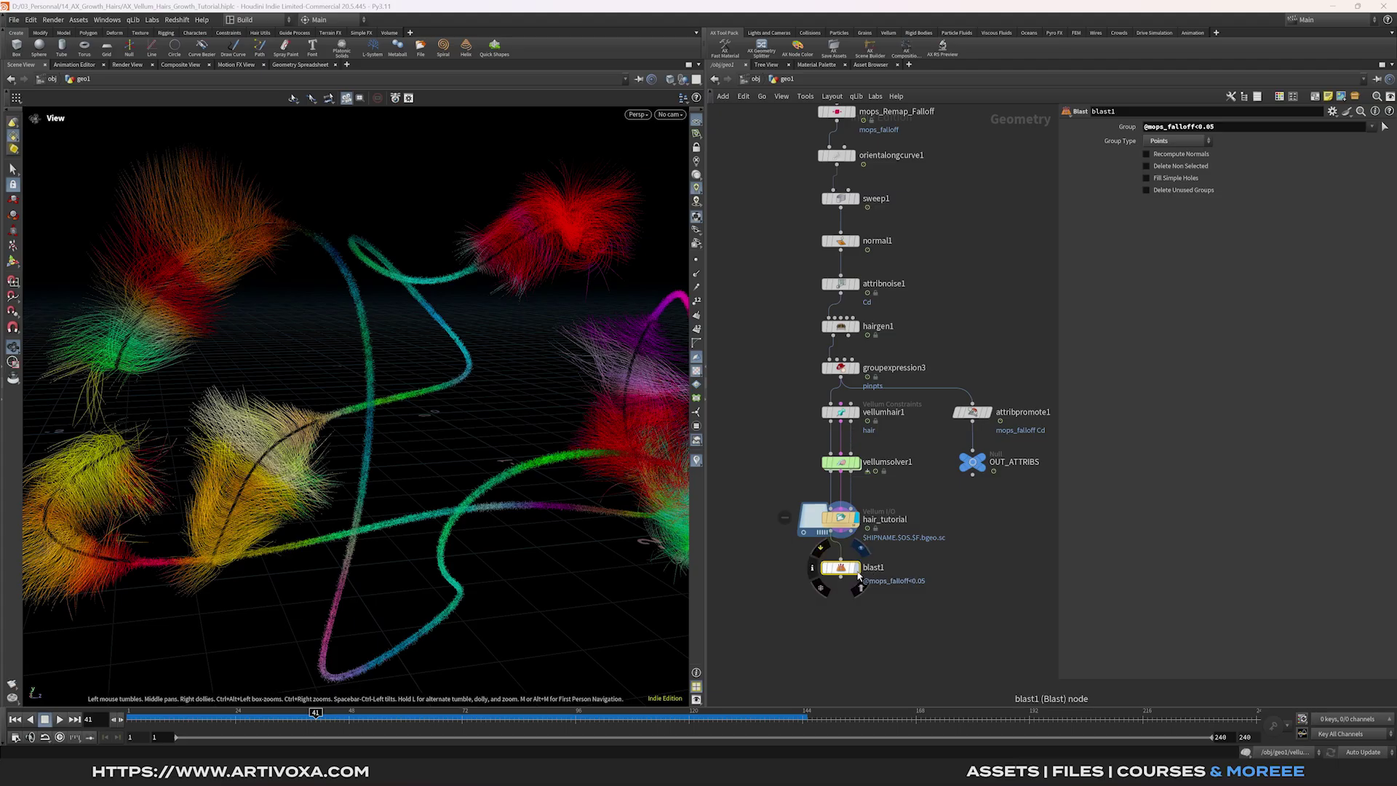
drag(530, 521, 342, 477)
key(Left)
key(Left)
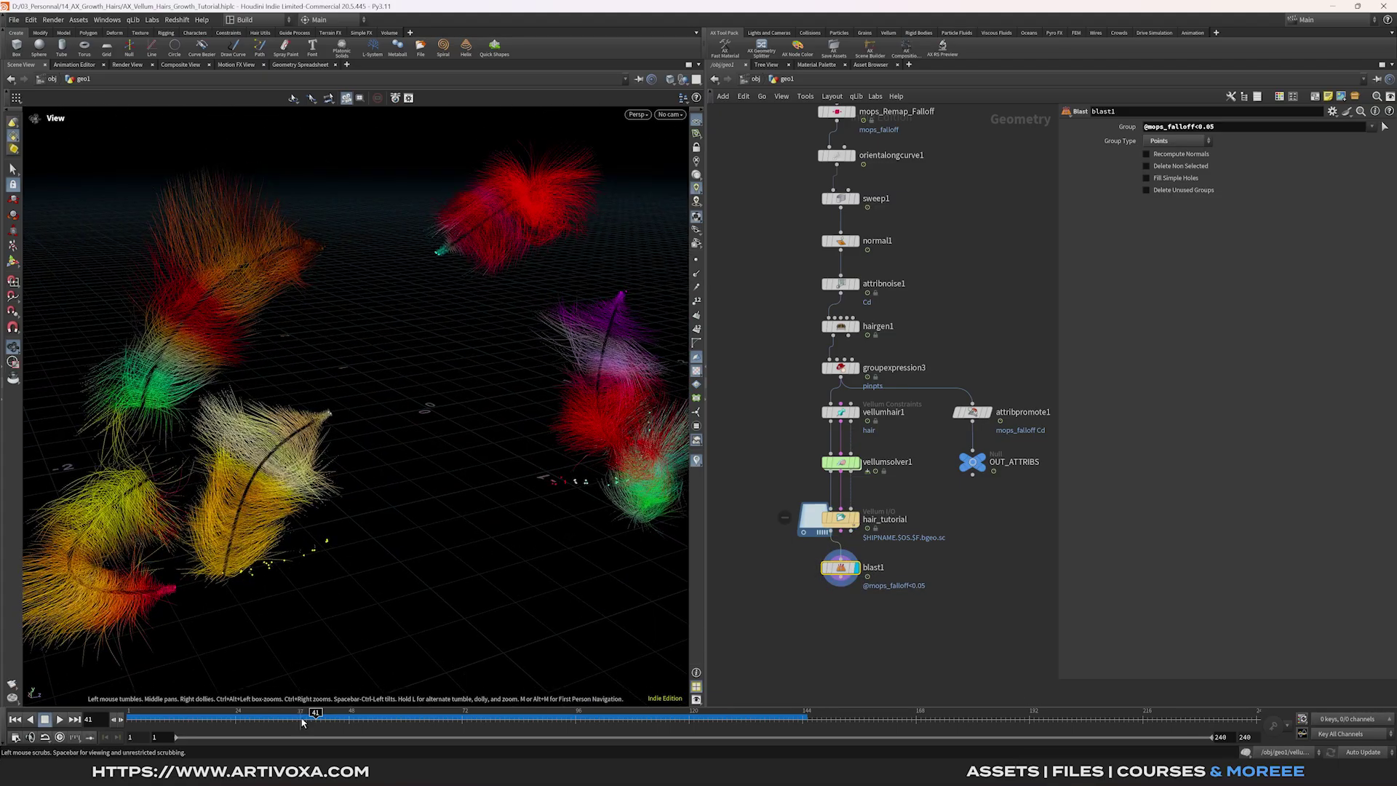
key(Tab)
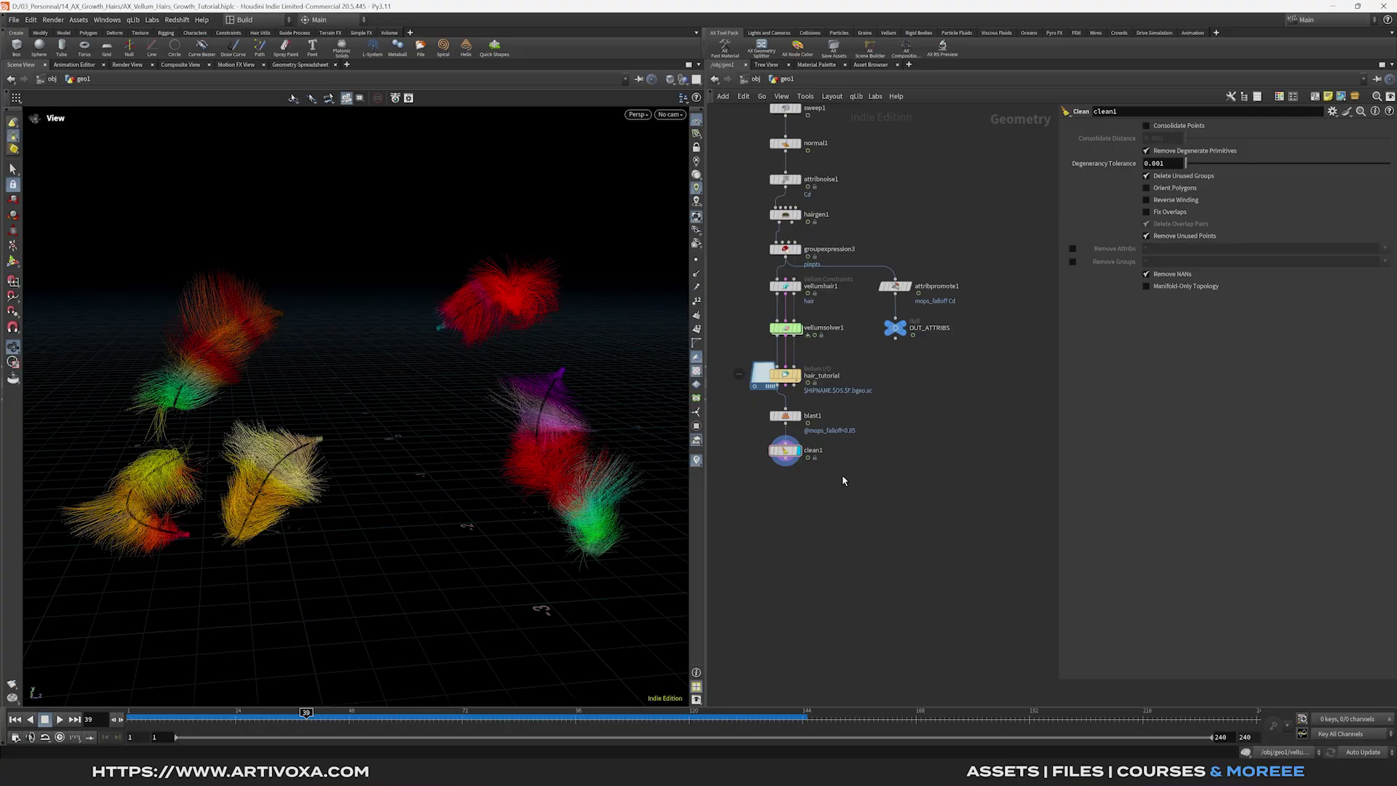
Add a Guide Skin Attribute Lookup node fed from clean1.
key(Tab)
text(guid loo)
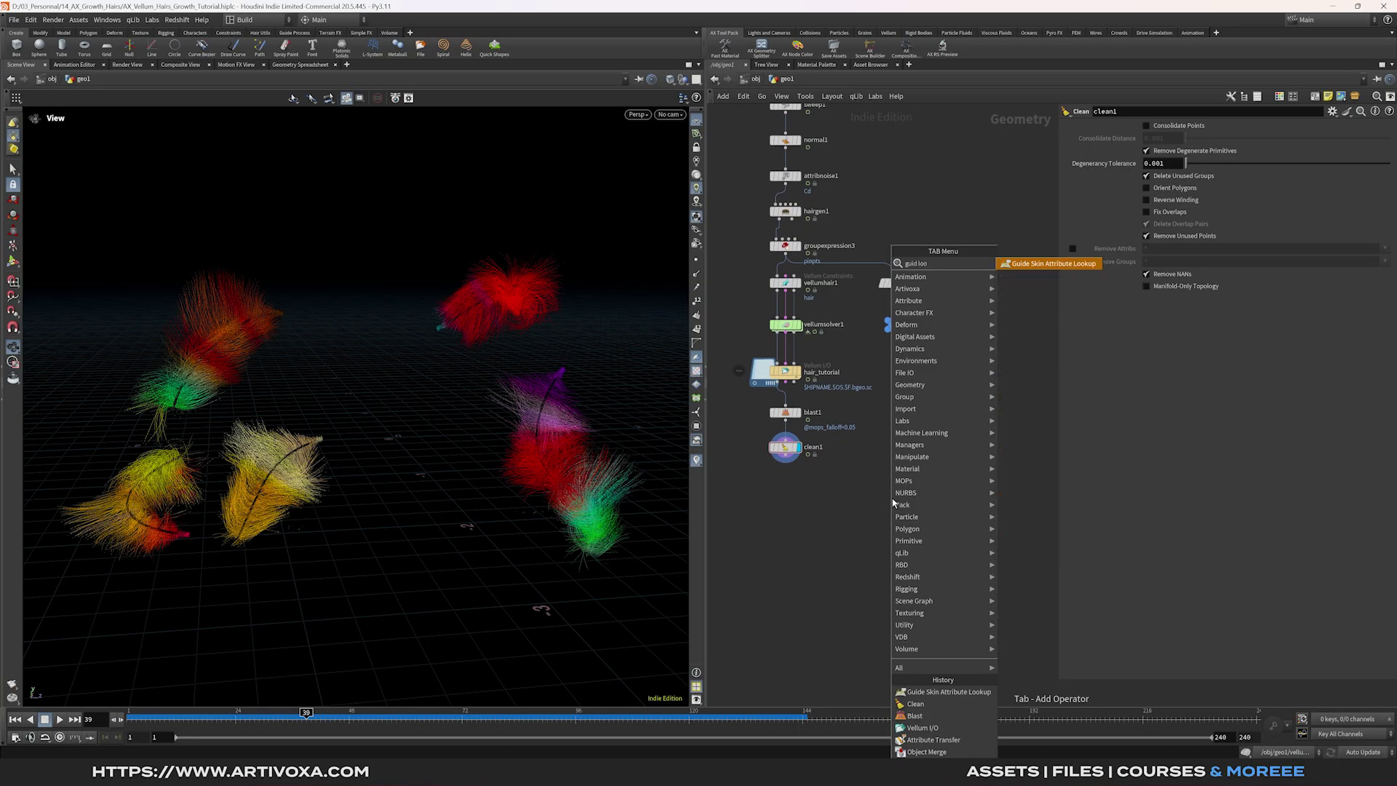
key(Return)
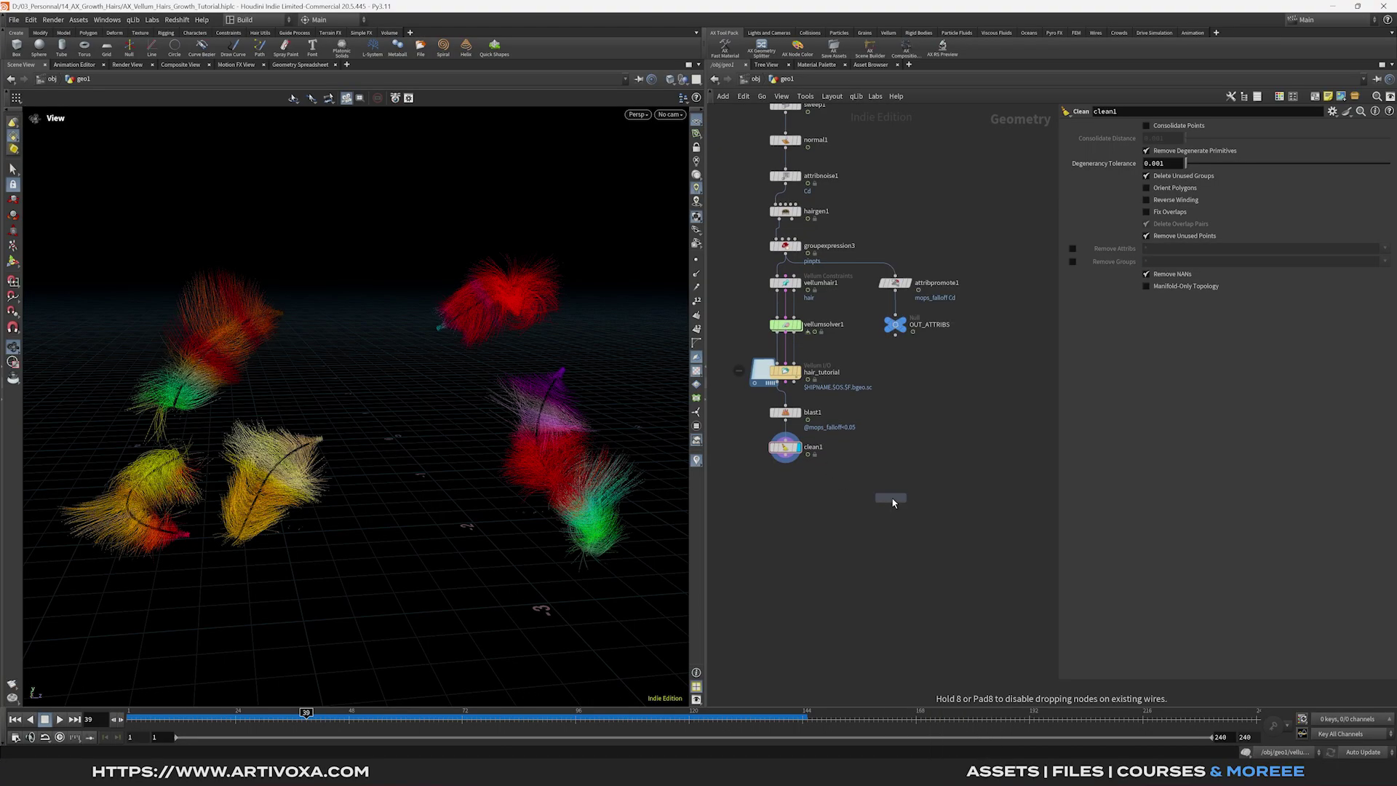
click(953, 486)
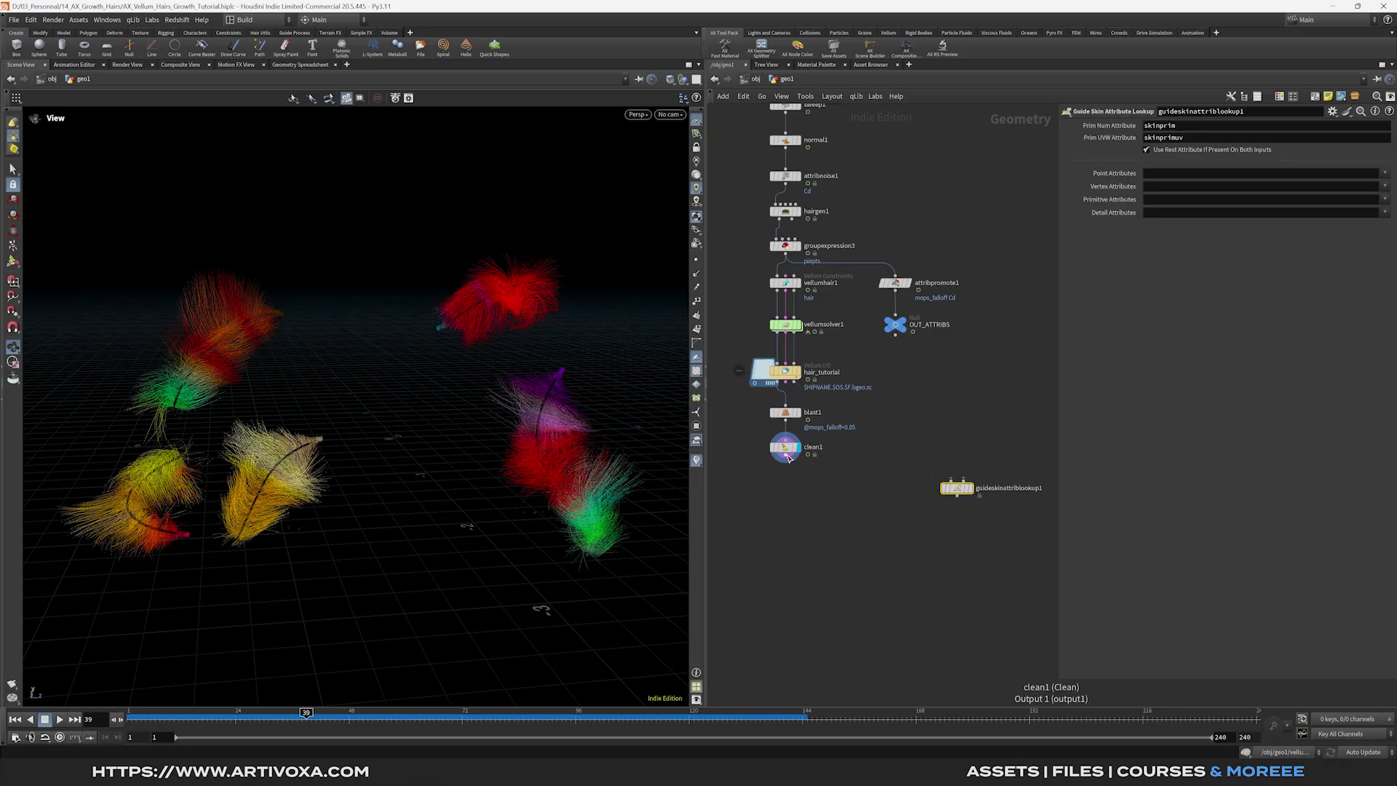
drag(788, 457, 978, 490)
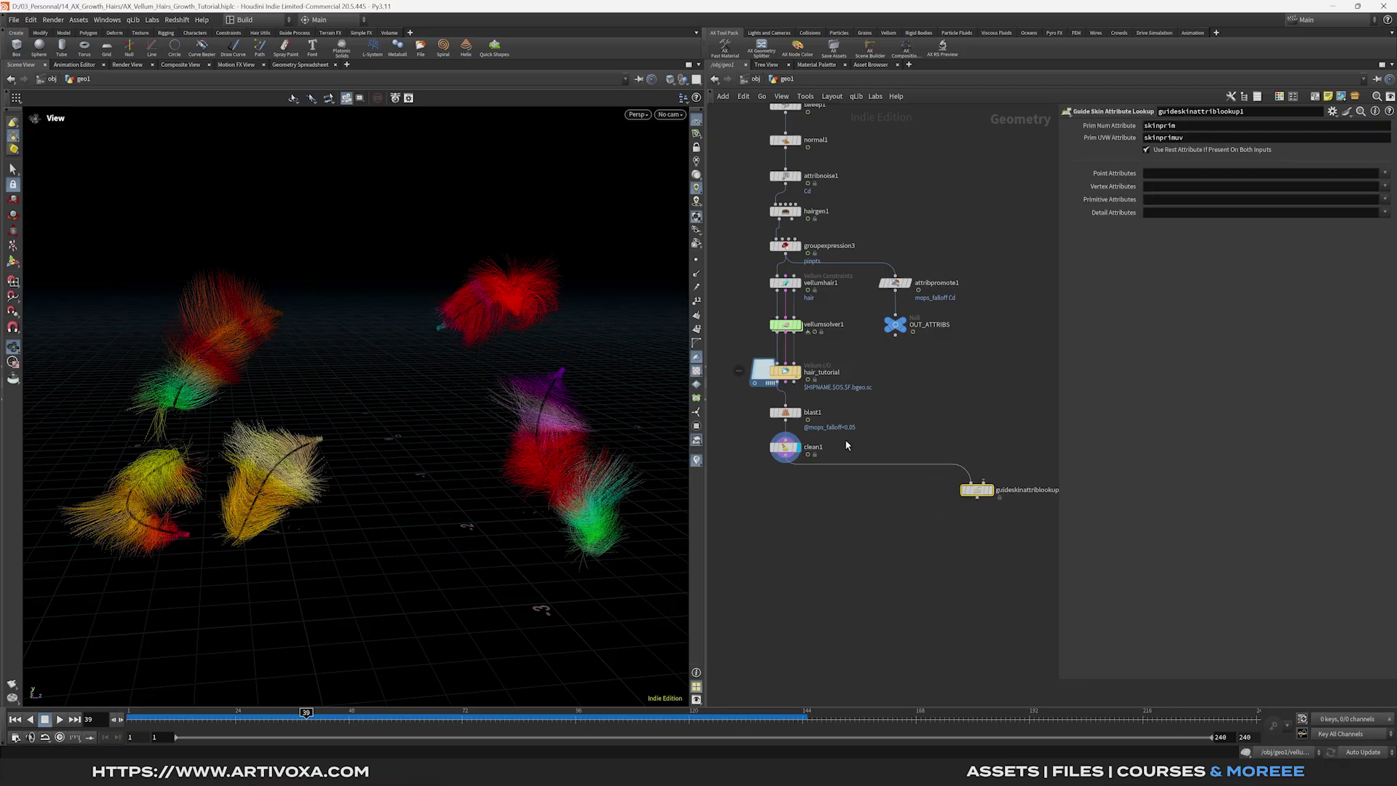
middle_drag(826, 438, 777, 423)
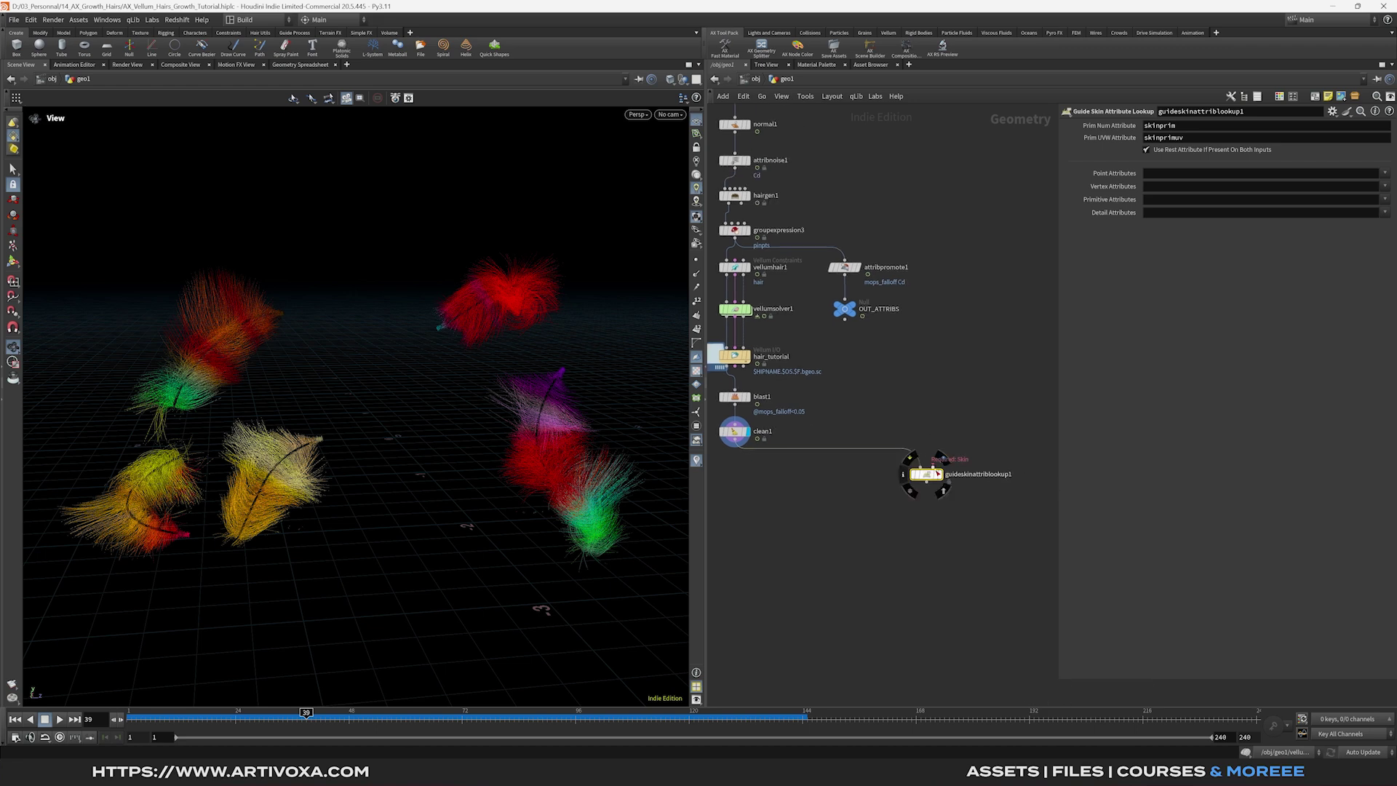
drag(934, 479, 984, 478)
Wire normal1 into the lookup's second input and look up the Cd point attribute.
scroll(949, 356, down, 2)
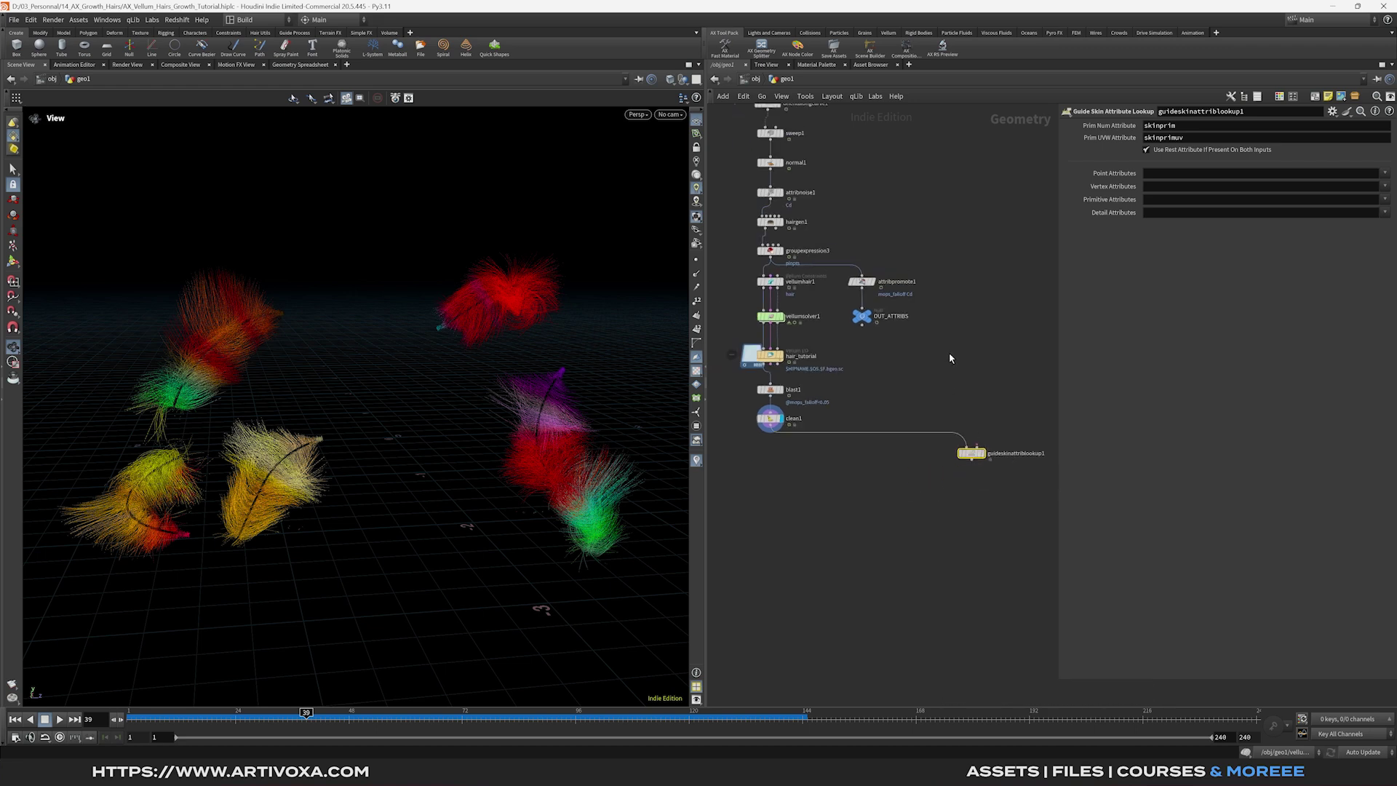
middle_drag(888, 208, 893, 223)
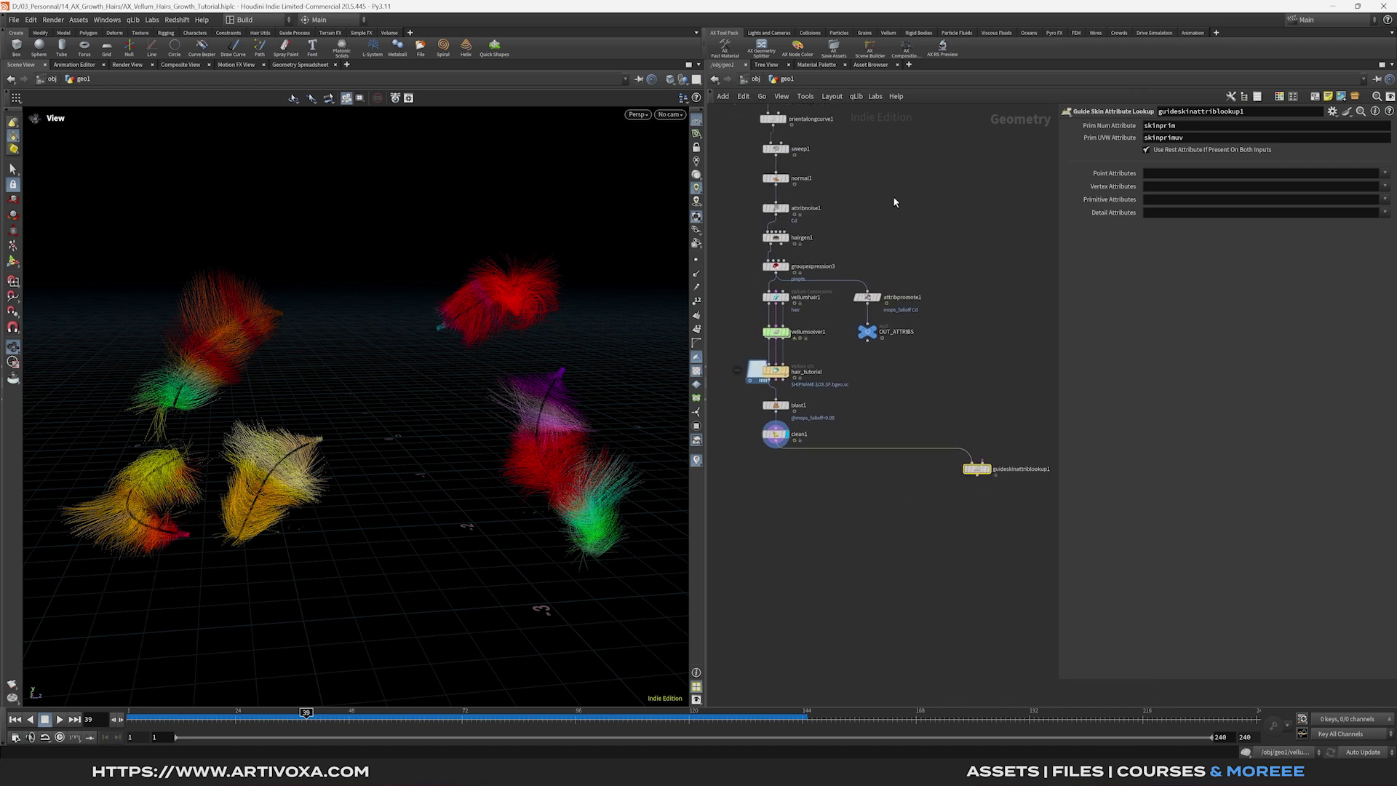
drag(779, 188, 997, 466)
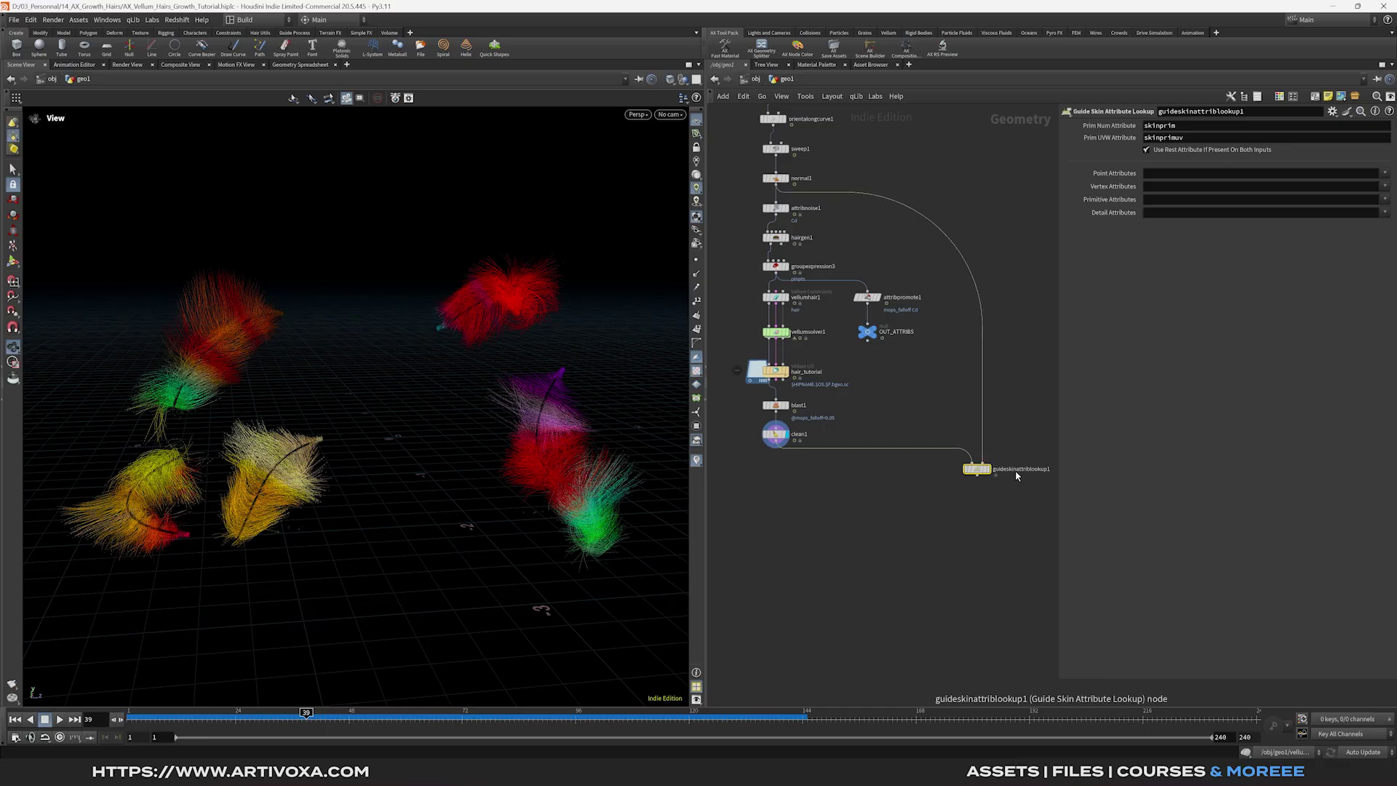
click(989, 468)
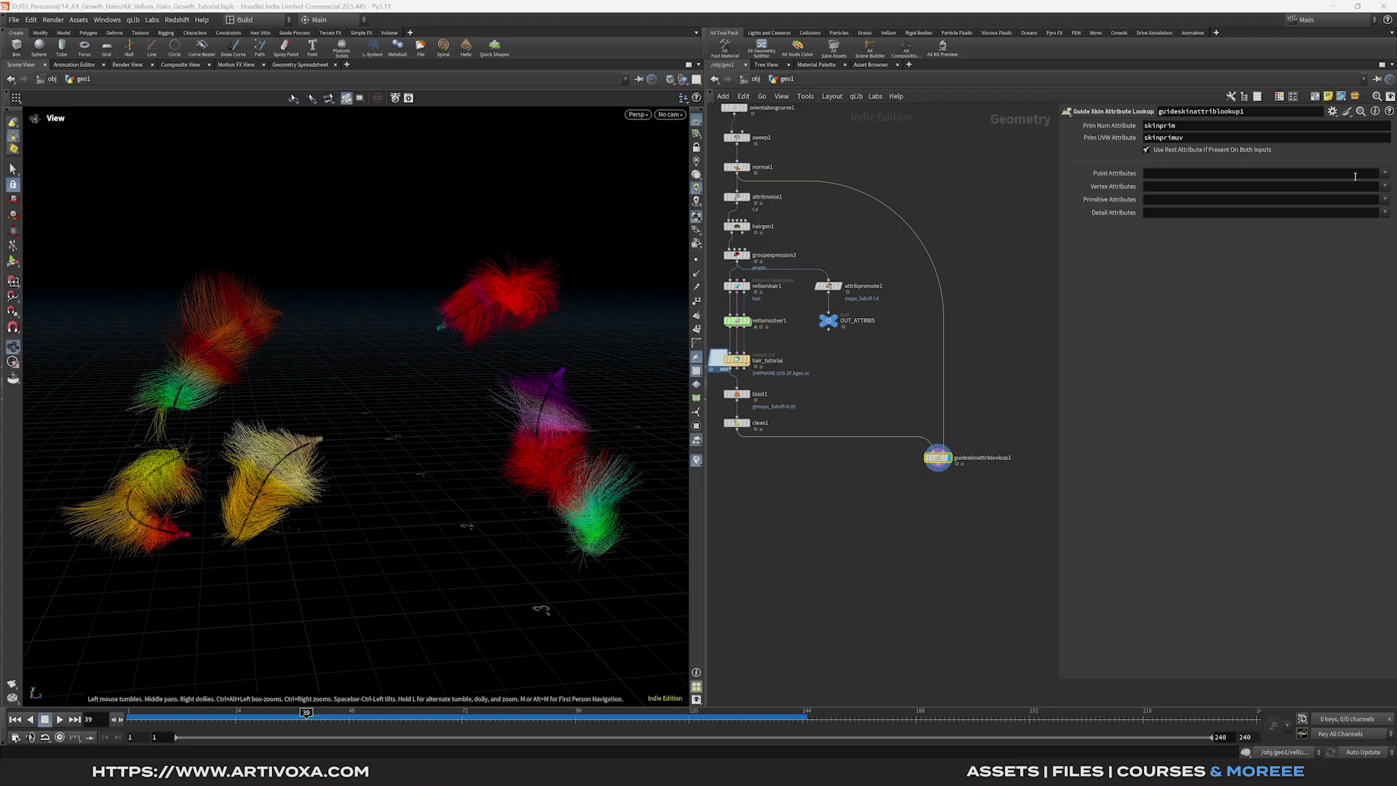
click(1385, 173)
click(1361, 187)
middle_drag(944, 492, 940, 462)
key(Tab)
Add a Rest Position node under the lookup node.
text(rest)
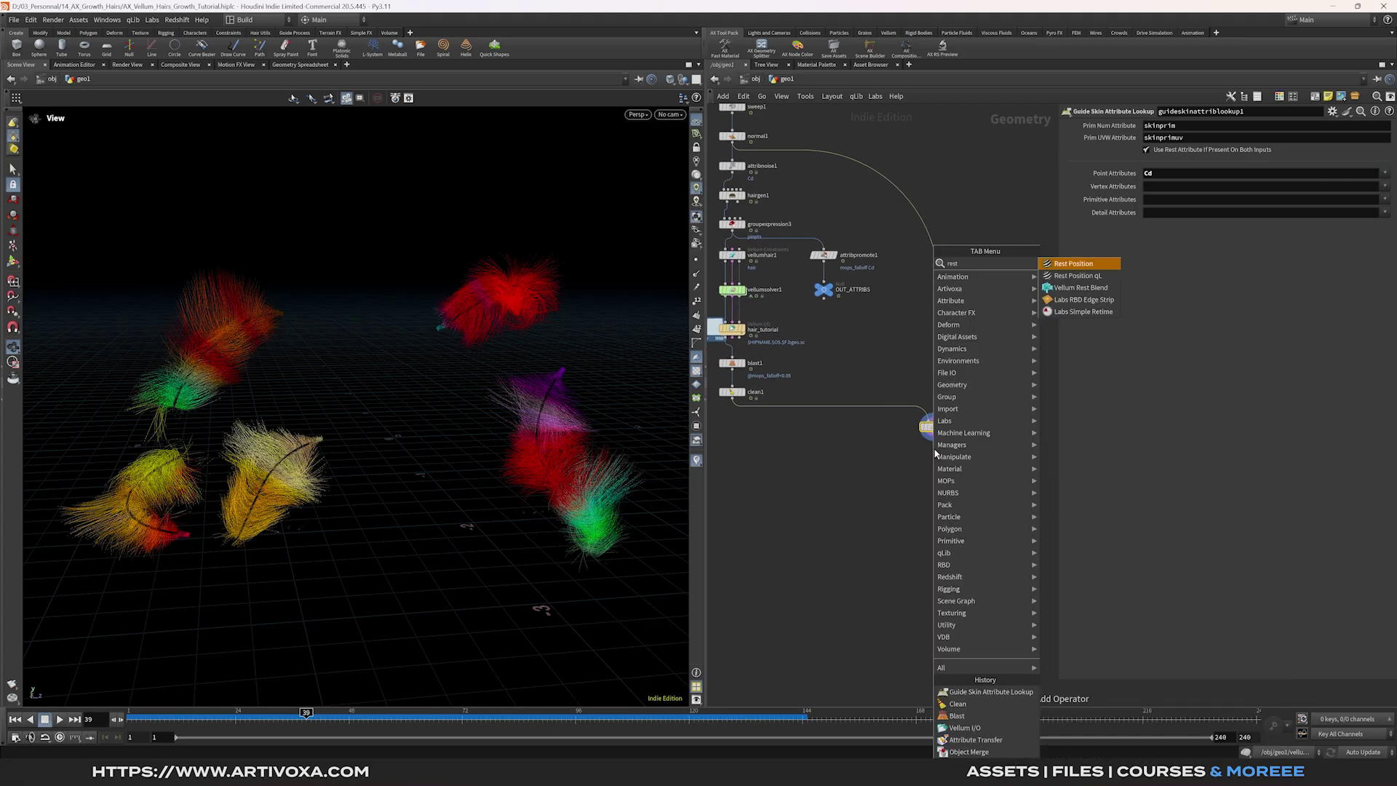
key(Return)
click(948, 460)
scroll(958, 454, up, 1)
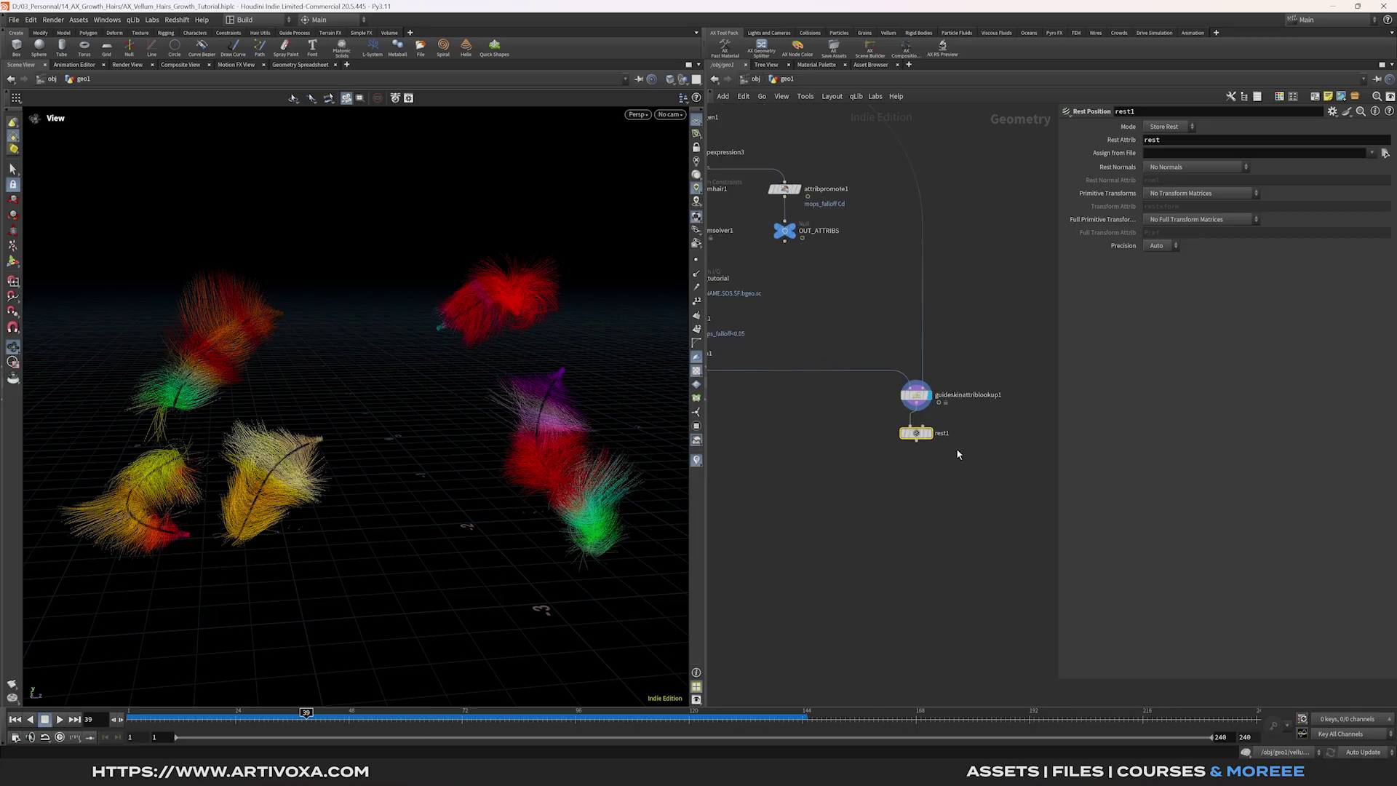
Add a Hair Generate node fed by rest1 and the skin geometry, and display its hair.
key(Tab)
text(hair g)
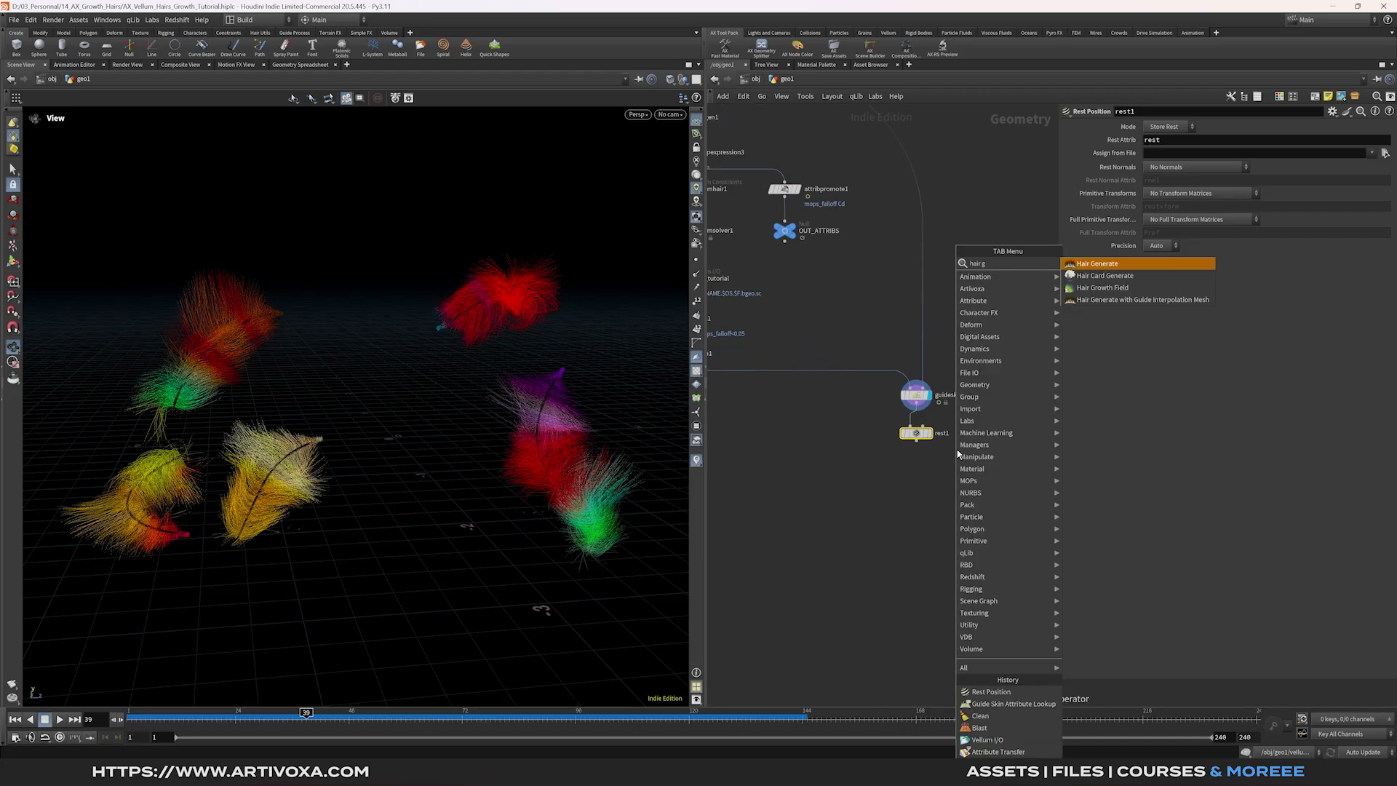
key(Return)
click(961, 495)
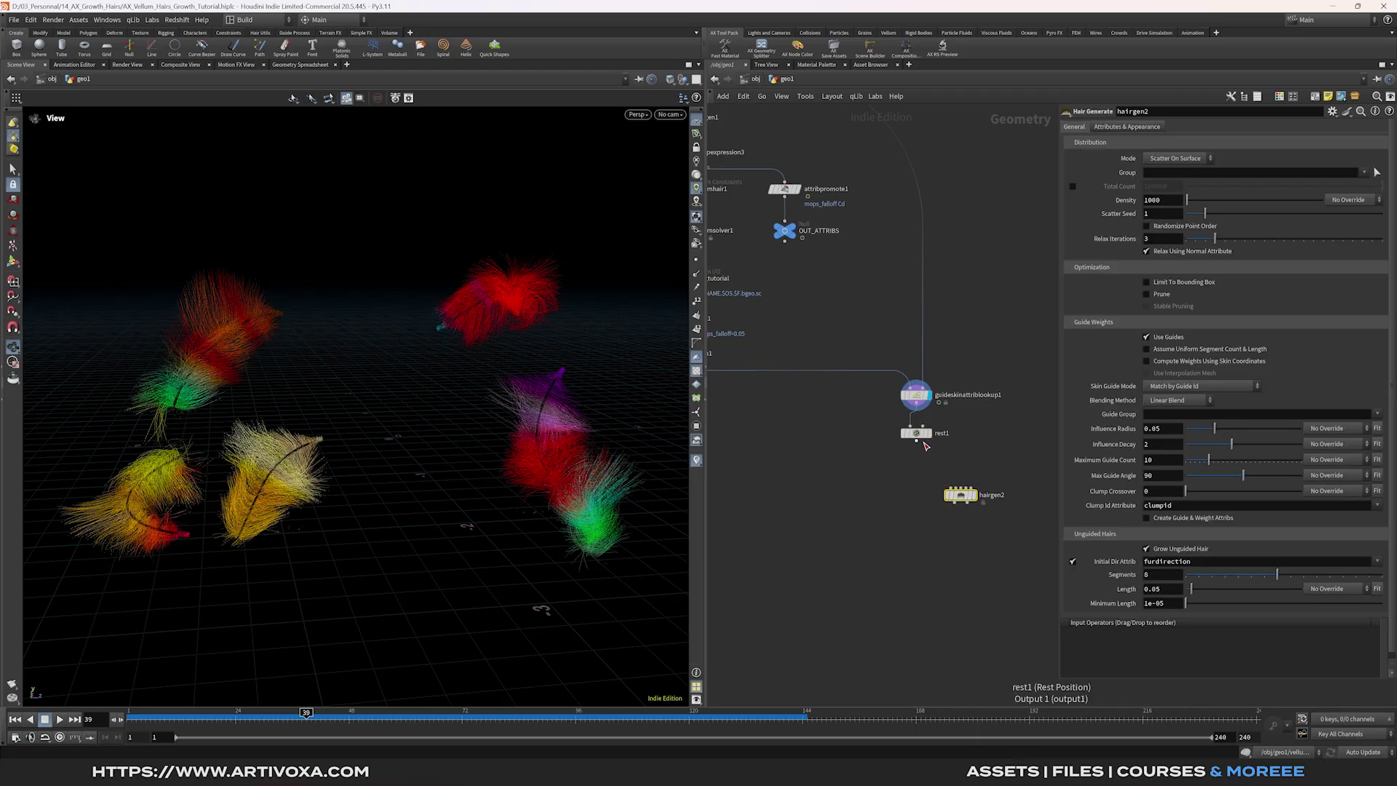
drag(916, 439, 995, 478)
scroll(994, 478, down, 3)
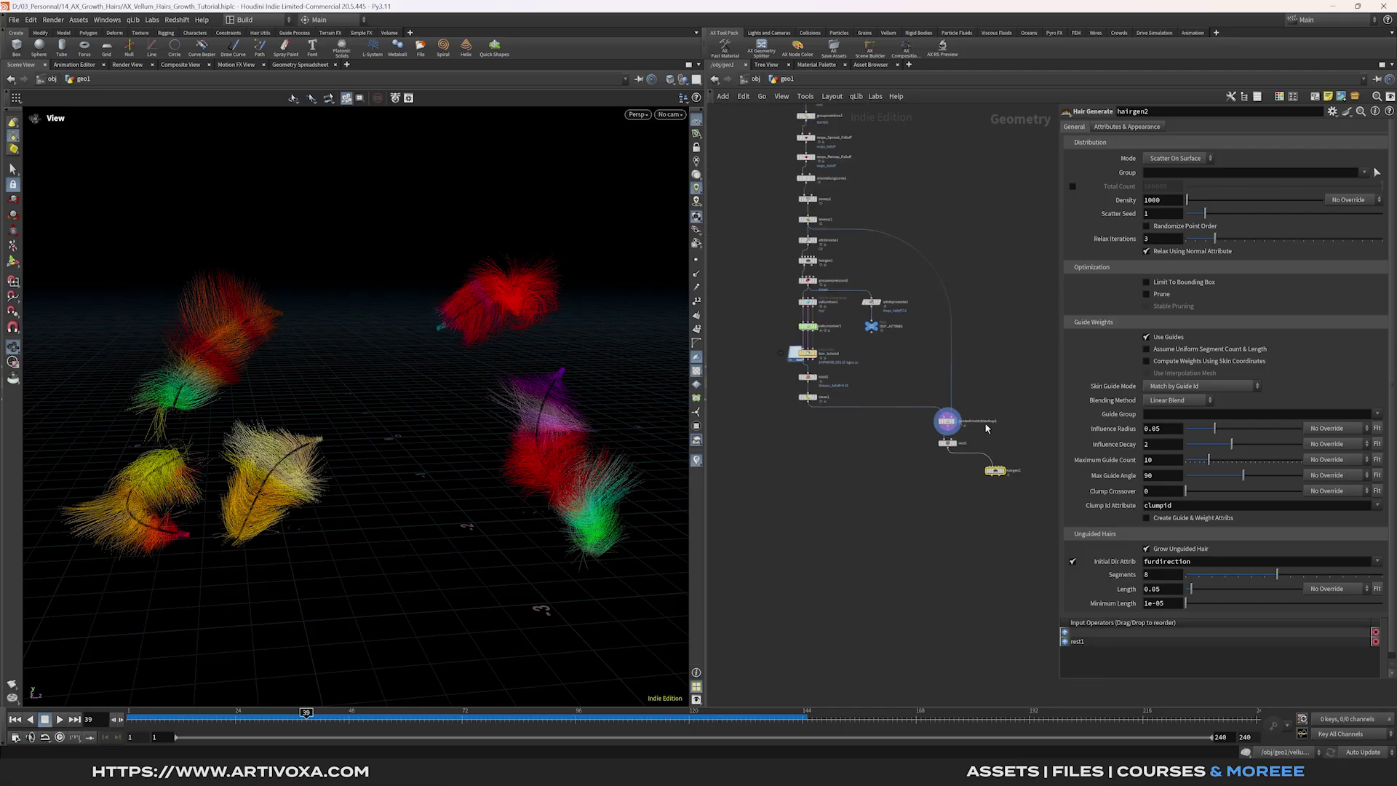
drag(811, 228, 995, 472)
scroll(1002, 483, up, 3)
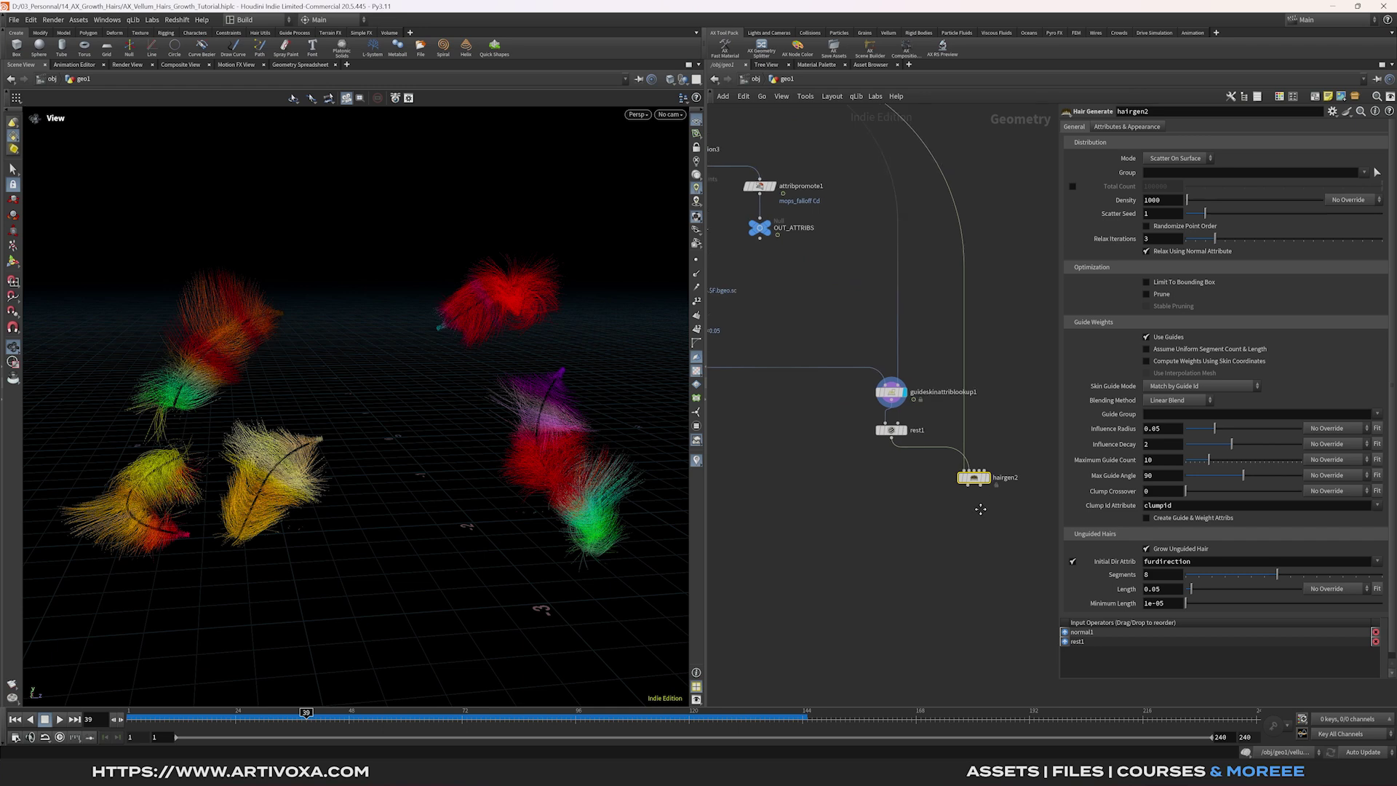
key(r)
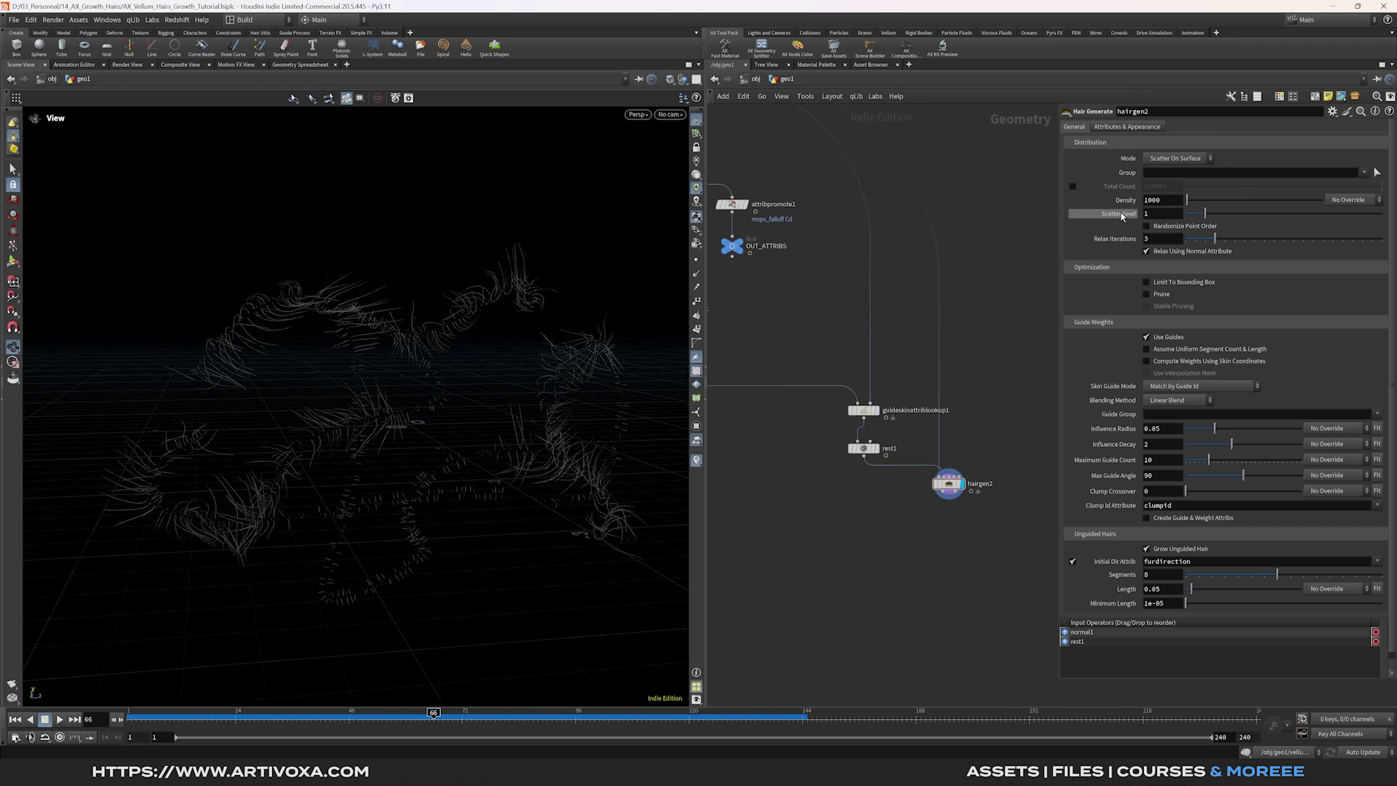
Set hair density to 3000000 and transfer mops_falloff from the skin and Cd from the guides.
double_click(1169, 203)
text(3000000)
key(Return)
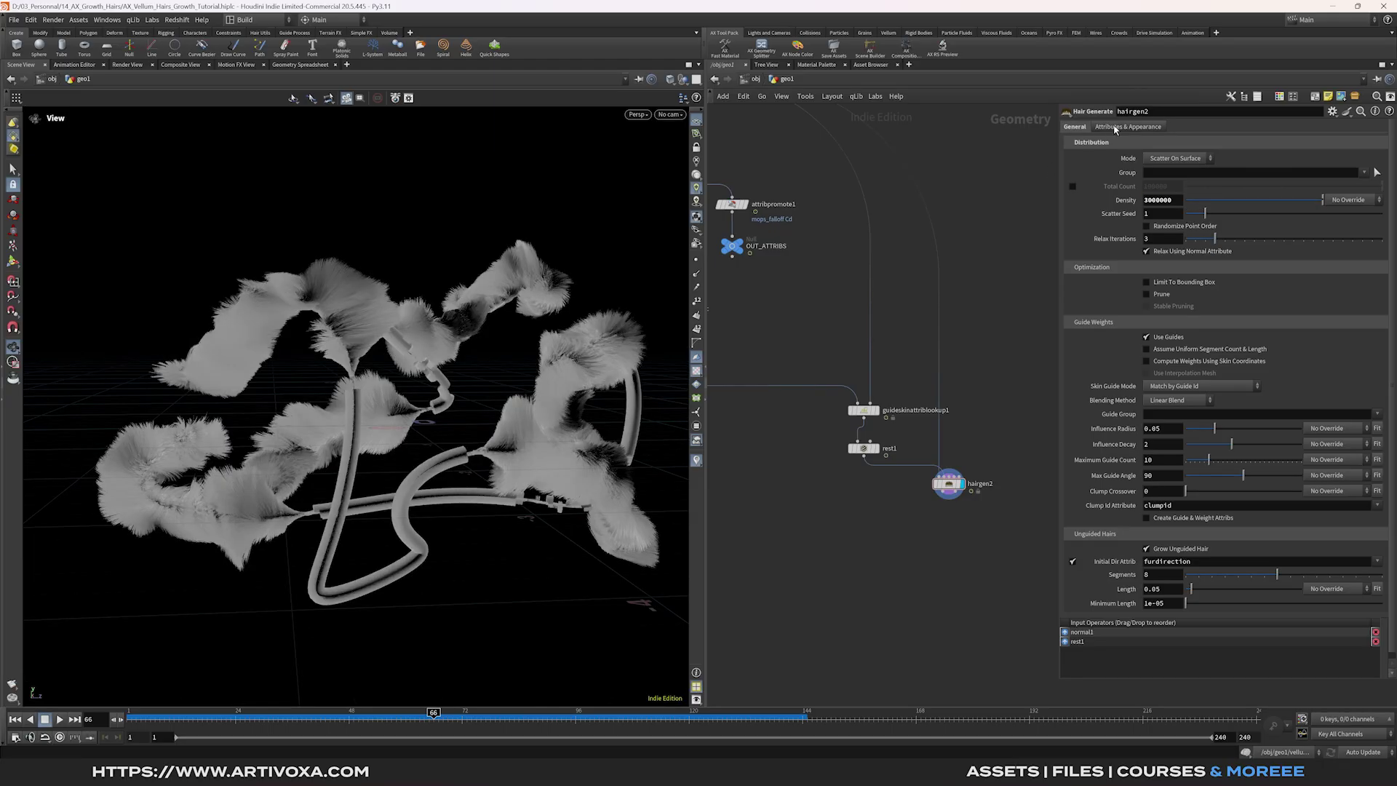
click(1116, 128)
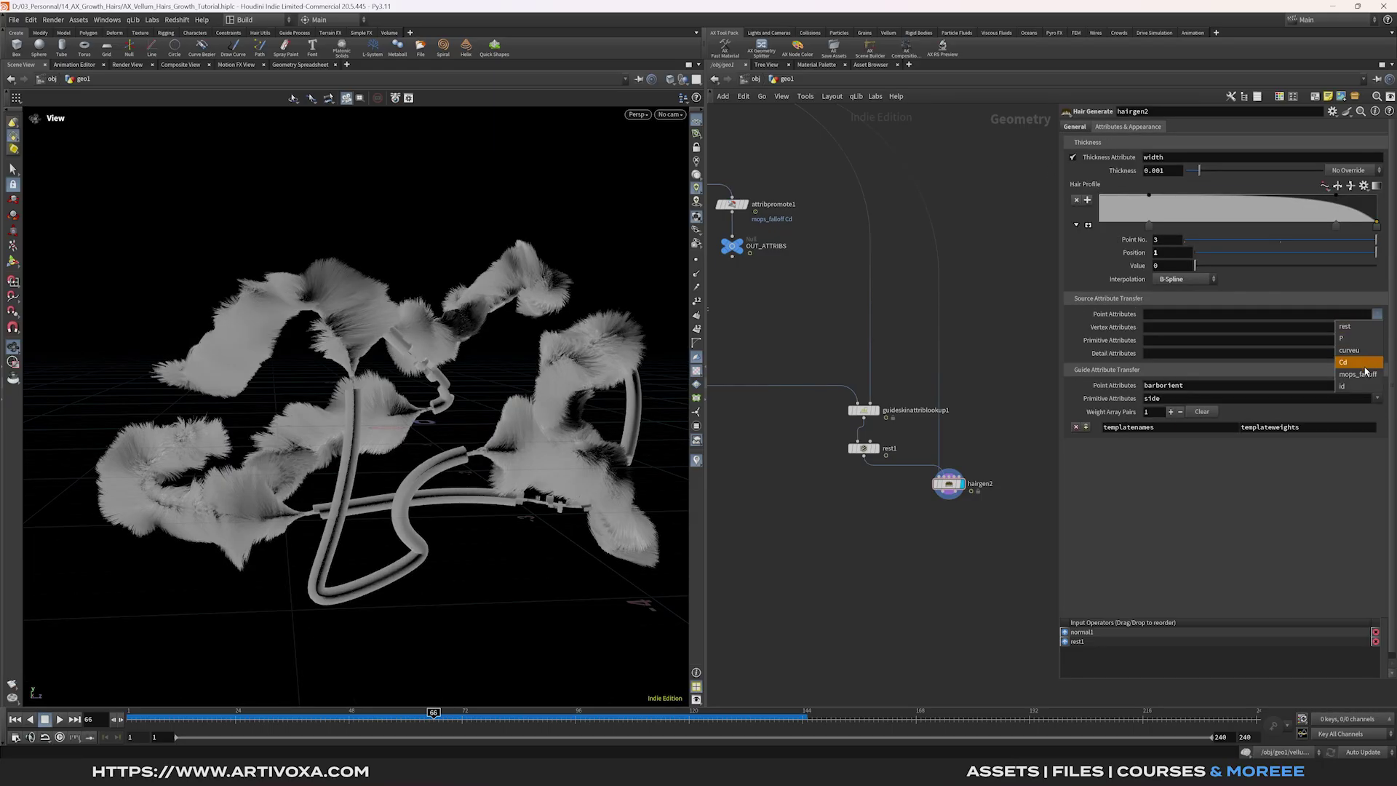
text(mops_falloff)
click(1377, 389)
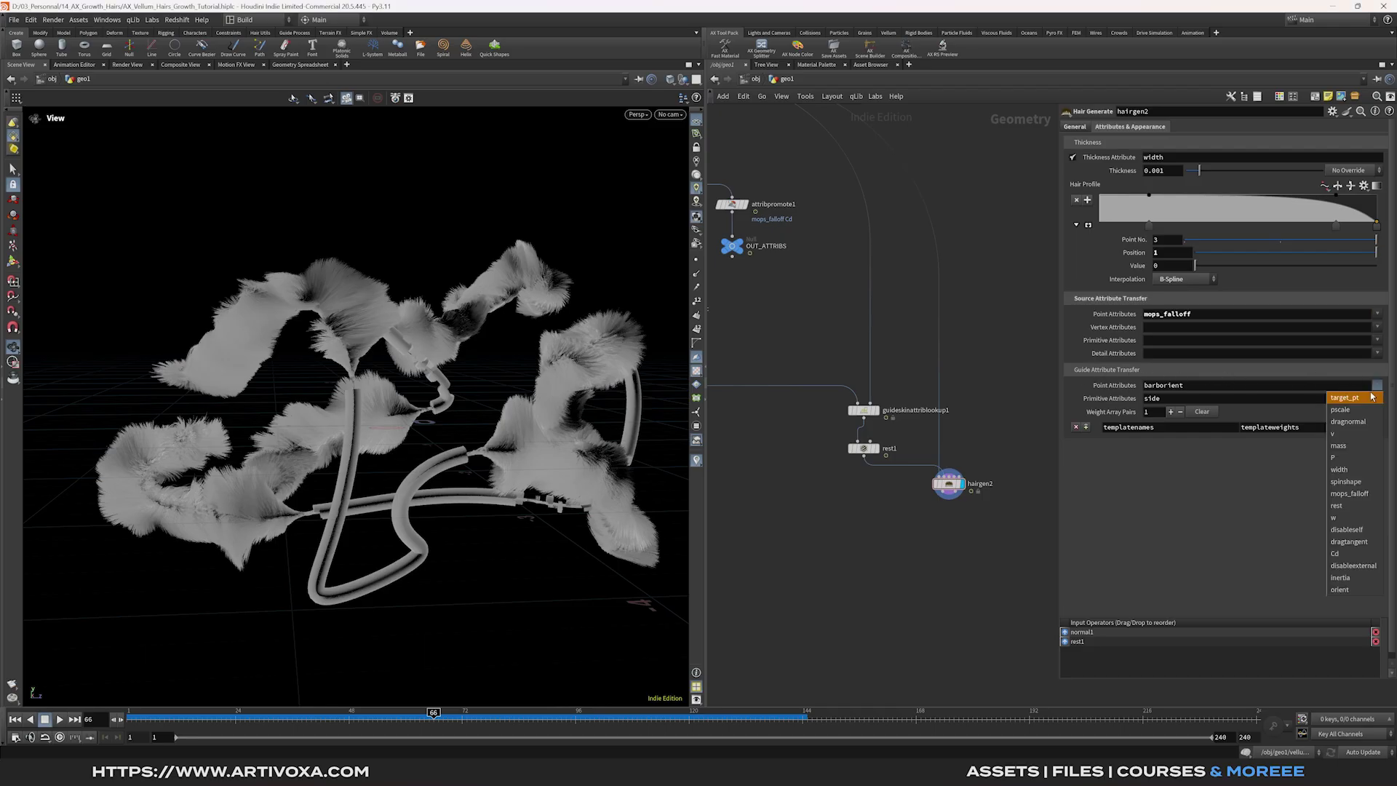
click(1354, 557)
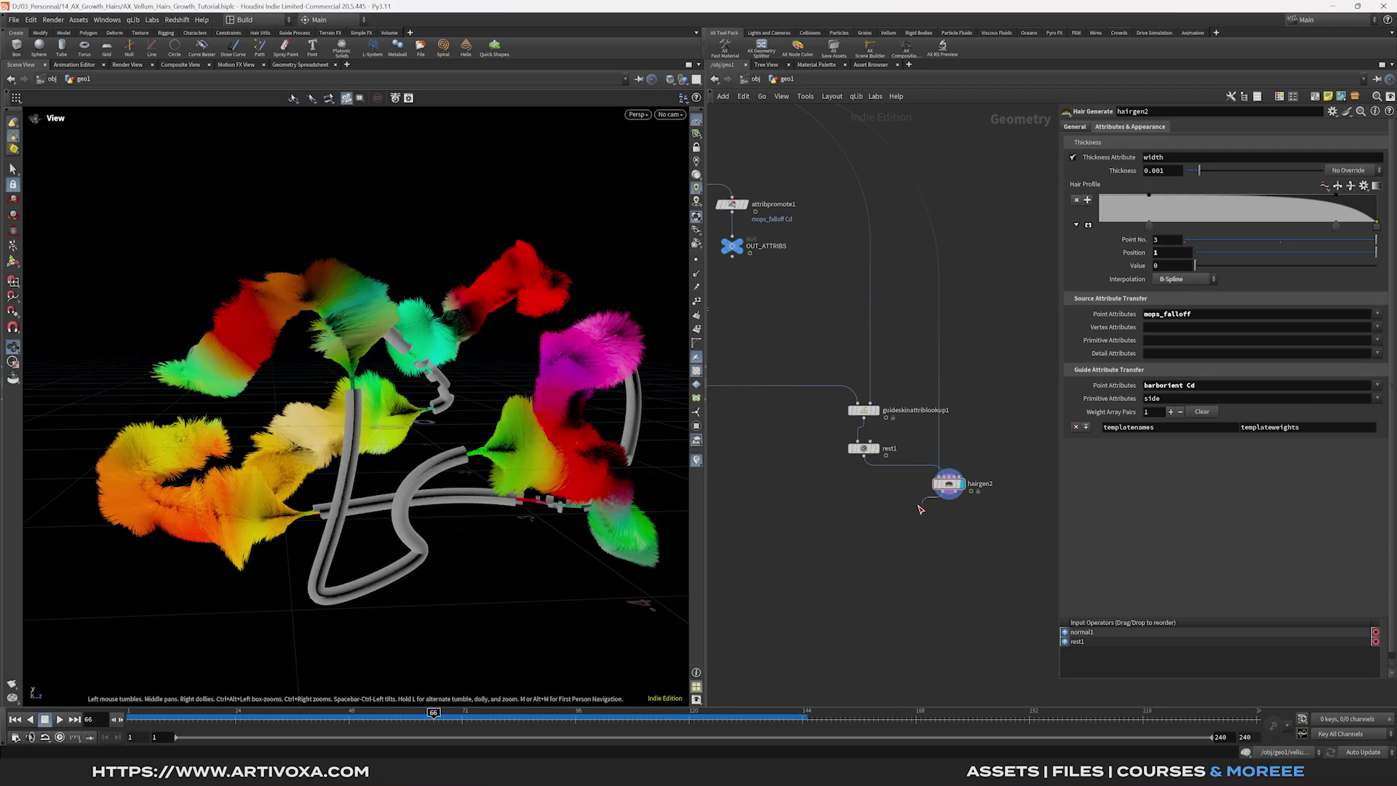
Add a Null node after hairgen2.
key(Tab)
text(null)
key(Return)
click(897, 519)
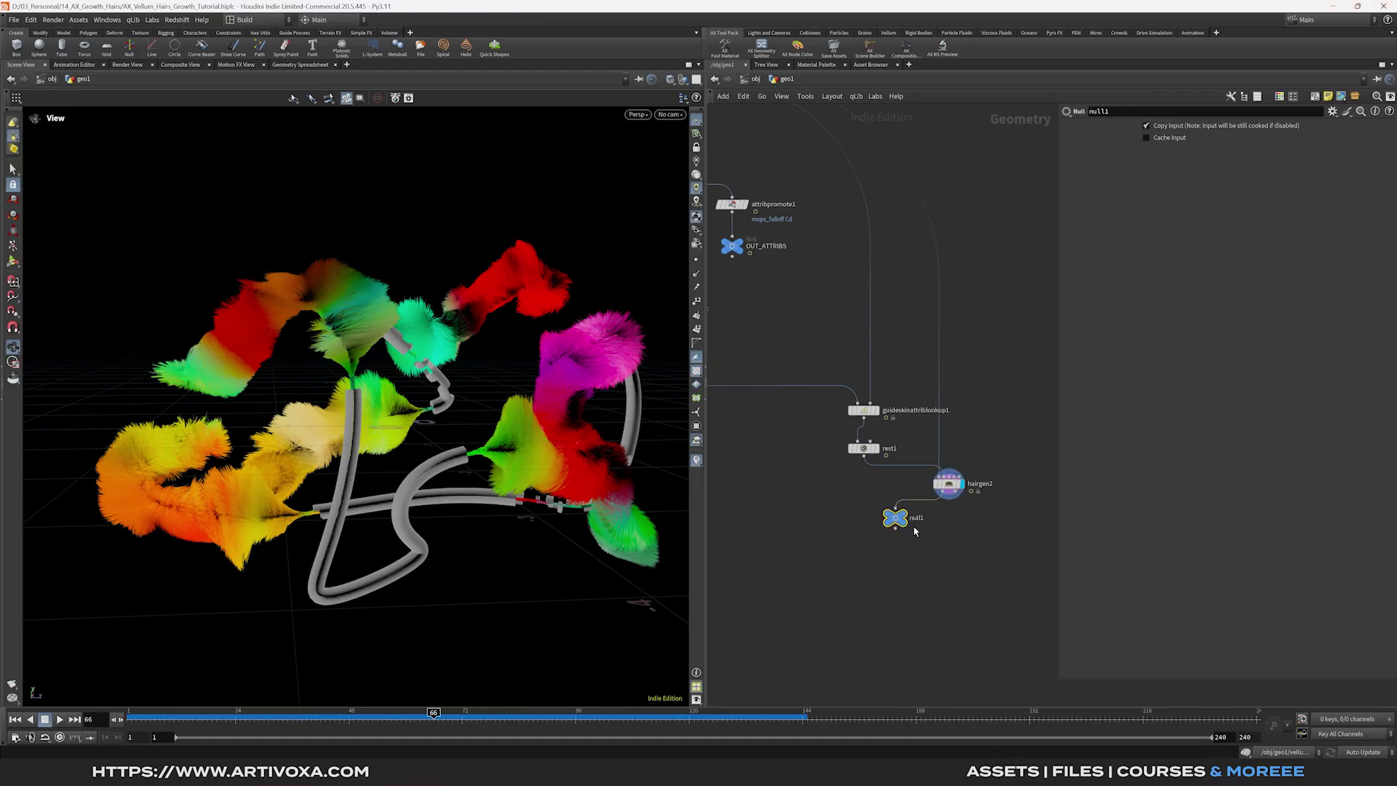
Add an Attribute Promote below the null that promotes mops_falloff from primitives to points.
key(l)
click(876, 502)
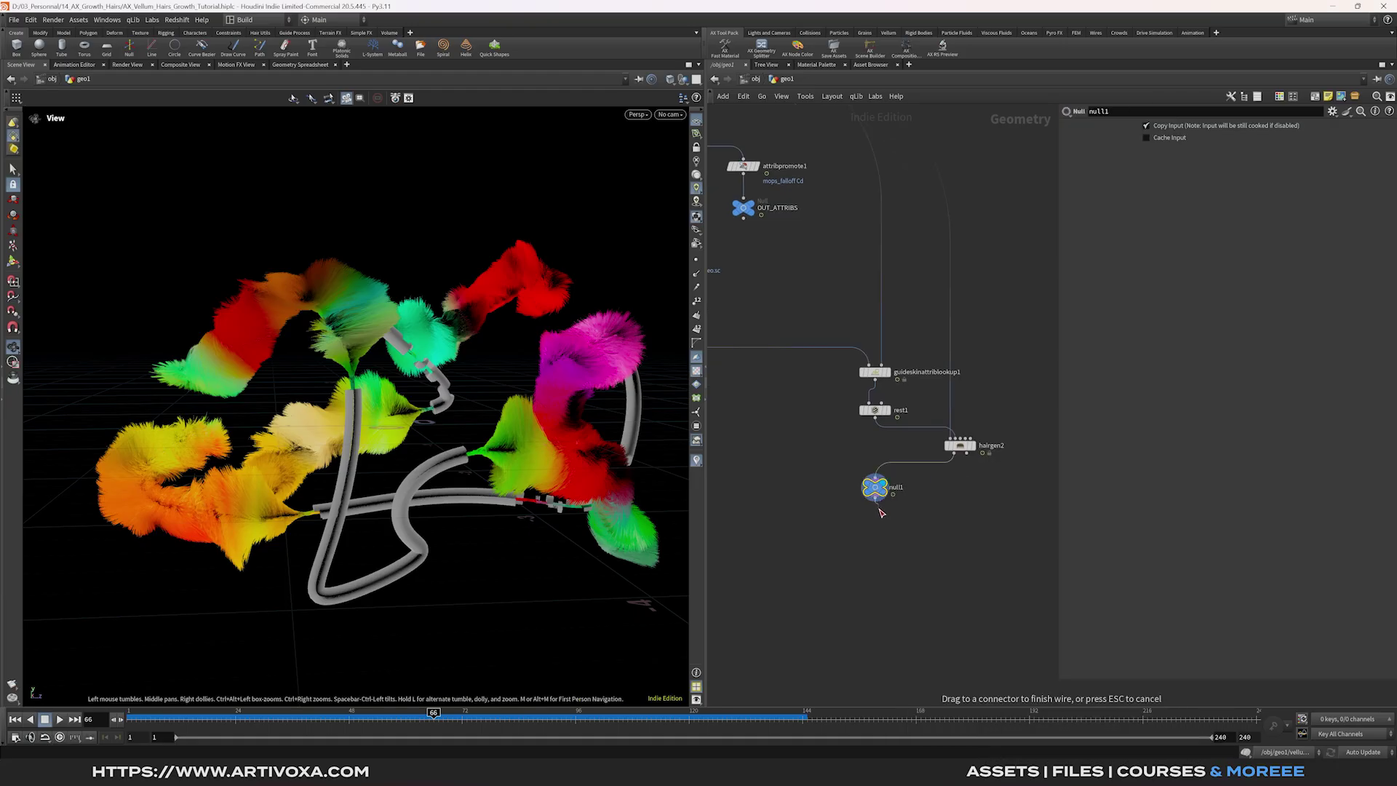
key(Tab)
text(att pro)
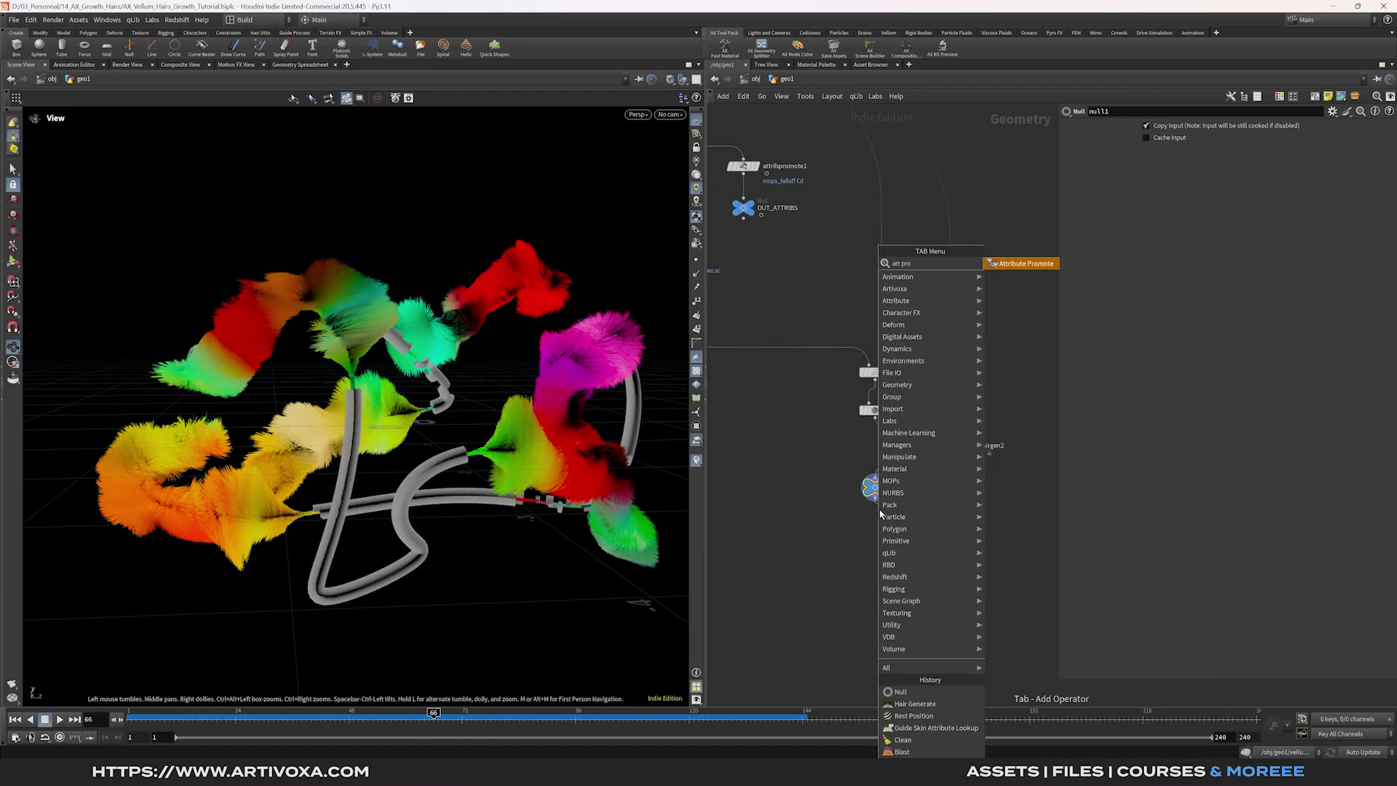
key(Return)
click(875, 524)
click(1386, 127)
click(1166, 139)
click(1164, 156)
click(1385, 128)
click(1358, 151)
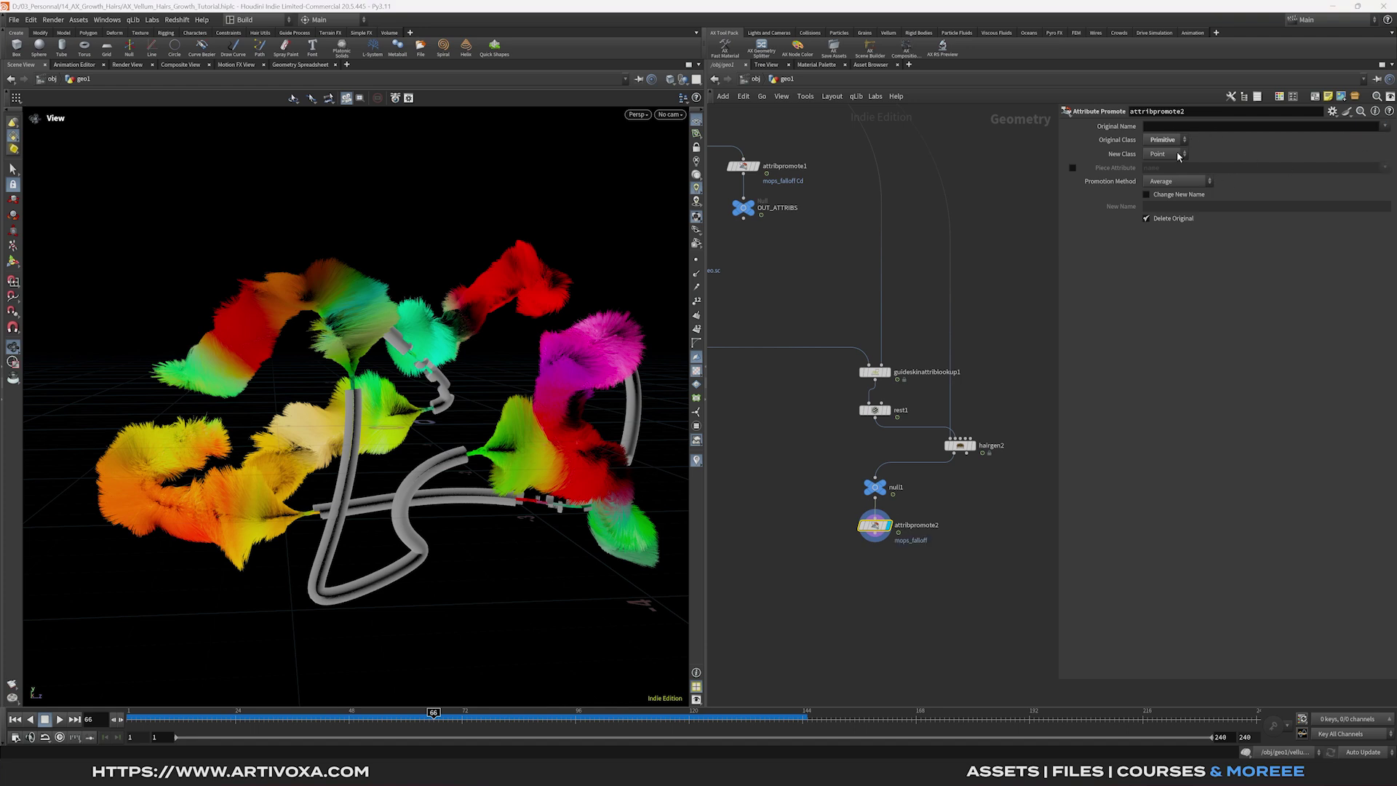
middle_drag(900, 586, 889, 517)
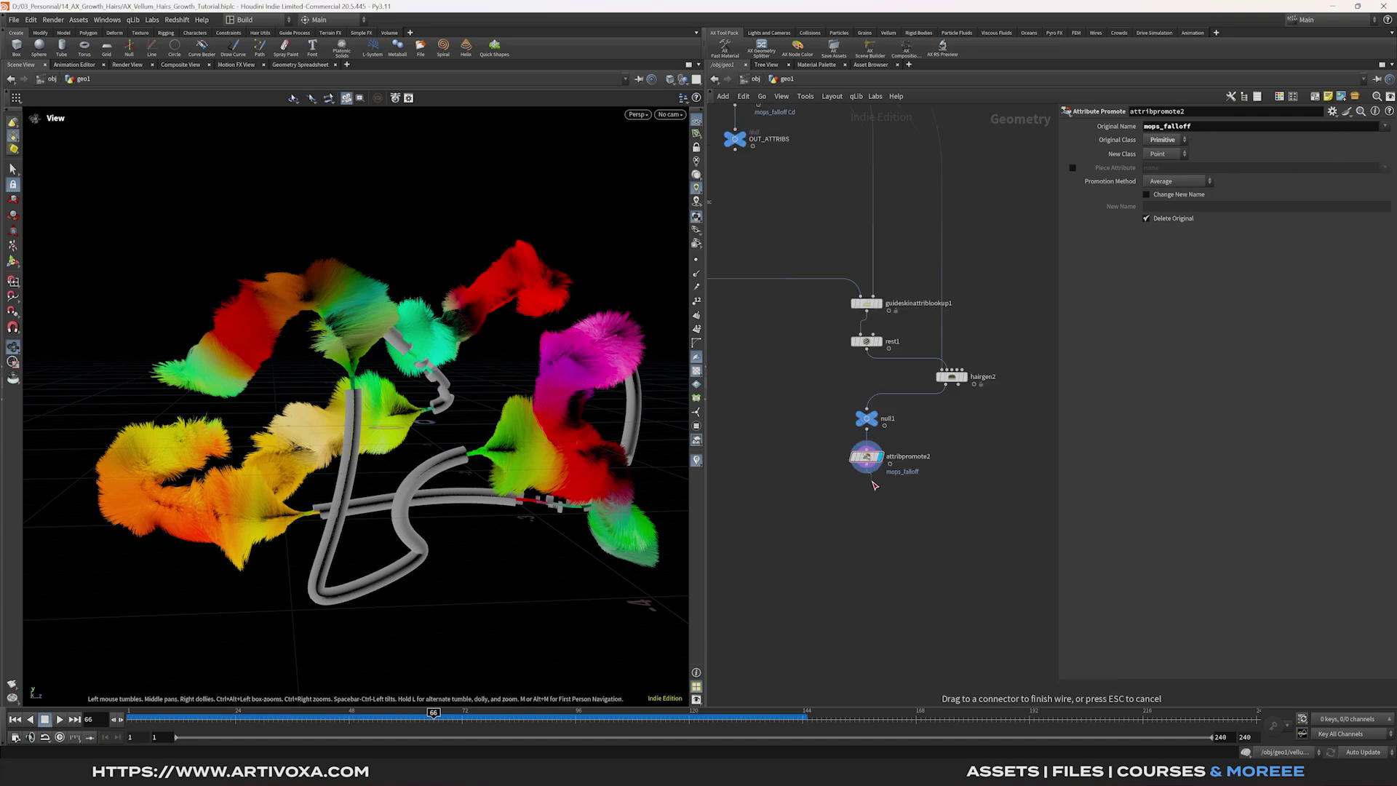
key(Tab)
text(blast)
key(Return)
click(866, 498)
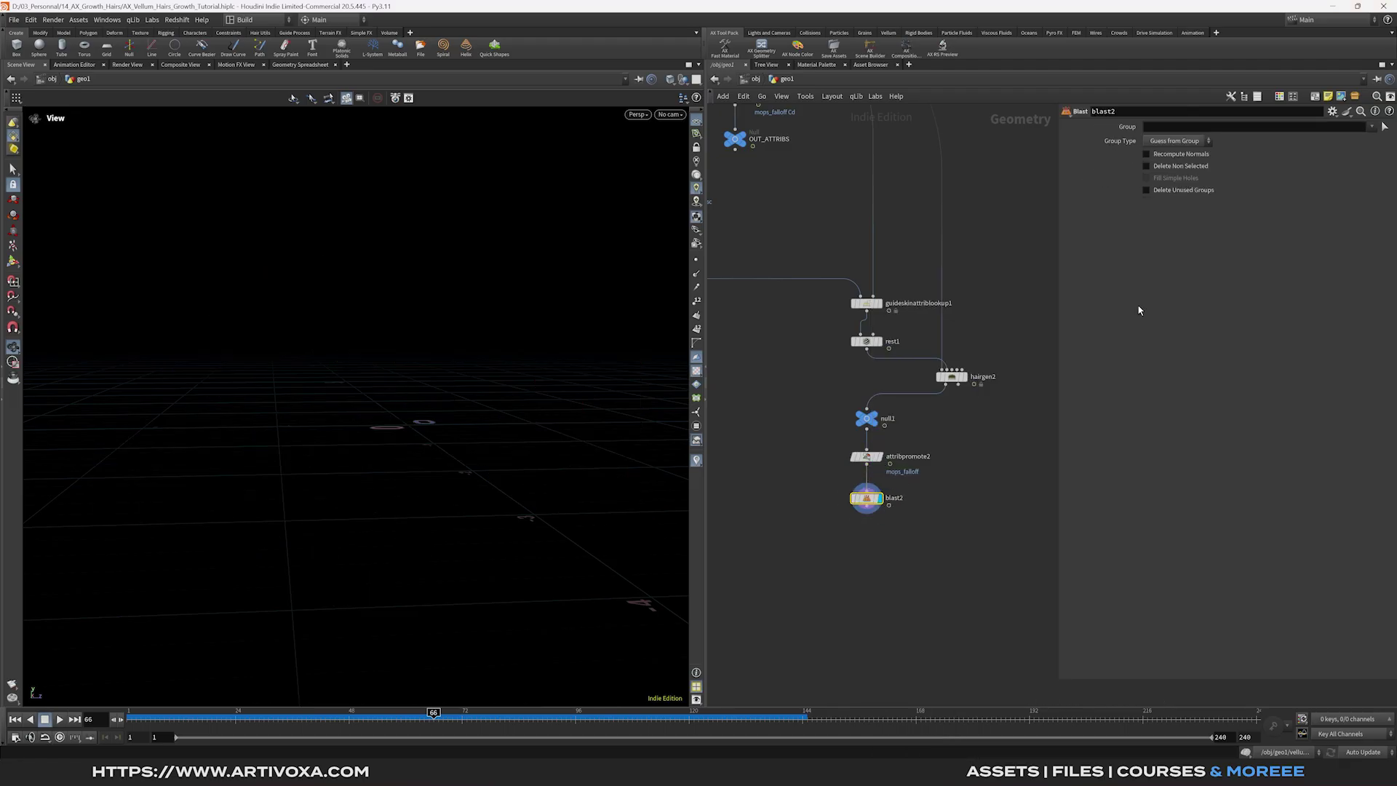
click(1219, 127)
text(@mops_falloff)
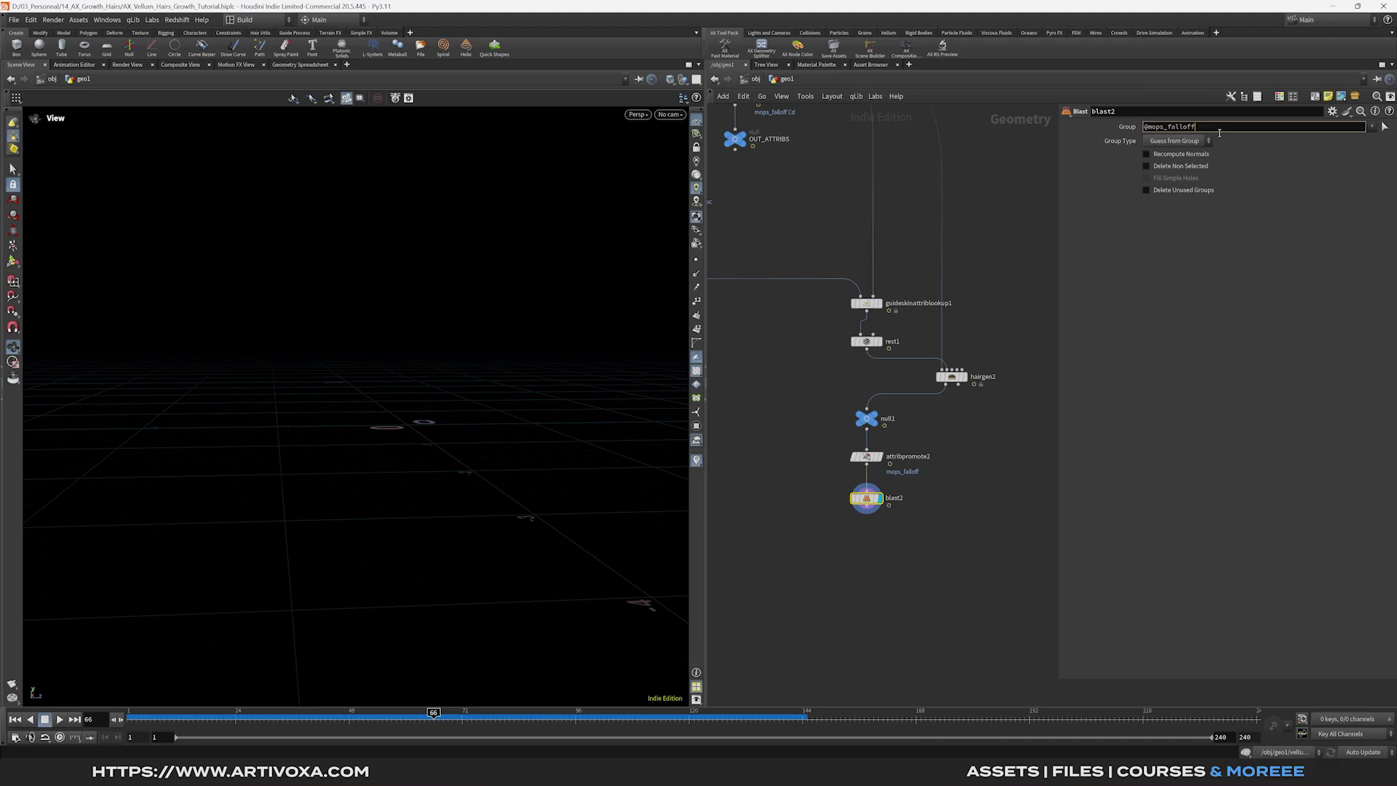
text(<0.05)
key(Return)
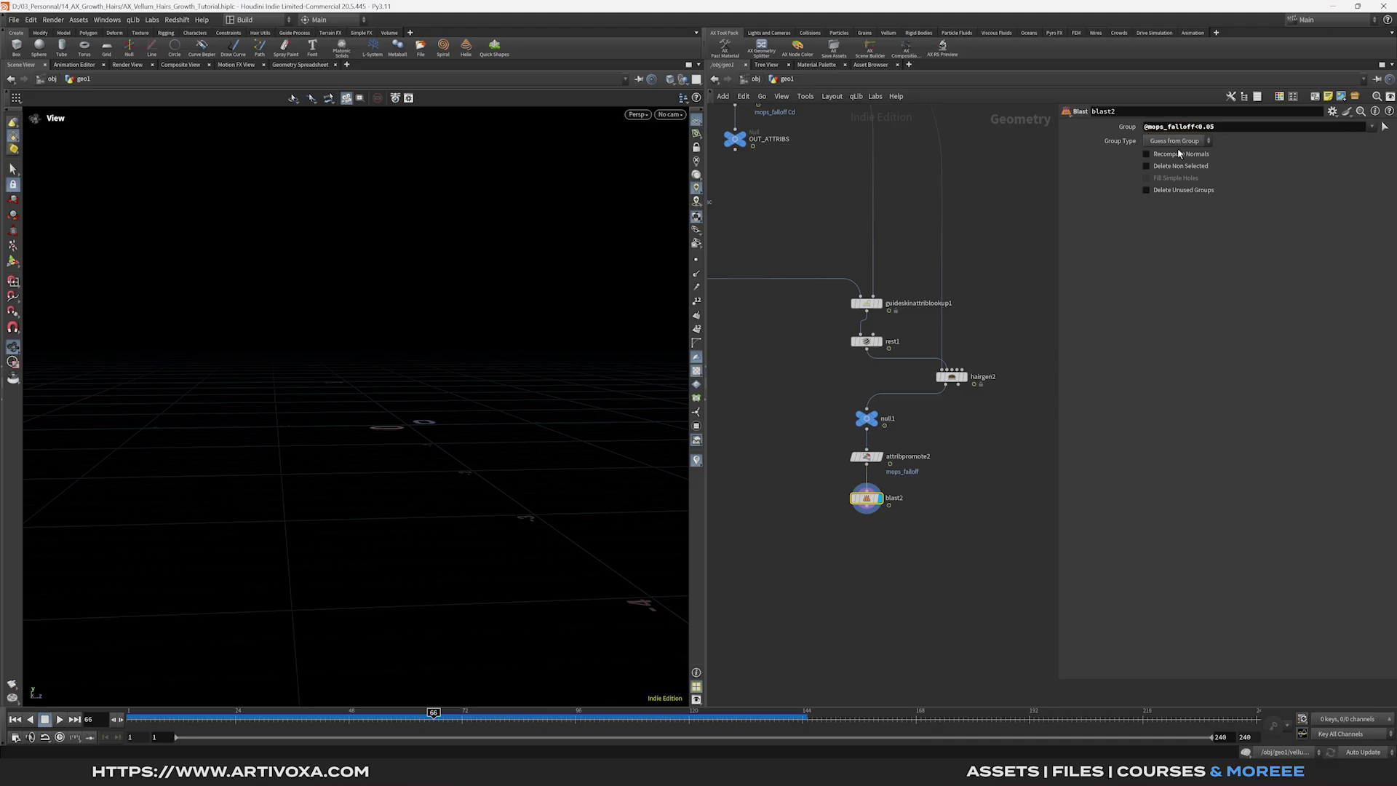
key(Tab)
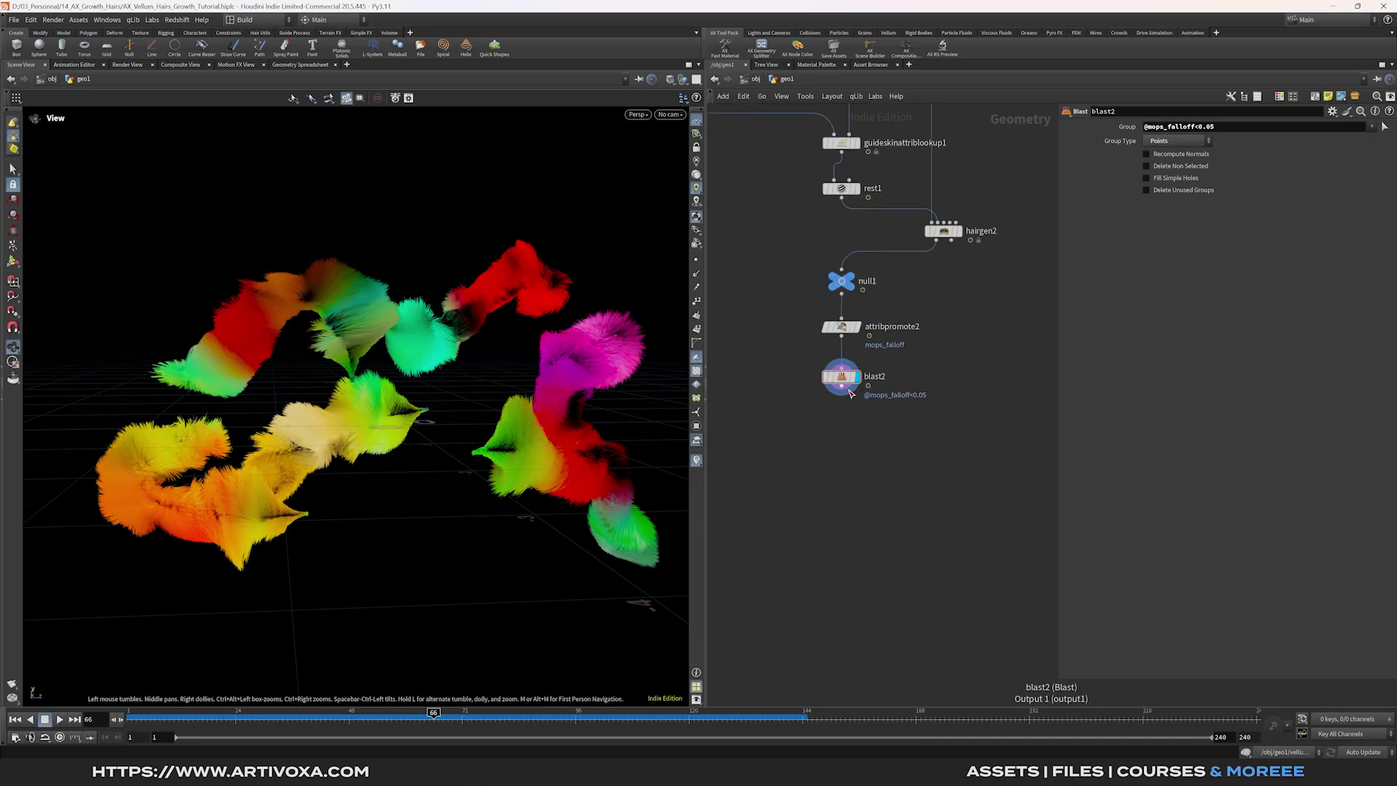
Add a Guide Process Set Length node below blast2 and display it.
text(guid p)
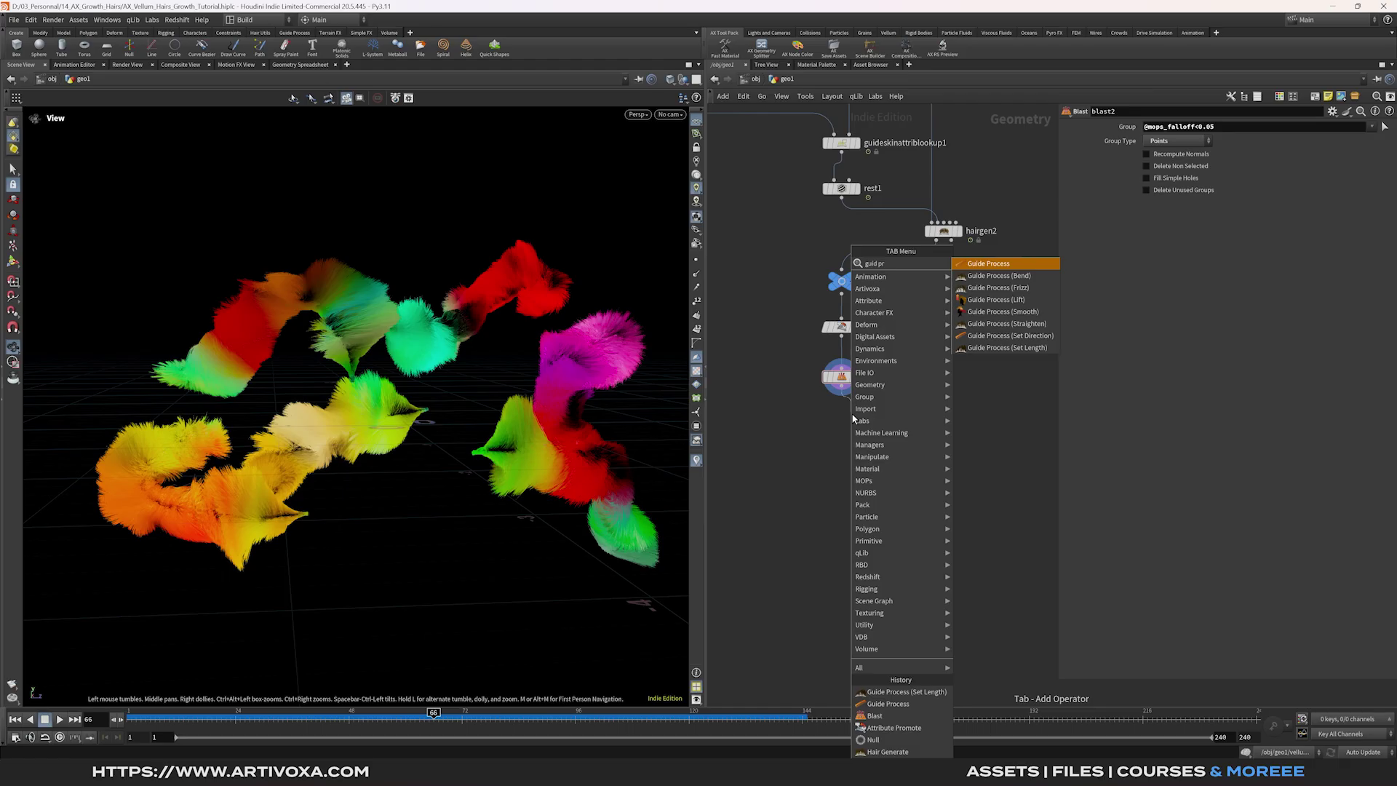
text(r)
click(997, 348)
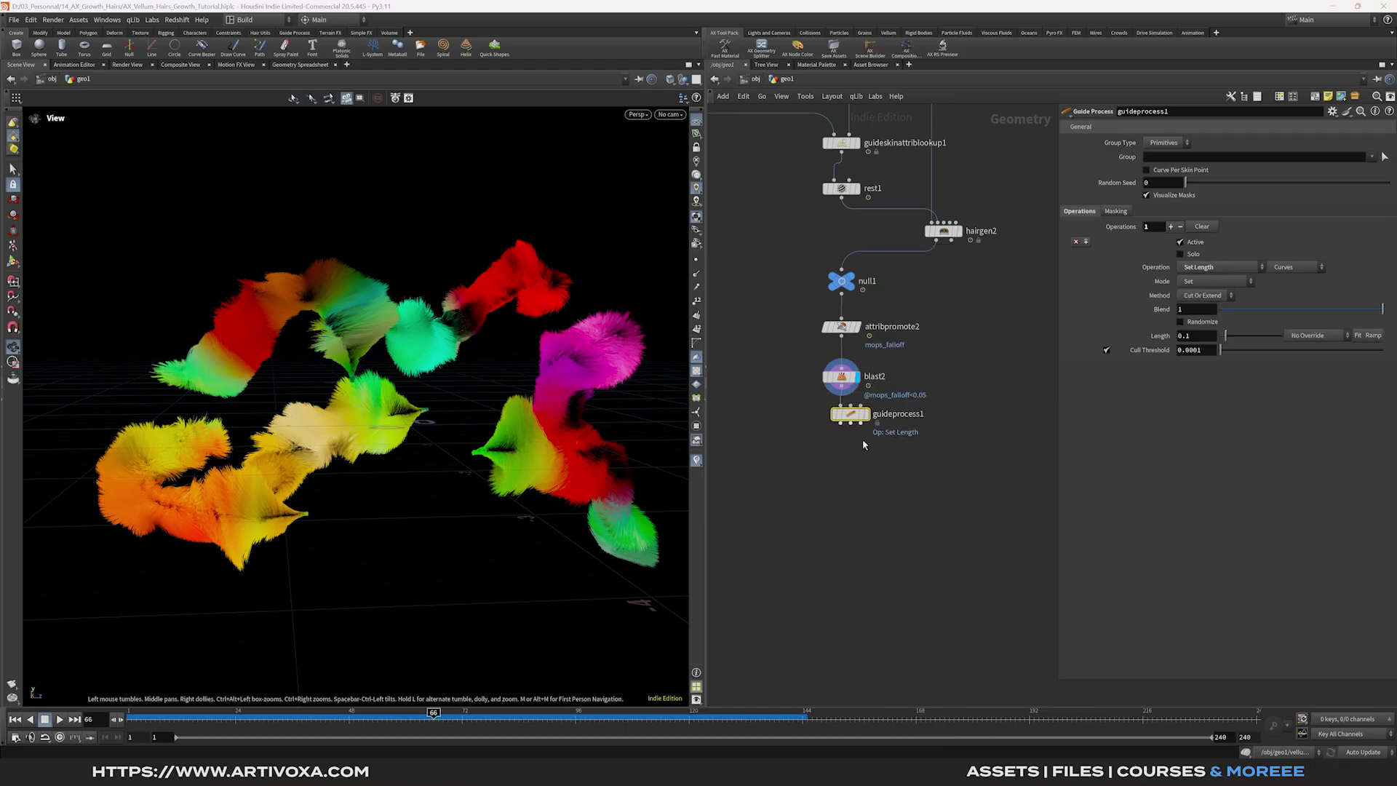
click(848, 432)
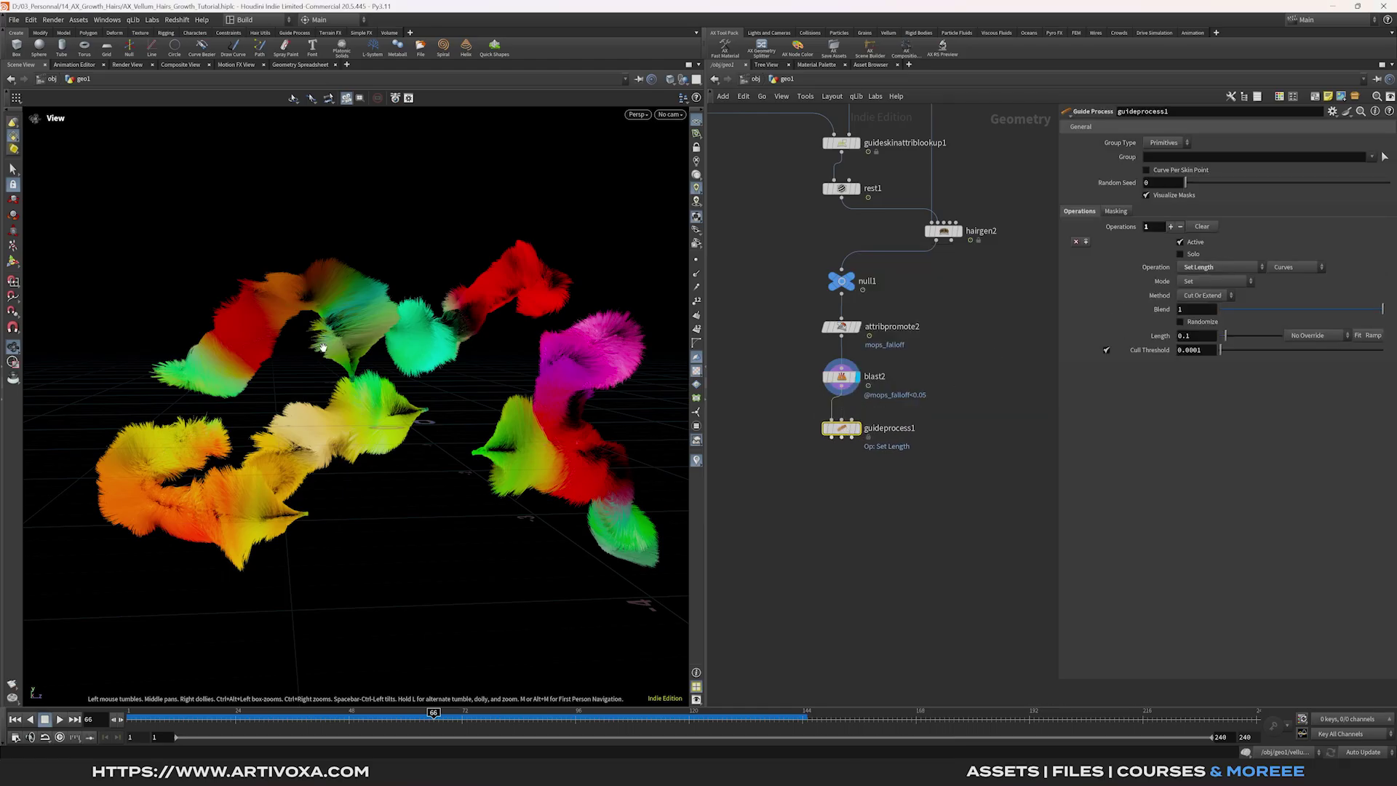
click(857, 428)
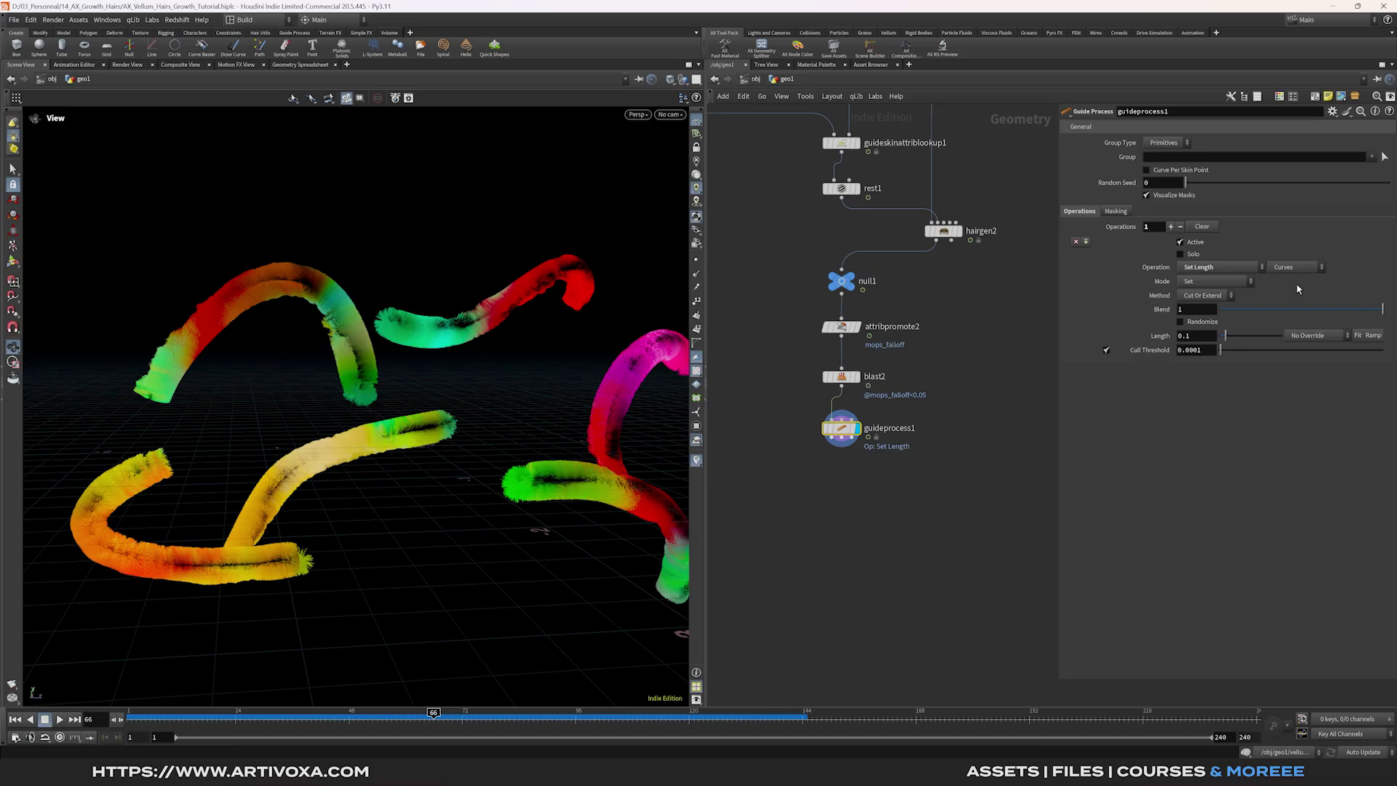
Set the length Mode to Multiply with Randomize on and a 0.7 minimum scale factor.
click(1202, 285)
click(1206, 295)
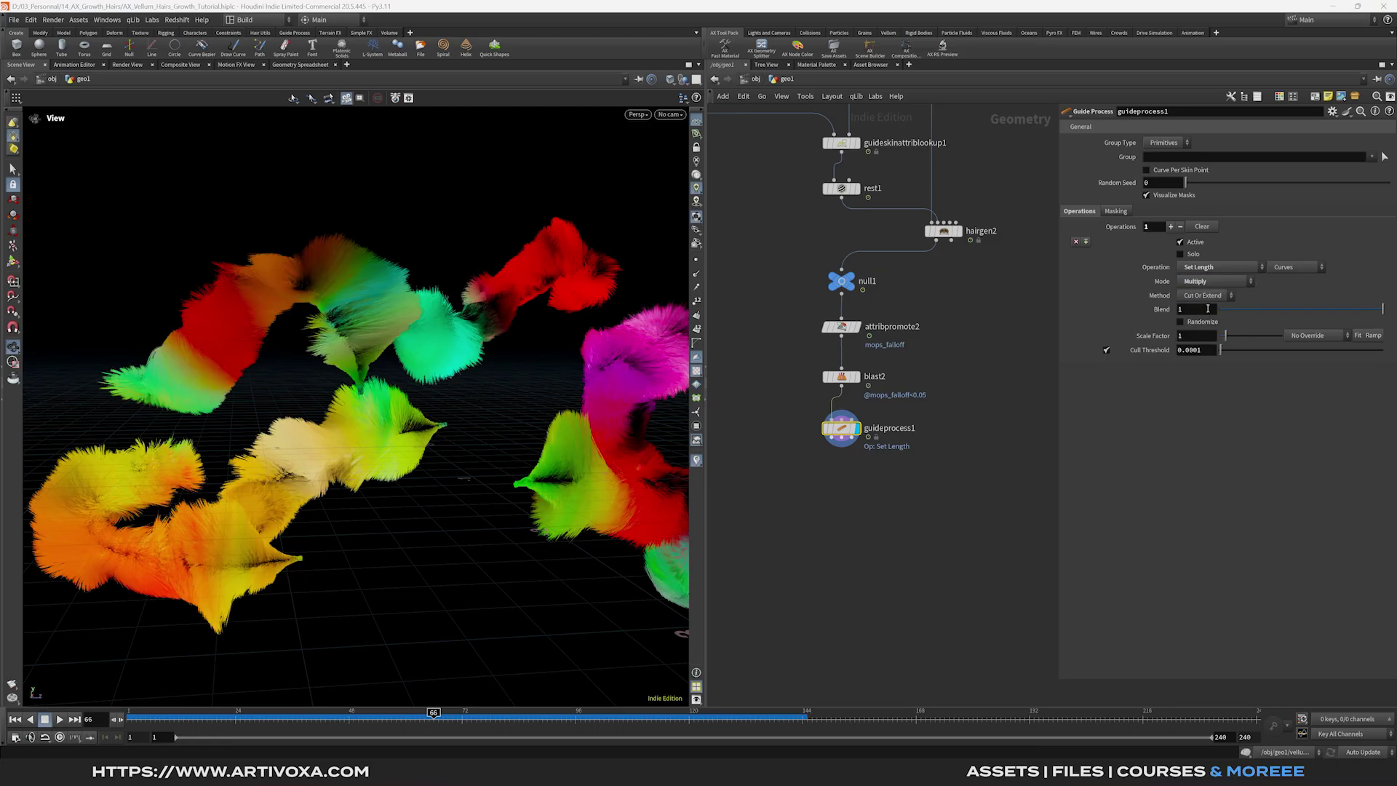
click(1181, 322)
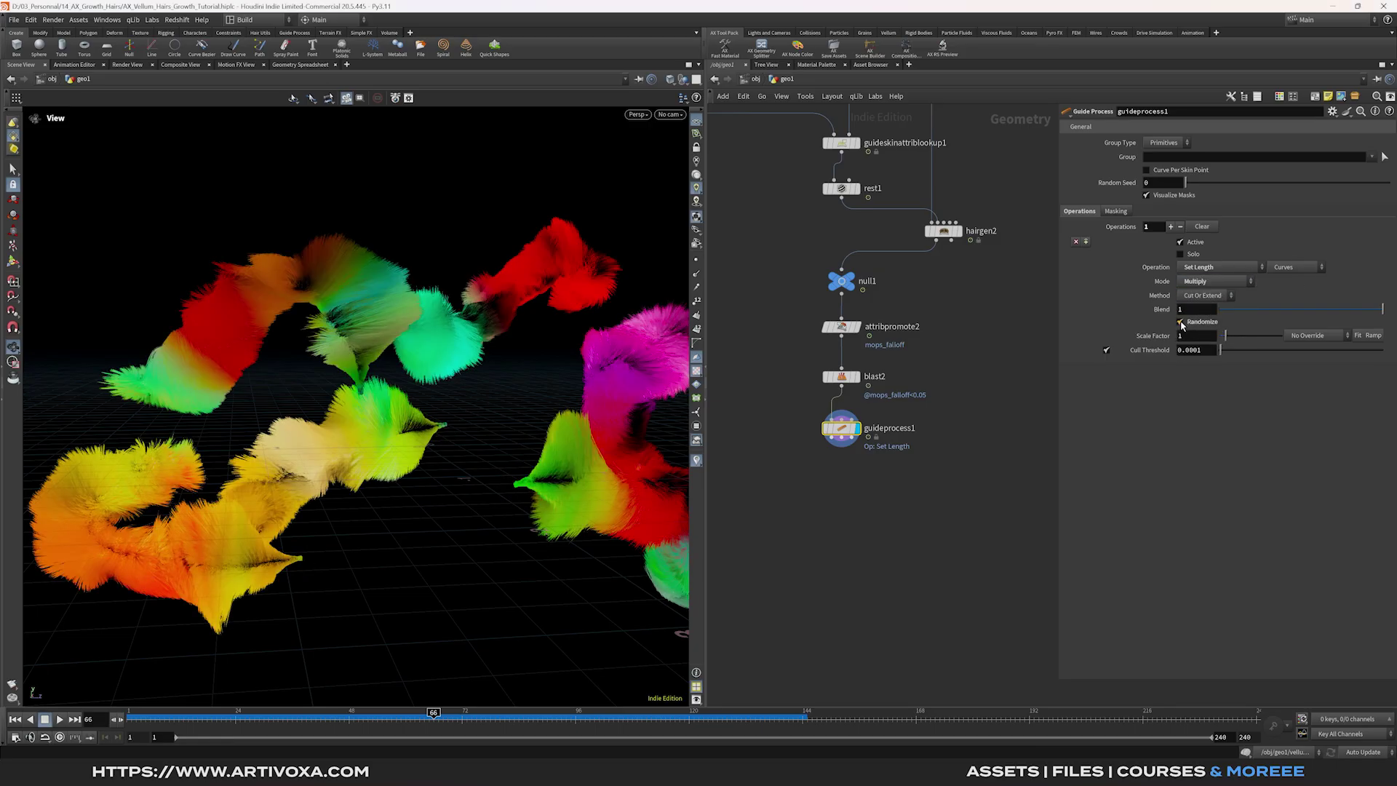
click(1190, 336)
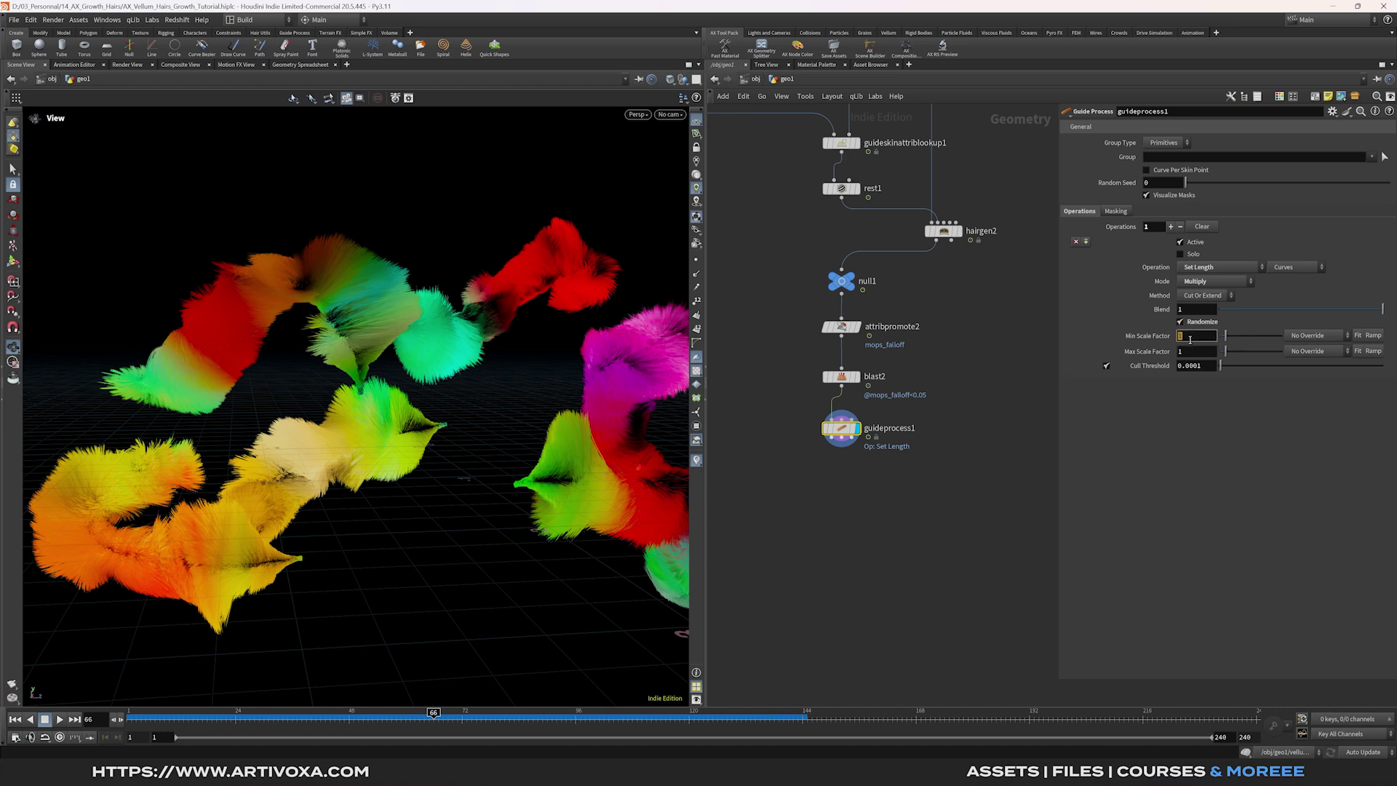
text(0.7)
key(Return)
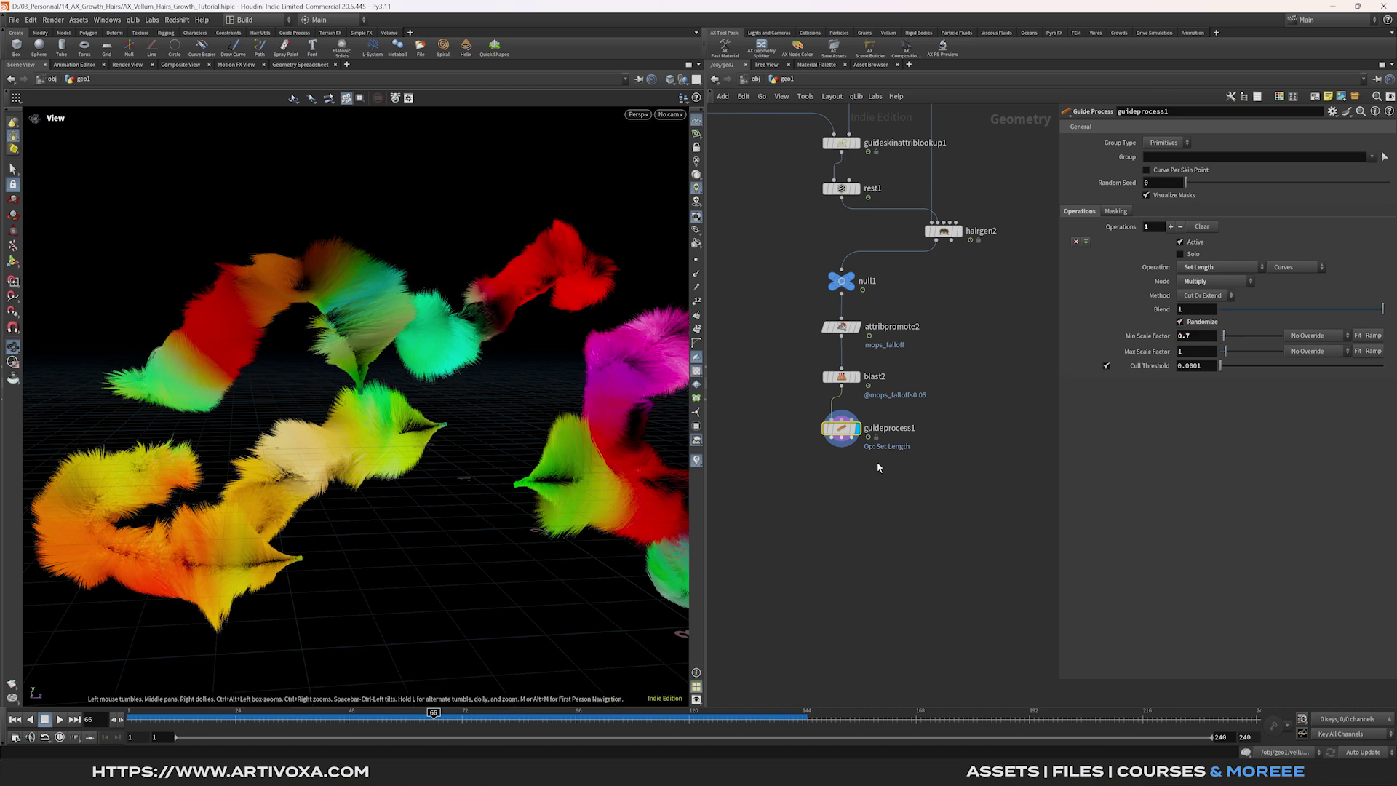
middle_drag(875, 480, 897, 424)
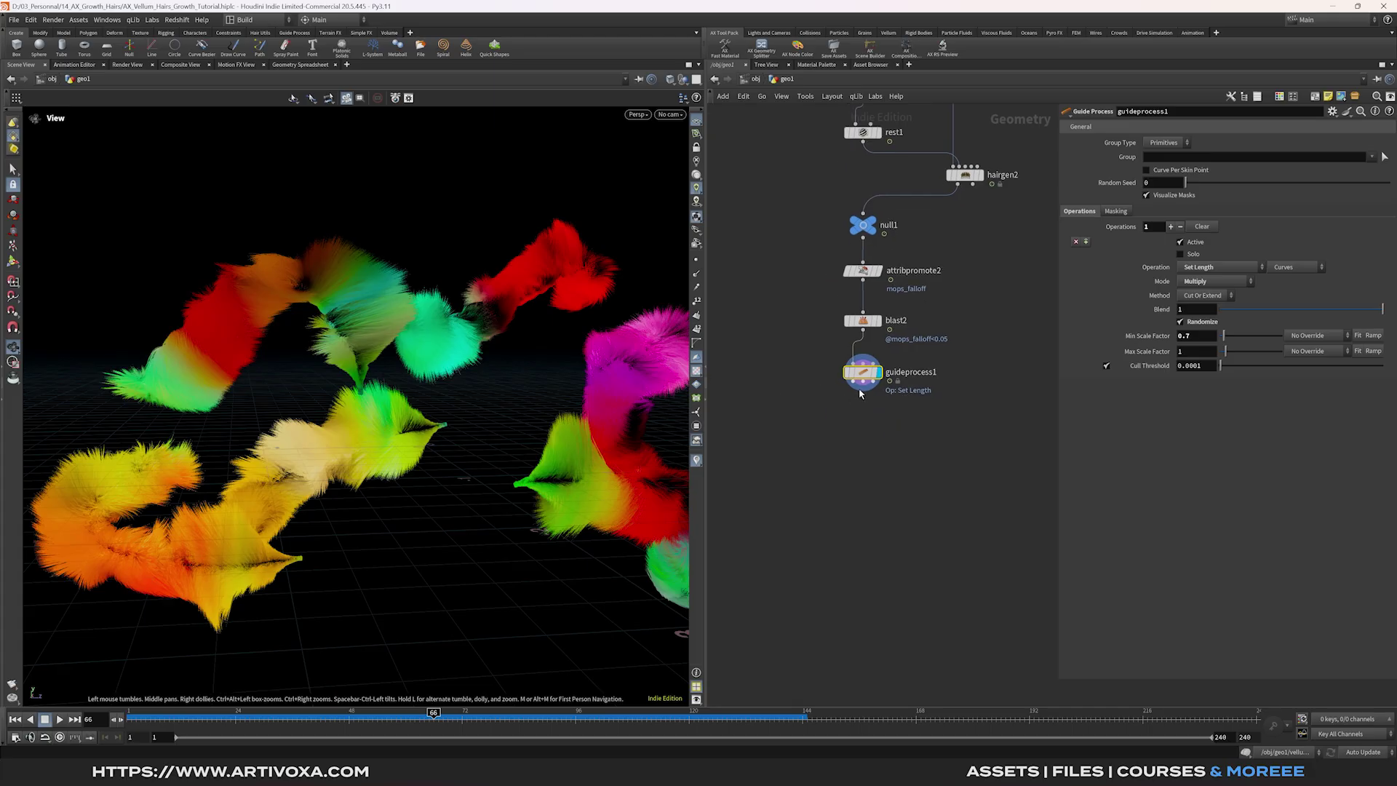
key(Tab)
text(guid pro)
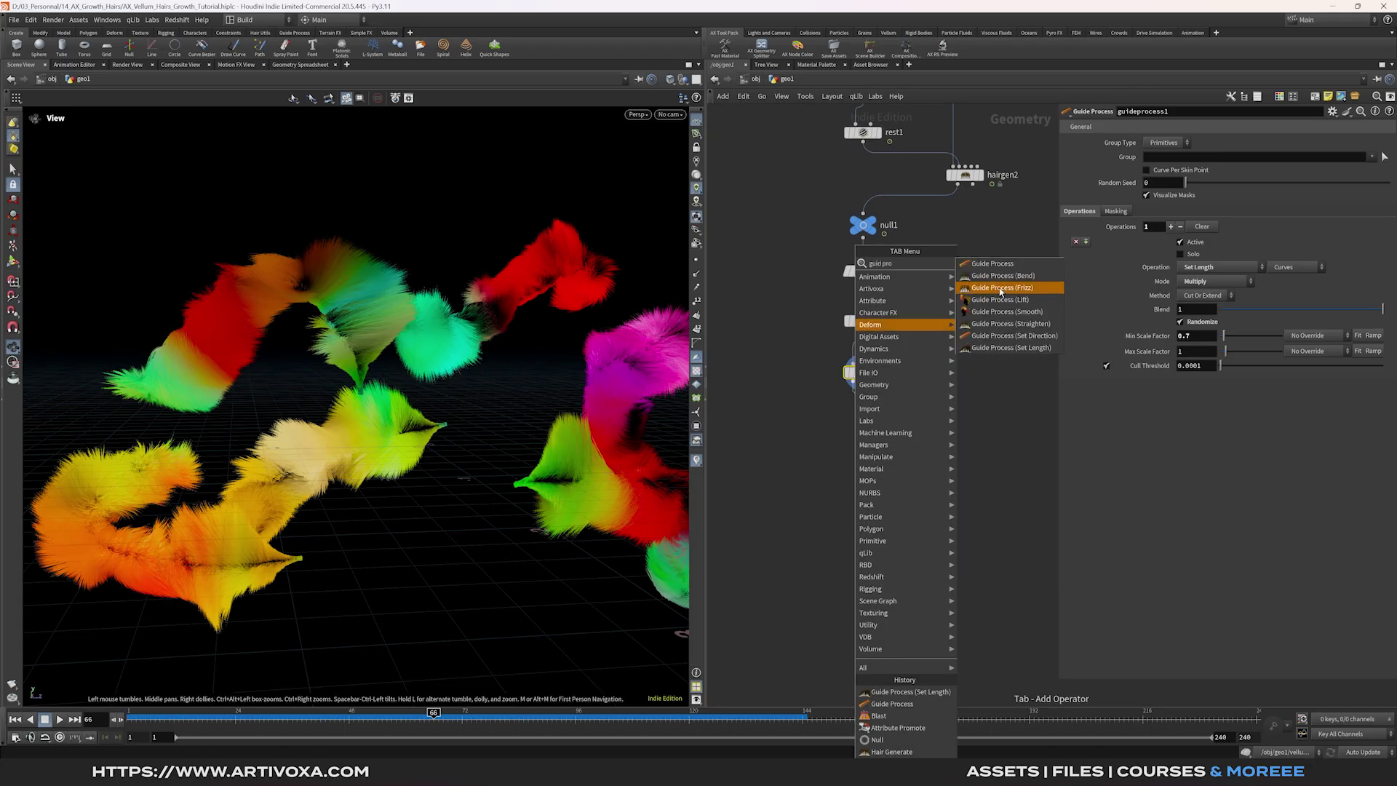
Add a Frizz guide process below guideprocess1 with frequency 1 and amplitude 0.15.
click(1005, 289)
click(863, 426)
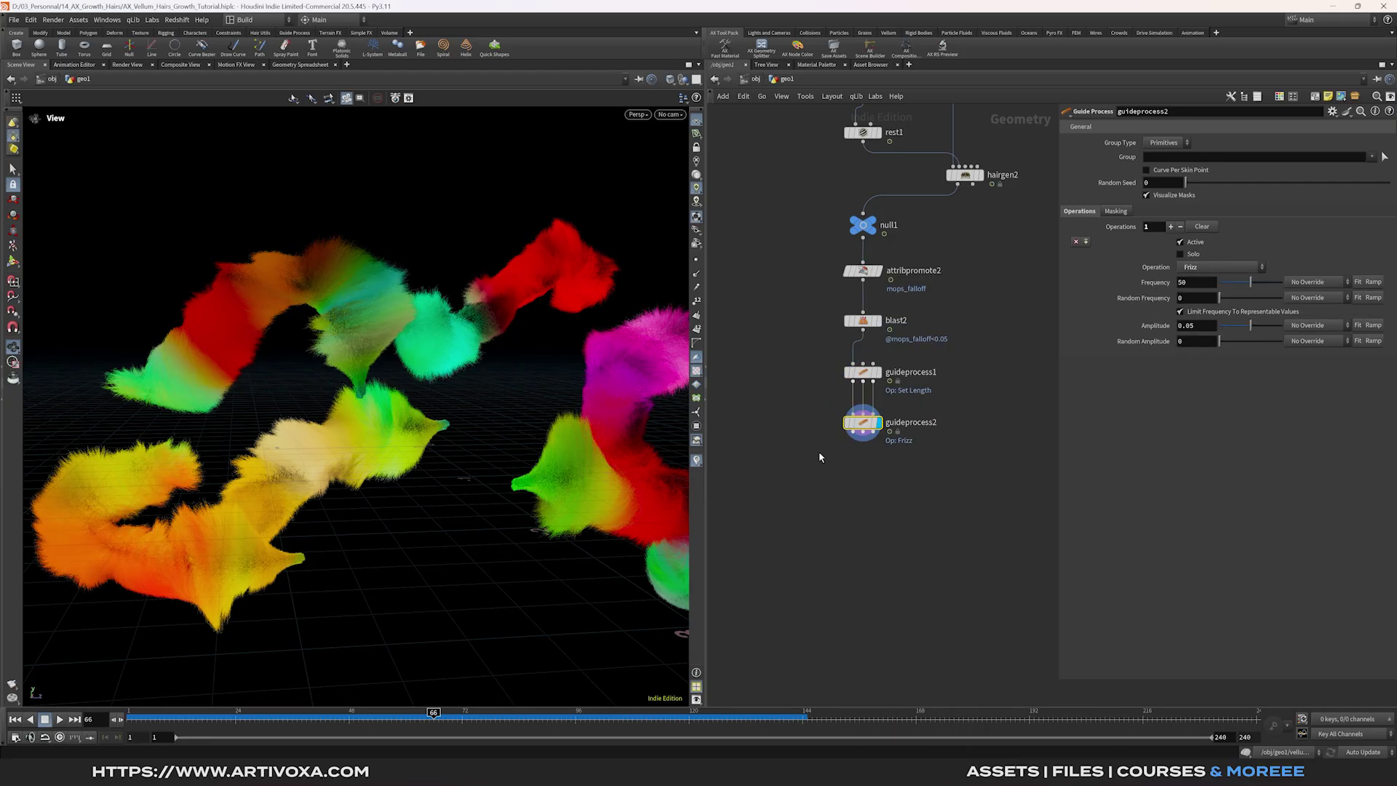
double_click(1198, 281)
text(1)
key(Return)
double_click(1203, 326)
text(0.15)
key(Return)
Override the frizz amplitude with the mops_falloff guide attribute.
drag(532, 408, 474, 442)
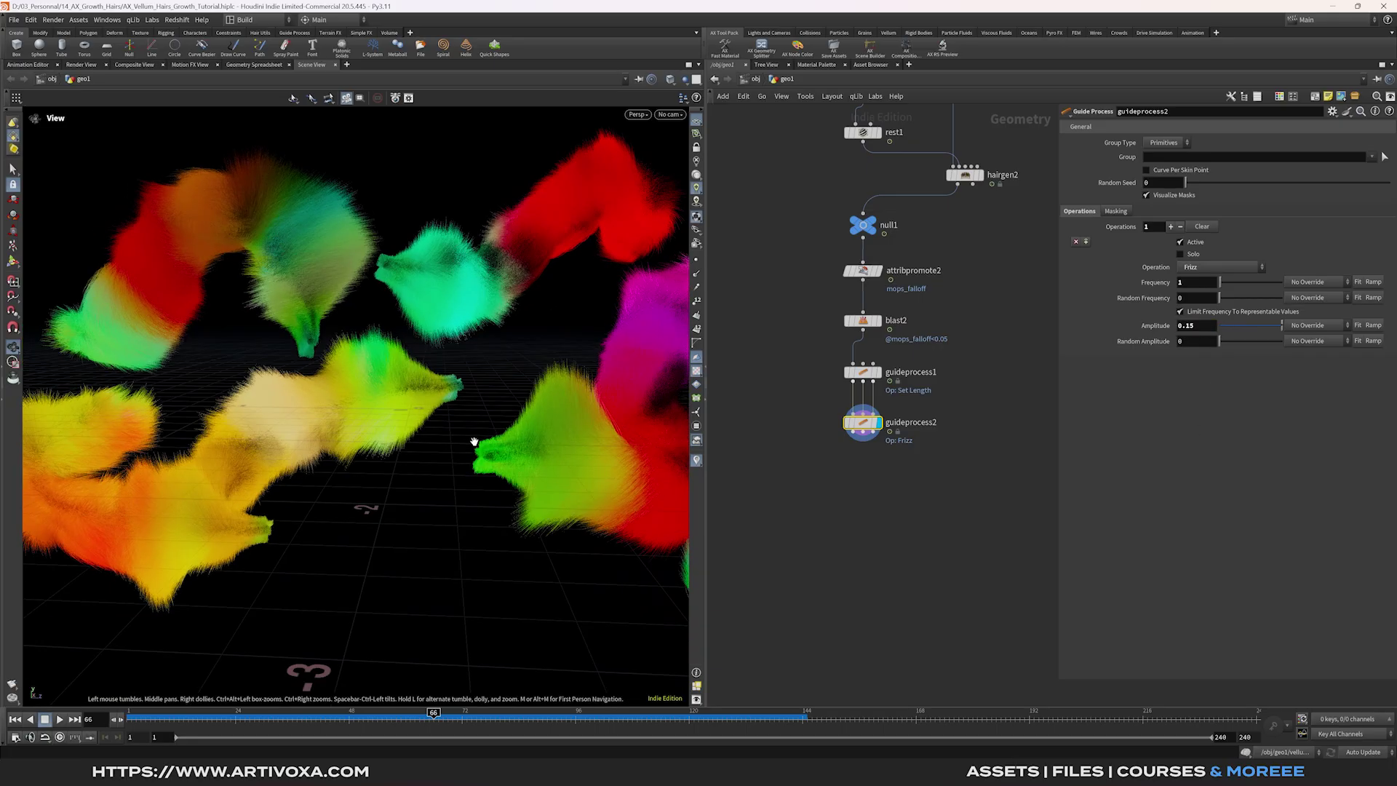
scroll(480, 436, up, 4)
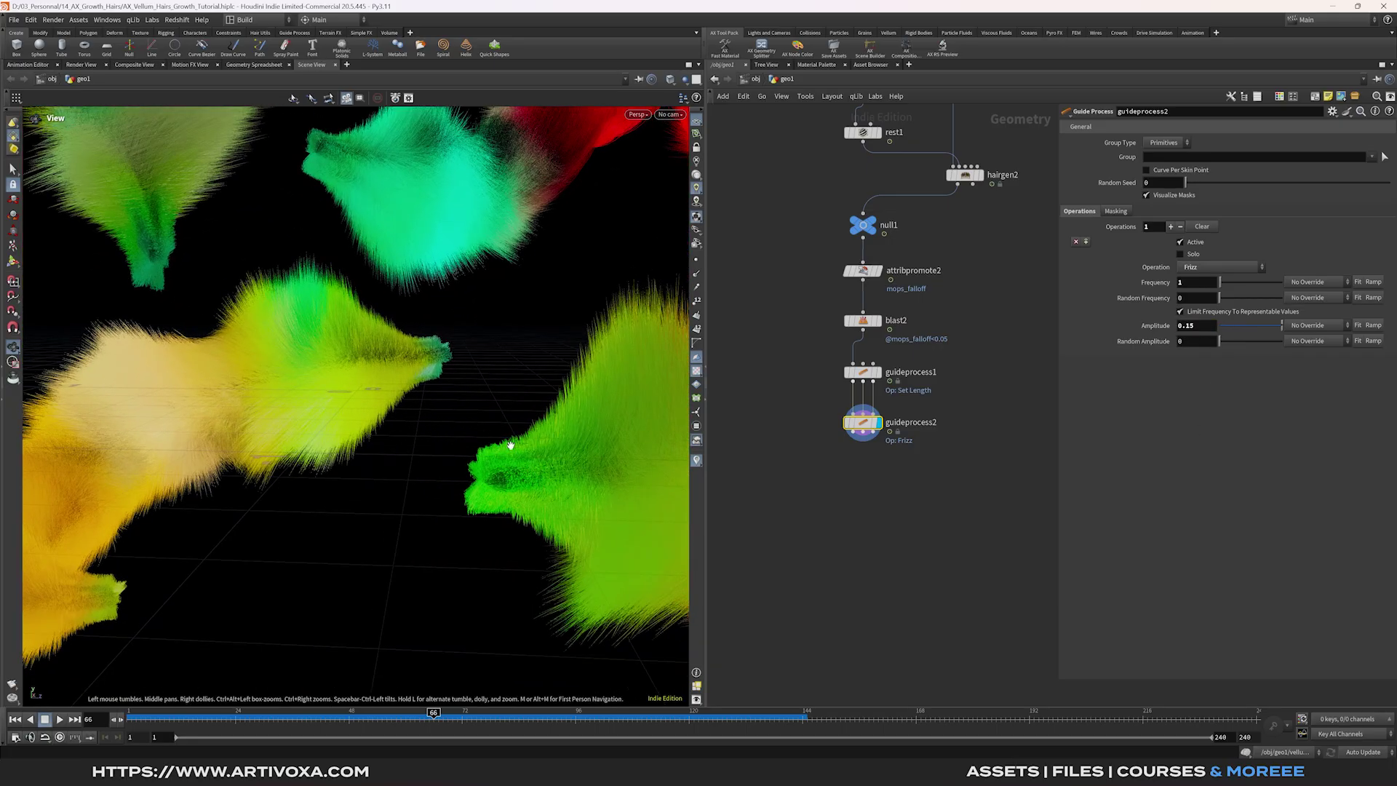
scroll(536, 454, down, 6)
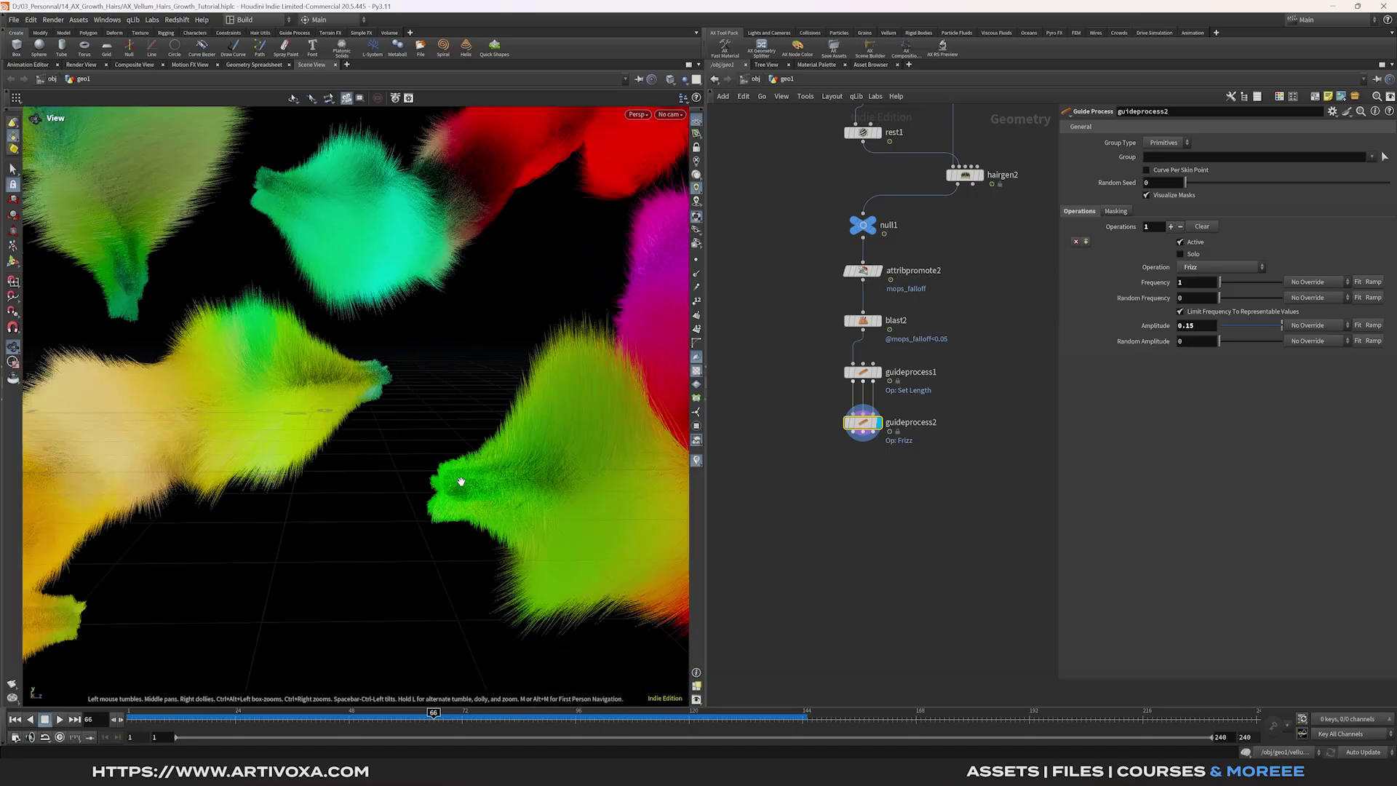
scroll(480, 473, down, 2)
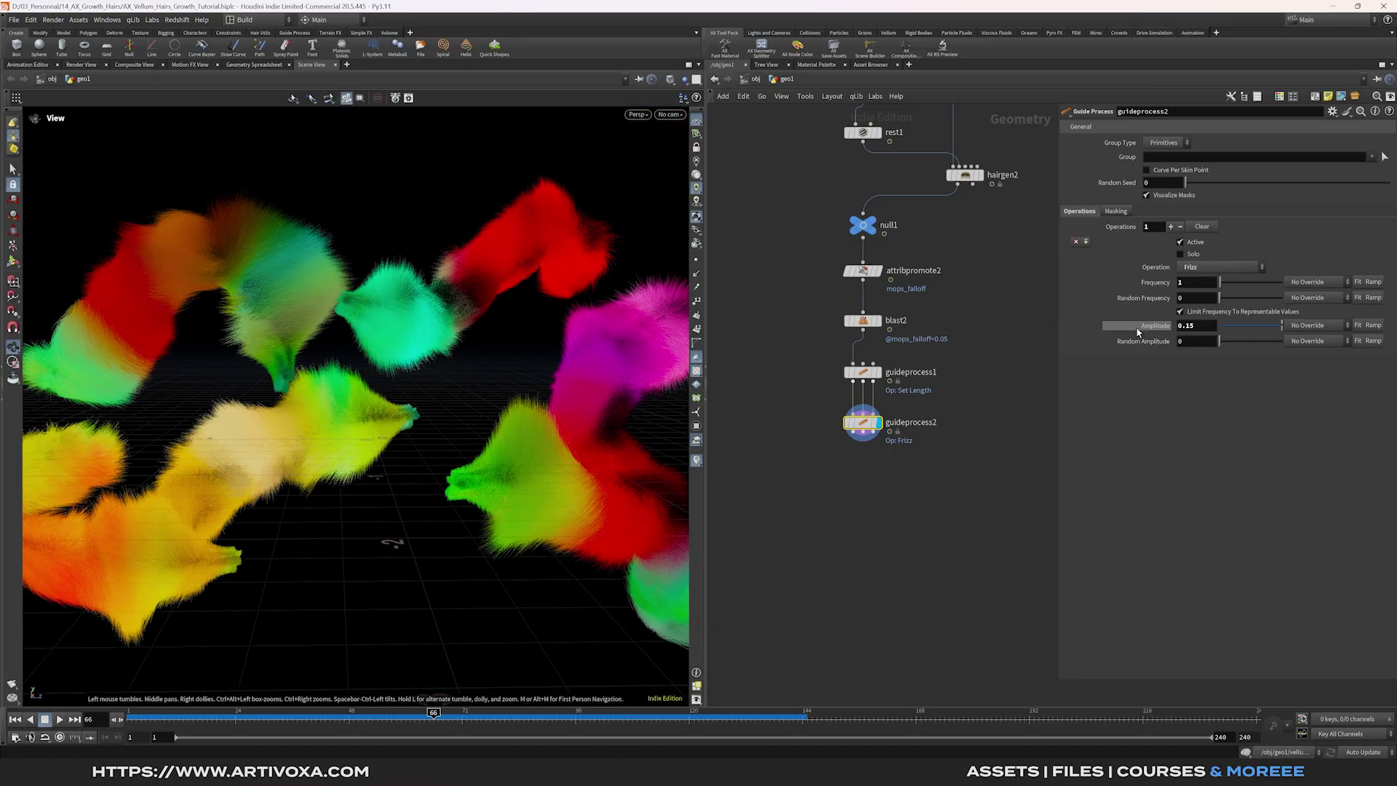
click(1308, 325)
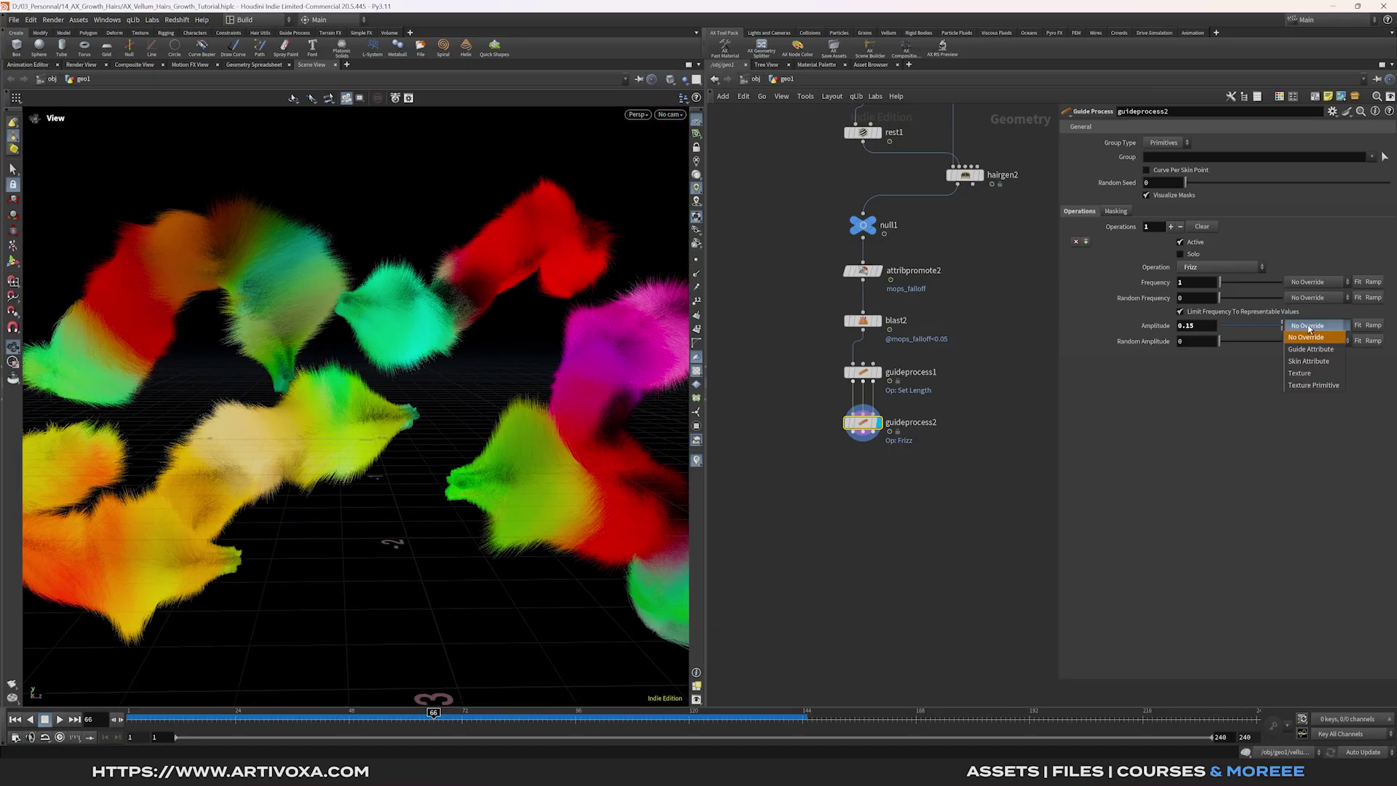
click(1303, 349)
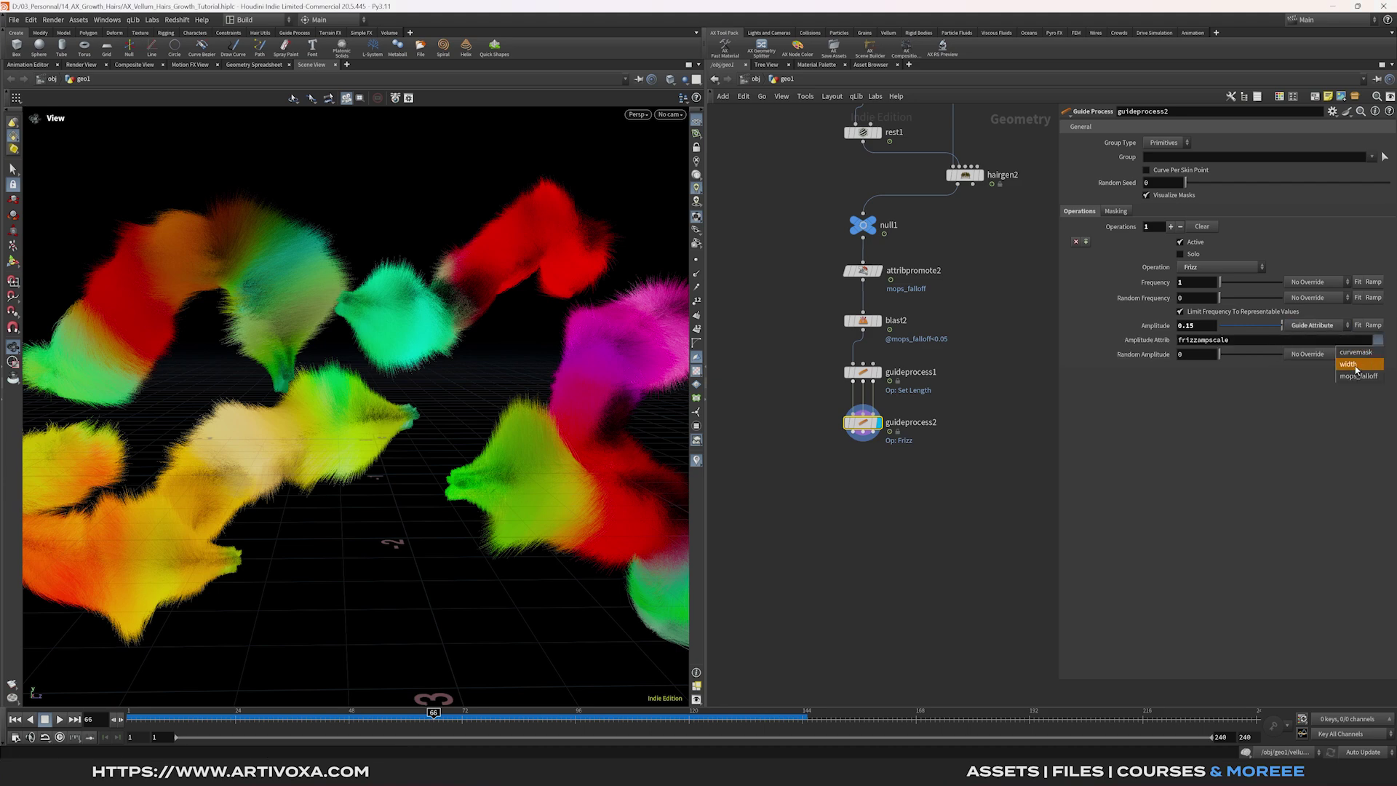
scroll(461, 483, up, 6)
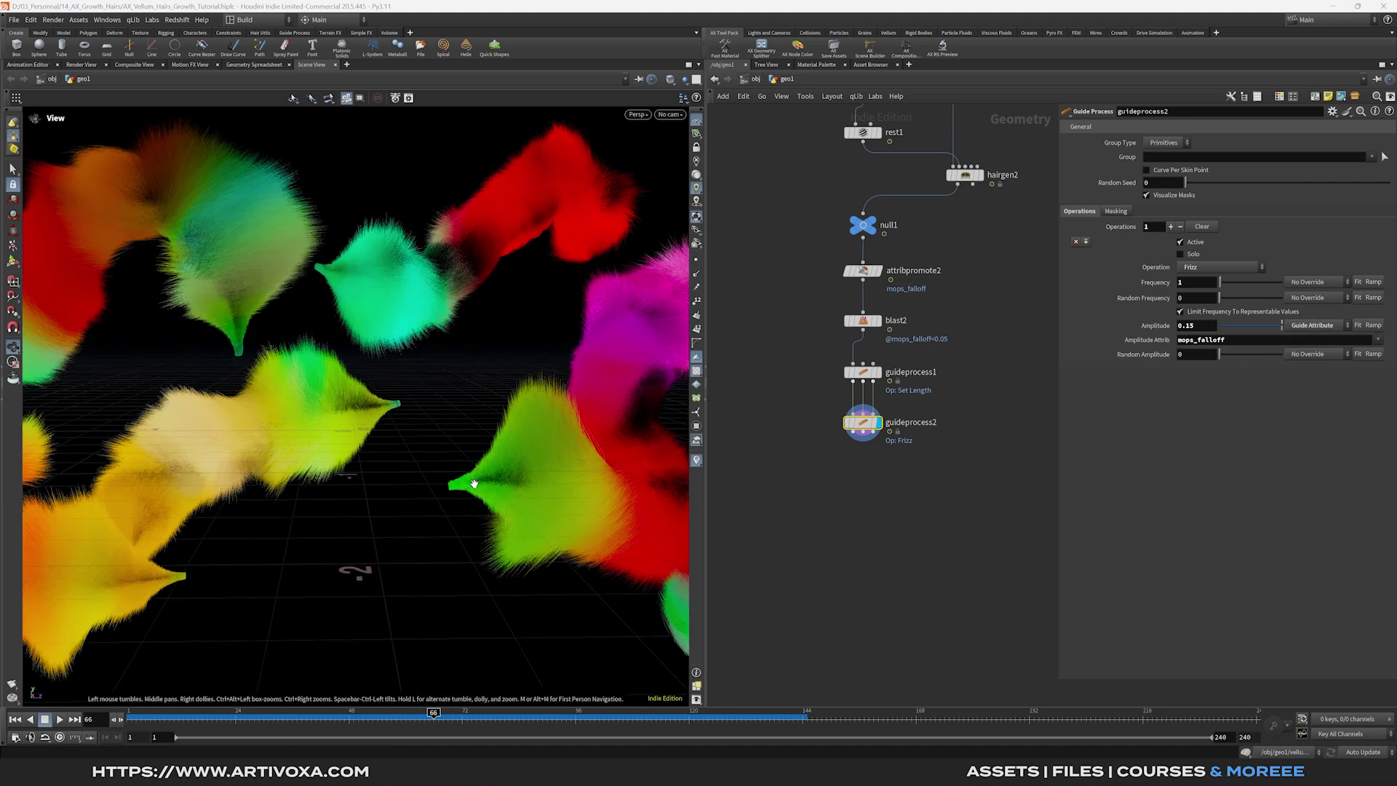
scroll(463, 481, down, 5)
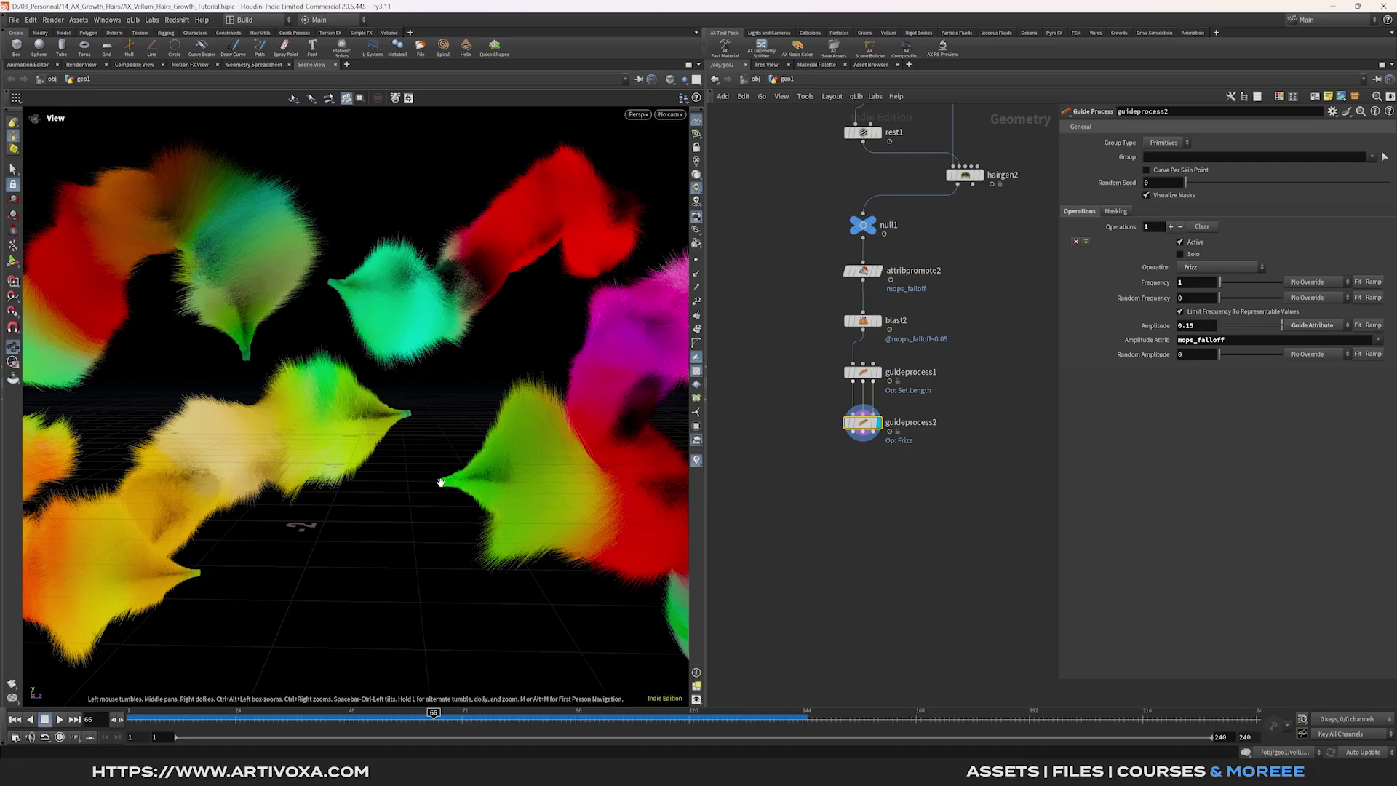
Add a File Cache below guideprocess2 and name it end_hairs.
key(Tab)
text(filecache)
key(Return)
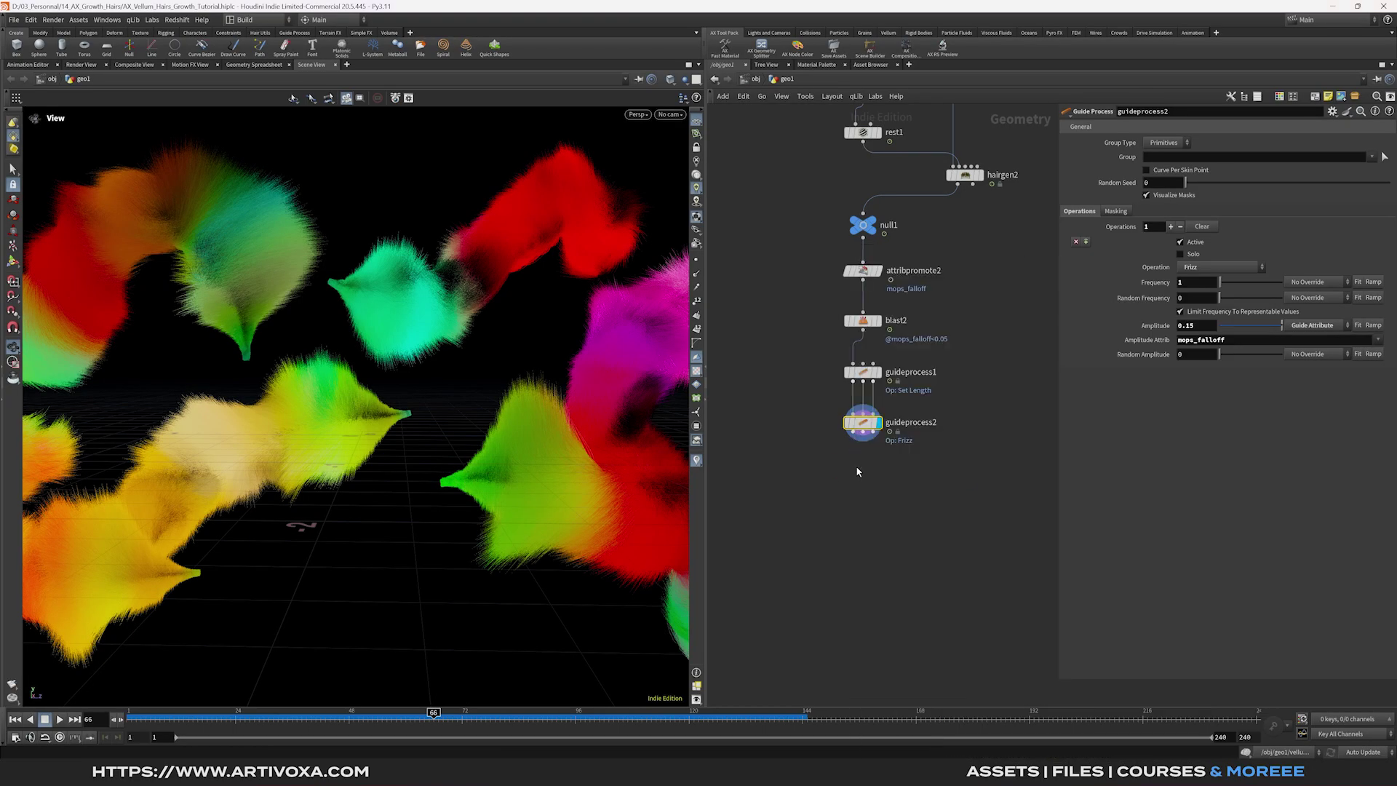
click(870, 478)
drag(875, 482, 870, 481)
double_click(891, 479)
text(end_en)
key(BackSpace)
key(BackSpace)
text(hairs)
key(Return)
Set the cache file path to Explicit, writing into $HIP/cache/$OS.
click(1167, 142)
click(1167, 155)
double_click(1167, 155)
text(cache/$OS)
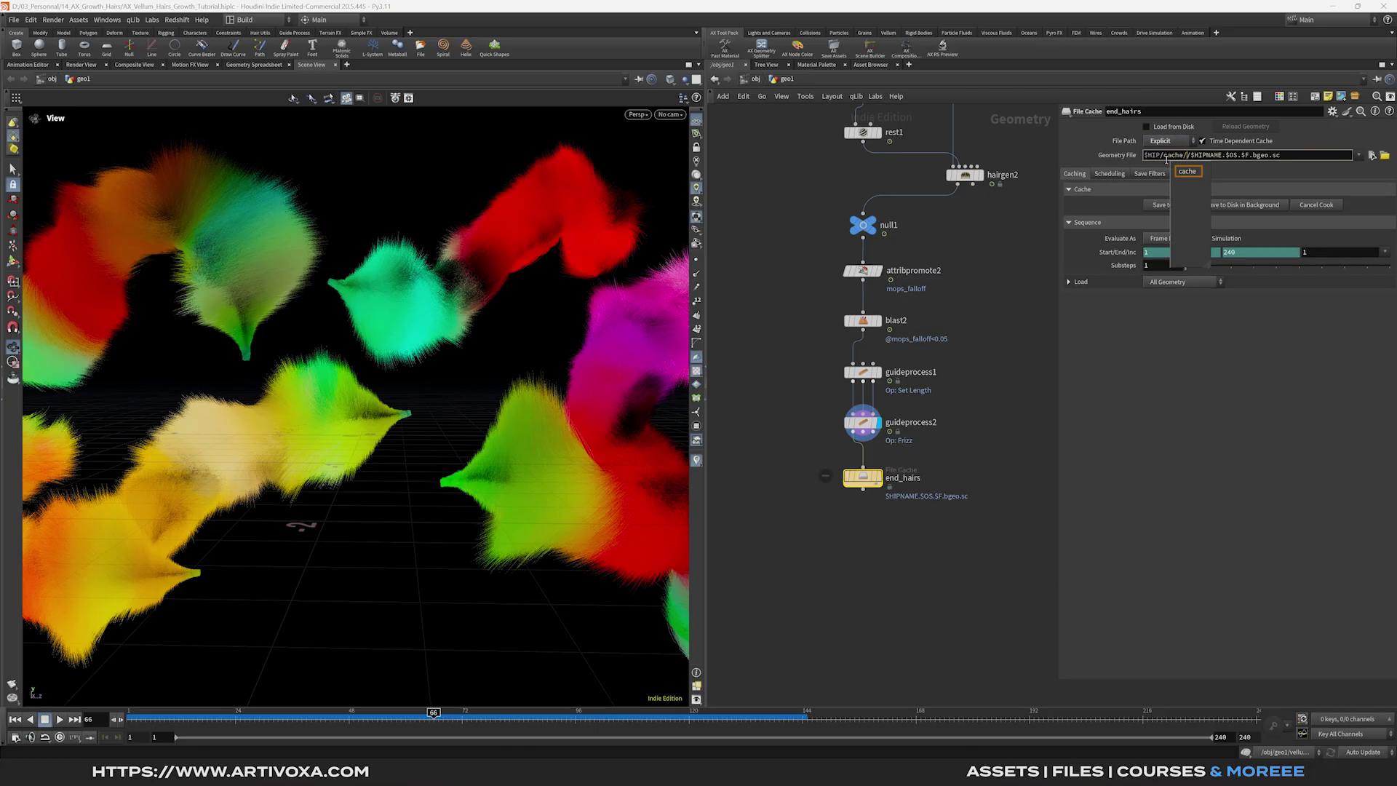
key(Return)
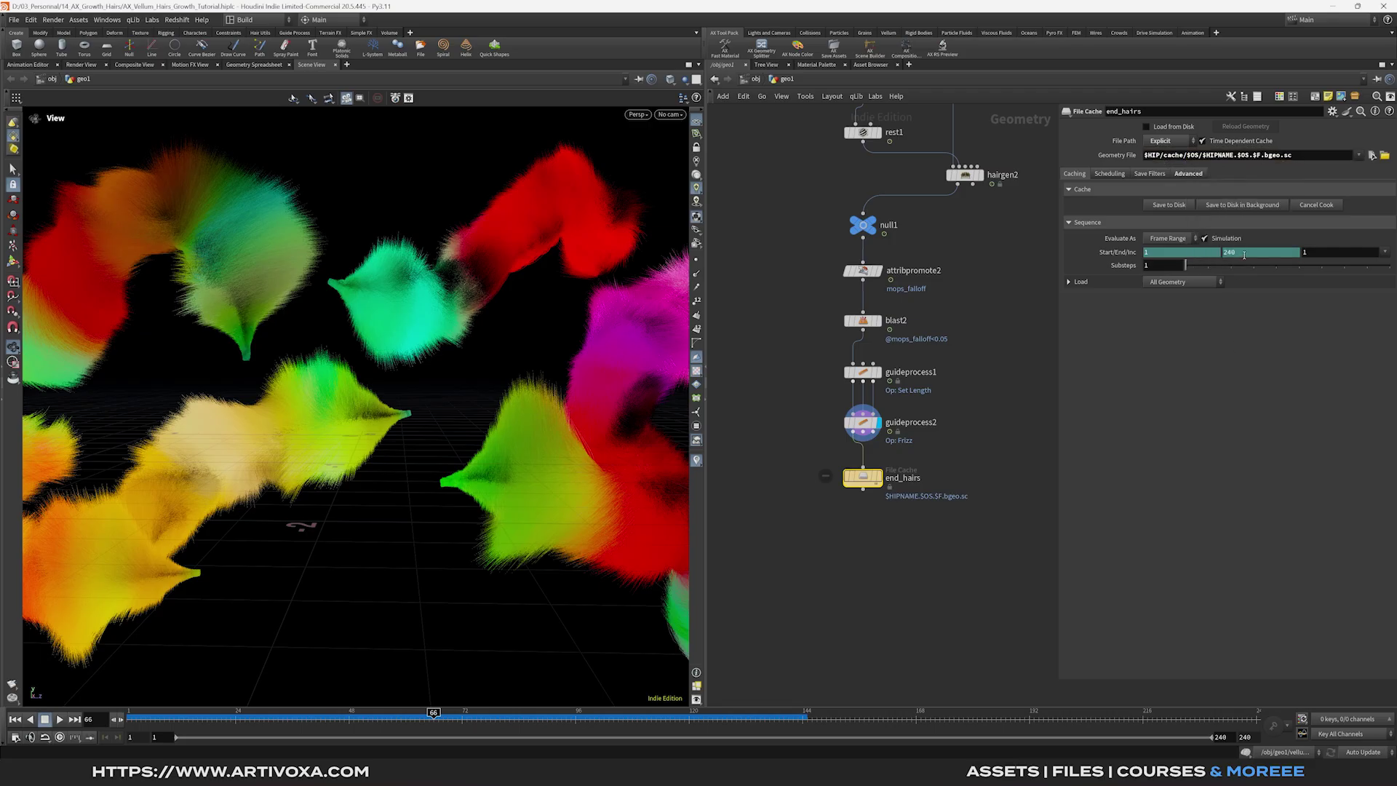
Remove the frame range expression and set the cache end frame to 144.
right_click(1238, 252)
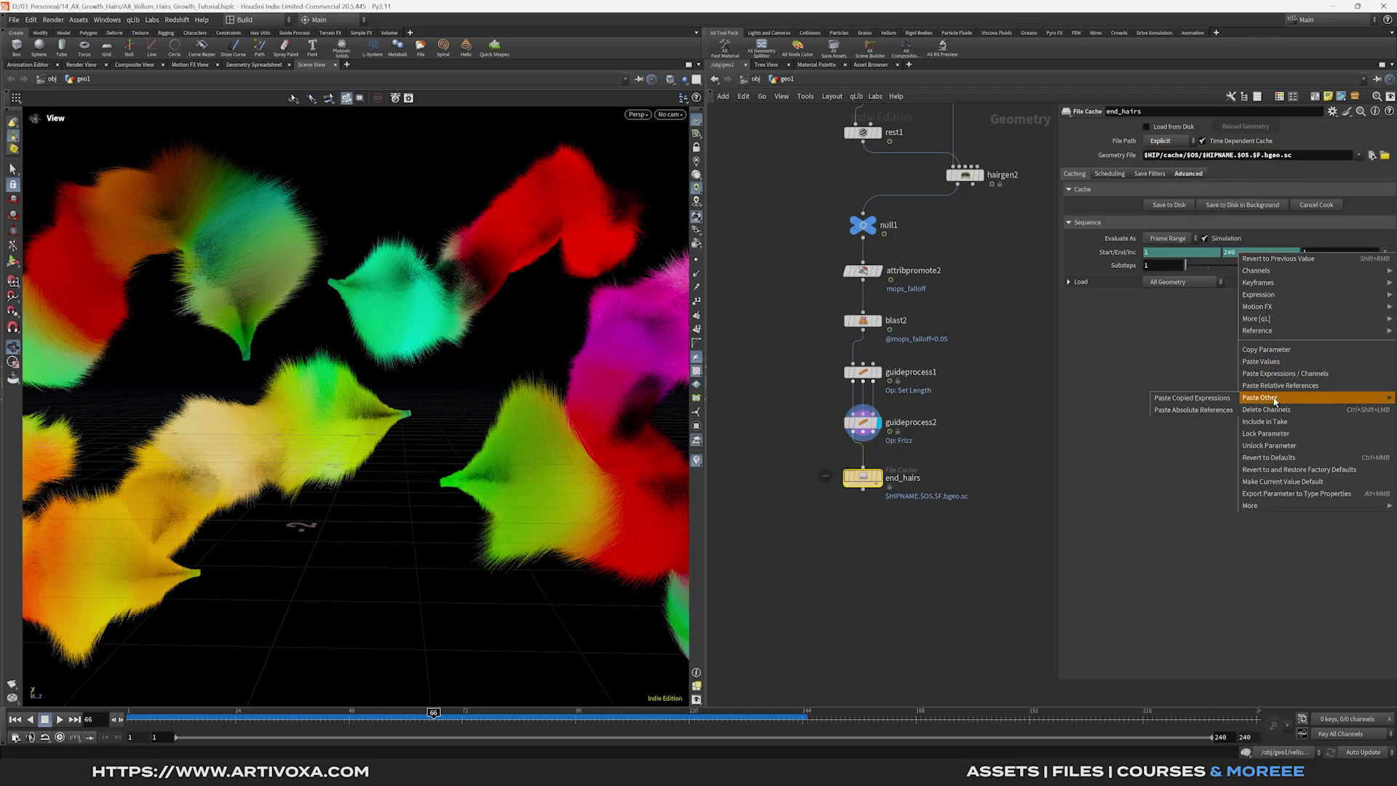
click(1239, 264)
double_click(1238, 255)
text(144)
key(Return)
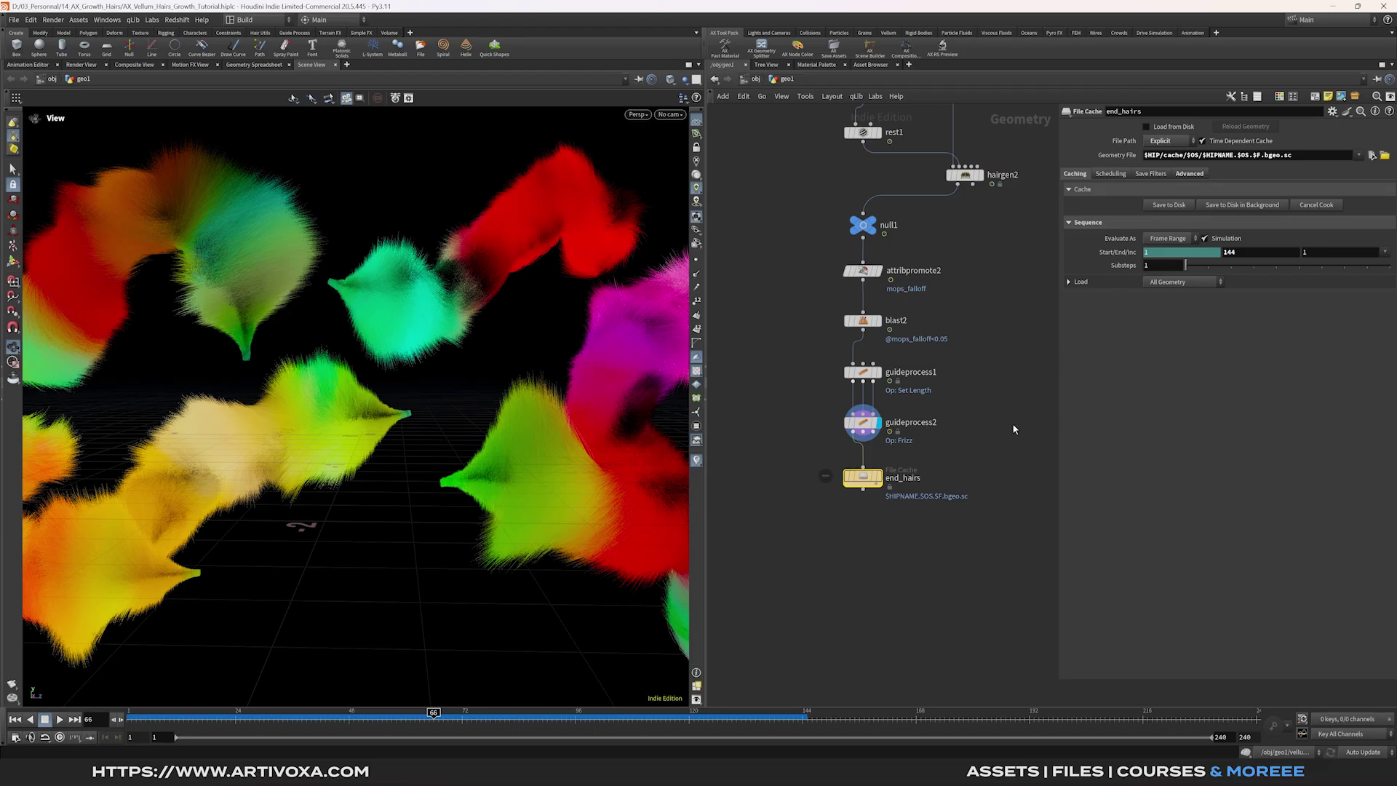
middle_drag(1012, 422, 1018, 411)
middle_drag(845, 562, 852, 524)
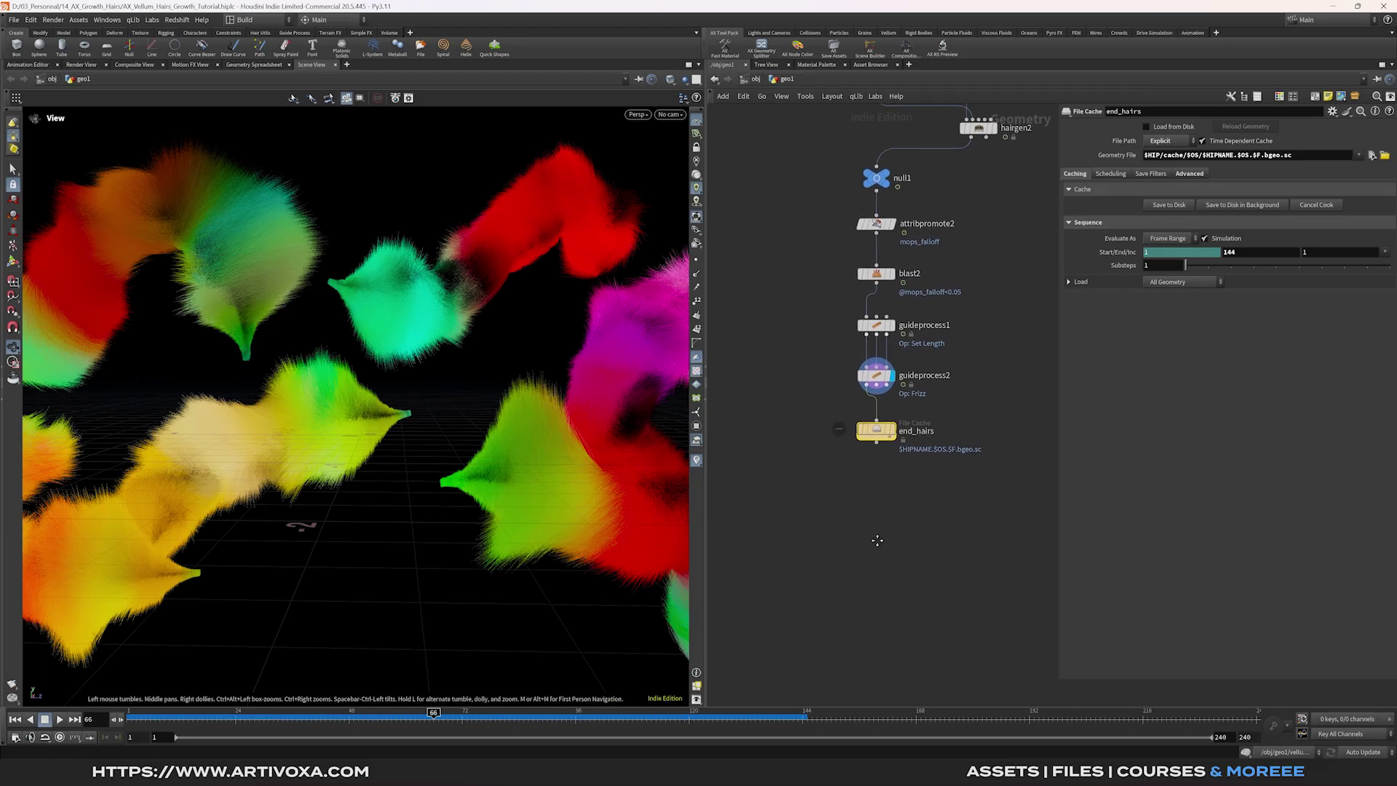
key(Tab)
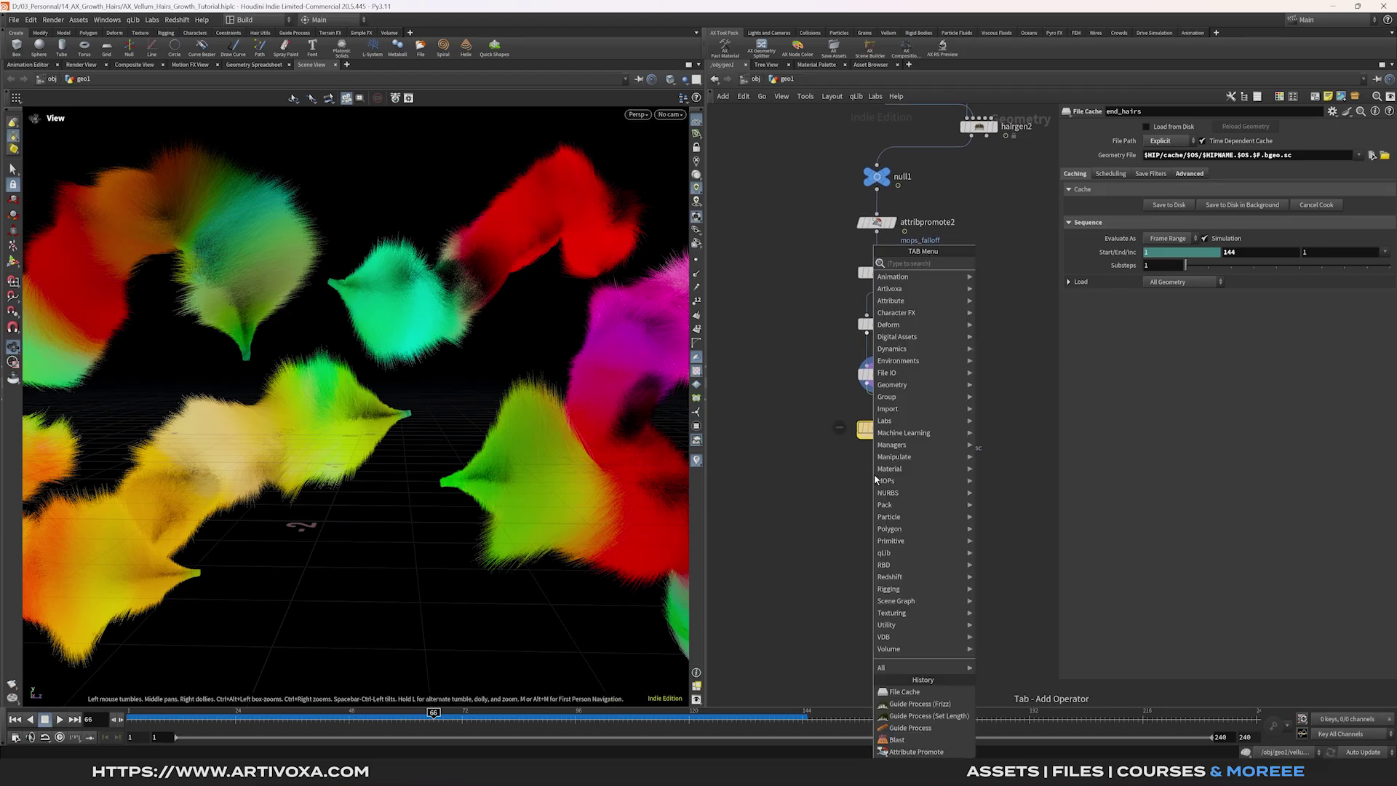
text(wrangle)
key(Return)
click(1163, 210)
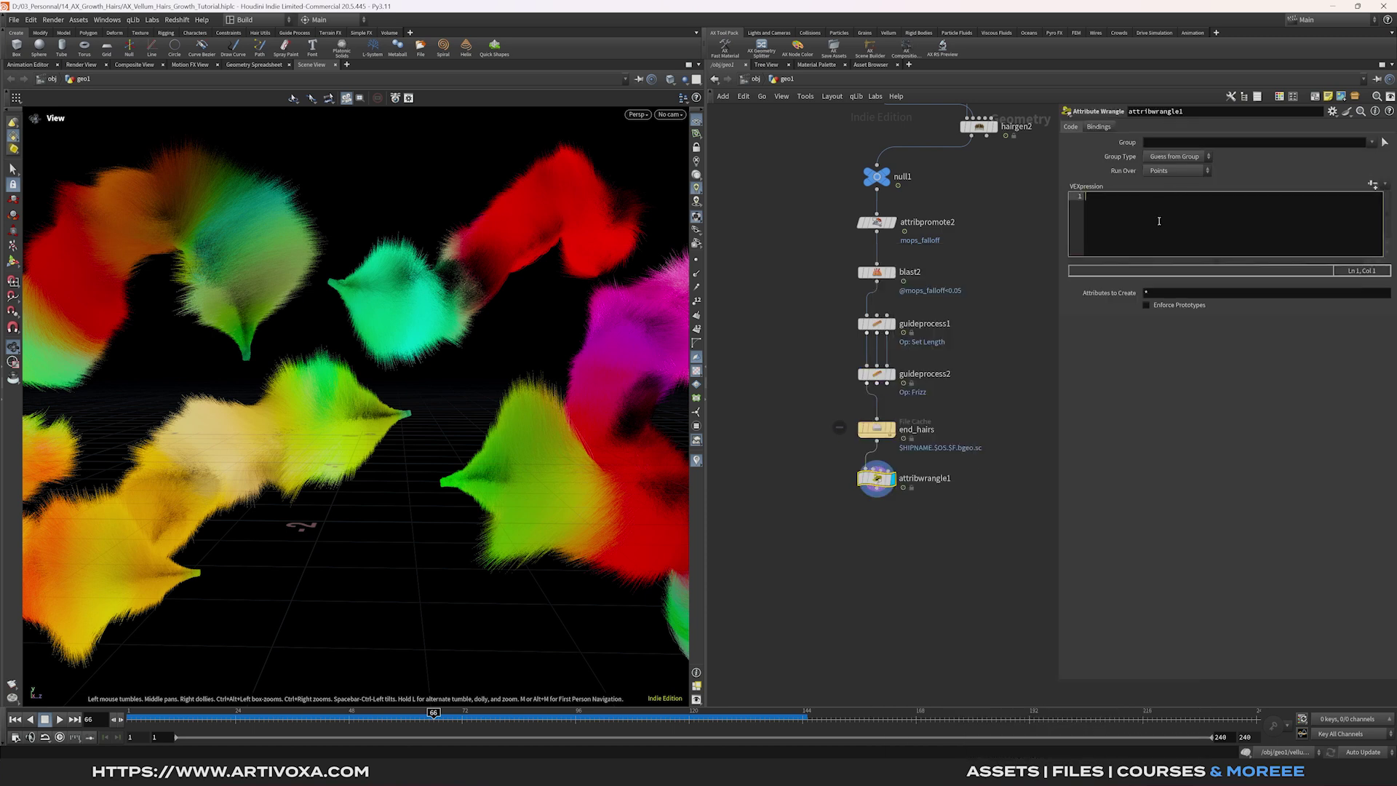
text(@width *= chf('thickness');)
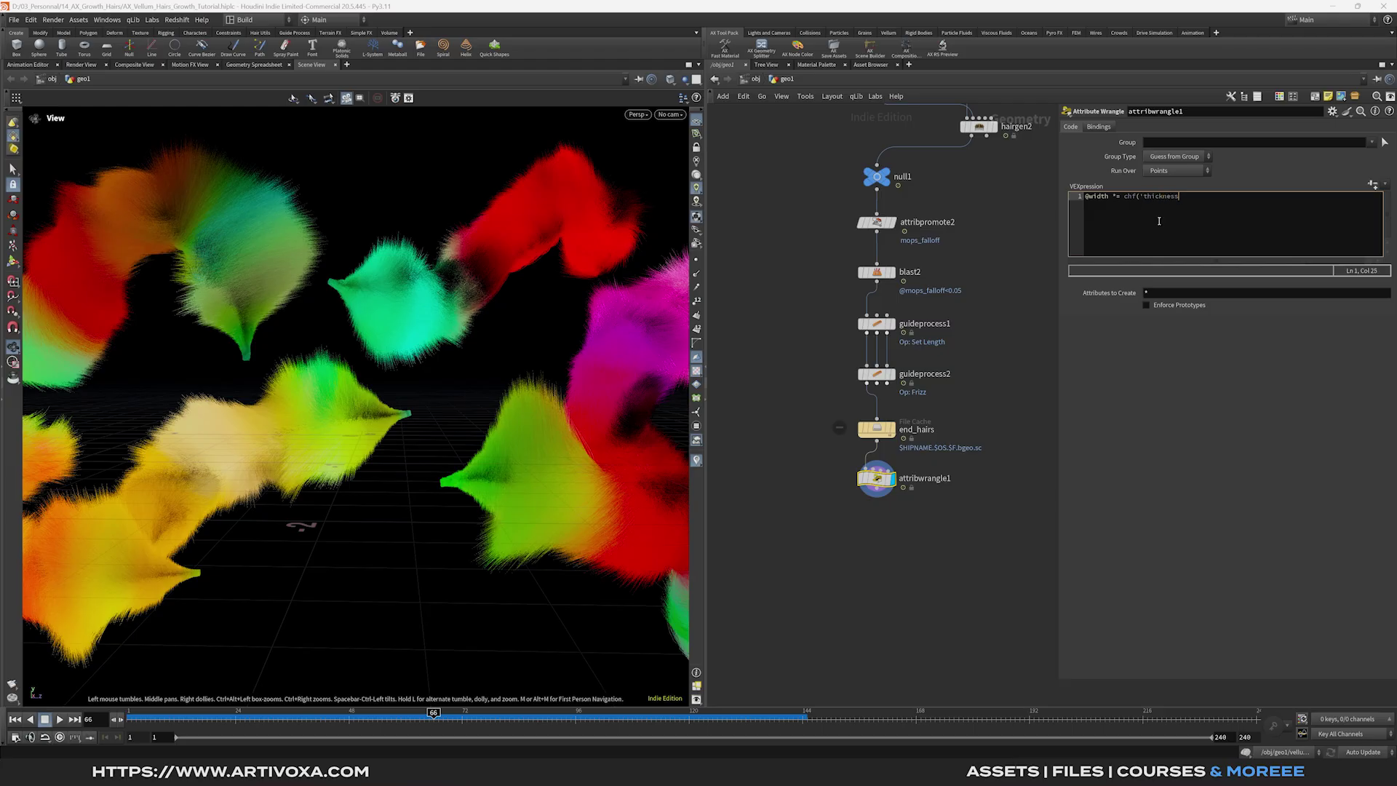
click(1373, 184)
text(.2)
key(Return)
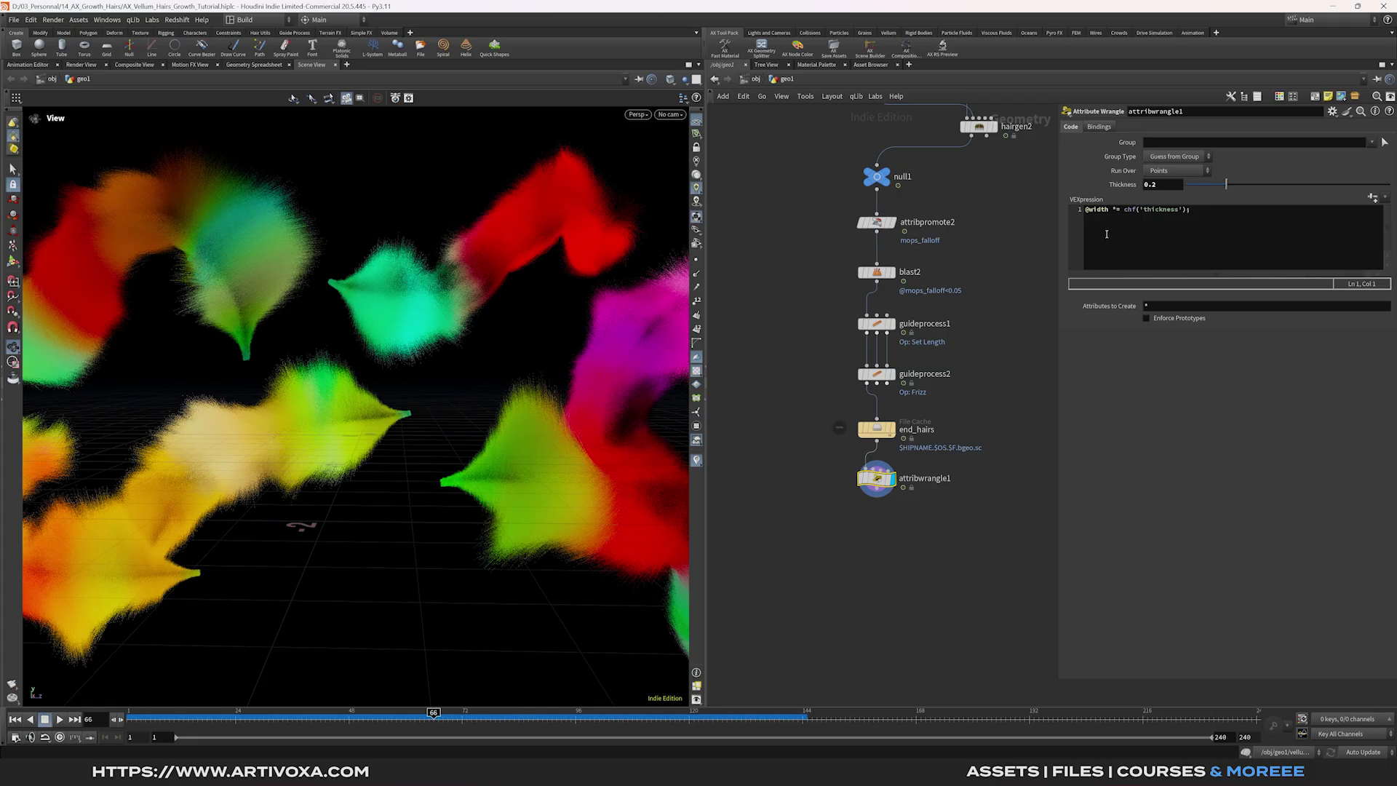
Add an Attribute Promote node below the wrangle.
key(Tab)
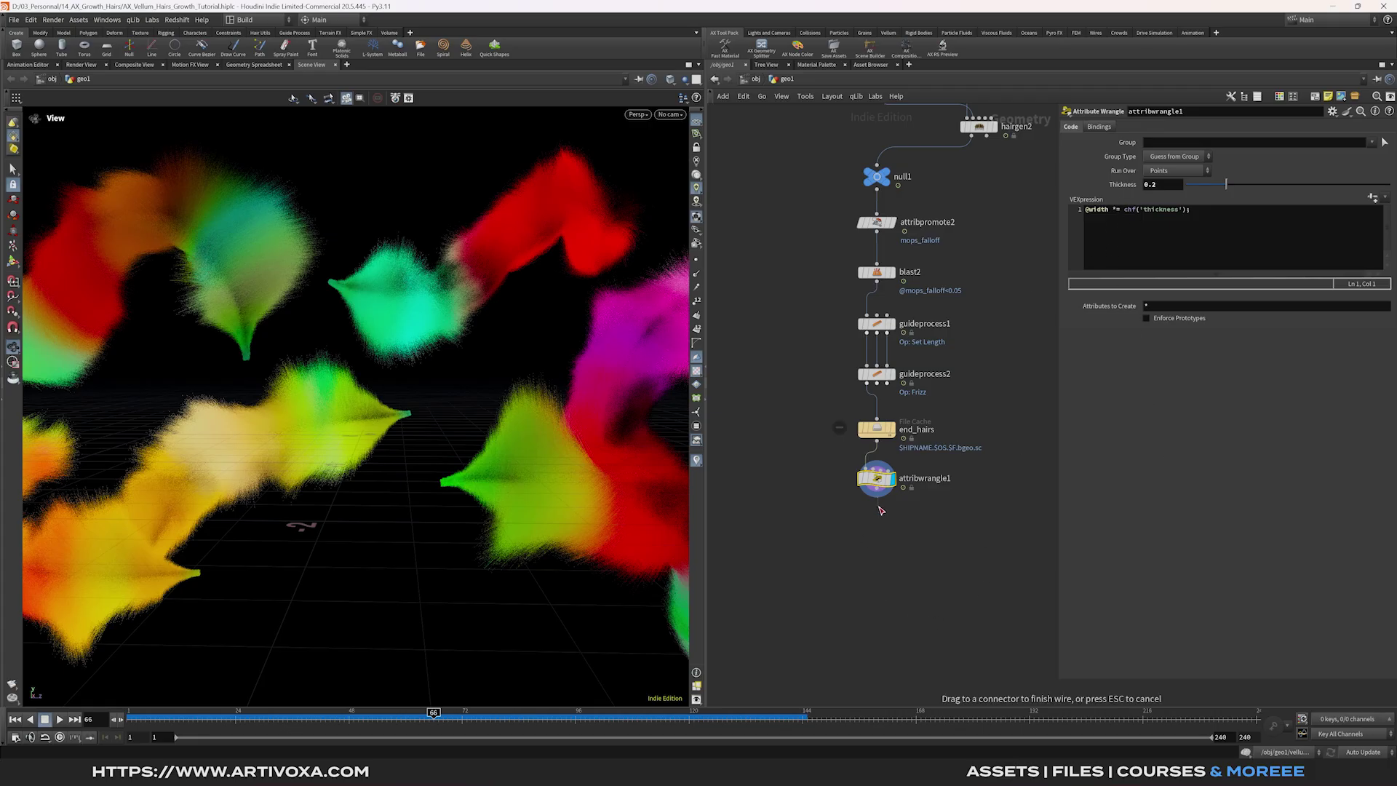
text(att pr)
key(Return)
click(877, 516)
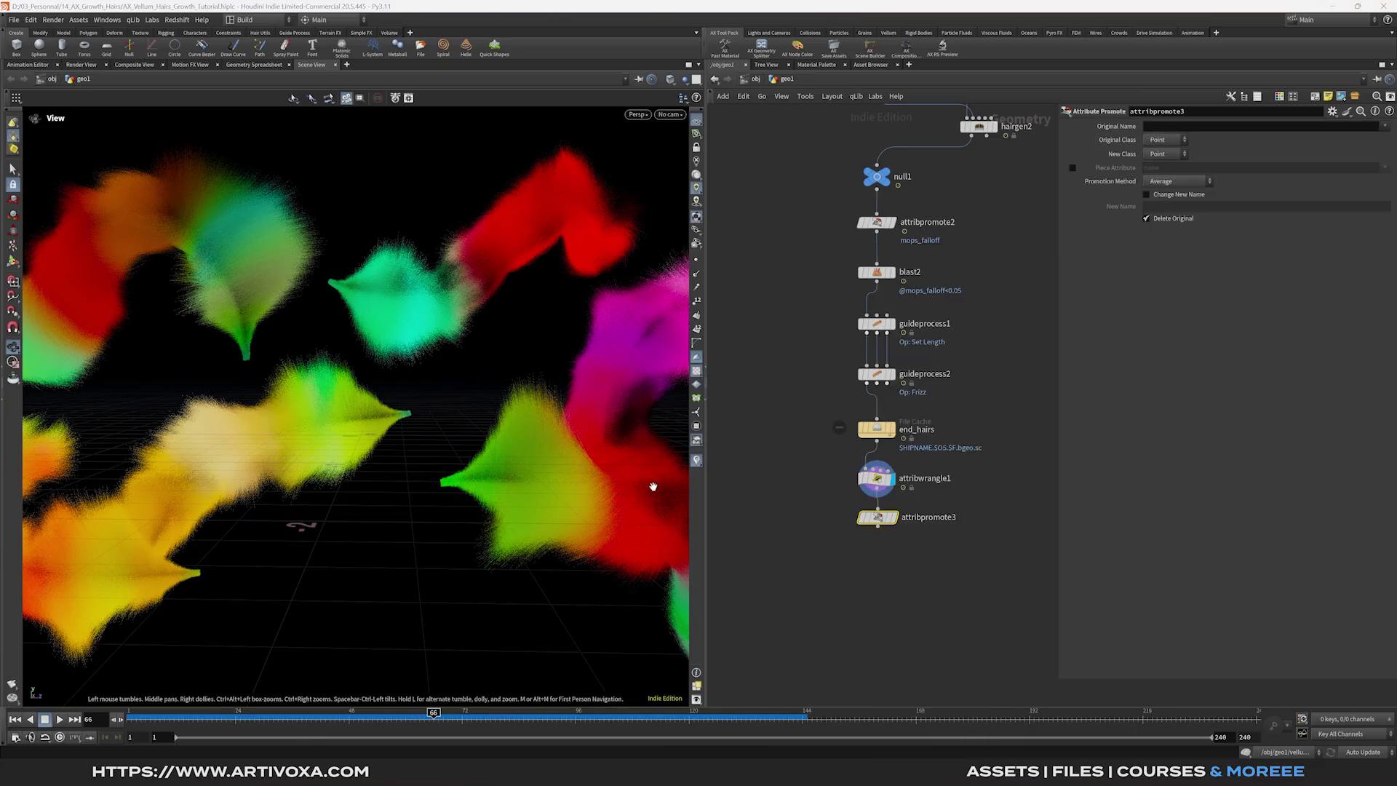
Set attribpromote3 to promote the Cd colour attribute to primitives.
mouse_move(886, 524)
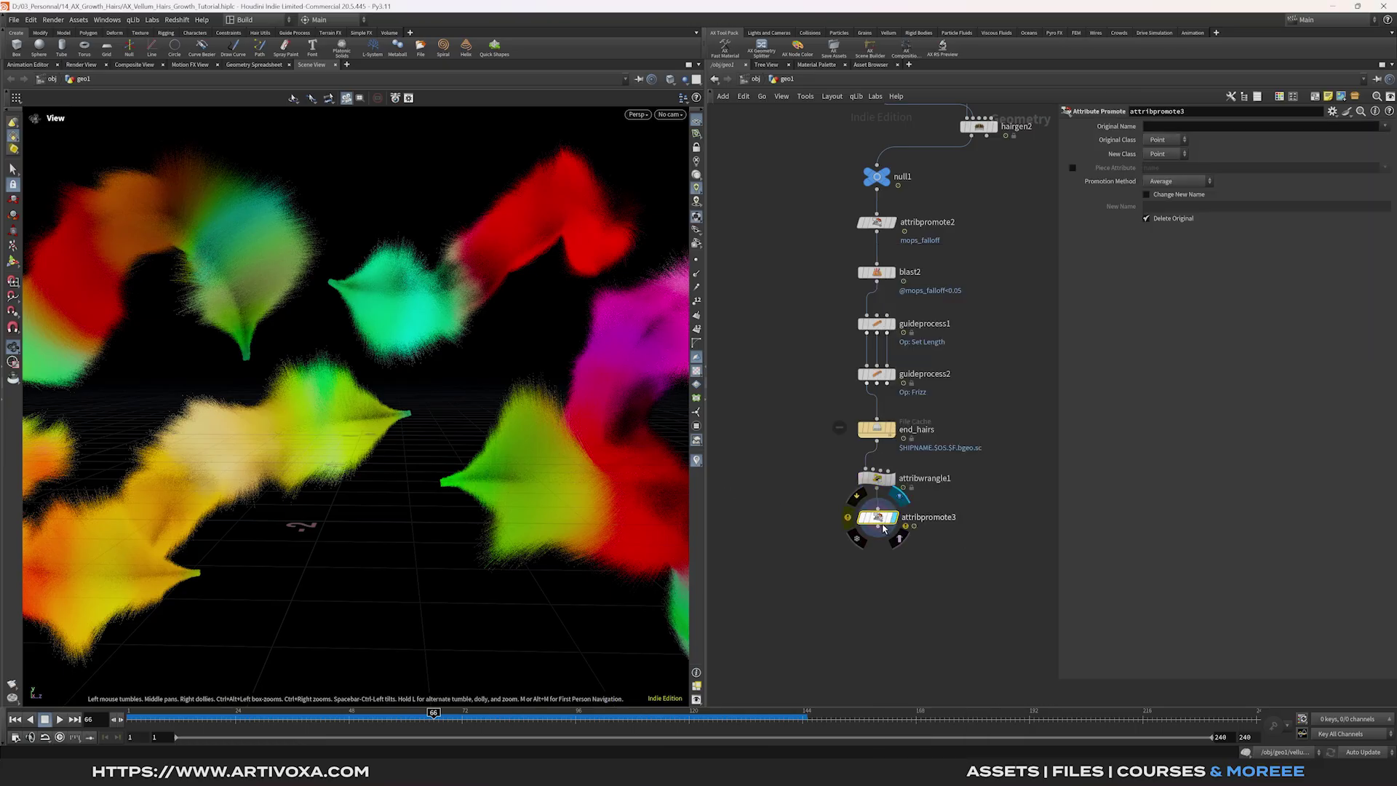
drag(887, 524, 887, 529)
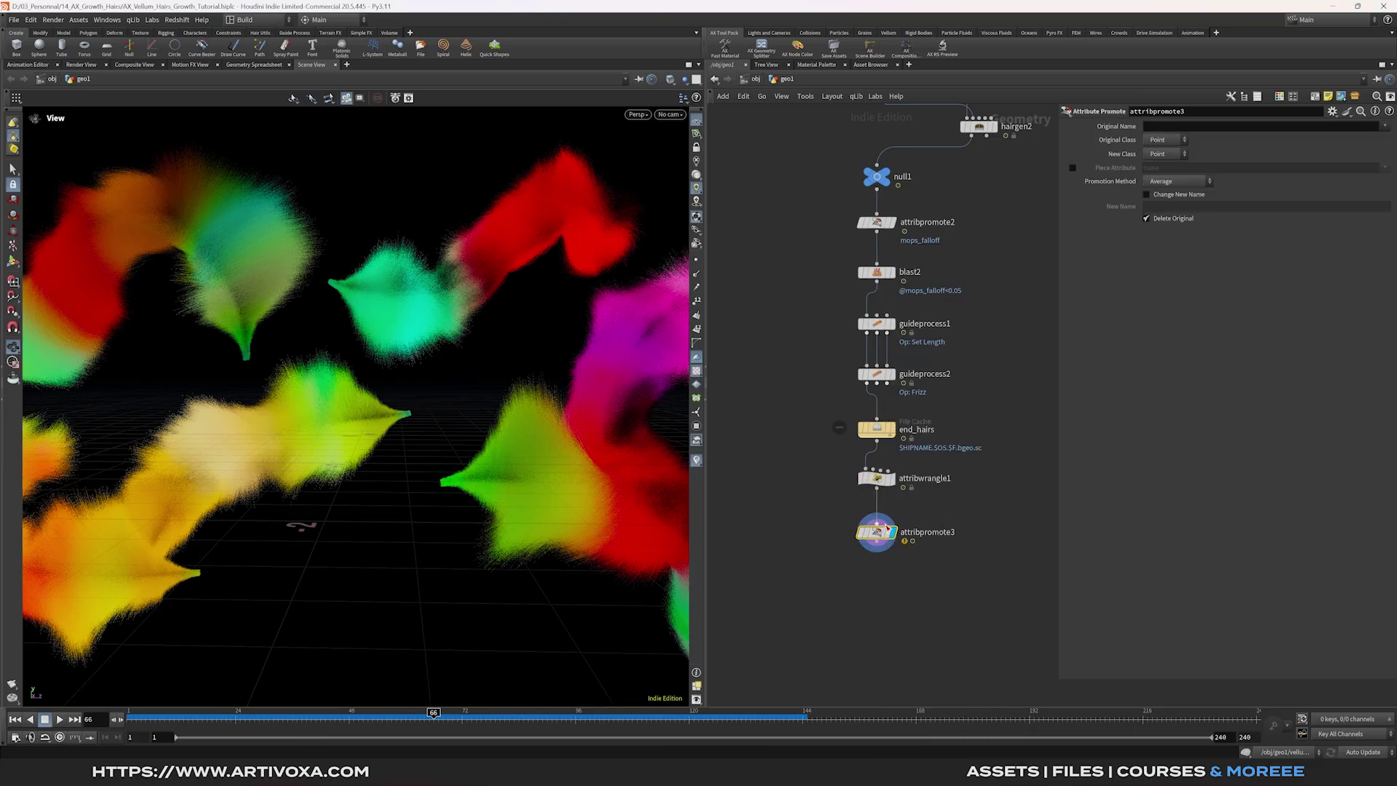
click(1153, 155)
click(1160, 177)
click(1385, 127)
click(1358, 138)
Add a Null node below attribpromote3.
click(880, 553)
mouse_move(939, 263)
click(1015, 263)
click(866, 588)
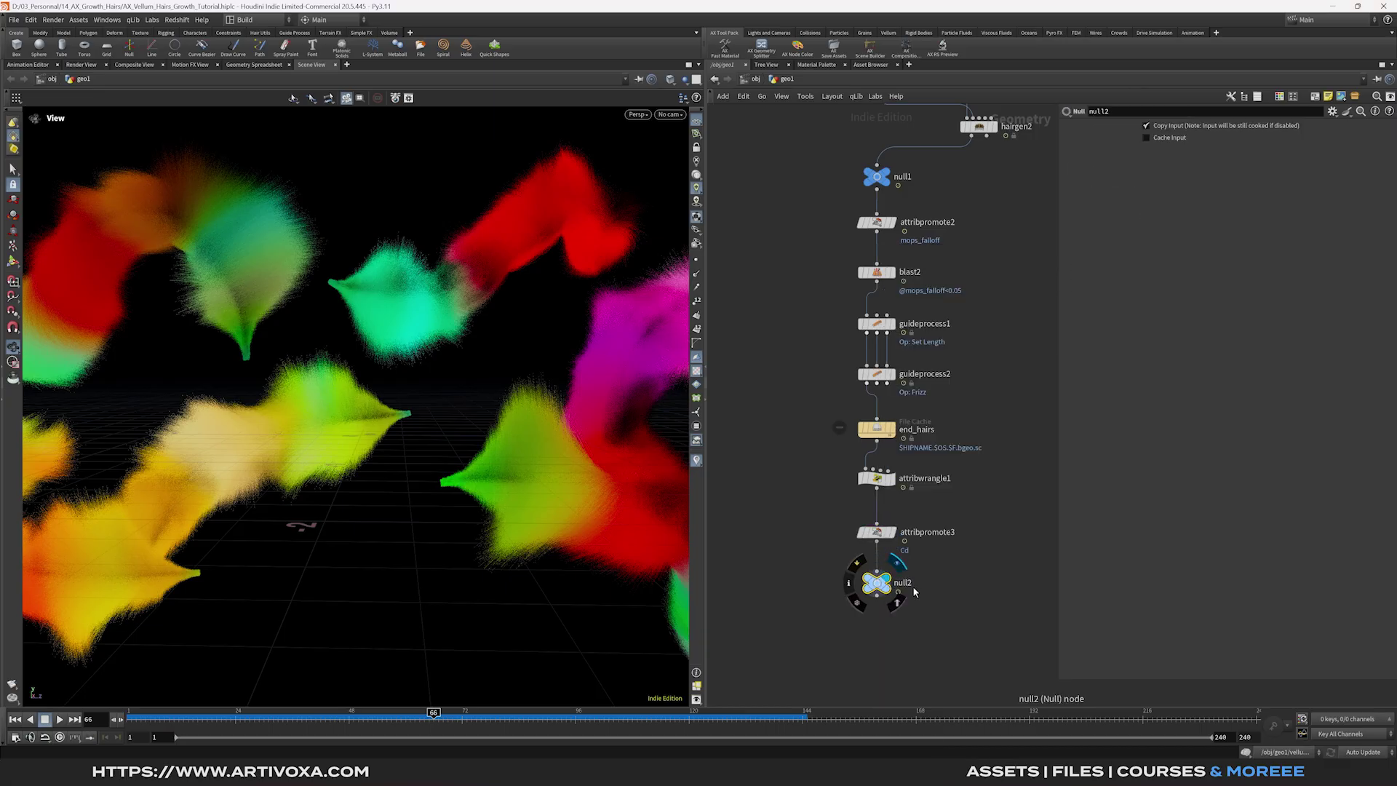
Rename null2 to RNDR.
double_click(906, 582)
text(RNDR)
key(Return)
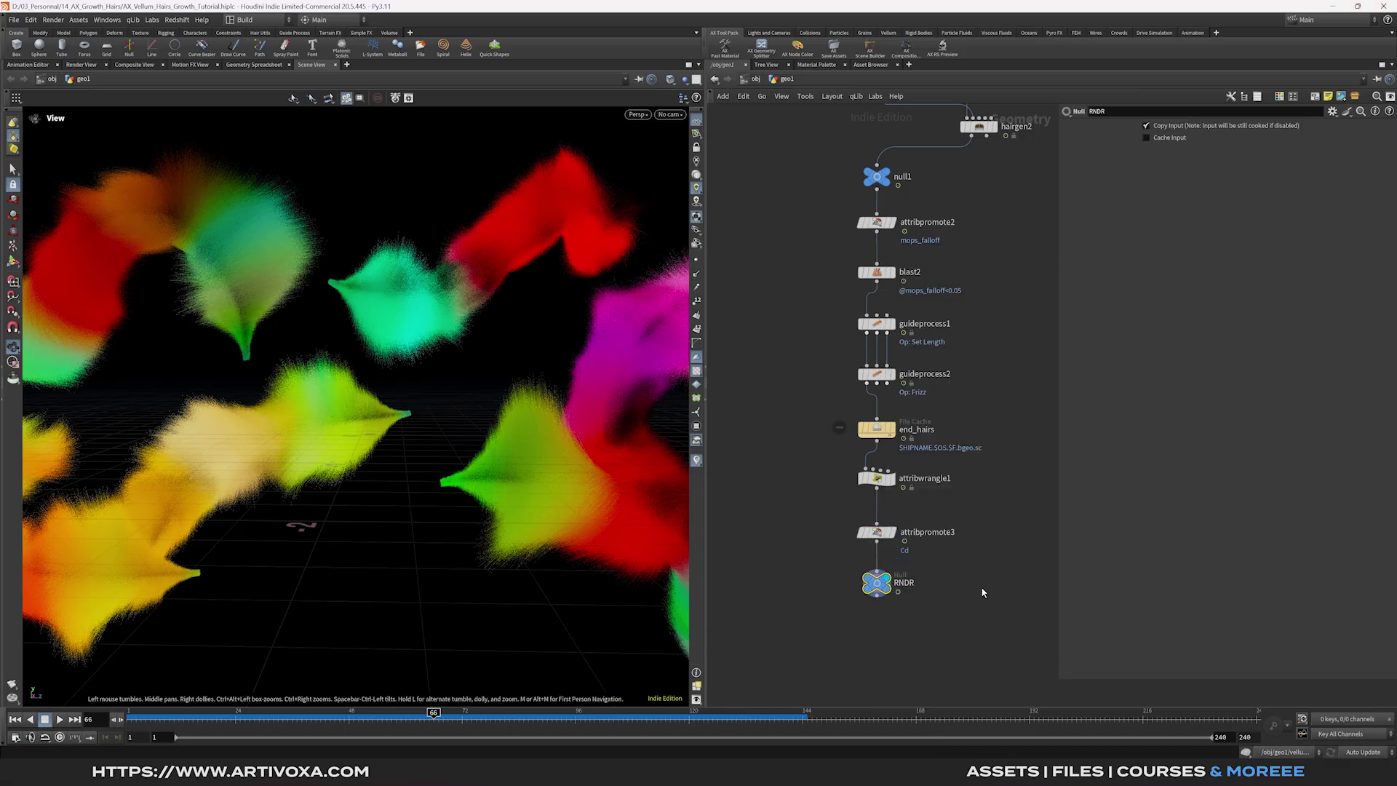
Return to the obj level and select geo1.
click(754, 81)
drag(929, 285, 810, 431)
drag(953, 291, 811, 405)
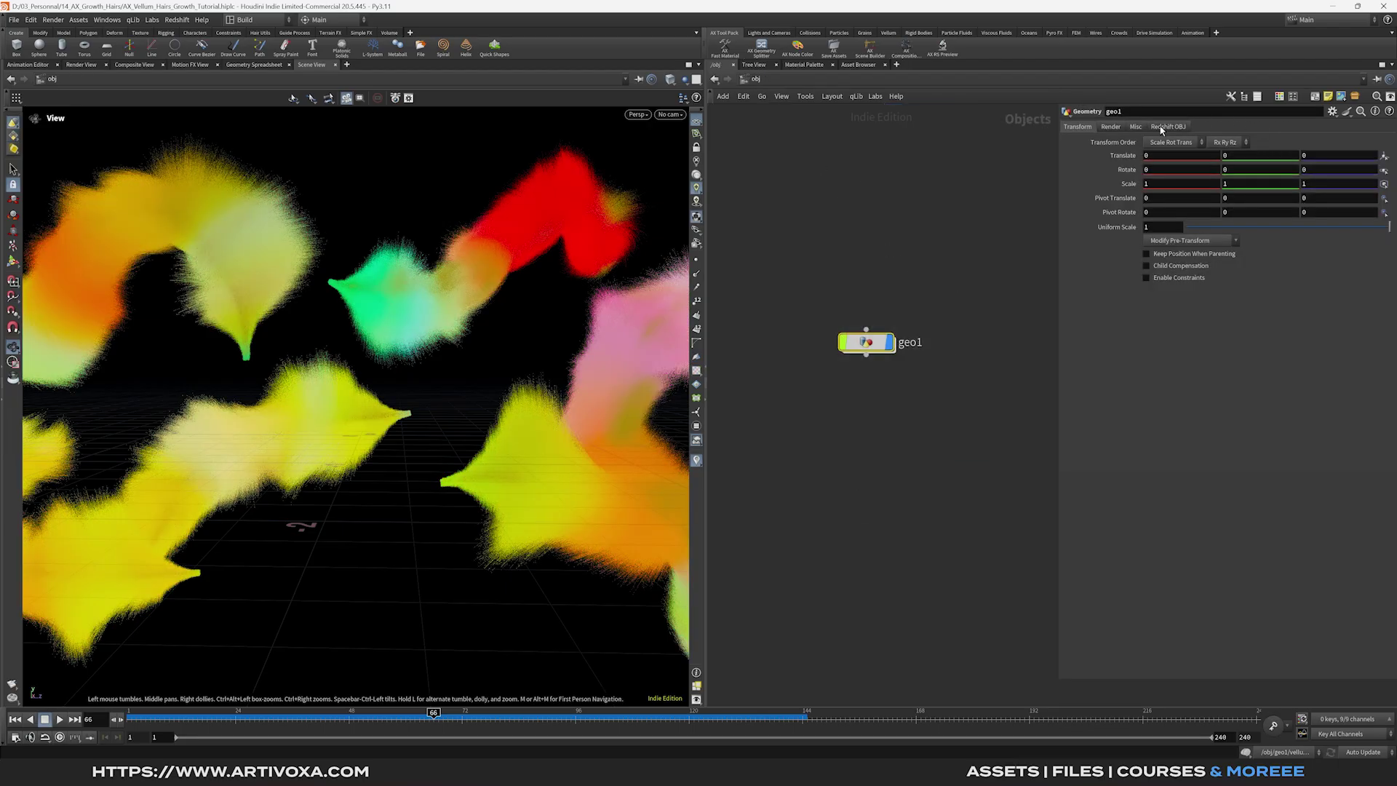
Enable Render Polygons as Hair in geo1's Redshift OBJ settings.
click(1169, 127)
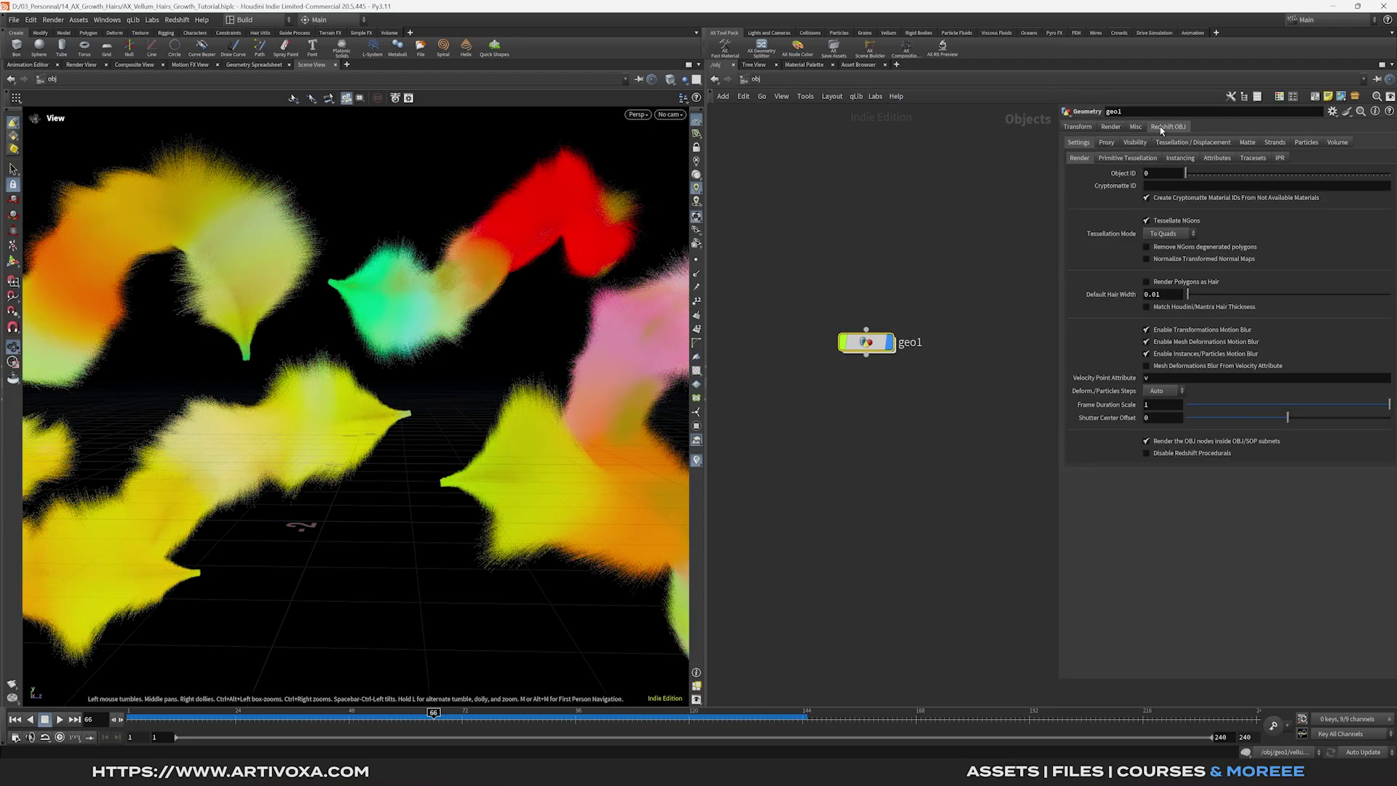
click(1147, 283)
drag(1060, 280, 1046, 281)
drag(952, 292, 811, 401)
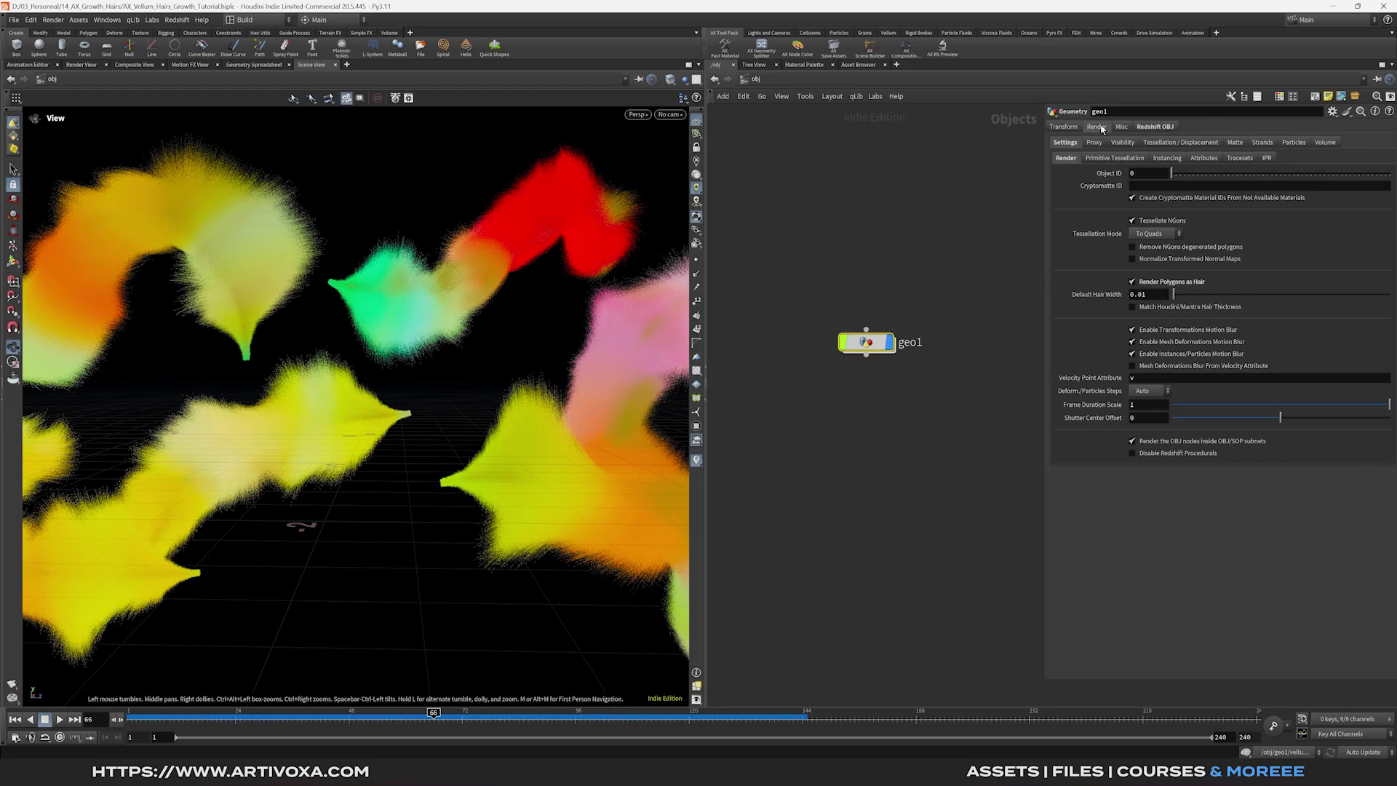
click(1100, 128)
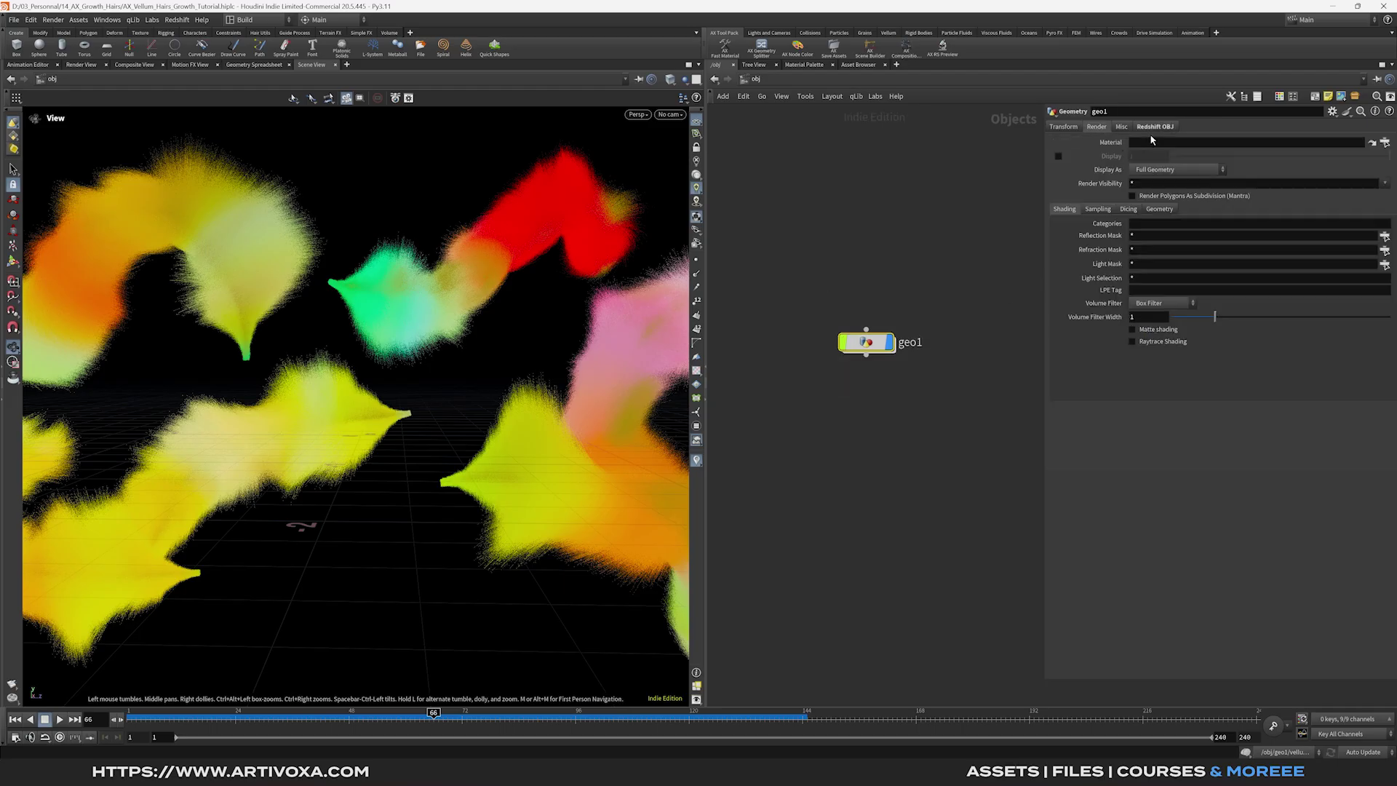
Inside geo1, insert a Material node between attribpromote3 and RNDR.
double_click(866, 342)
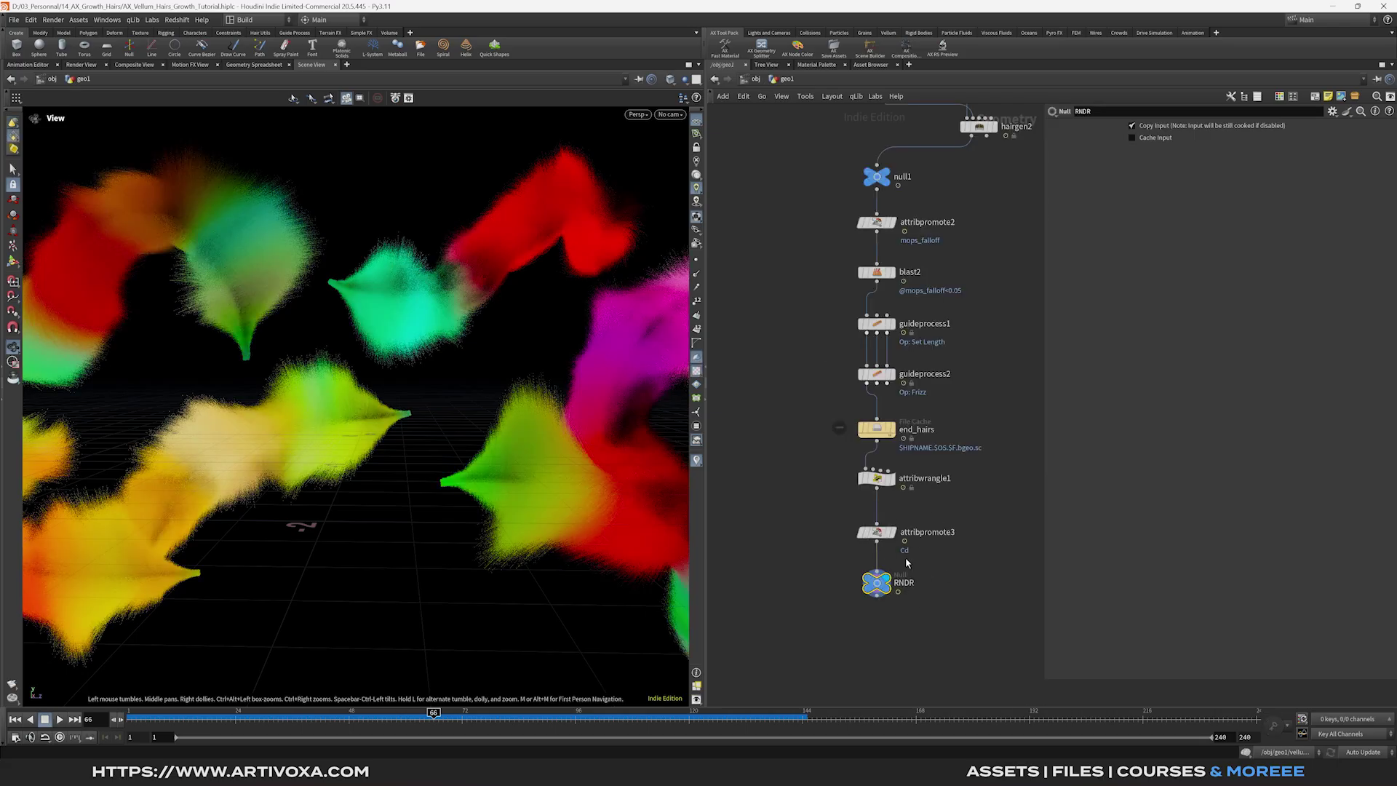
key(Tab)
text(material)
key(Return)
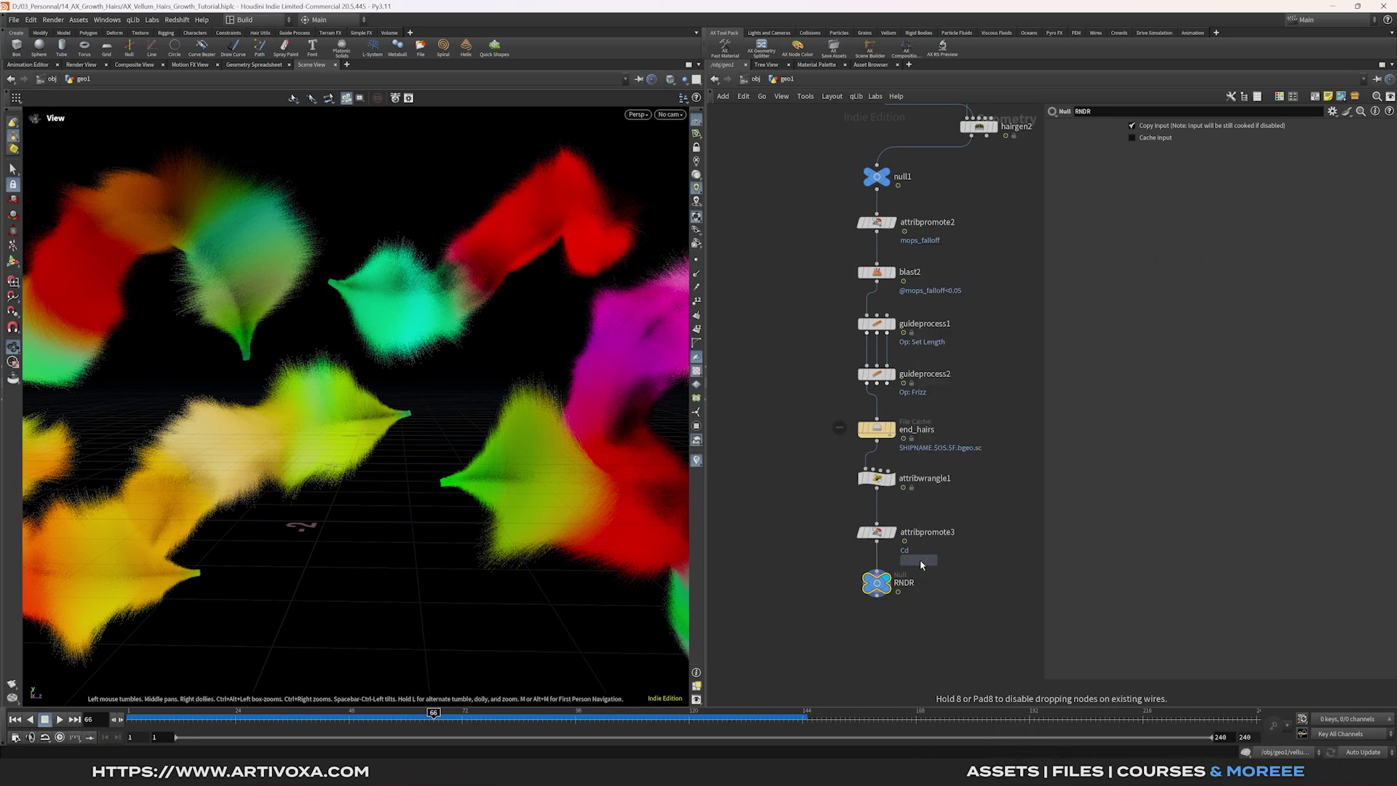
click(920, 561)
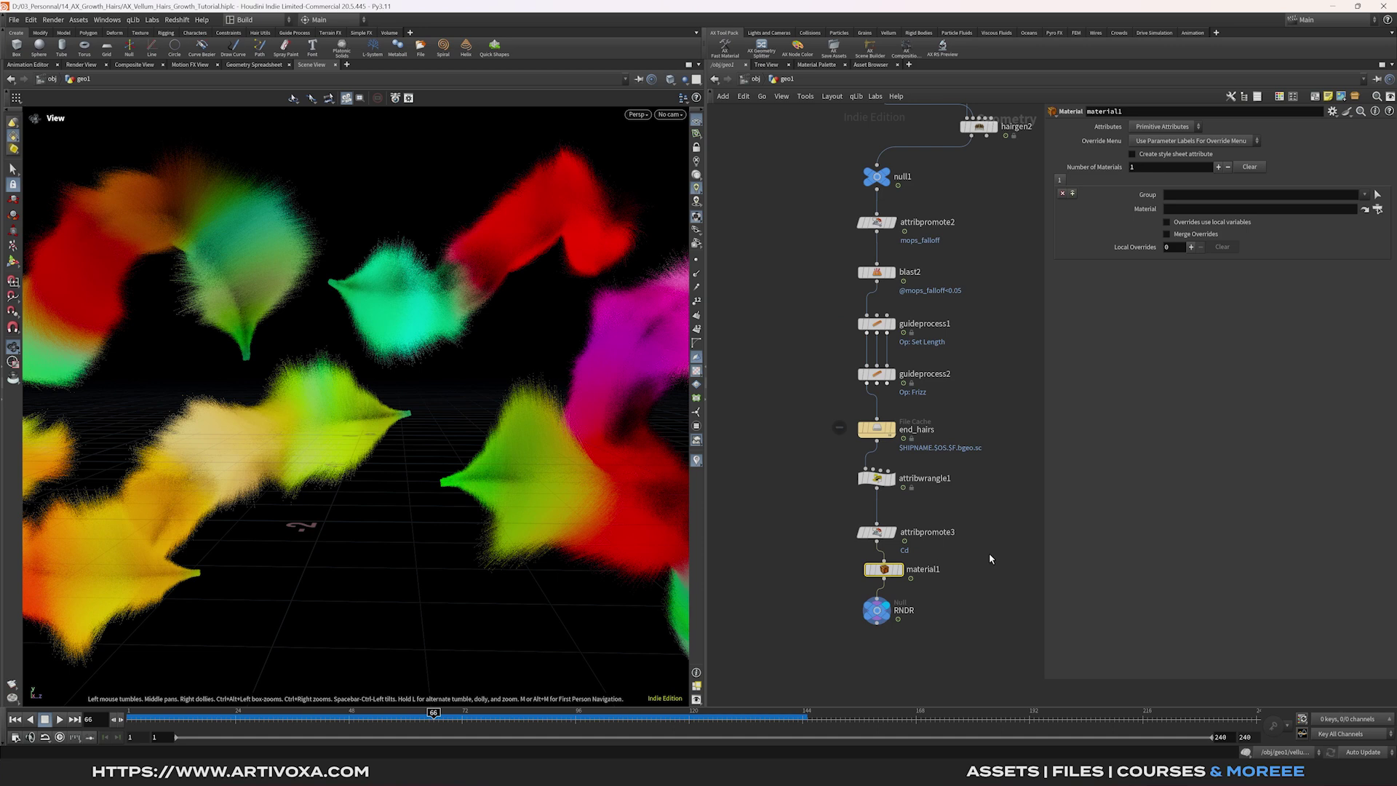